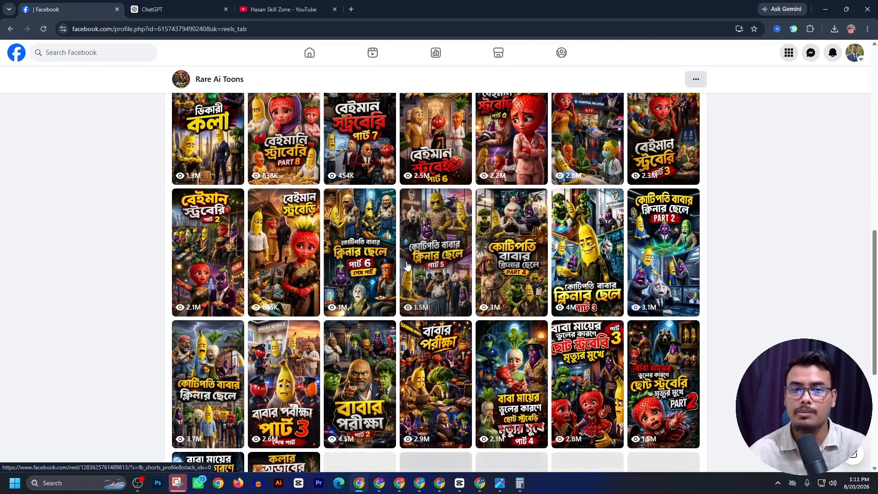
- Browse the Rare Ai Toons reels to examine their cartoon thumbnails, story titles and view counts
scroll(400, 264, "down", 4)
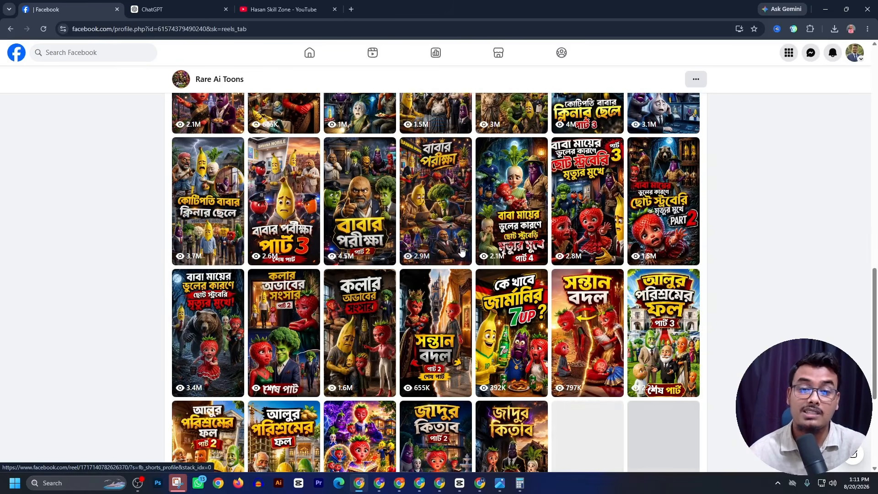
scroll(439, 283, "down", 4)
scroll(414, 329, "up", 15)
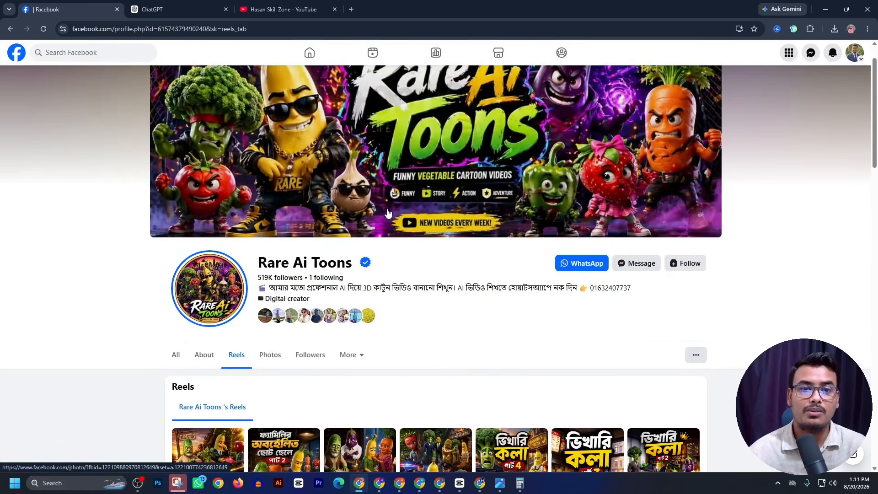
scroll(384, 230, "down", 5)
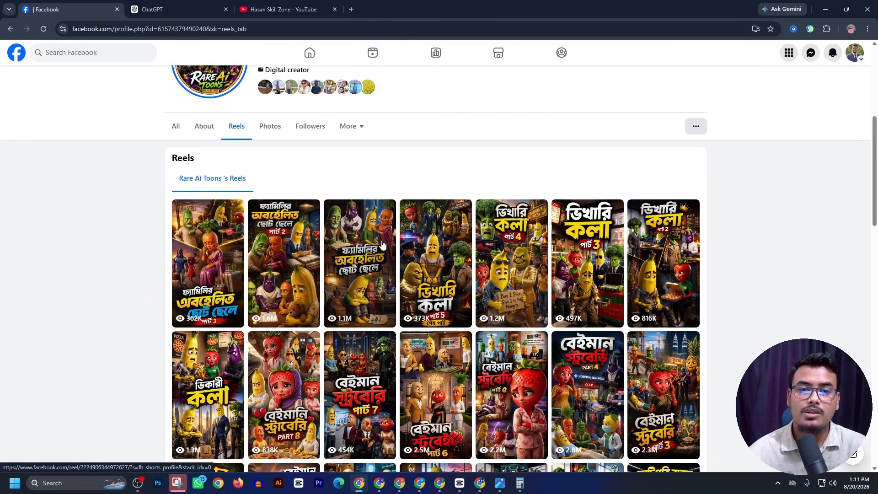
scroll(382, 243, "down", 3)
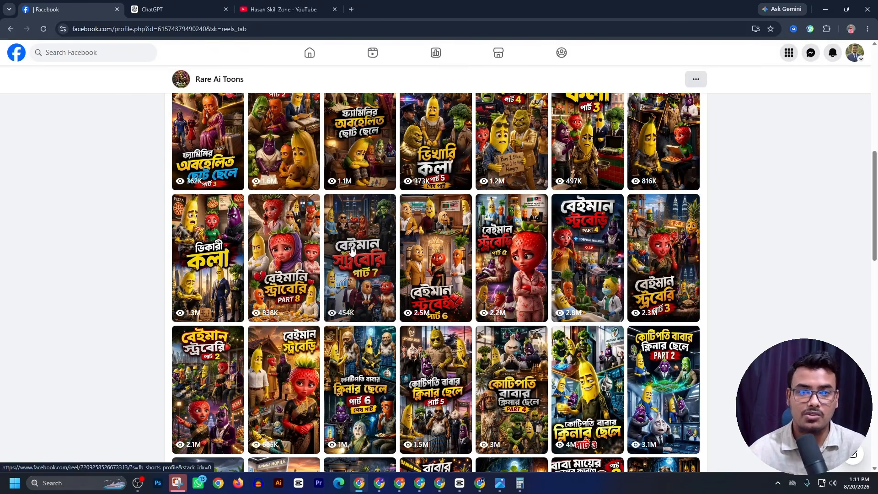
scroll(350, 249, "up", 2)
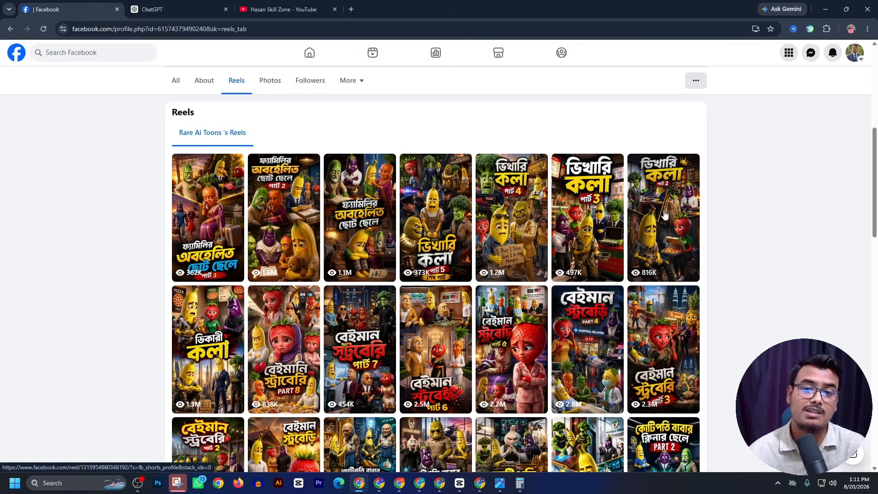
scroll(443, 234, "down", 3)
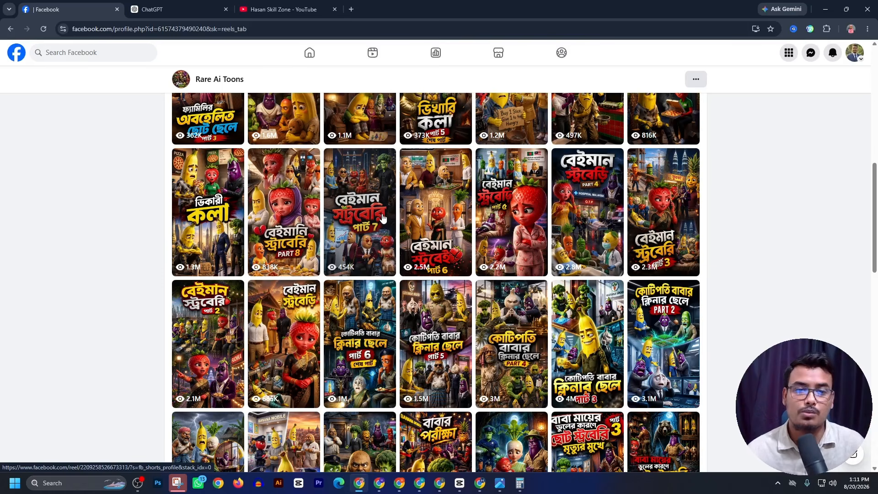
scroll(380, 215, "down", 3)
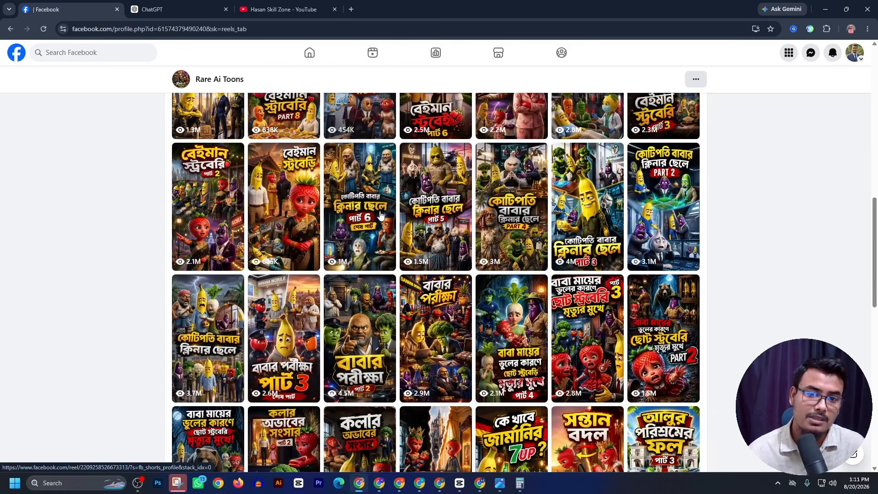
scroll(380, 215, "down", 3)
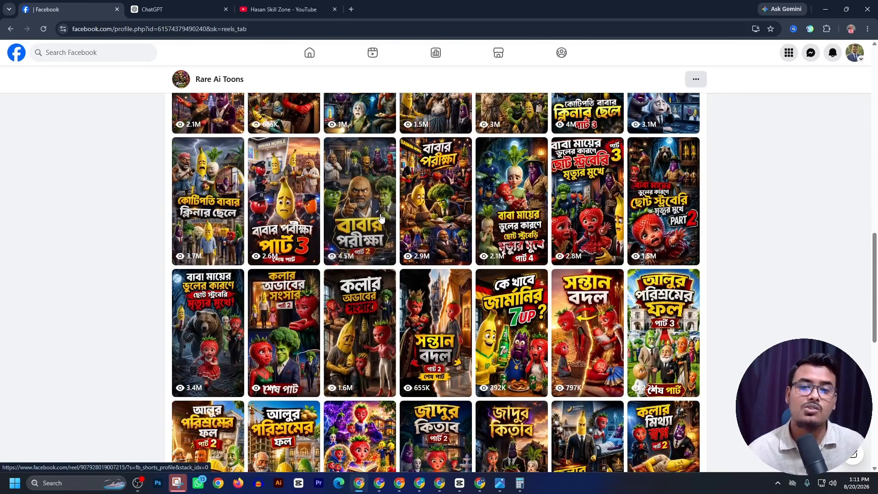
scroll(379, 215, "down", 5)
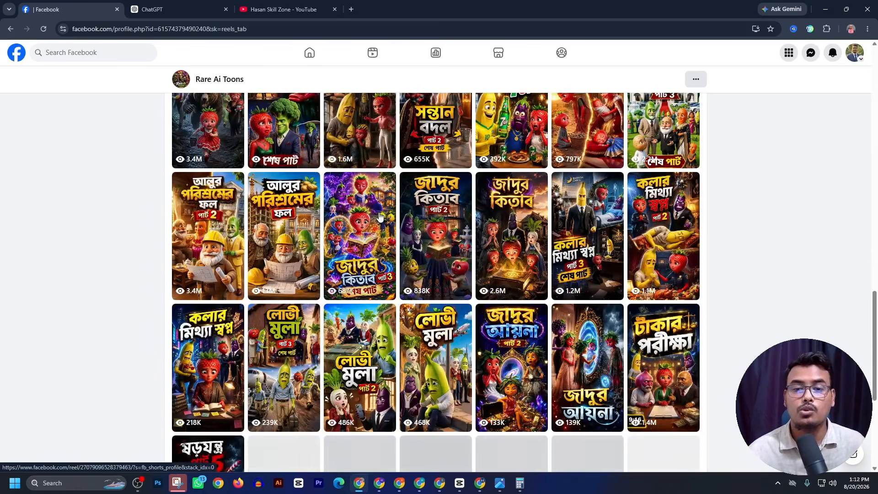
scroll(379, 215, "down", 4)
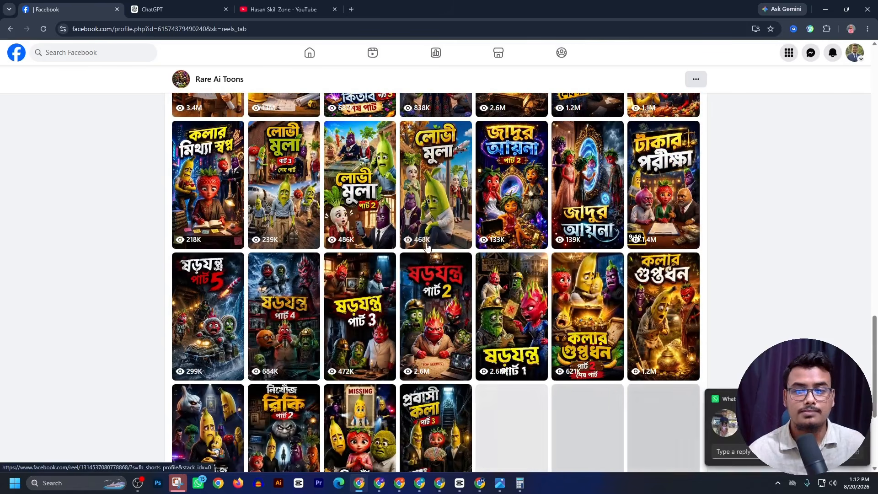
left_click(176, 8)
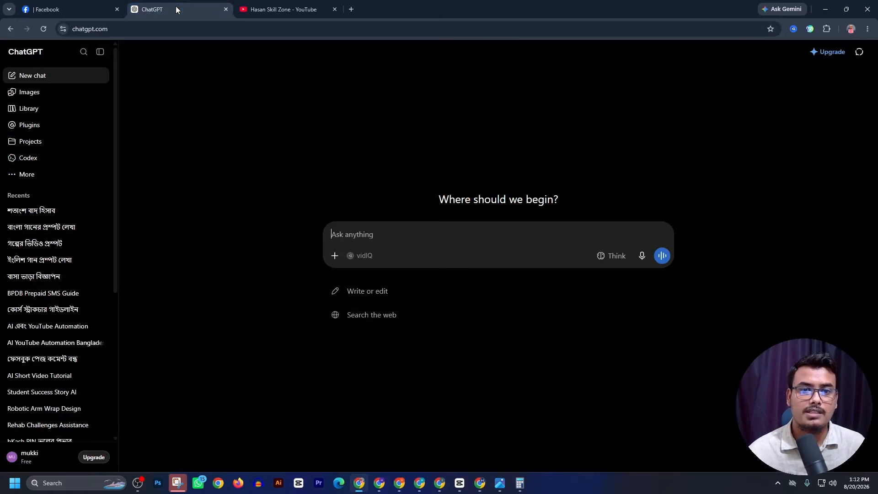
left_click(69, 8)
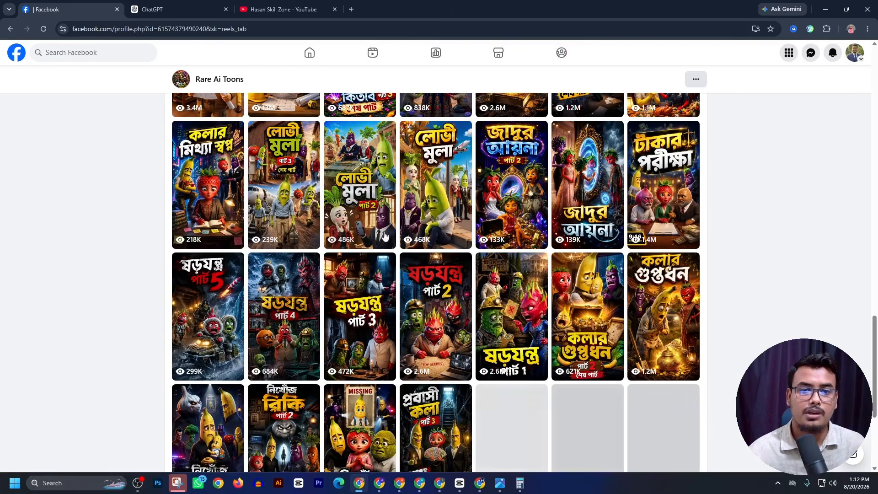
- Capture a screenshot of the three visible rows of reel thumbnails with Snipping Tool and copy it only
scroll(384, 235, "up", 3)
scroll(385, 235, "down", 1)
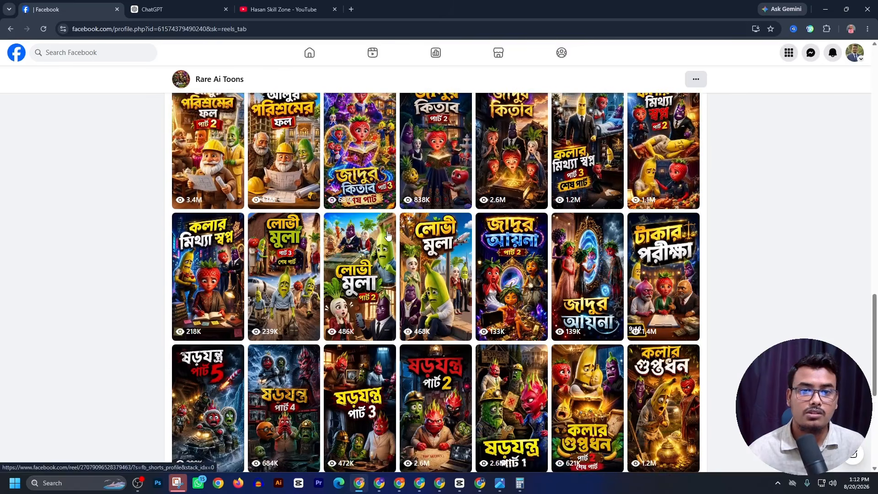
left_click(177, 483)
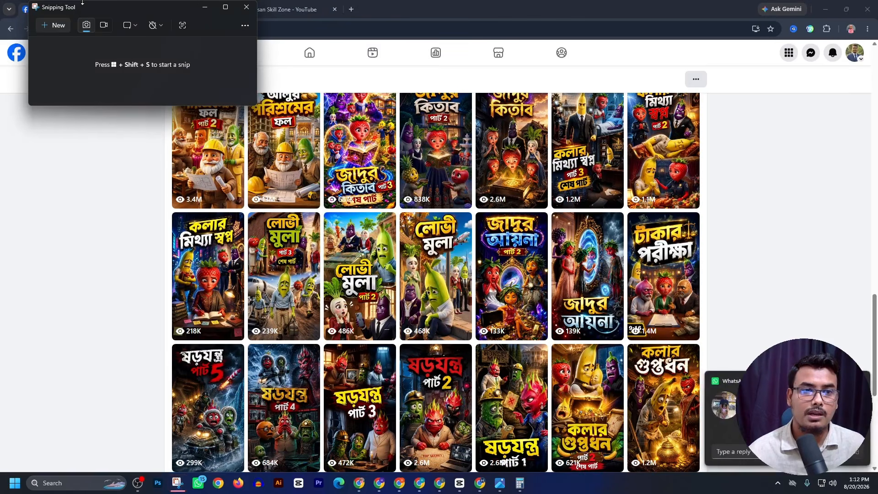
left_click(56, 26)
left_click_drag(158, 88, 698, 474)
left_click(356, 67)
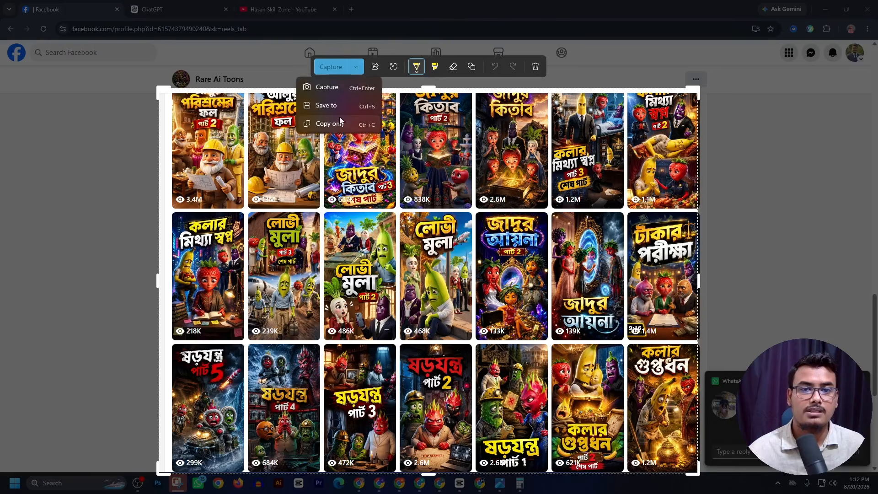
left_click(341, 123)
left_click(178, 9)
right_click(413, 237)
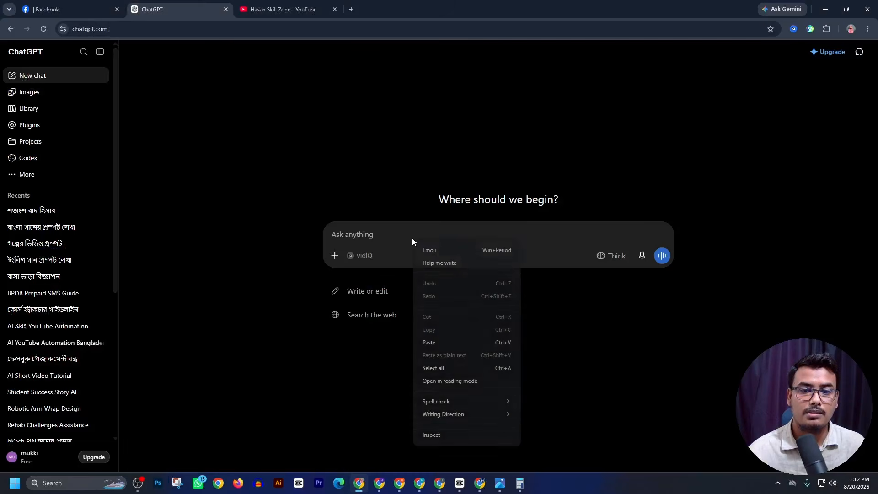
left_click(452, 341)
left_click(339, 331)
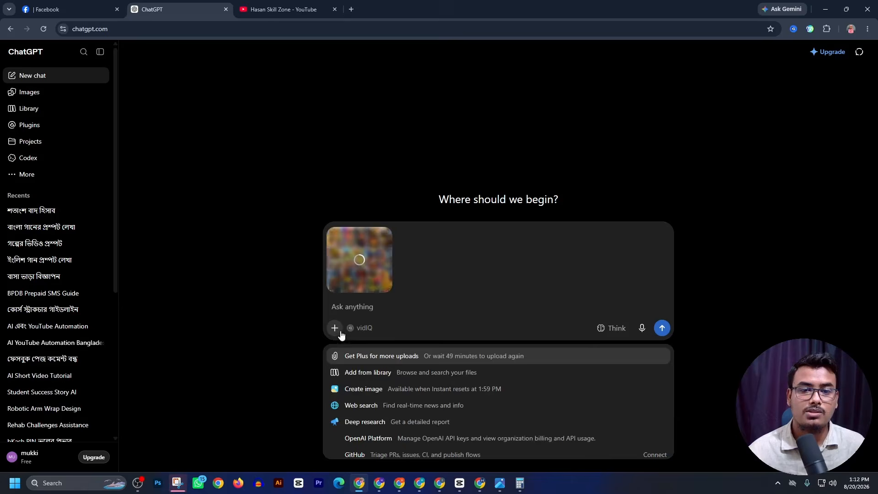
left_click(358, 356)
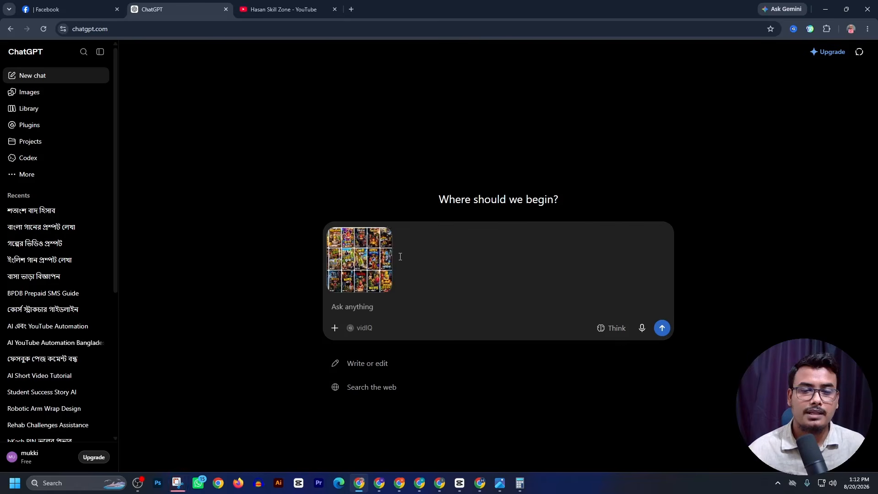
left_click(390, 229)
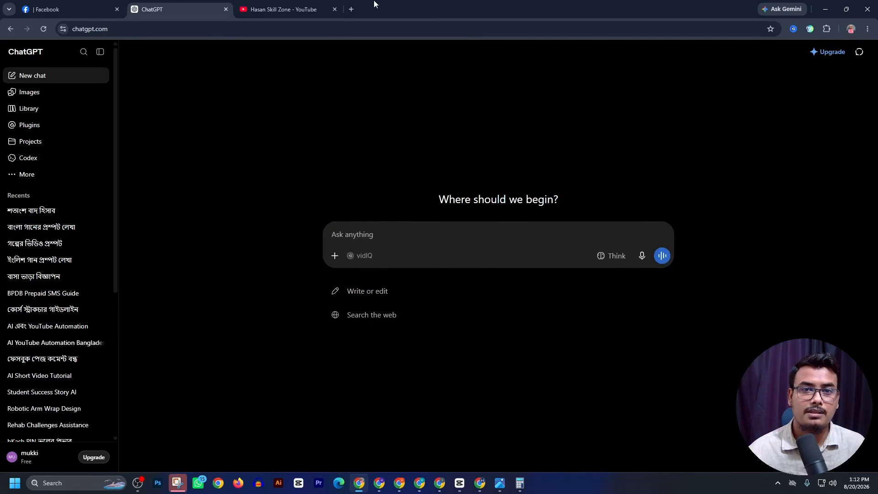
- Open a new Claude chat in a separate browser tab and paste the copied reels screenshot into the prompt
left_click(351, 9)
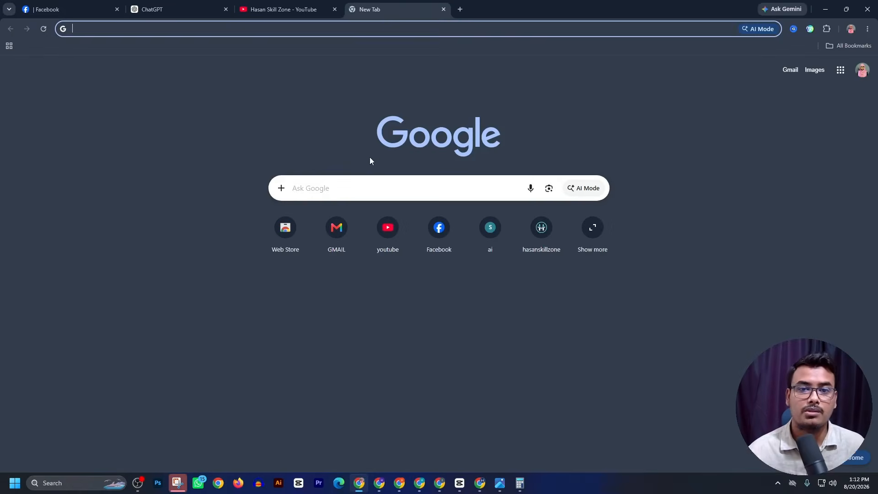
left_click(369, 191)
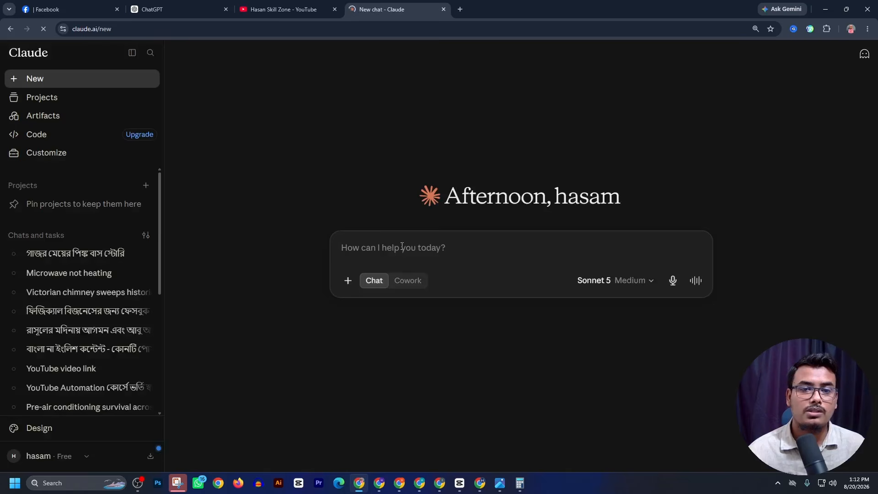
right_click(395, 254)
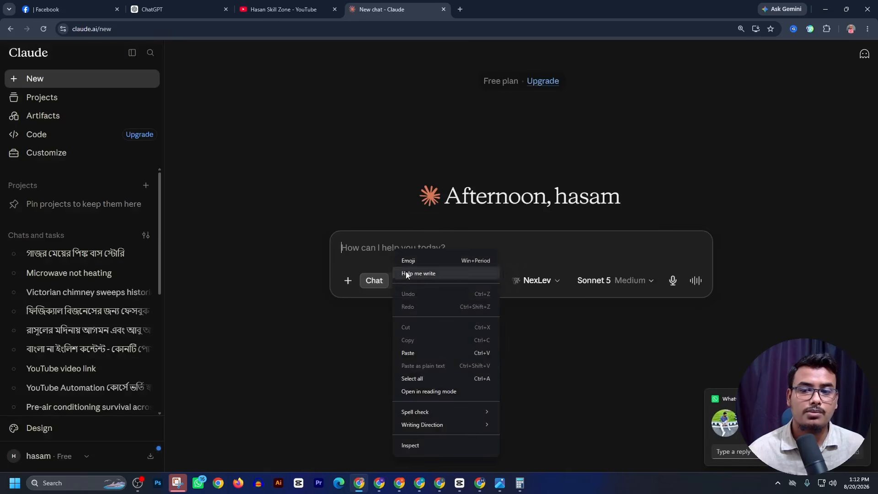
left_click(410, 355)
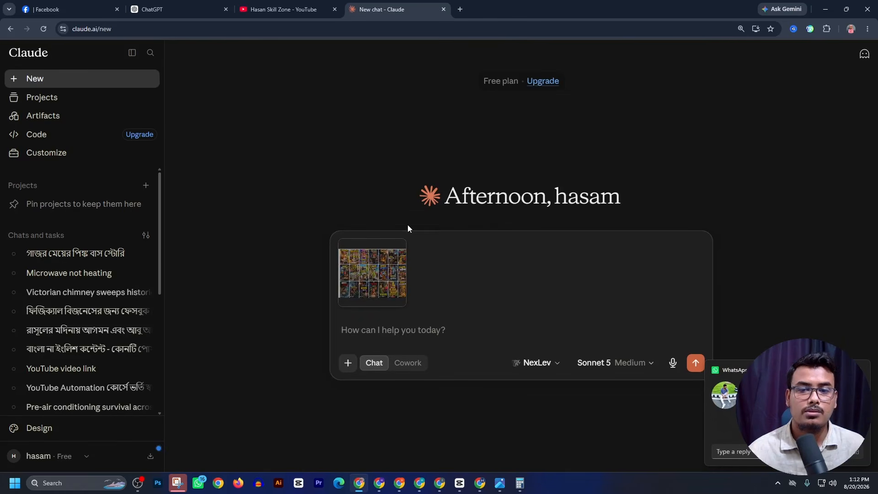
- Attach the cucumber father, eggplant mother, banana and animated carrot character images from Downloads to the prompt
left_click(348, 363)
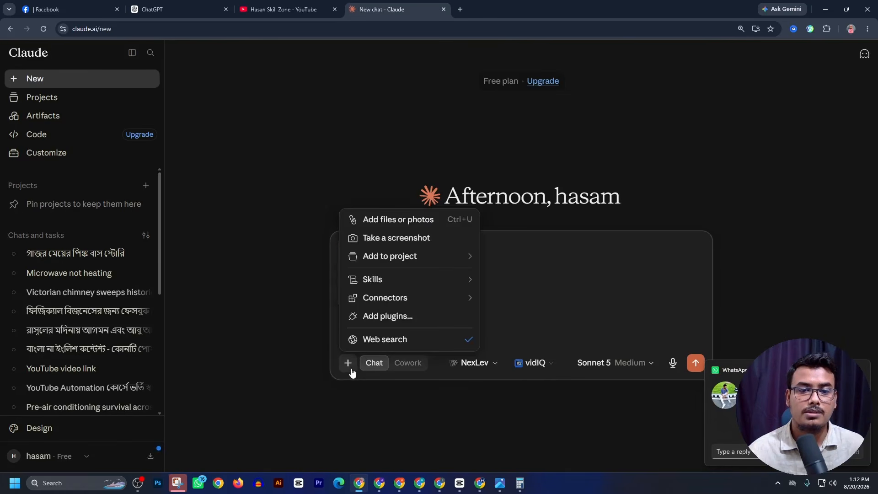
left_click(383, 220)
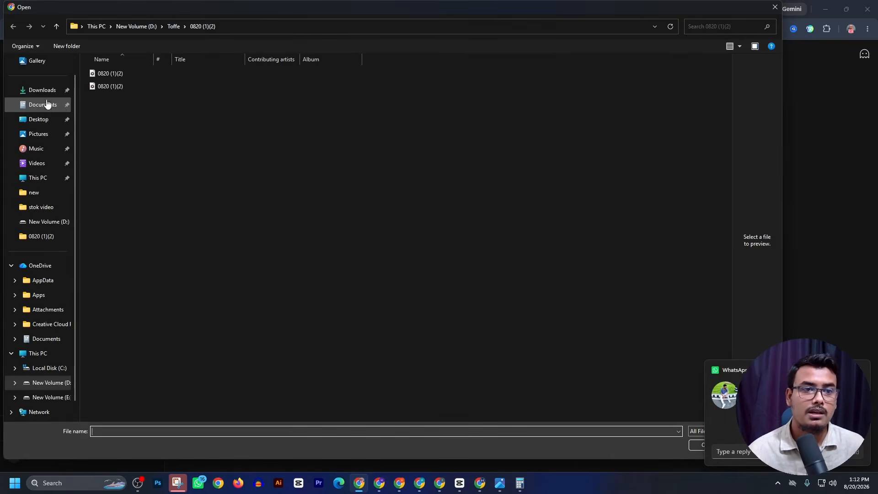
left_click(46, 94)
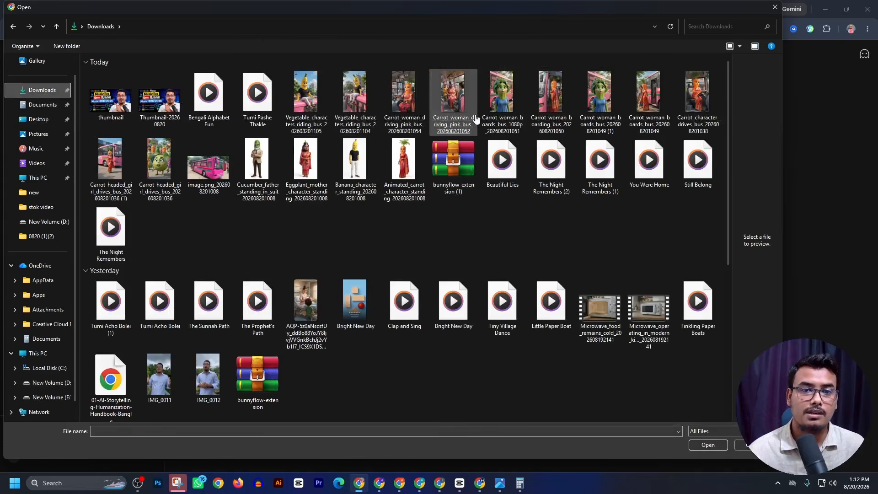
left_click_drag(417, 223, 252, 166)
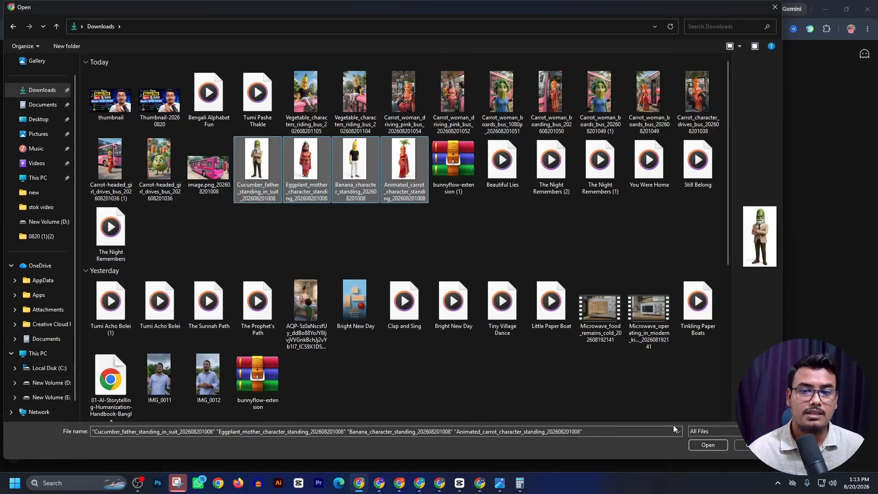
left_click(707, 444)
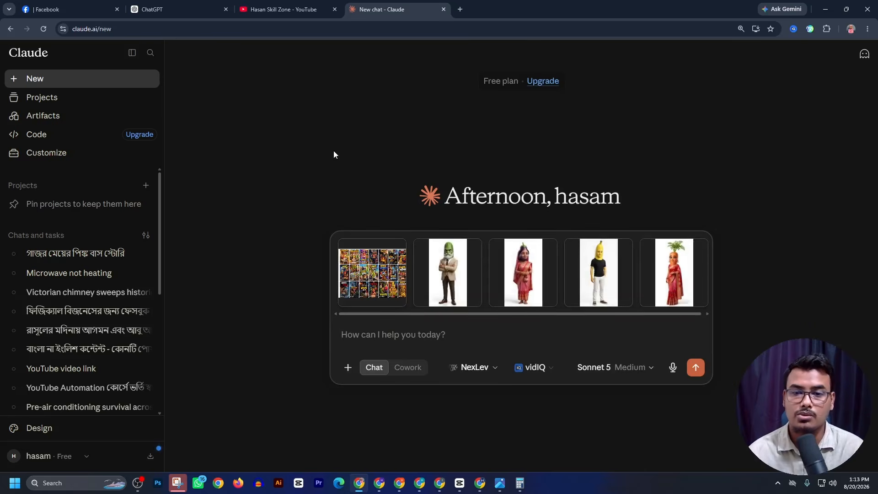
- Switch to ChatGPT, dictate Bengali instructions for fruit and vegetable characters and a master character prompt without humans, and cut the transcribed text
left_click(174, 9)
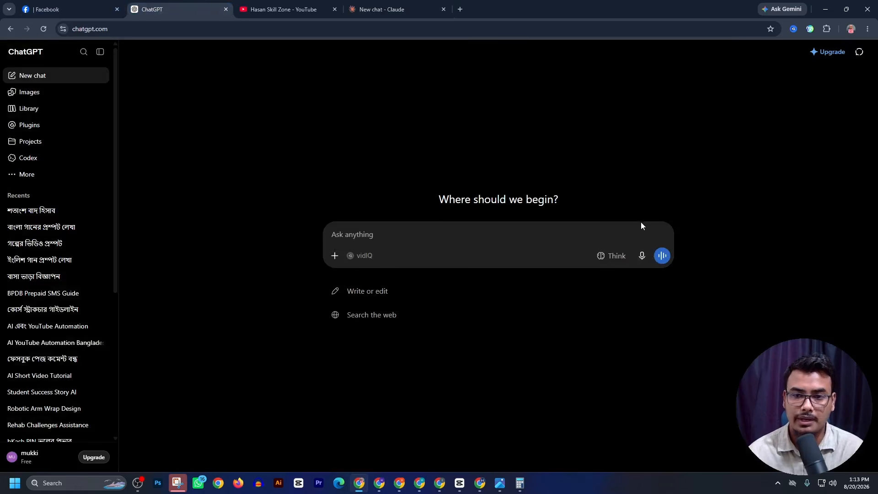
left_click(641, 256)
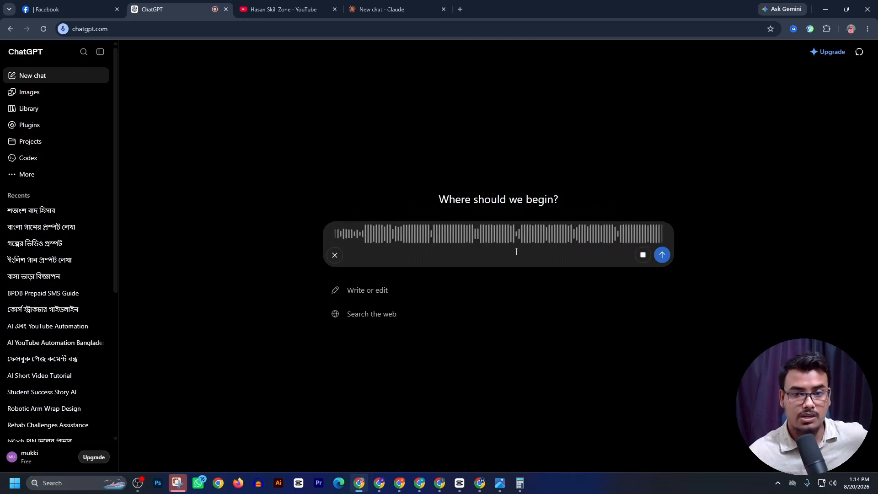
key("ctrl+a")
key("ctrl+x")
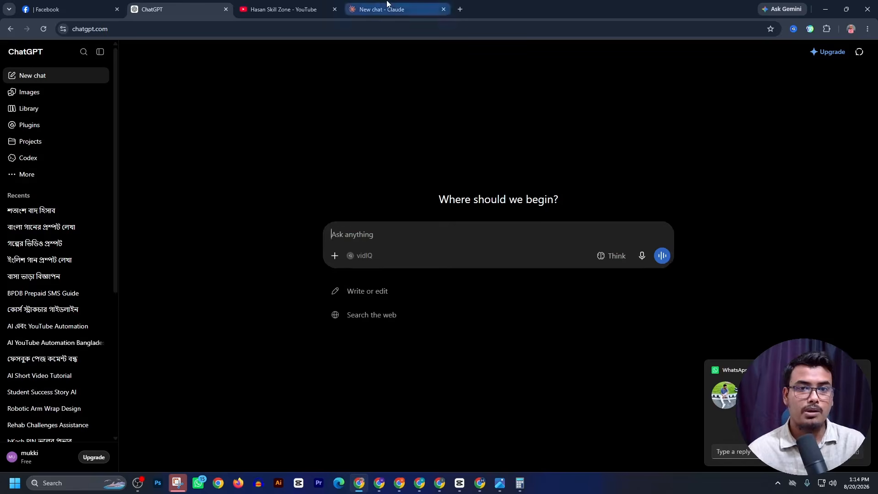
- Switch to the Claude chat and append the cut Bengali instructions to the end of the existing prompt text
left_click(387, 8)
left_click(598, 391)
key("ctrl+a")
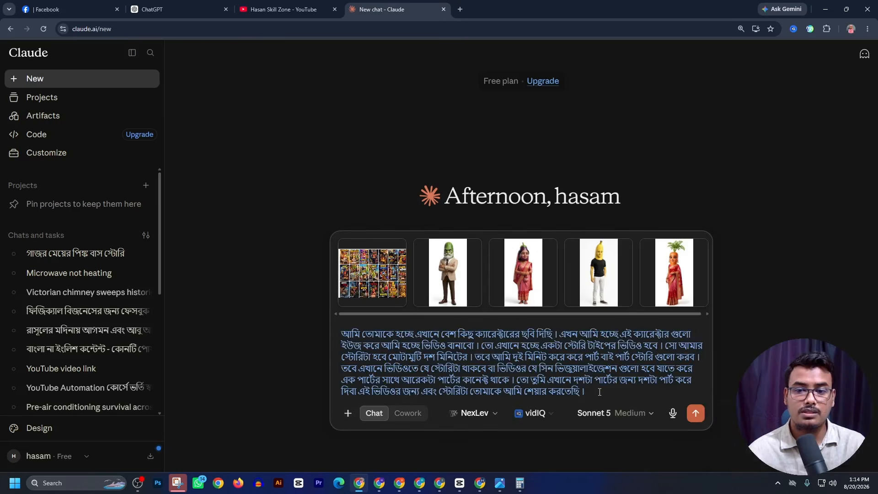
left_click(602, 391)
key("ctrl+v")
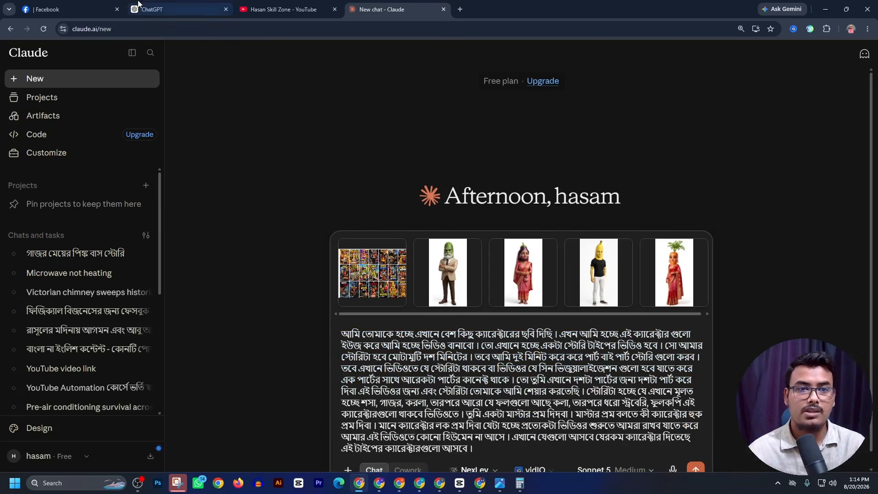
- Return to ChatGPT and dictate Bengali instructions for ten story parts with dialogue, lip-sync, white-background character images and ten-second video prompts
left_click(165, 9)
left_click(642, 256)
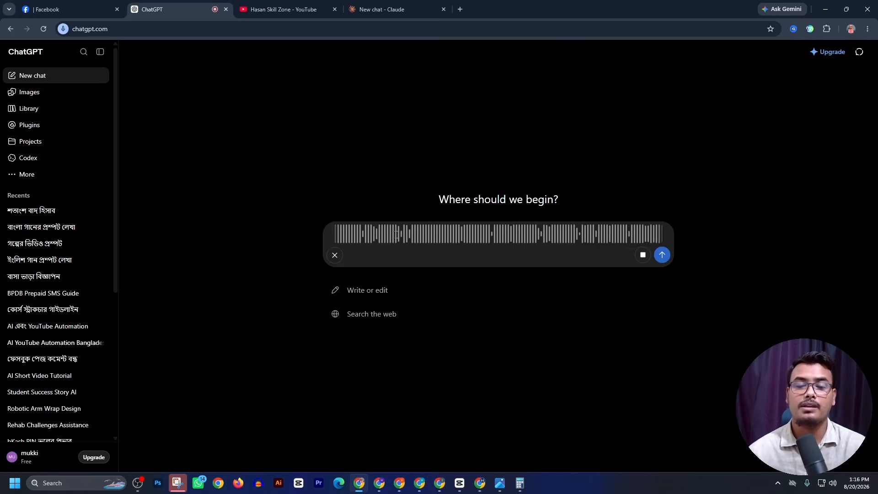
left_click(642, 255)
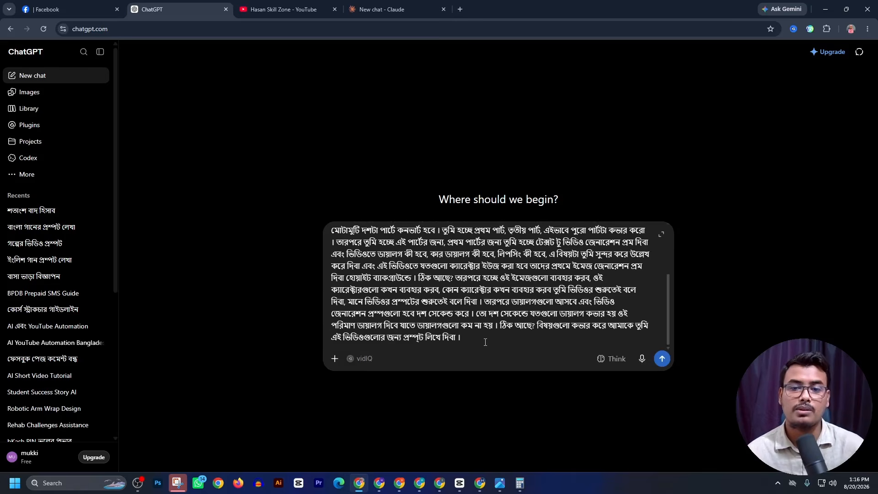
- Move the dictated ten-part story instructions from ChatGPT to the end of the Claude prompt and send it with the attached images
key("ctrl+a")
key("ctrl+4")
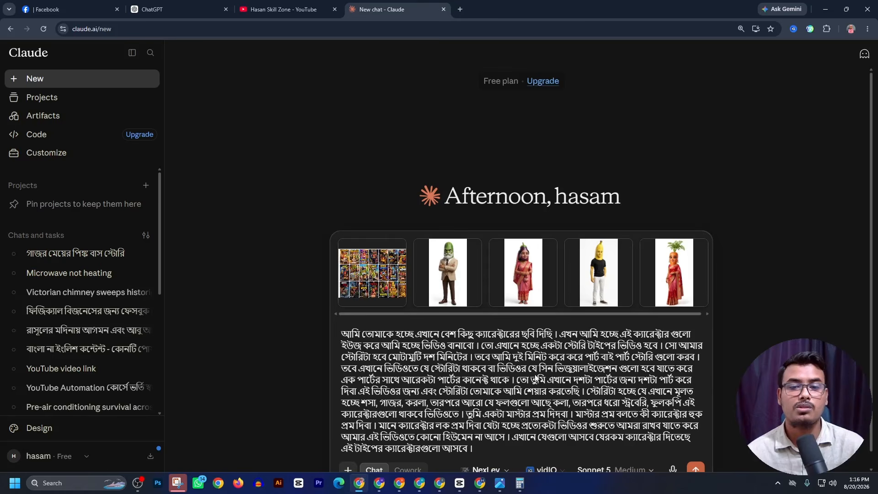
key("ctrl+v")
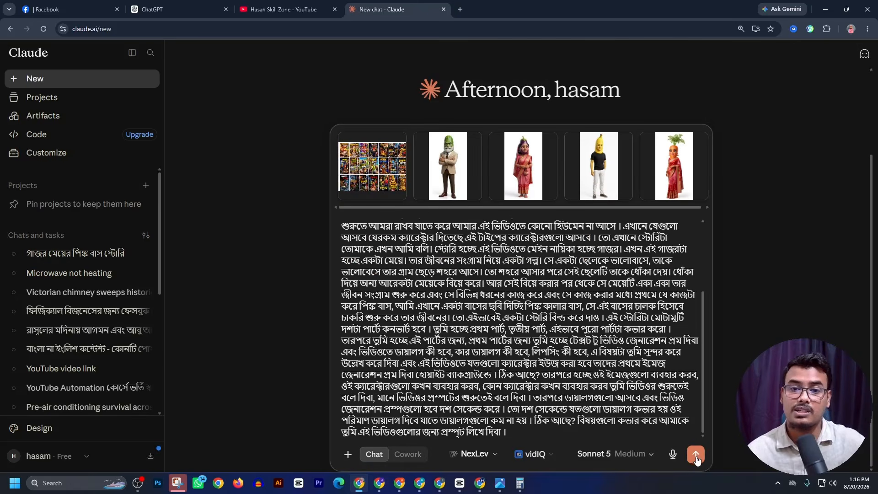
left_click(696, 455)
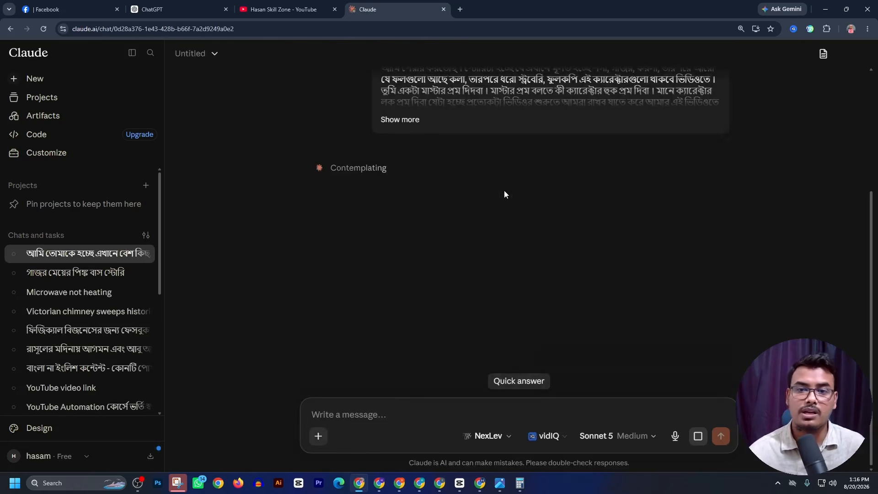
- Expand the sent message to its full text and reset the page zoom to 100%
left_click(400, 118)
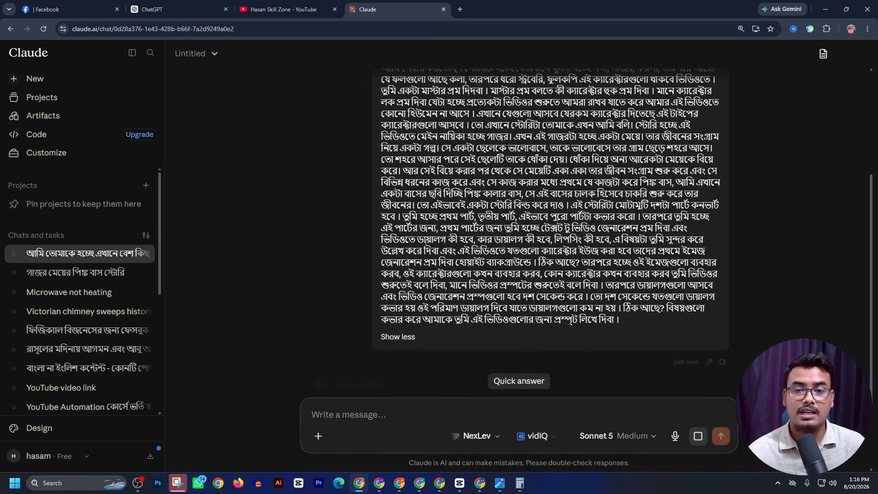
key("ctrl+minus")
left_click(761, 48)
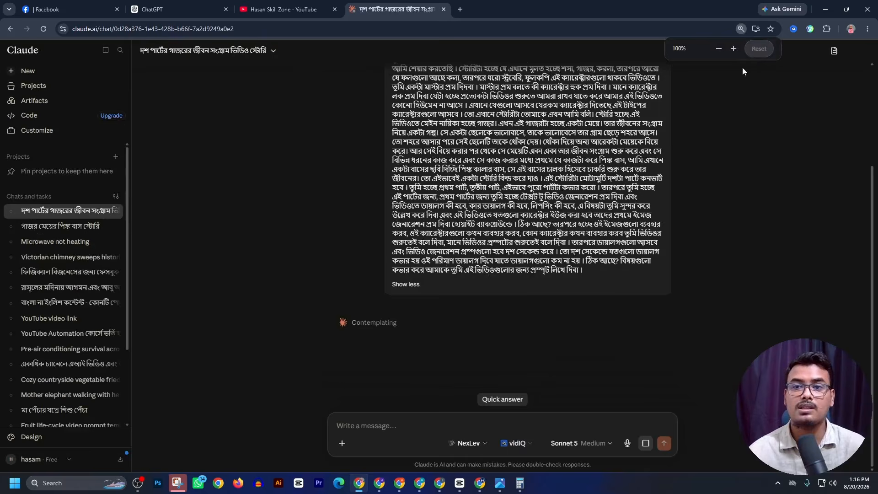
- Review the full Bengali prompt and its attached character images while Claude works on the response
scroll(401, 265, "up", 1)
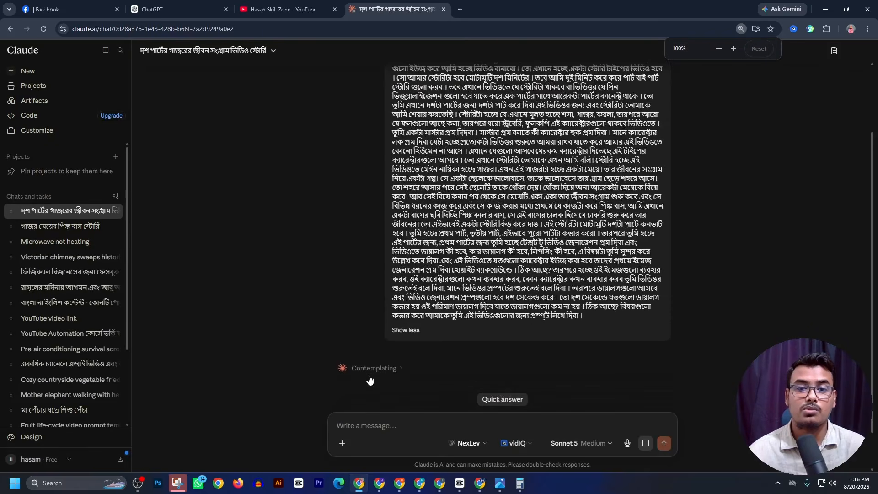
scroll(429, 347, "up", 1)
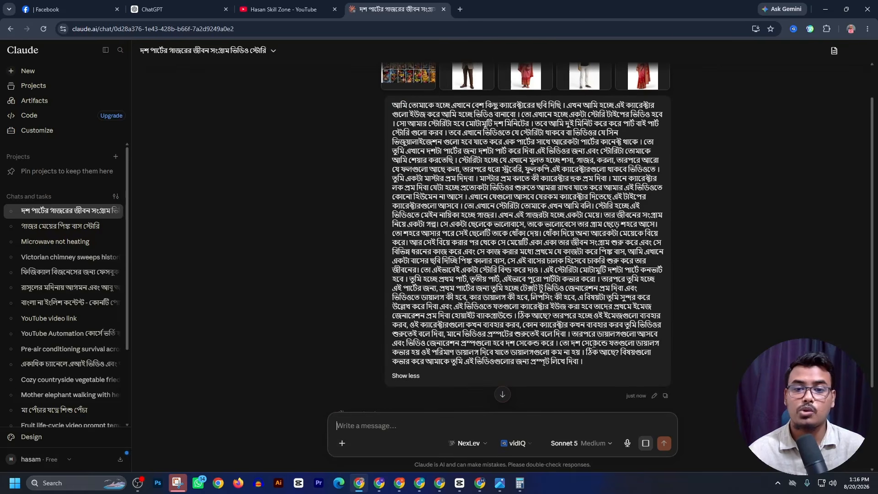
left_click_drag(586, 369, 386, 102)
scroll(432, 178, "up", 1)
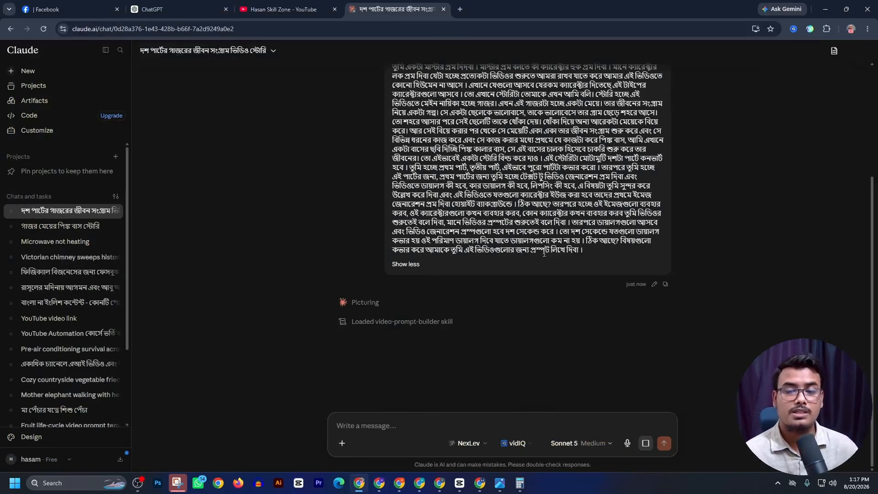
scroll(544, 253, "up", 3)
left_click_drag(396, 128, 577, 386)
left_click(525, 201)
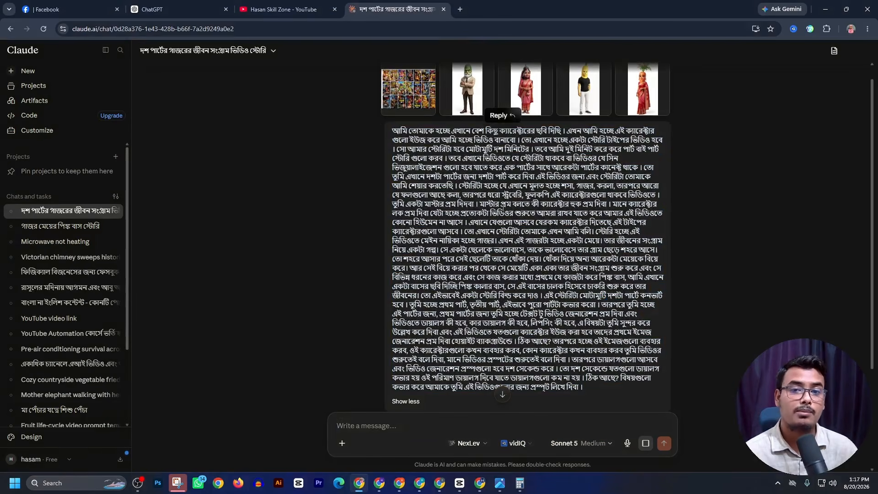
scroll(534, 219, "down", 3)
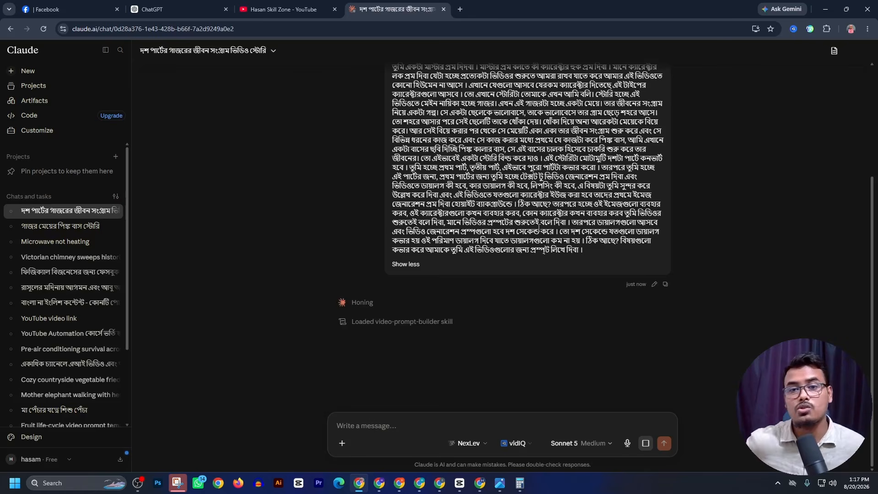
scroll(539, 227, "up", 3)
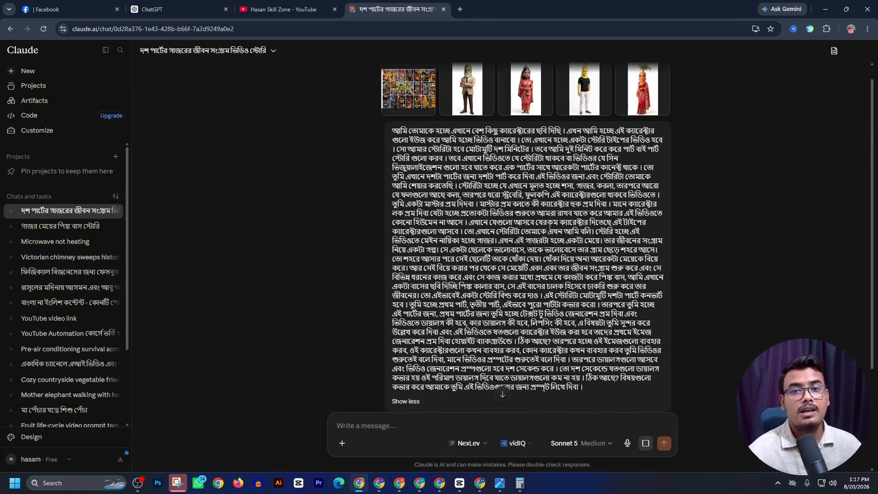
scroll(592, 265, "down", 3)
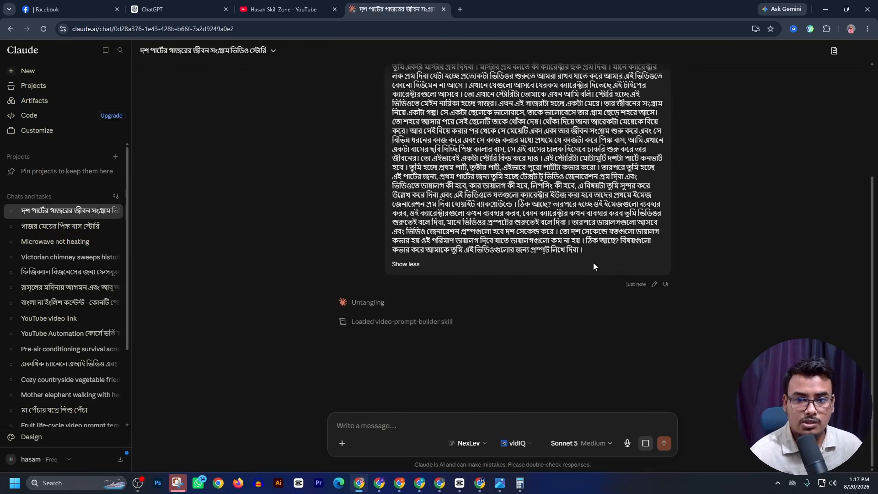
- Open and close the loaded video-prompt-builder skill file, and recheck the sent prompt and the response's progress
left_click(388, 322)
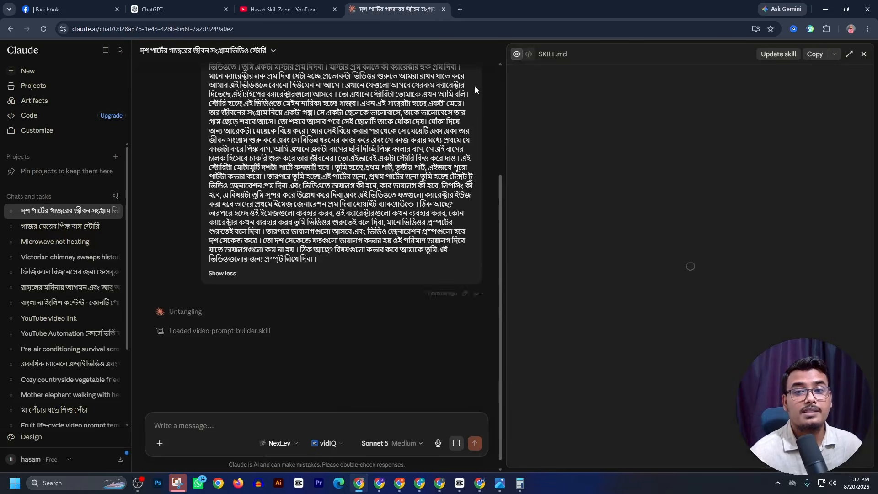
left_click(864, 54)
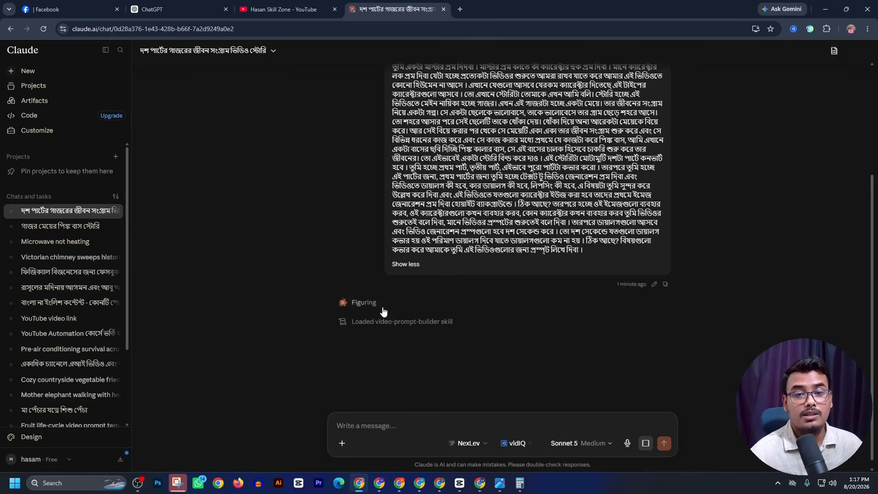
scroll(447, 330, "up", 3)
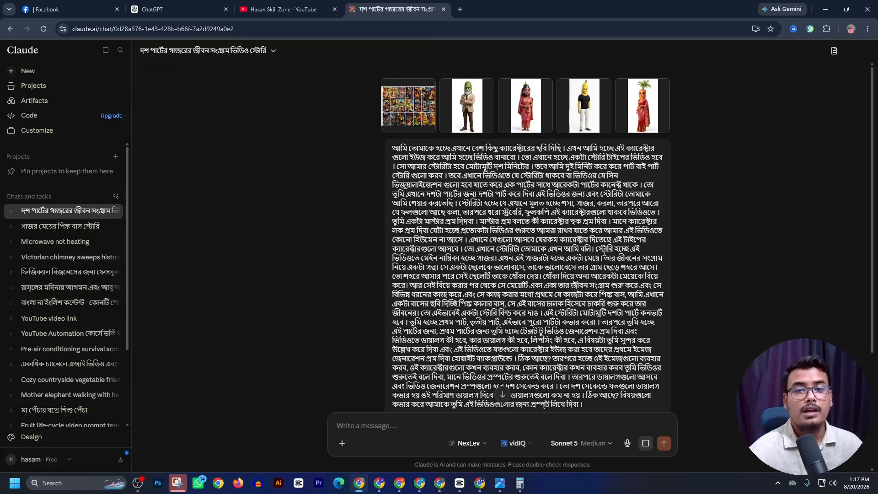
scroll(599, 248, "down", 4)
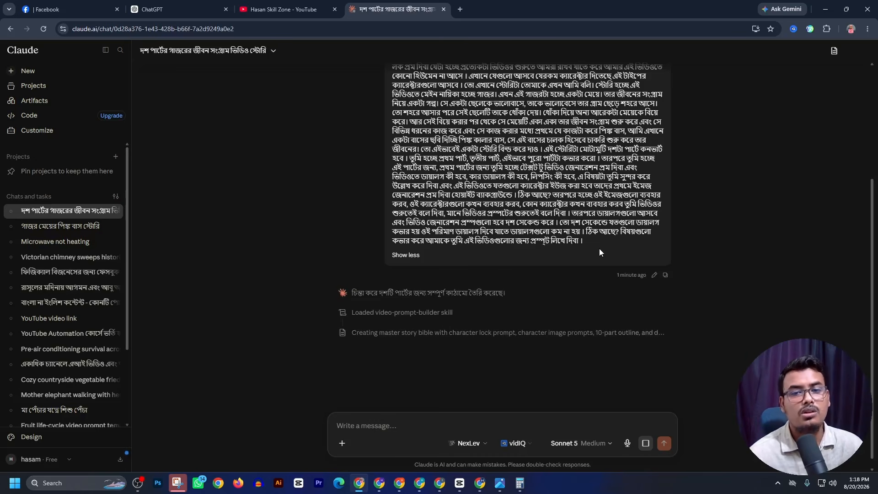
scroll(599, 248, "down", 1)
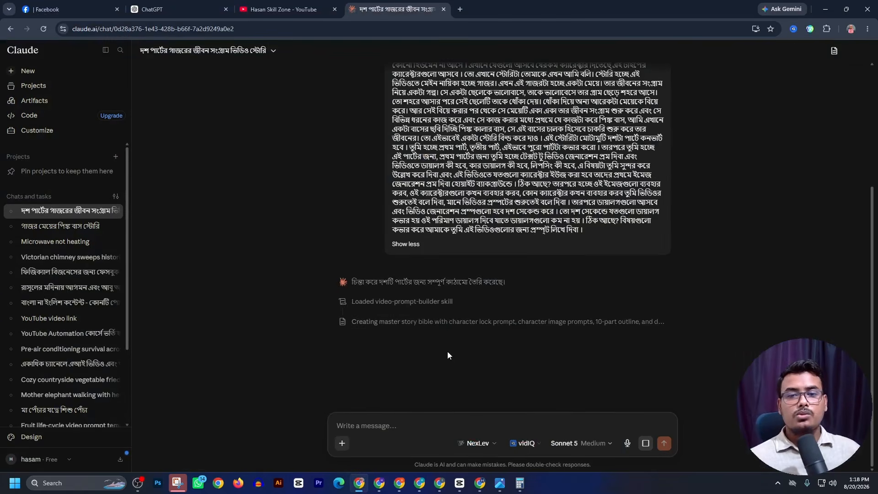
scroll(602, 289, "up", 4)
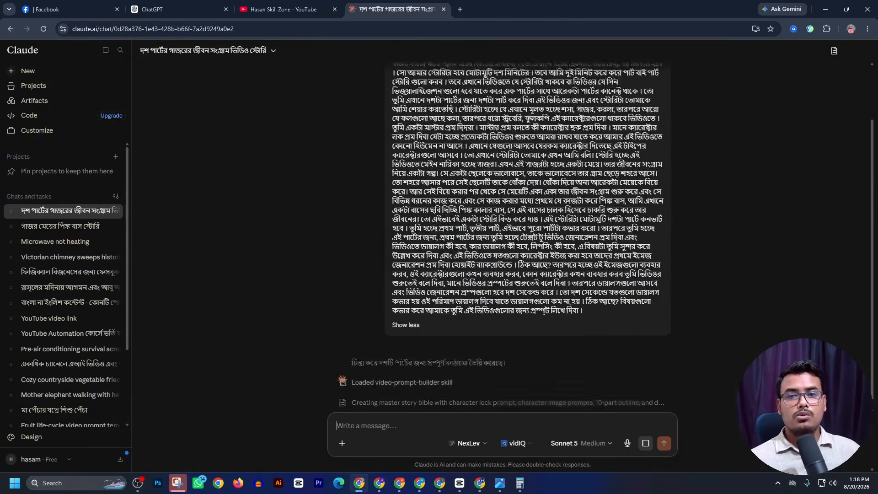
scroll(598, 274, "down", 4)
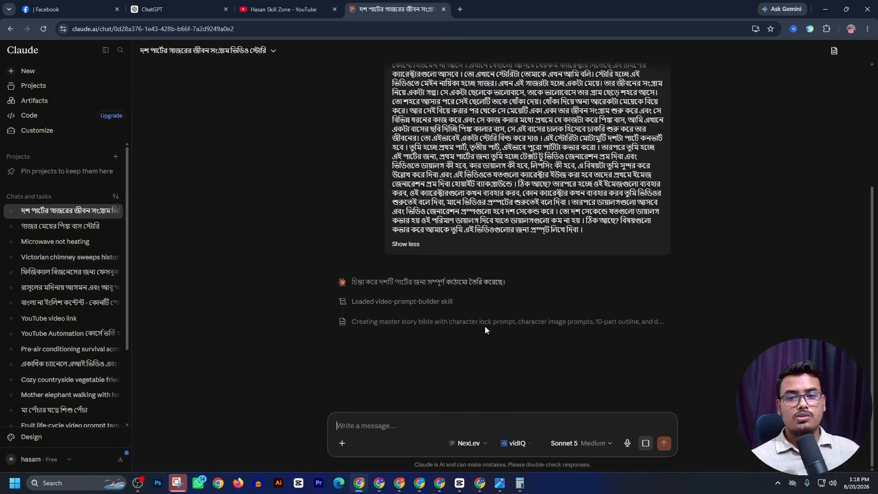
- Read the video-prompt-builder skill file from its description through output structure to the example workflow, and close it
left_click(398, 304)
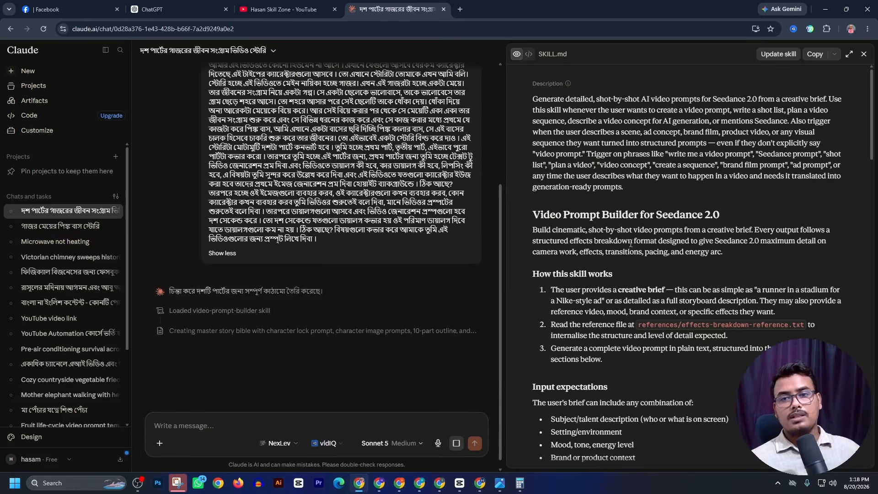
left_click_drag(532, 98, 772, 178)
scroll(751, 243, "down", 10)
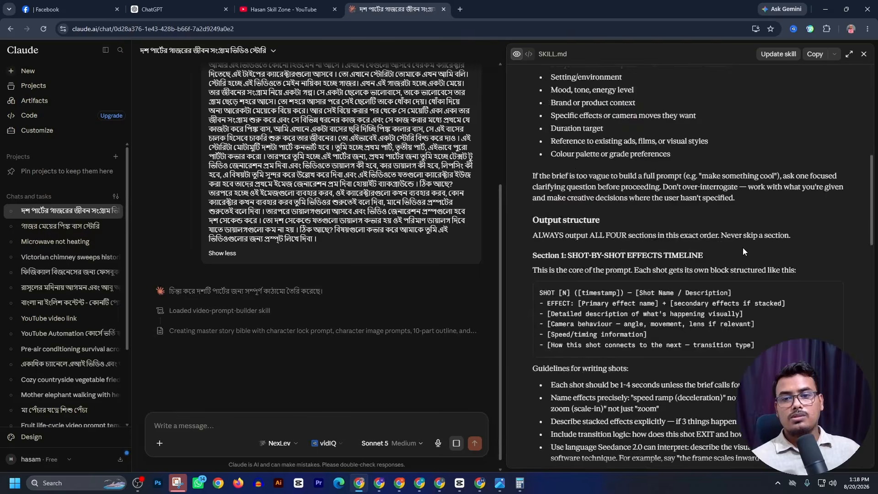
scroll(741, 248, "down", 10)
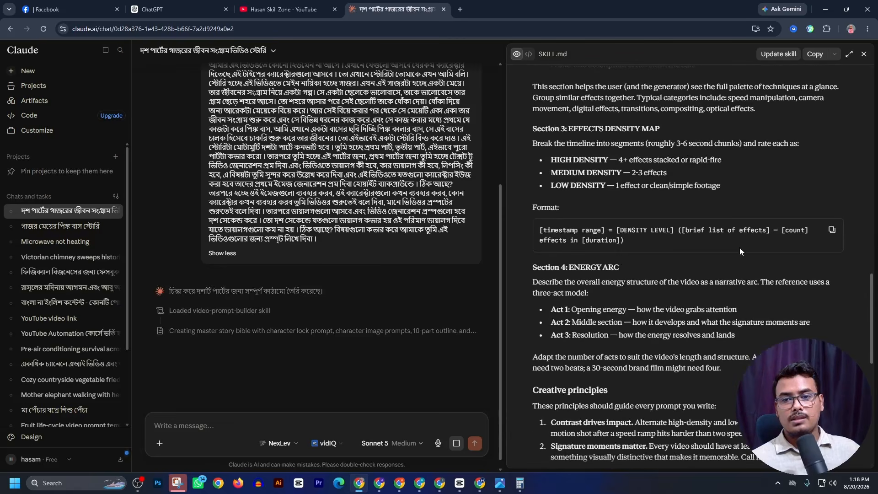
scroll(639, 227, "down", 10)
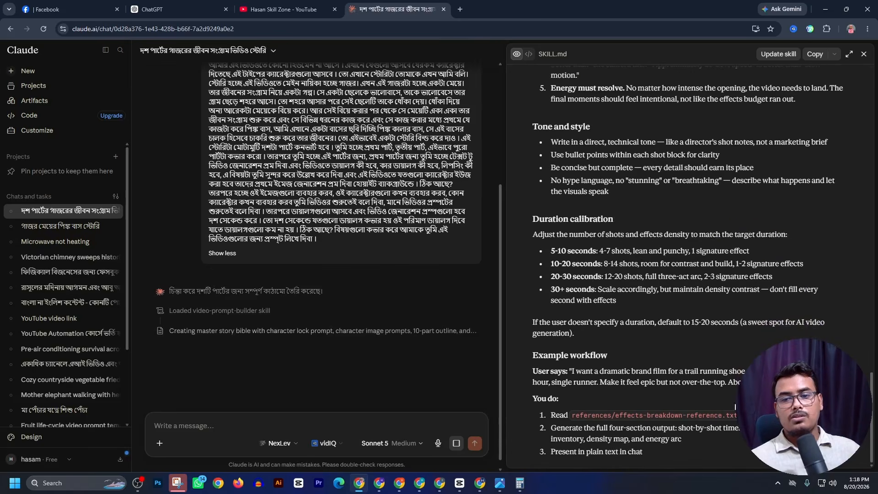
left_click(863, 54)
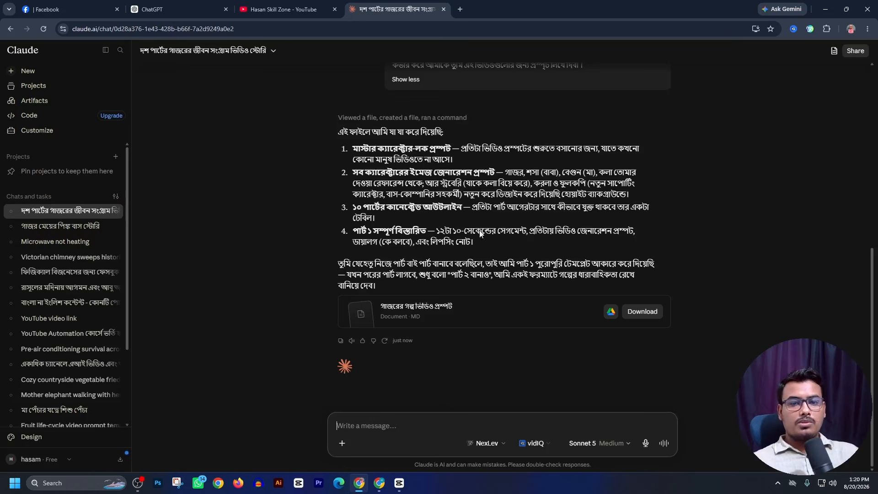
- Open the generated document গাজরের গল্প ভিডিও প্রম্পট, download it and expand its preview to full view
double_click(411, 317)
left_click(431, 319)
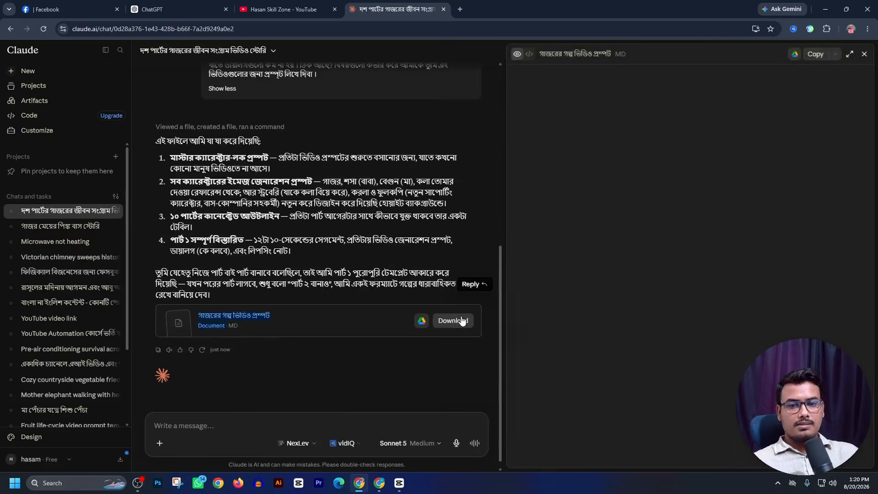
left_click(451, 321)
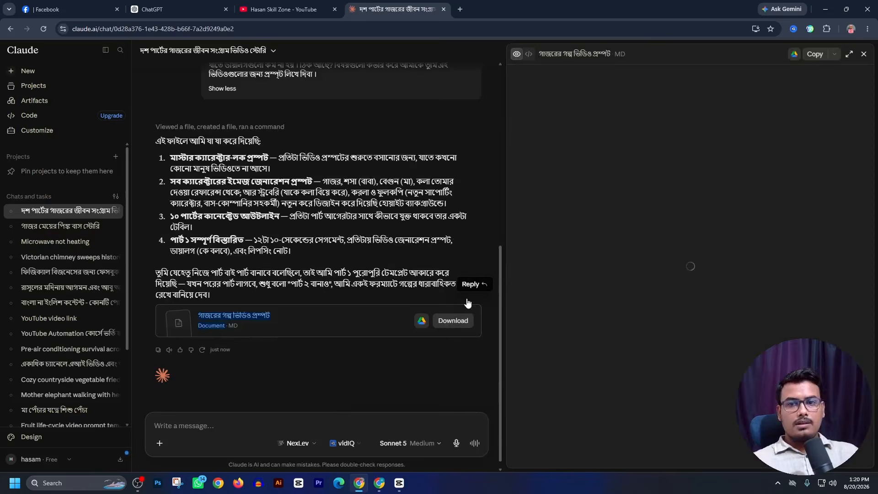
left_click(848, 54)
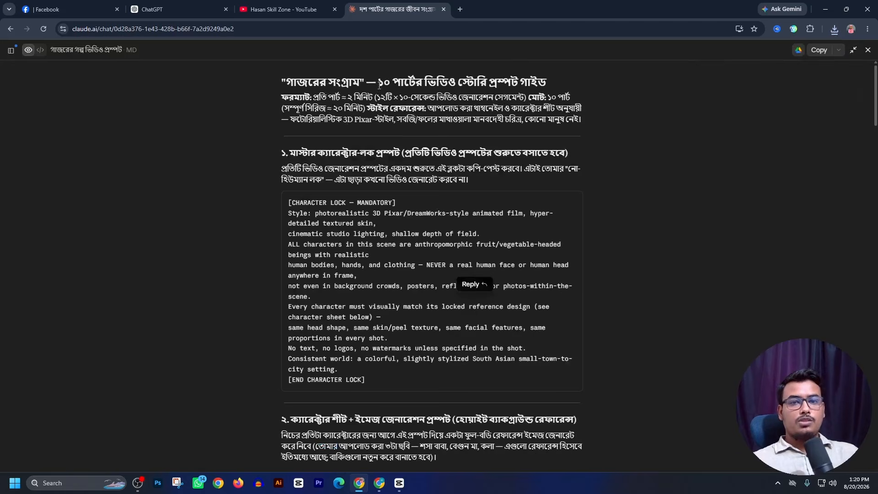
- Examine the guide's title, format line and master character-lock prompt block
left_click_drag(379, 84, 546, 97)
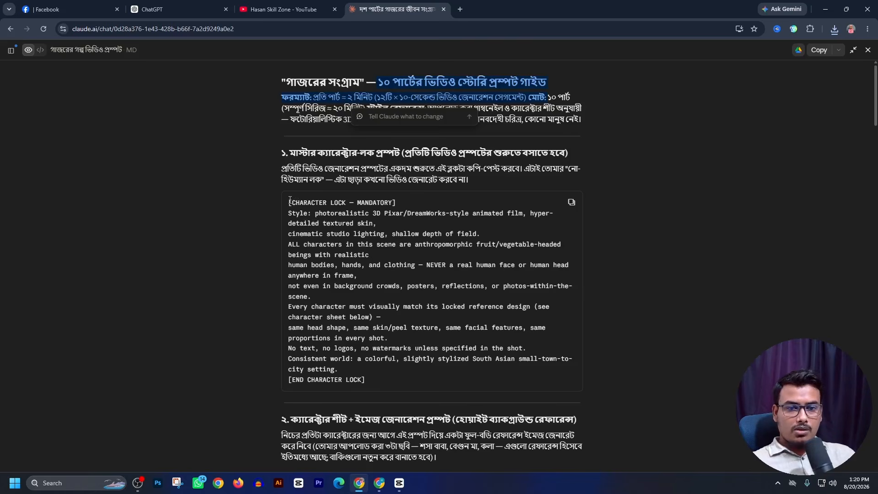
left_click_drag(289, 201, 410, 377)
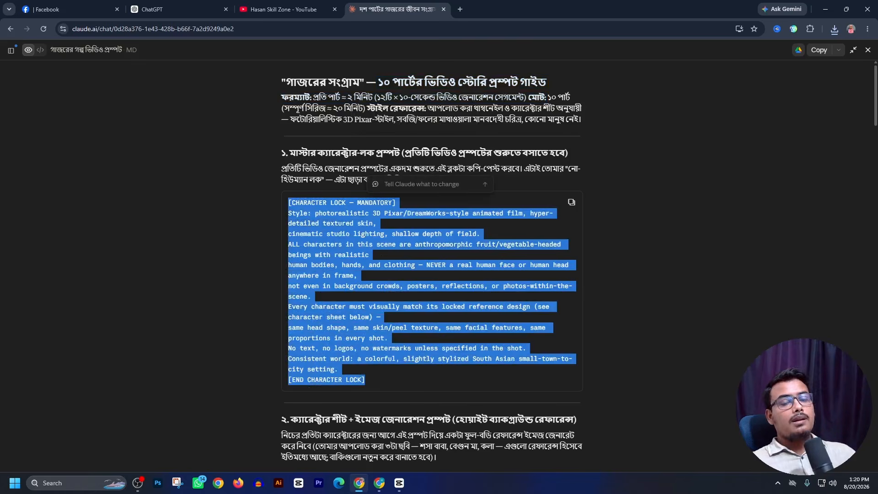
left_click(420, 273)
- Examine the character sheet's image prompts for the carrot, cucumber, eggplant, banana, strawberry, bitter gourd and cauliflower, down to the pink bus
scroll(426, 258, "down", 5)
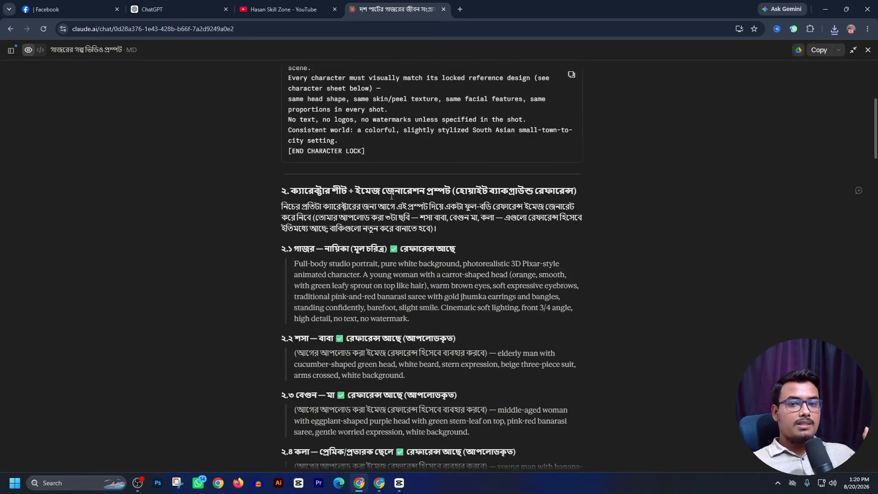
scroll(493, 203, "down", 2)
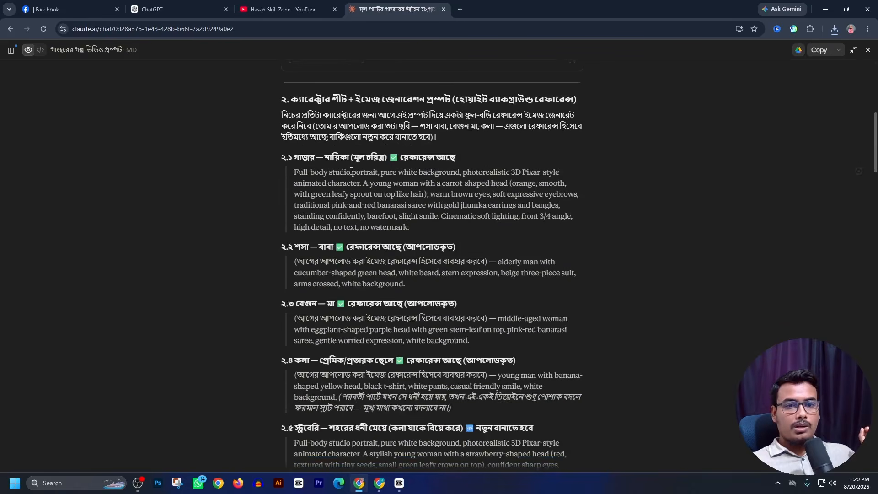
left_click_drag(335, 166, 335, 165)
left_click_drag(295, 247, 334, 248)
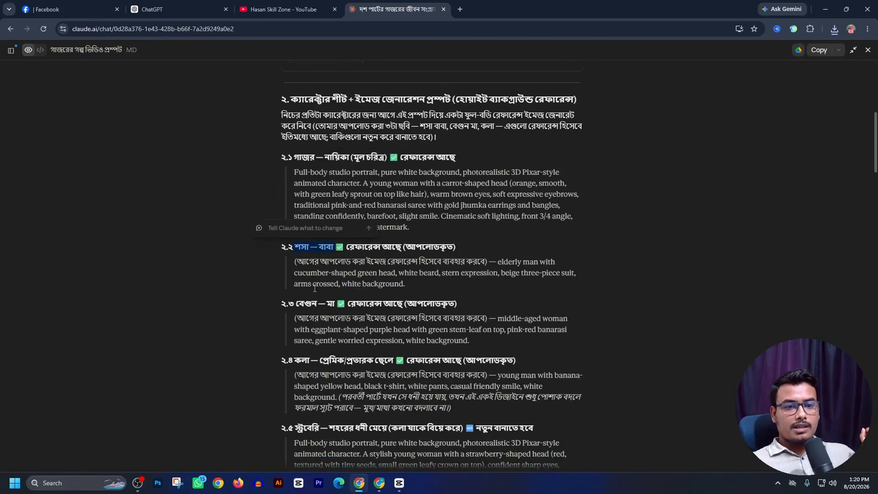
left_click_drag(296, 304, 318, 315)
scroll(332, 303, "down", 1)
left_click_drag(292, 382, 328, 382)
scroll(314, 361, "down", 3)
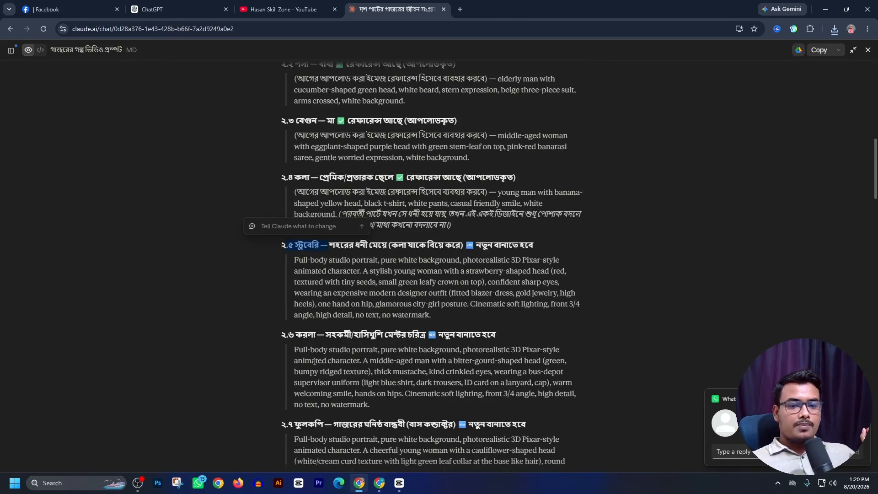
left_click_drag(297, 335, 324, 335)
left_click_drag(295, 421, 323, 424)
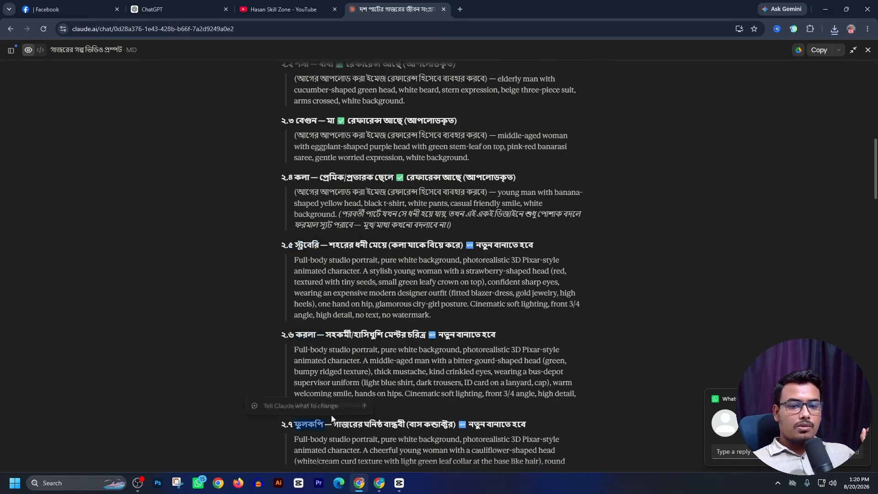
scroll(359, 277, "down", 4)
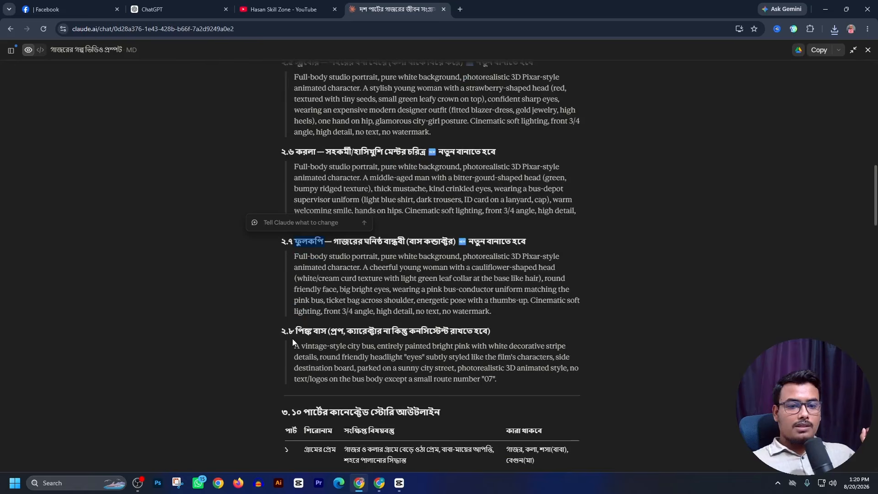
- Examine the pink bus entry and the carrot character's full image prompt in the guide
left_click_drag(295, 331, 329, 332)
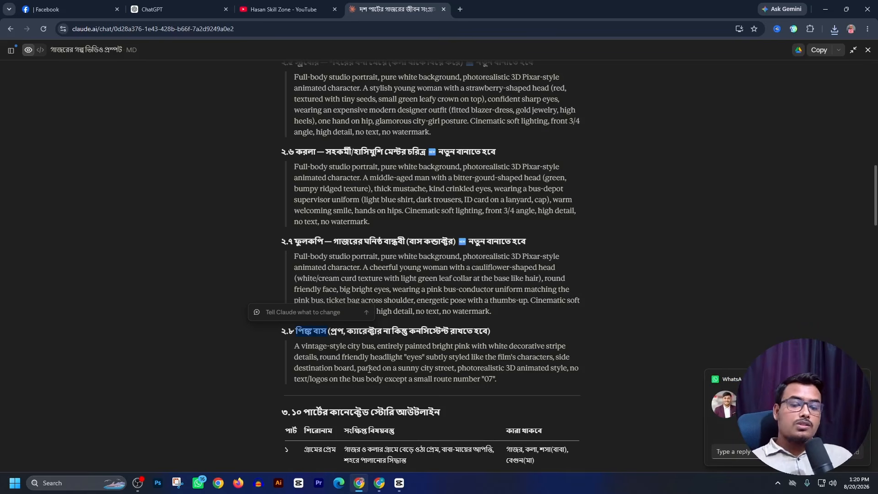
scroll(405, 370, "up", 10)
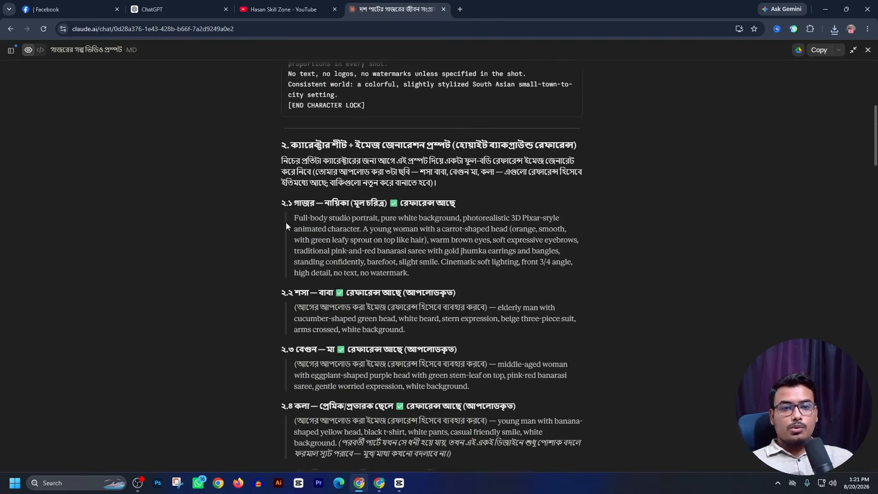
left_click_drag(287, 222, 432, 272)
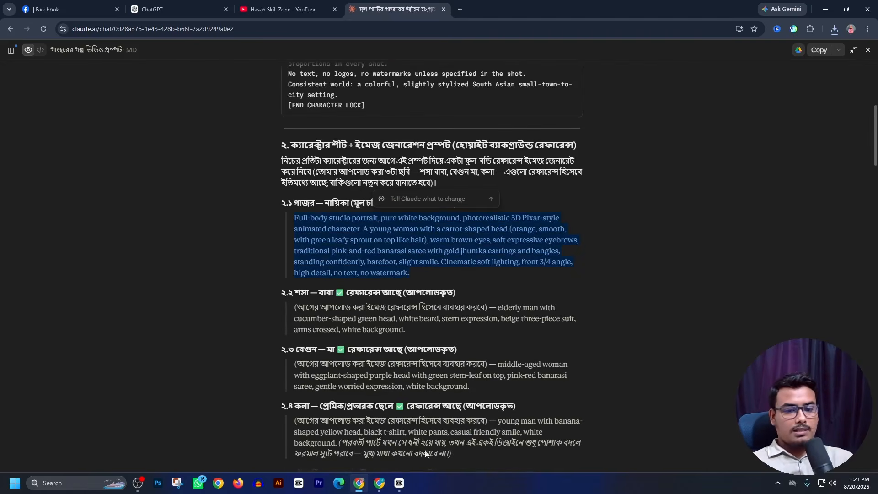
- Switch to Google Flow and create a new project
left_click(380, 483)
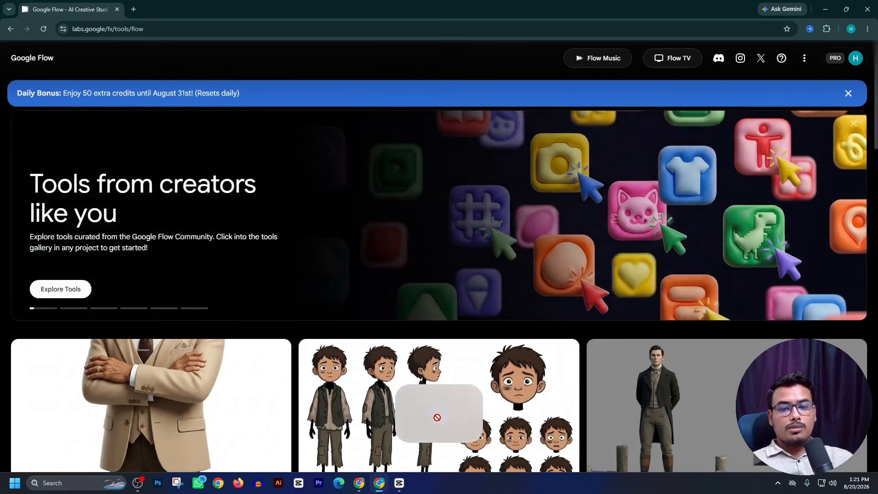
left_click(435, 414)
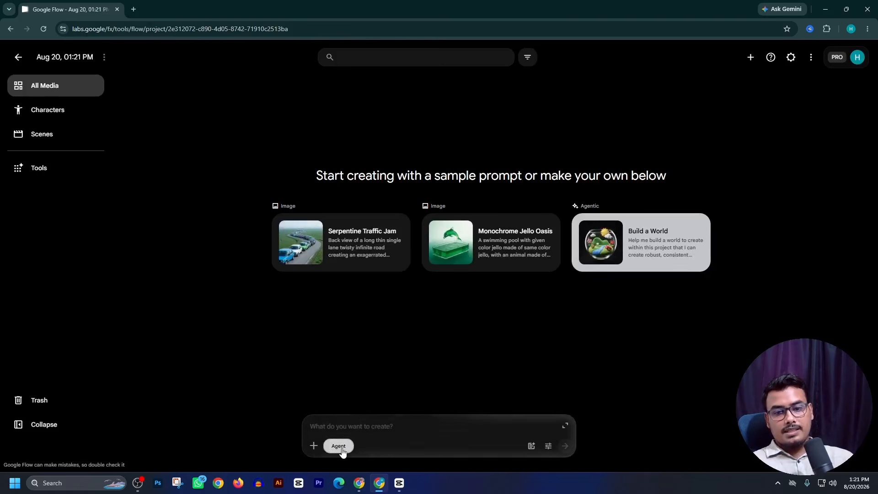
- Copy the Claude guide's character sheet from its section 2 heading through the cauliflower prompt, and return to the Google Flow project
left_click(360, 482)
left_click(319, 246)
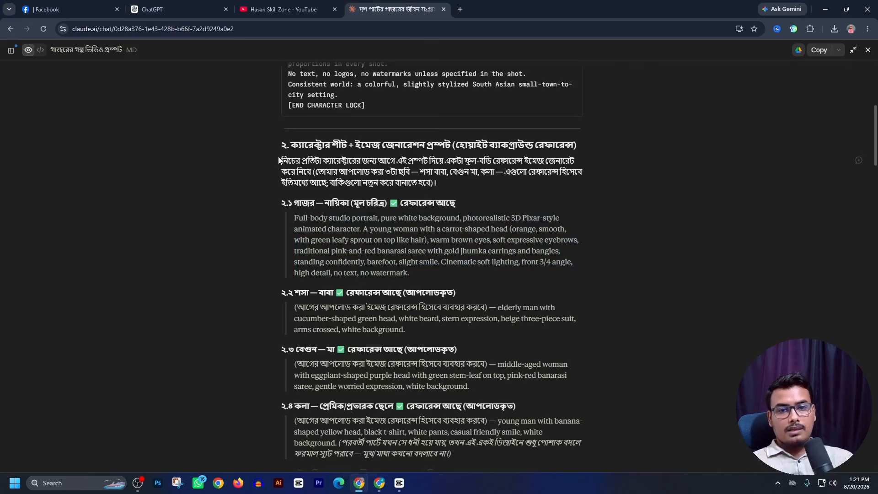
left_click_drag(282, 148, 477, 348)
scroll(477, 343, "down", 10)
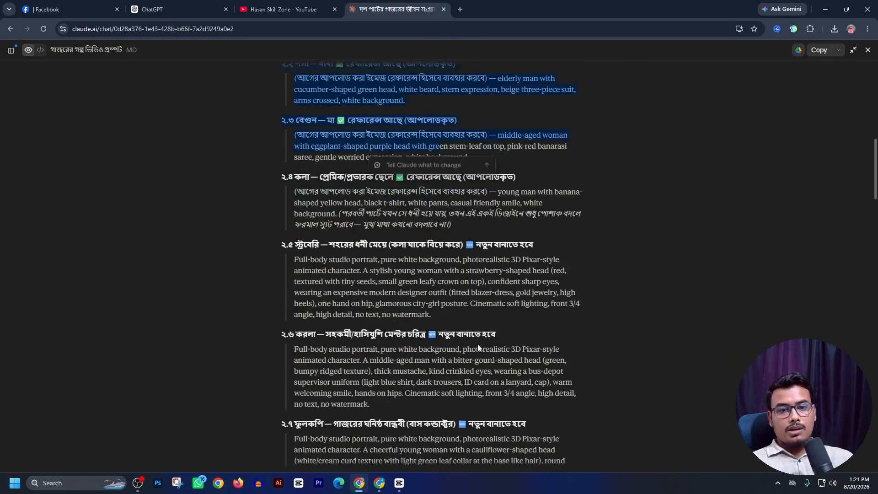
scroll(477, 344, "down", 3)
scroll(477, 344, "up", 3)
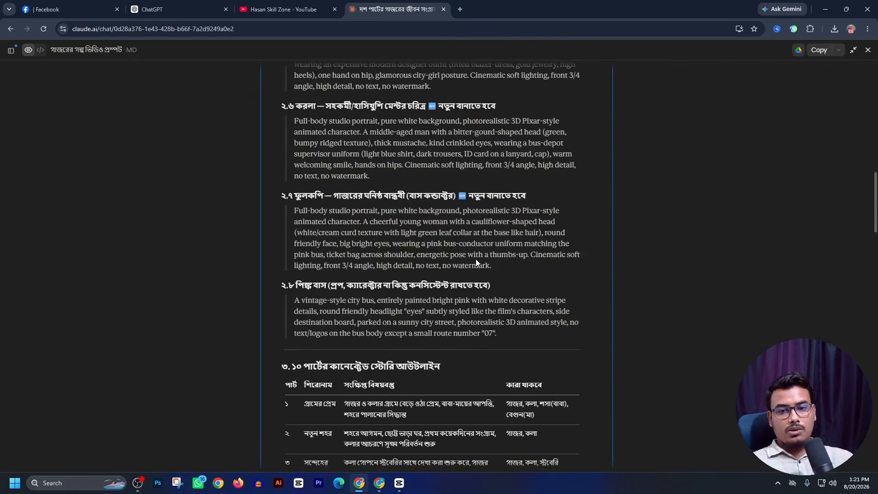
left_click(502, 273, "shift")
key("ctrl+c")
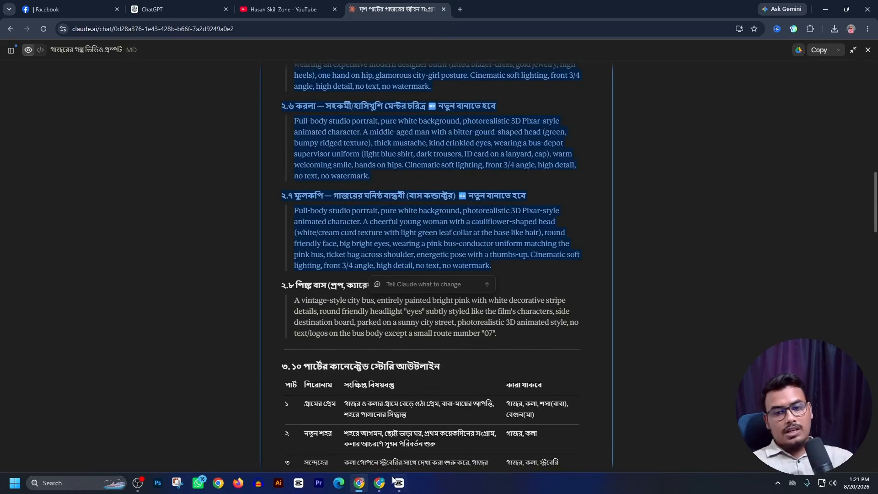
left_click(382, 483)
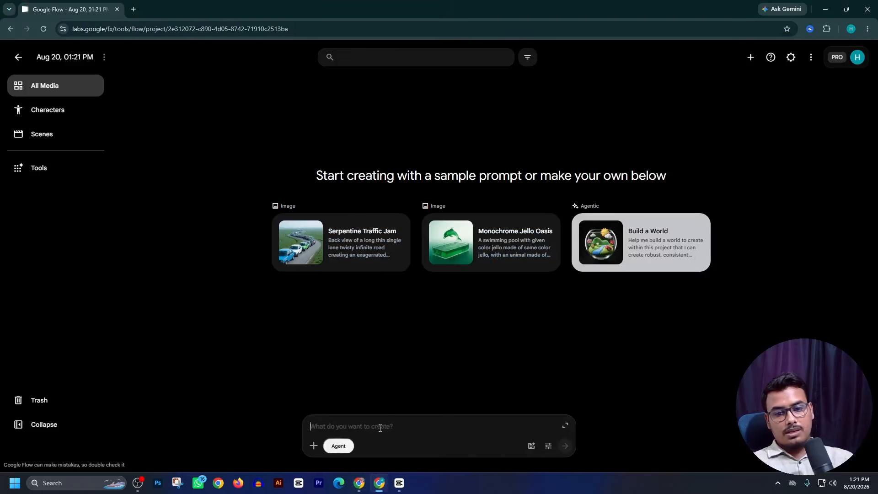
- Try submitting the copied character sheet prompts to the Flow agent
key("ctrl+v")
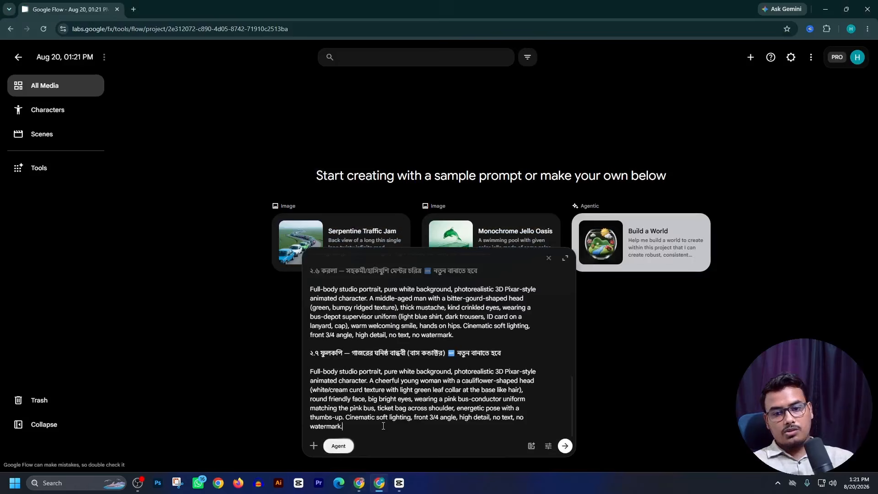
left_click(566, 446)
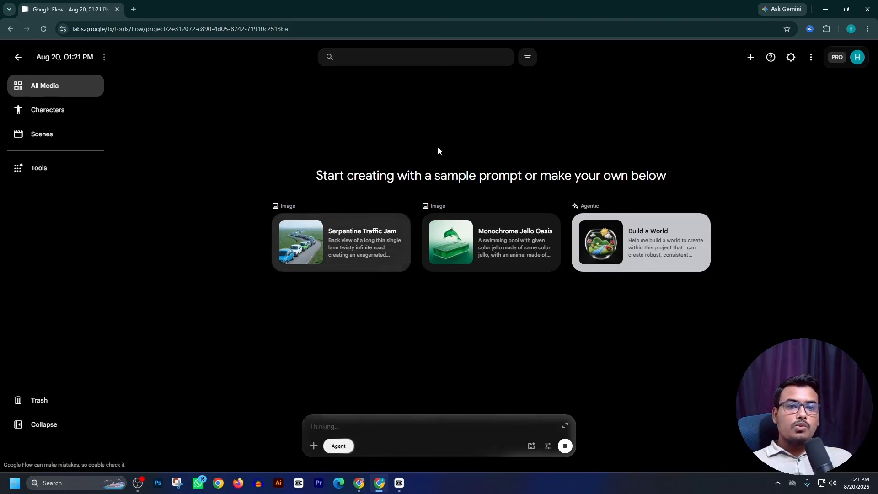
- Set the agent's default image generation aspect ratio to 9:16 and save the settings
left_click(548, 446)
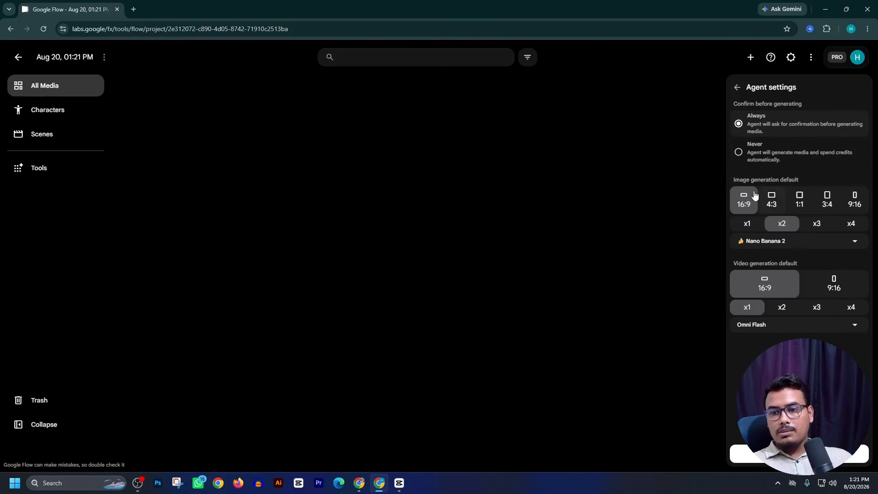
left_click(851, 203)
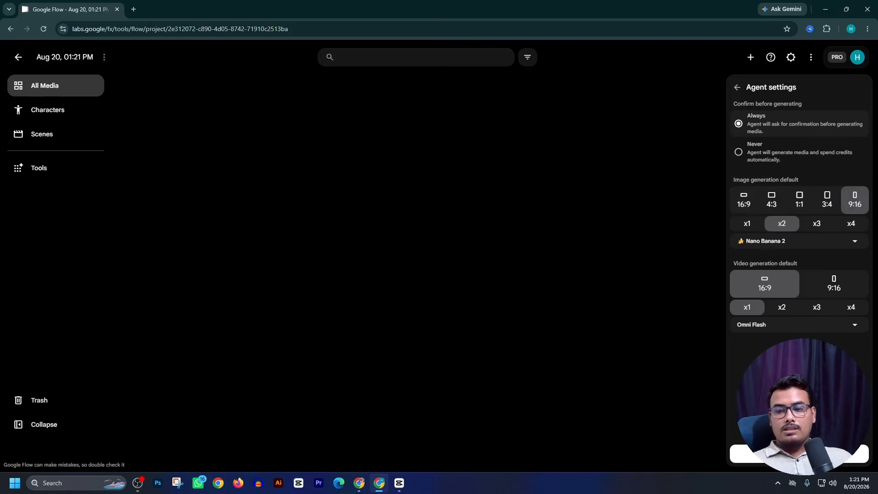
left_click(799, 453)
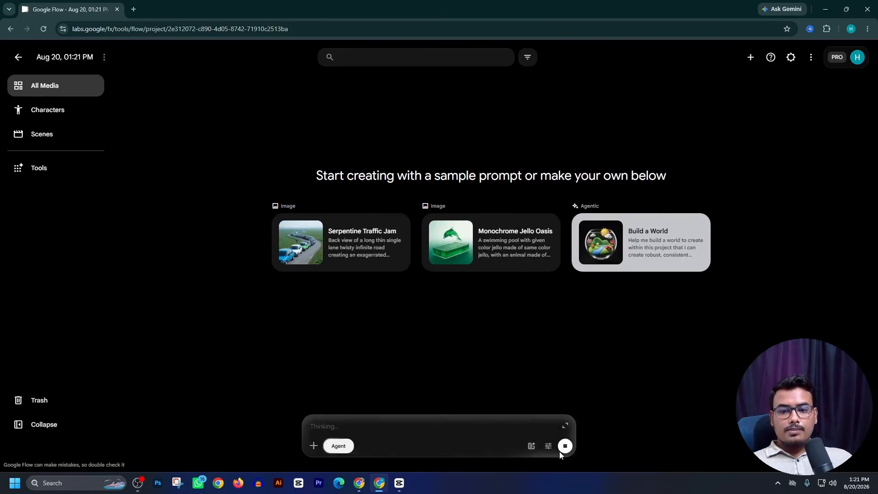
- Paste the copied character sheet prompts, set the default video aspect ratio to 9:16, and submit the prompts to the agent
right_click(397, 426)
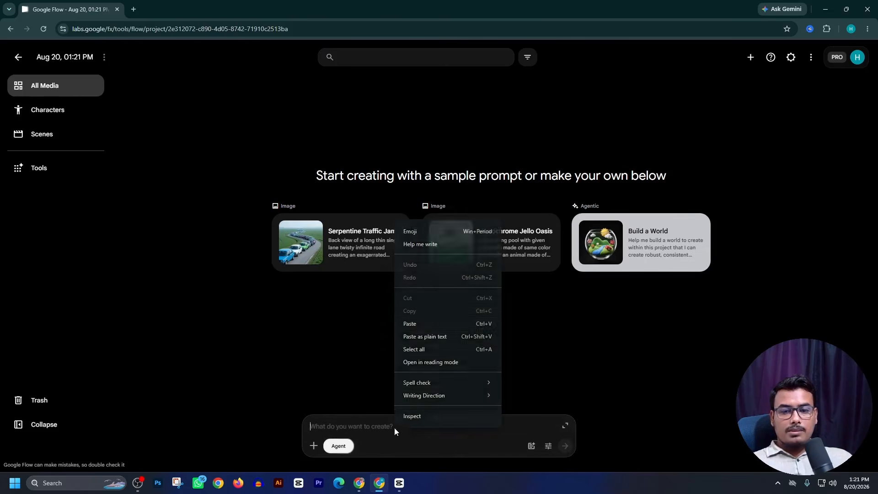
left_click(413, 327)
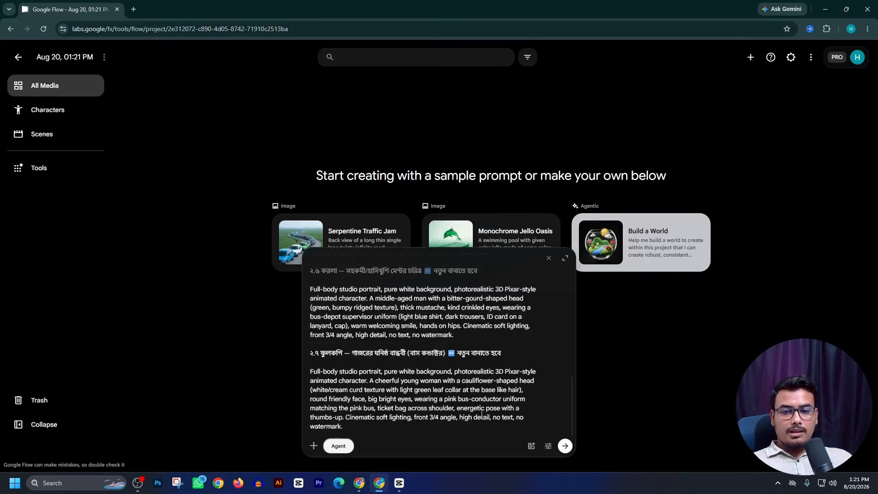
scroll(481, 412, "up", 15)
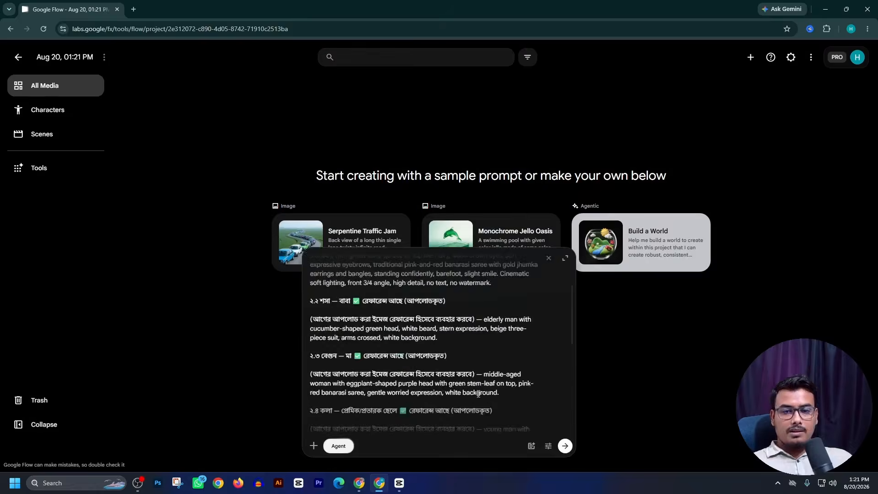
left_click(548, 447)
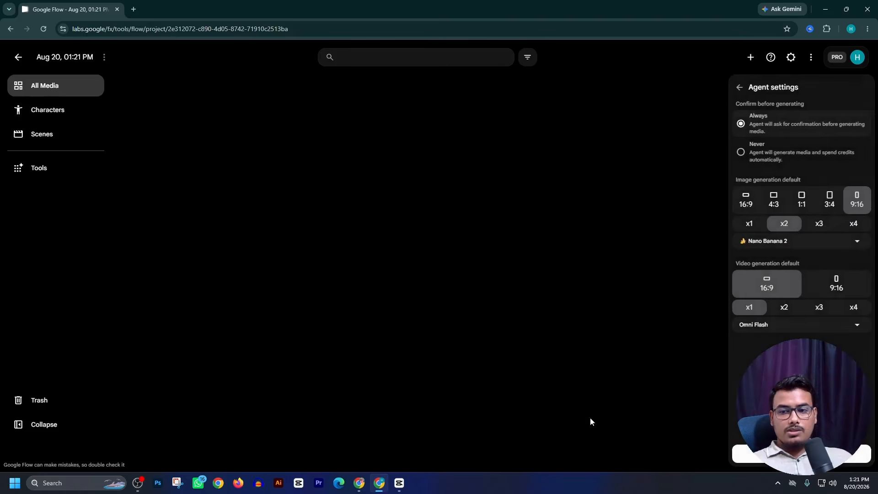
left_click(834, 288)
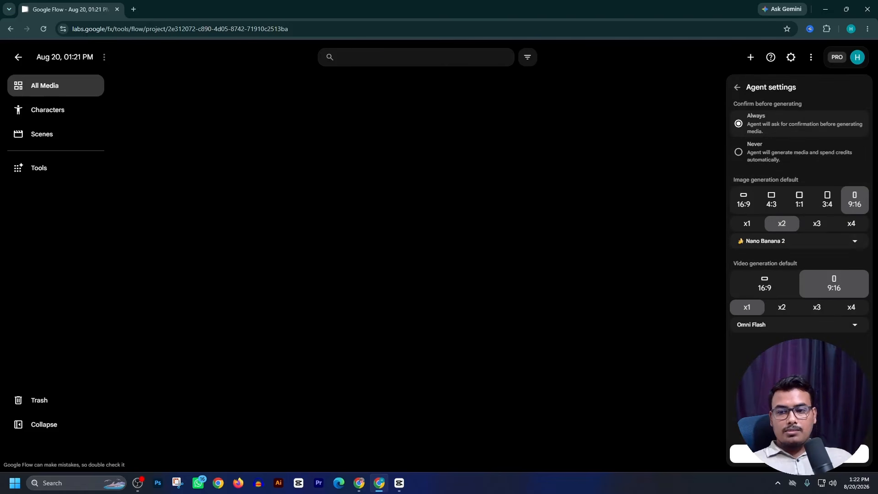
key("Escape")
left_click(564, 446)
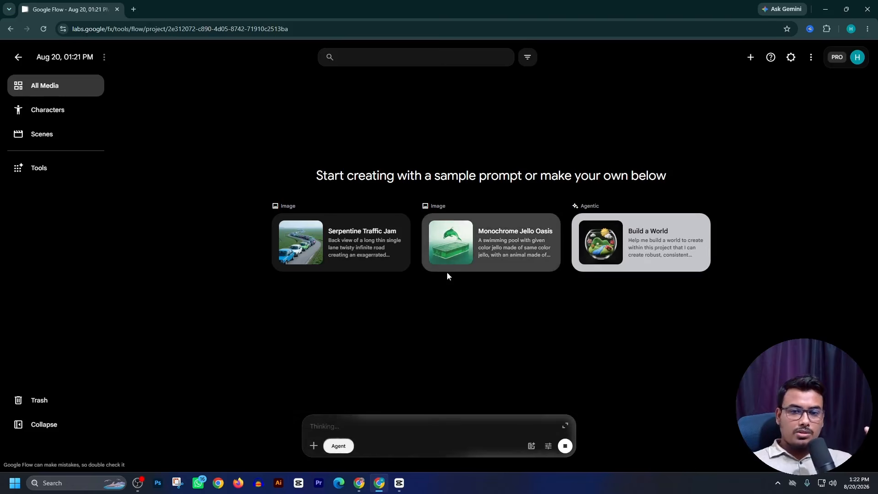
left_click(314, 446)
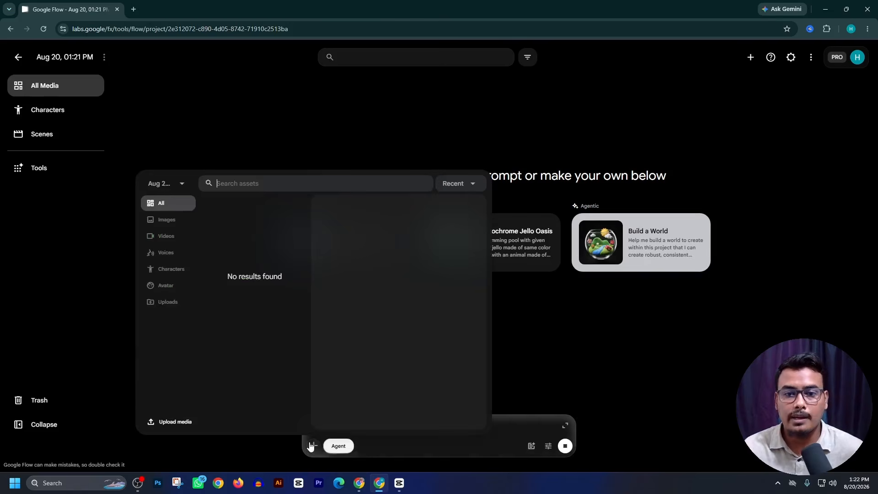
left_click(152, 424)
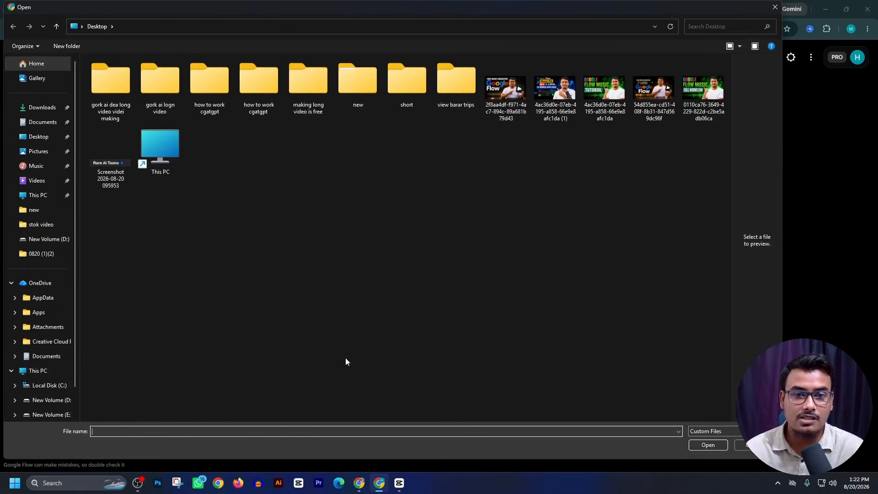
left_click(39, 108)
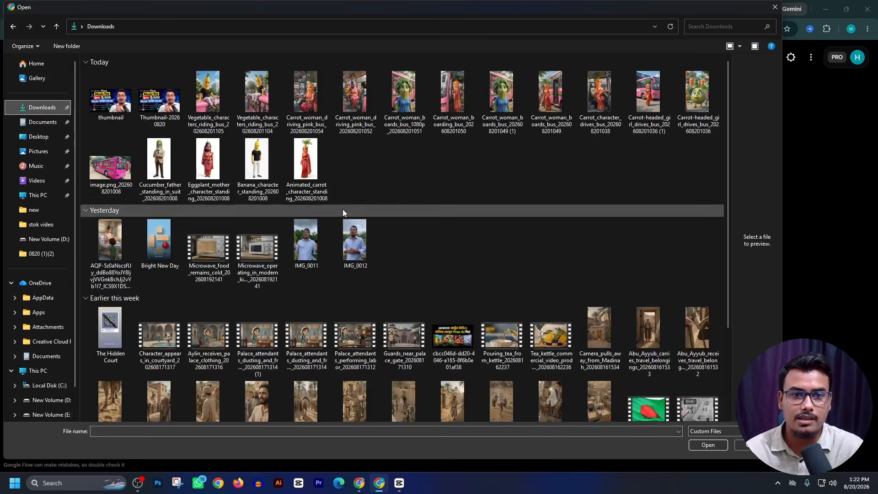
double_click(104, 167)
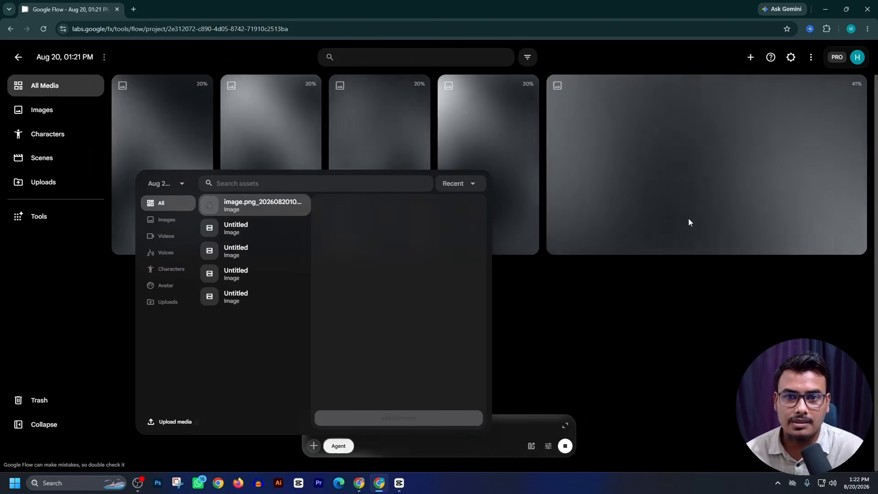
left_click(620, 364)
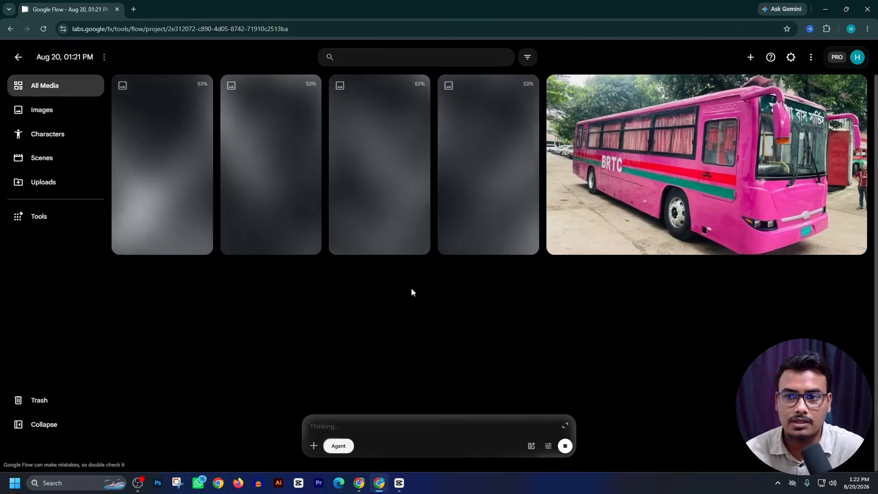
- Switch to the Claude guide and review the character prompts from carrot to cauliflower
key("alt+Tab")
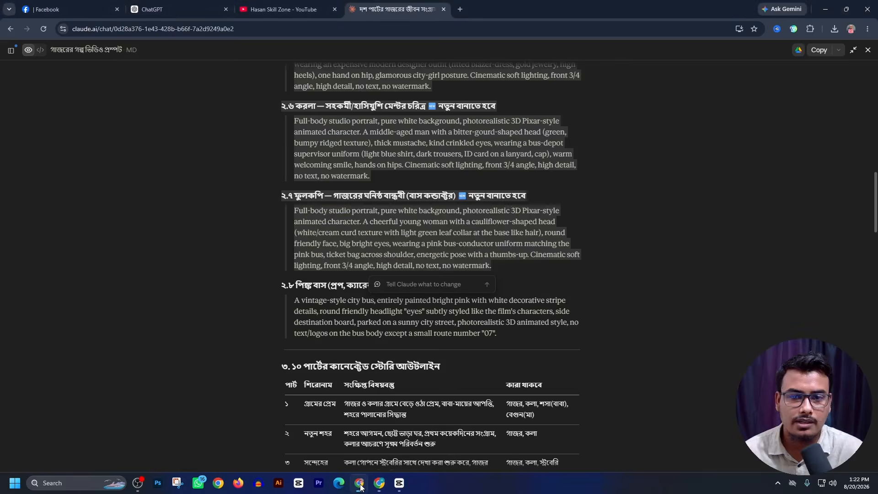
left_click(371, 264)
scroll(371, 281, "up", 8)
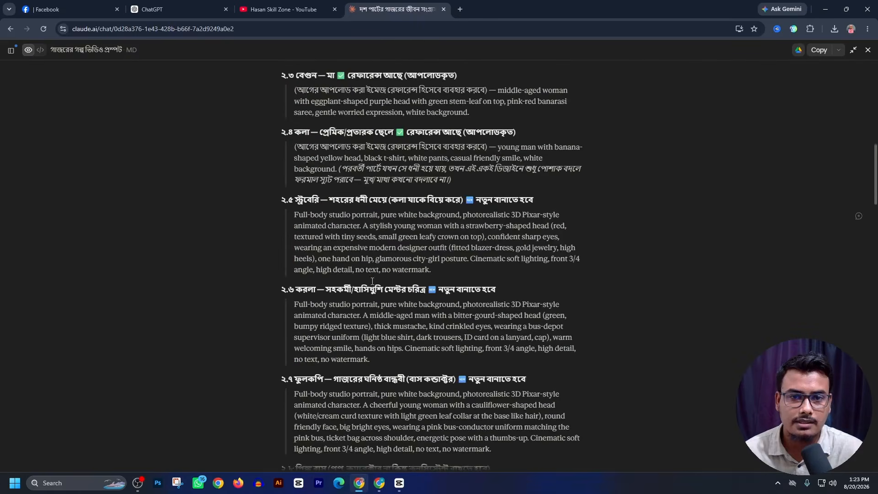
scroll(370, 287, "up", 2)
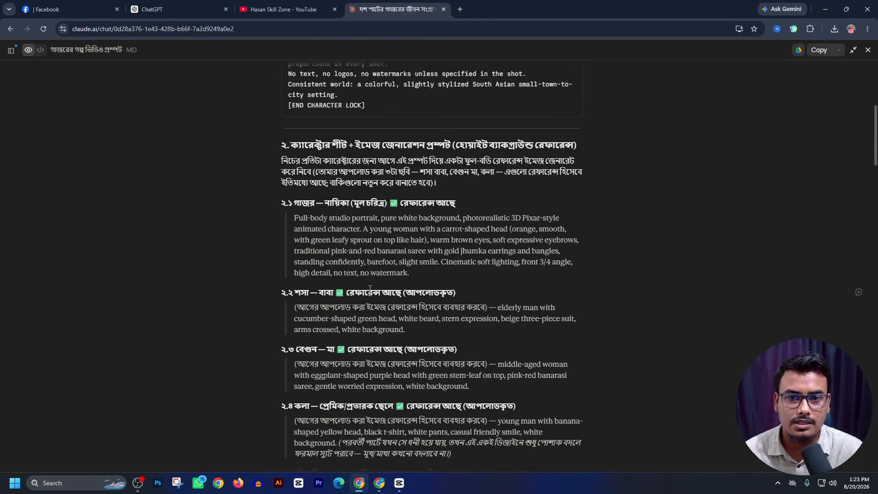
scroll(371, 288, "down", 5)
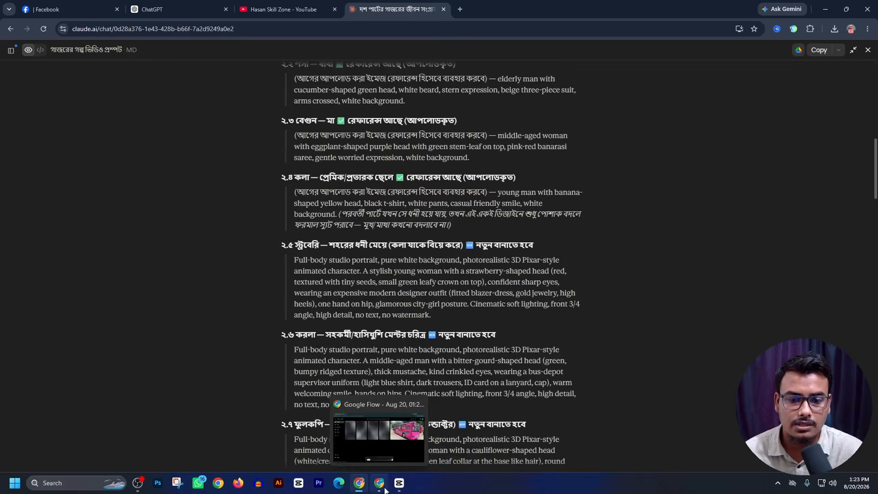
- Return to Google Flow and inspect the generated strawberry and cauliflower character images at full size
left_click(374, 485)
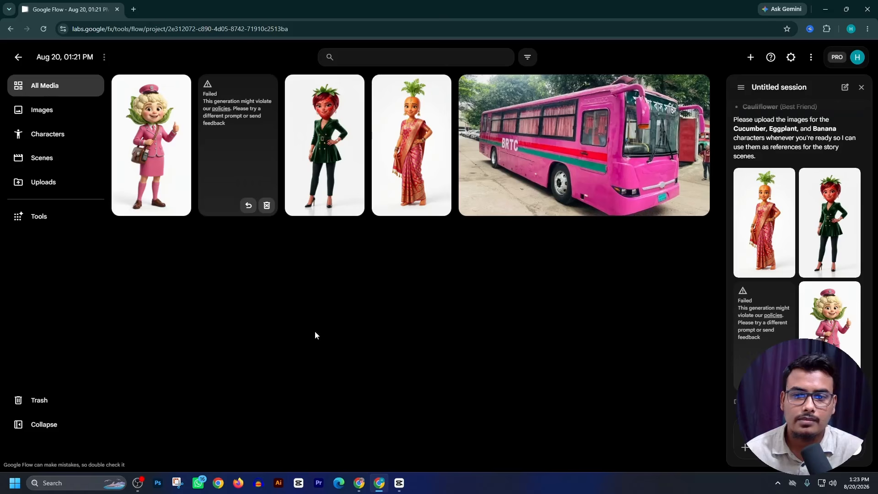
left_click(326, 161)
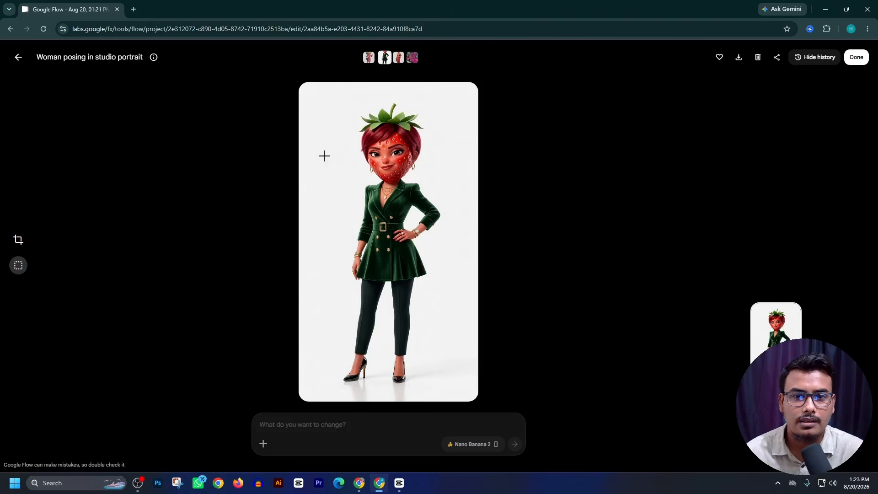
left_click(19, 56)
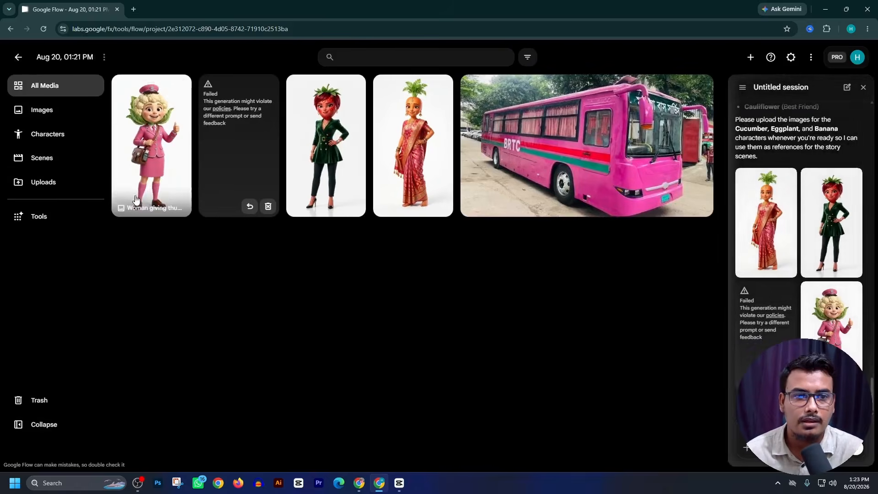
left_click(142, 181)
left_click(18, 57)
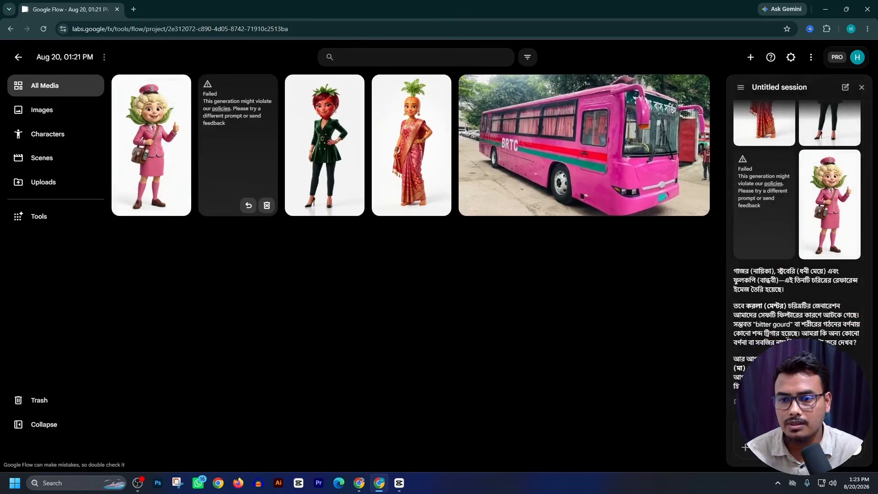
- Close the agent session and delete the failed image generation from the project media
left_click(861, 90)
left_click(309, 245)
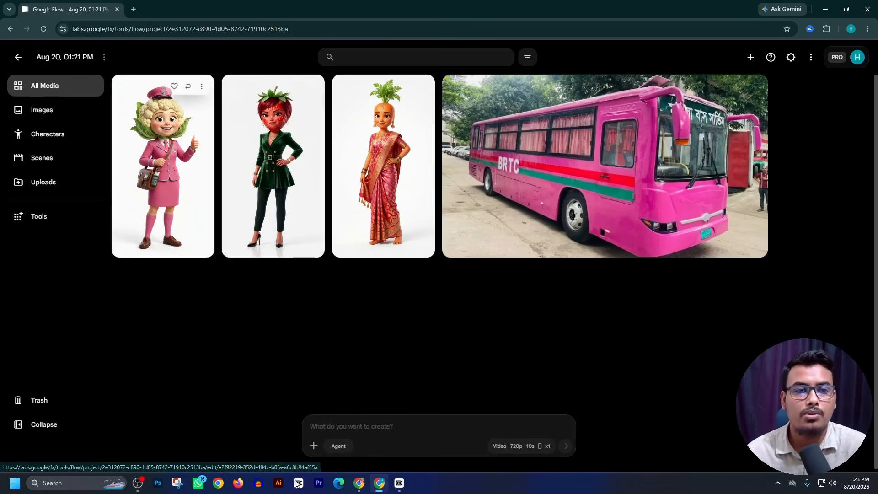
- Switch to the Claude guide and check the cucumber, eggplant and banana entries that call for previously uploaded reference images
left_click(356, 488)
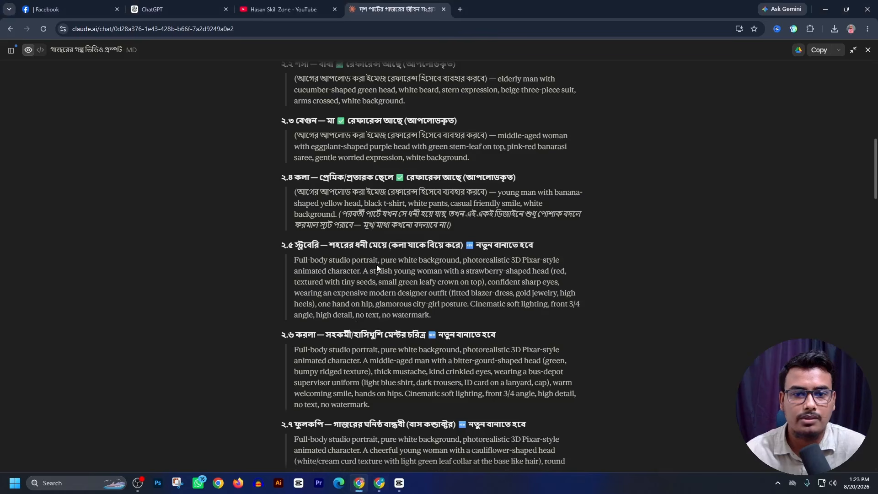
scroll(406, 276, "up", 4)
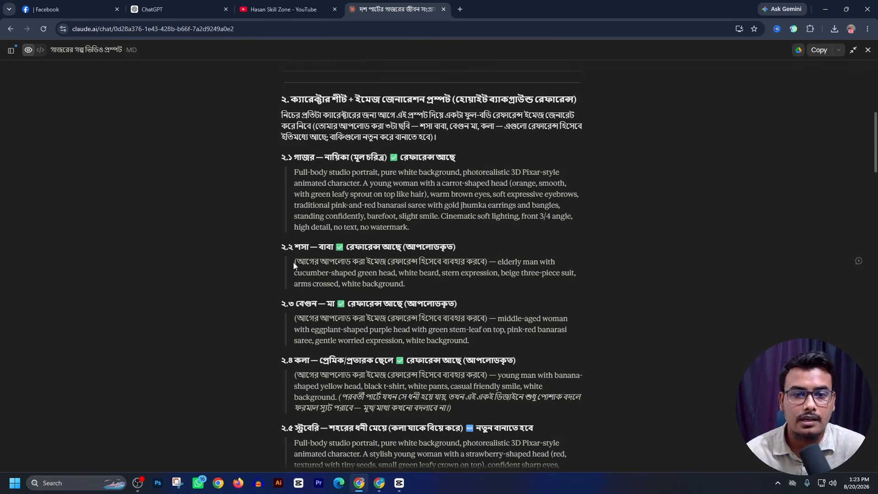
left_click_drag(292, 262, 425, 262)
scroll(307, 318, "down", 2)
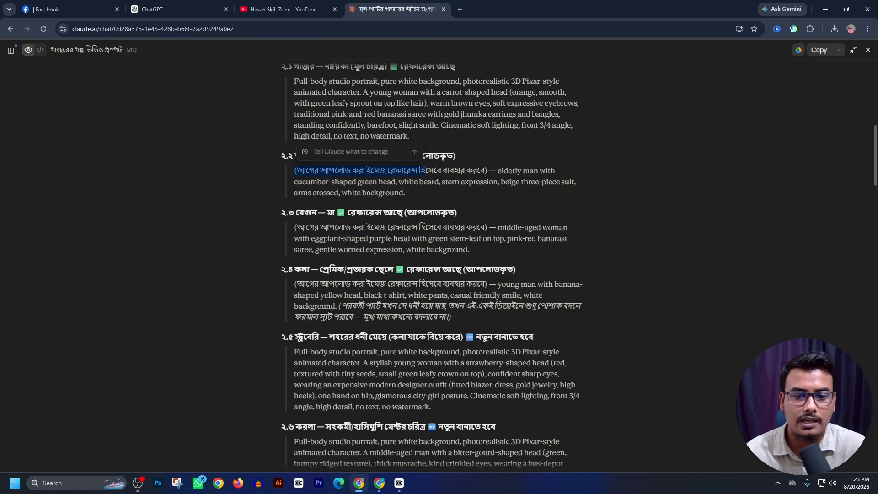
scroll(307, 318, "down", 1)
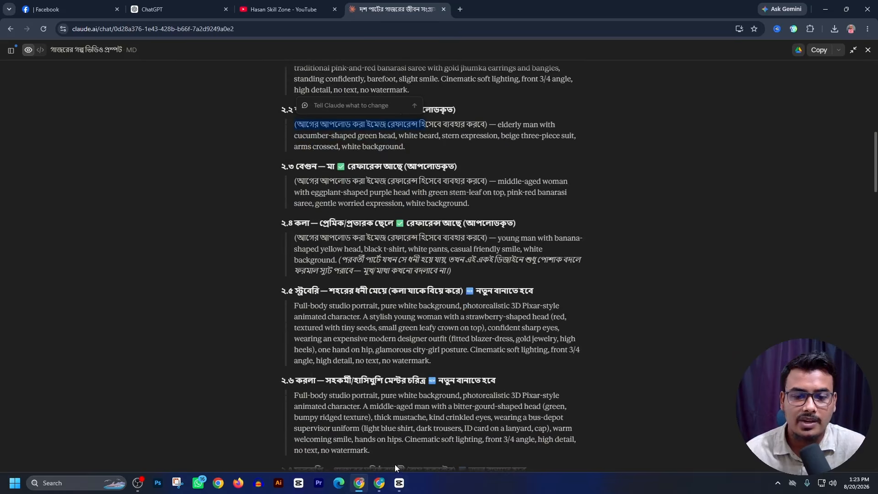
left_click(360, 484)
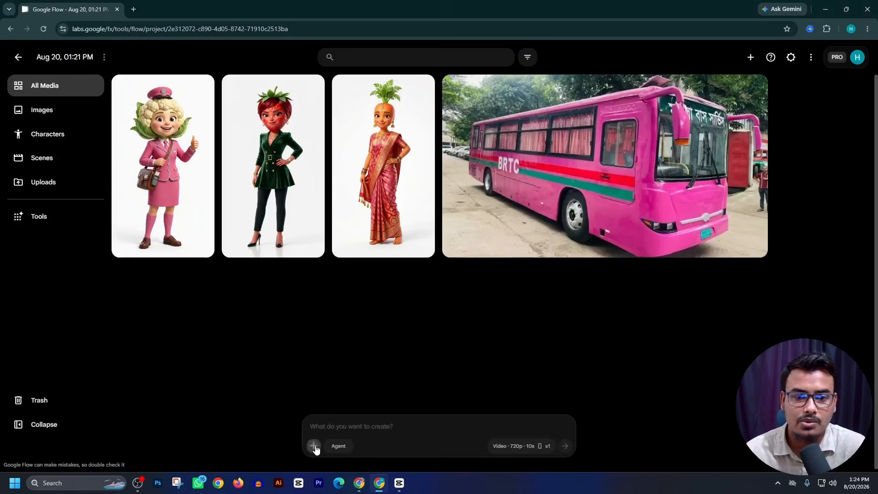
left_click(313, 445)
left_click(300, 399)
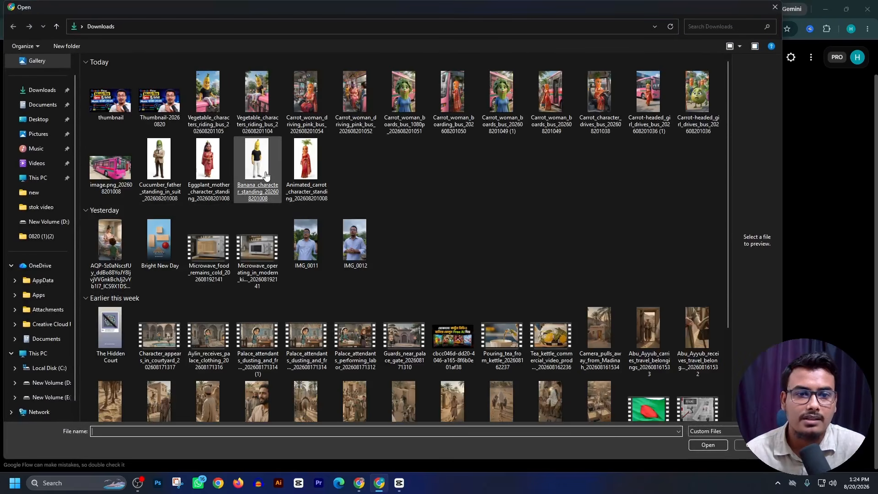
left_click(249, 209)
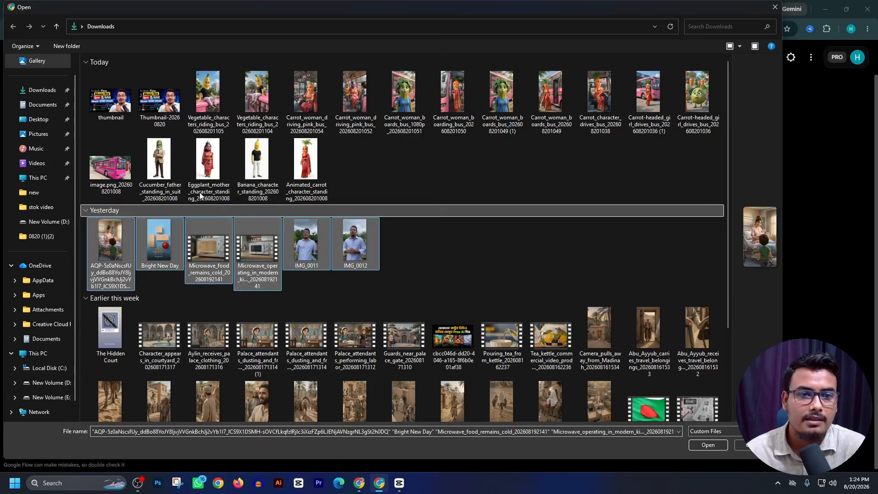
left_click(395, 174)
left_click(161, 167)
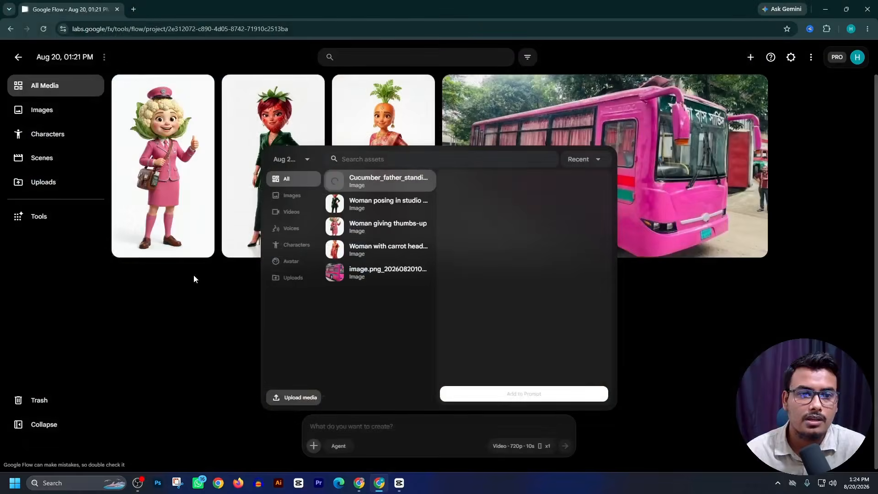
left_click(313, 446)
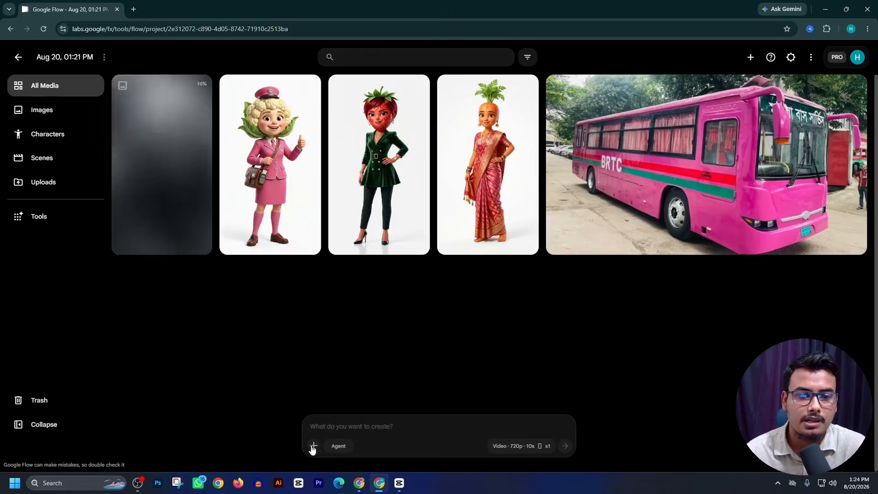
left_click(312, 446)
left_click(305, 396)
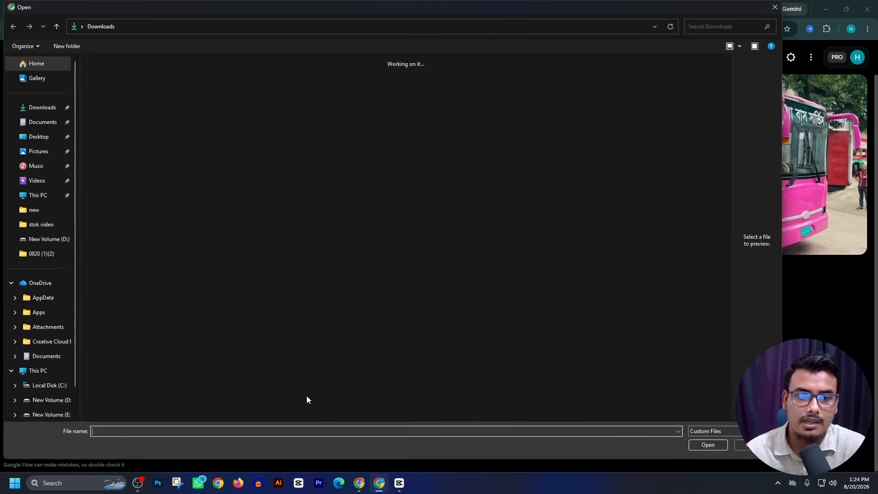
left_click(197, 162)
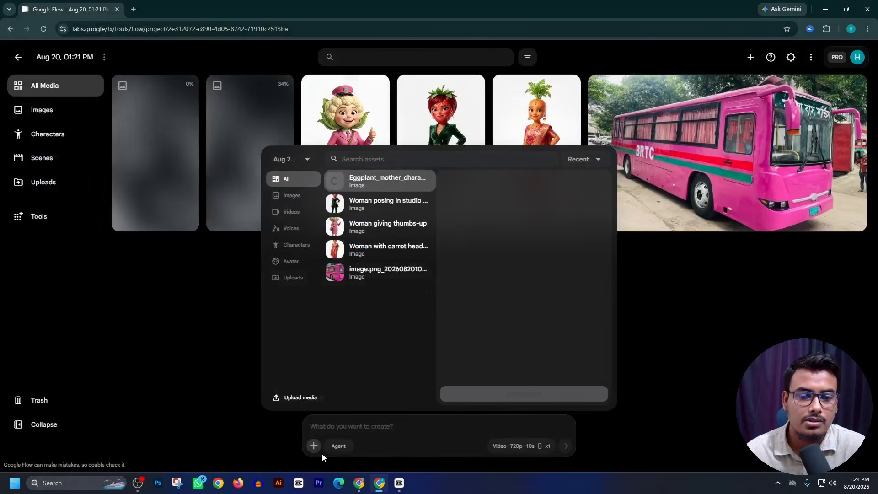
left_click(314, 446)
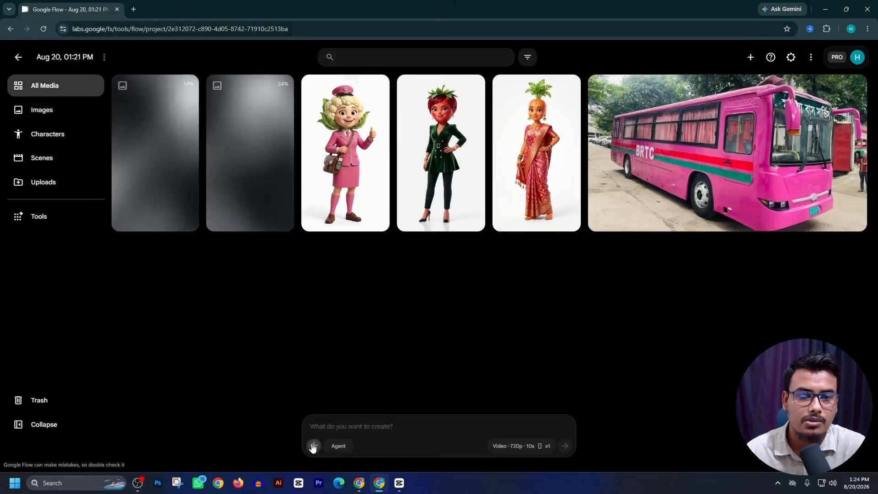
left_click(312, 446)
left_click(305, 397)
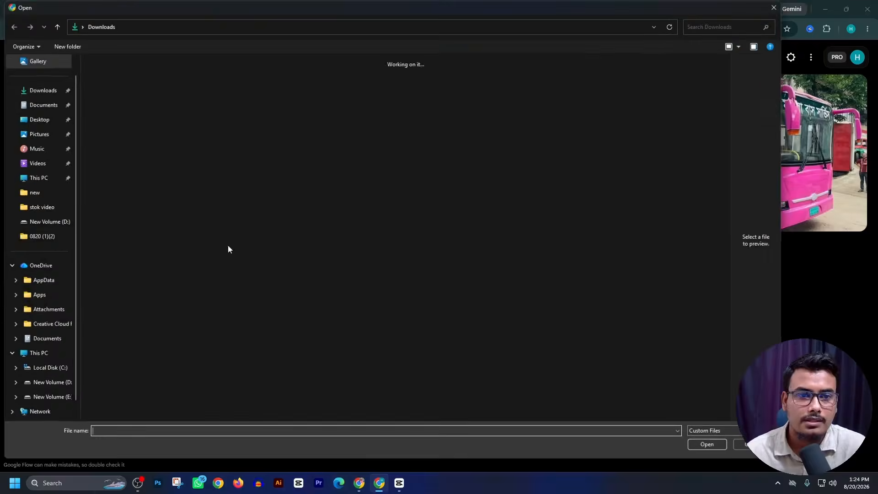
double_click(251, 168)
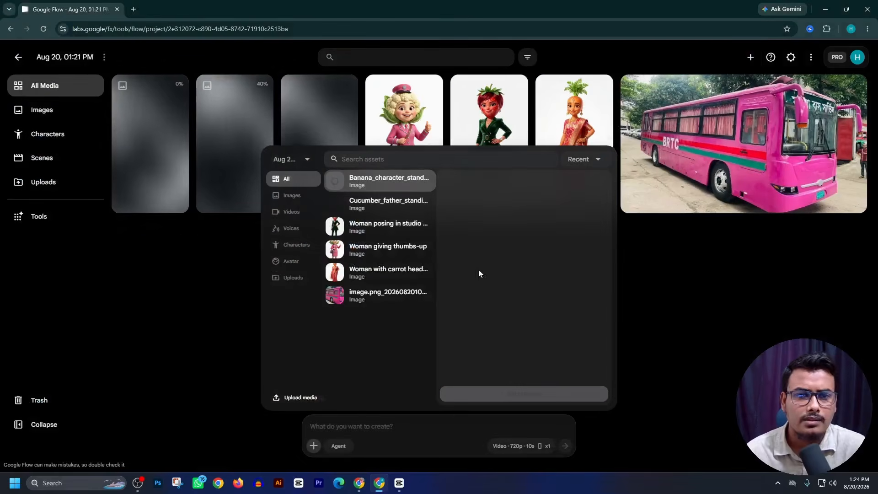
left_click(218, 350)
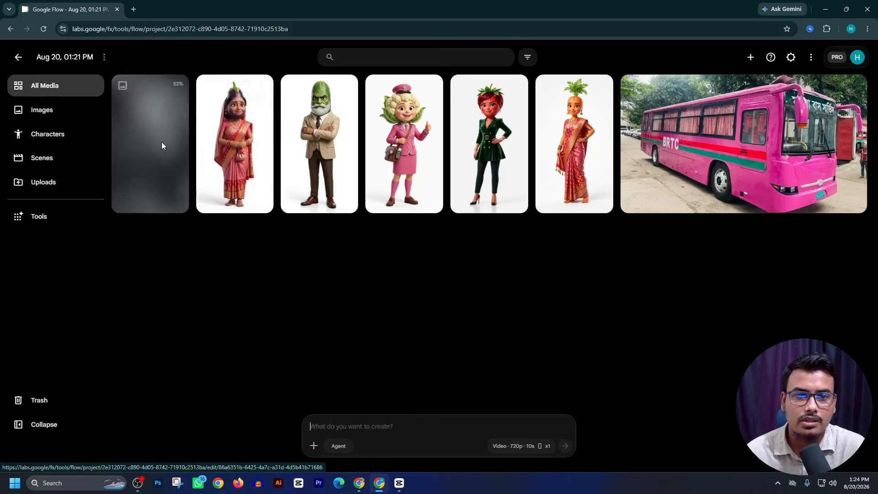
- Switch to the Claude guide and copy the section 2.6 prompt for the bitter-gourd bus-depot supervisor
left_click(357, 484)
left_click(379, 316)
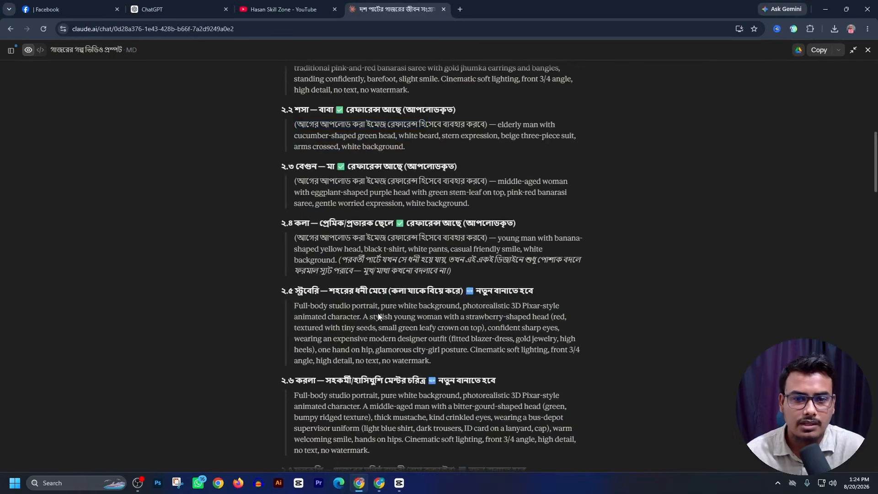
scroll(327, 394, "down", 2)
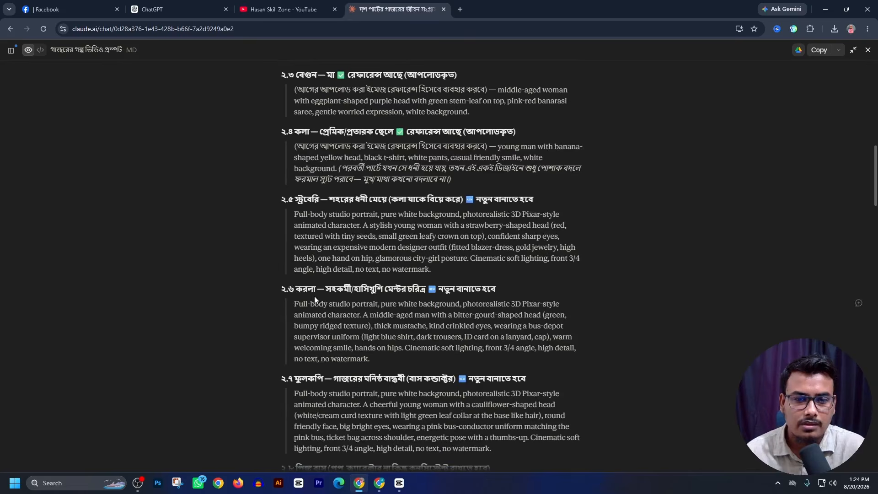
scroll(313, 295, "down", 1)
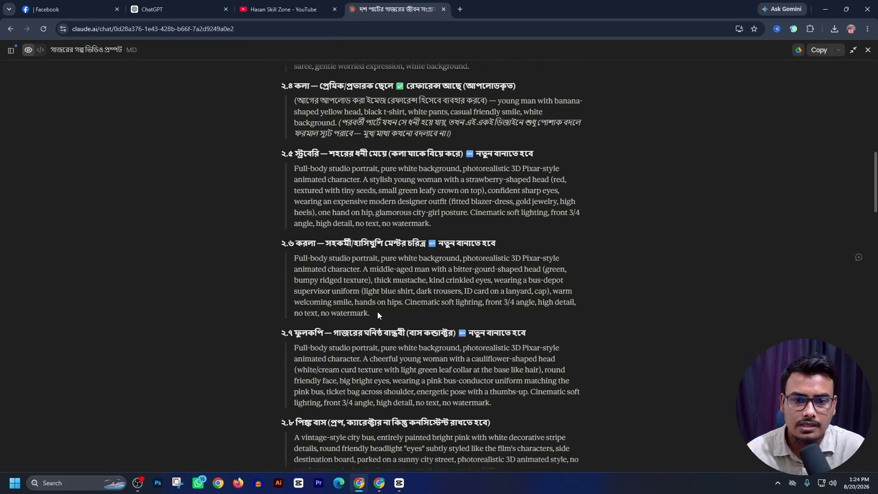
mouse_move(377, 311)
left_mouse_down()
mouse_move(294, 259)
mouse_move(377, 313)
left_mouse_up()
right_click(363, 296)
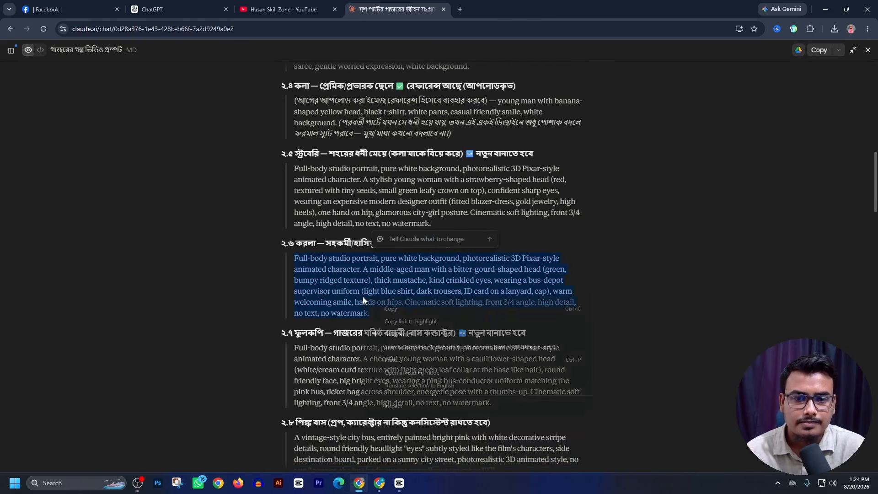
left_click(390, 309)
- Paste the bitter-gourd prompt into Google Flow, change the output type from video to Image and generate it
left_click(378, 485)
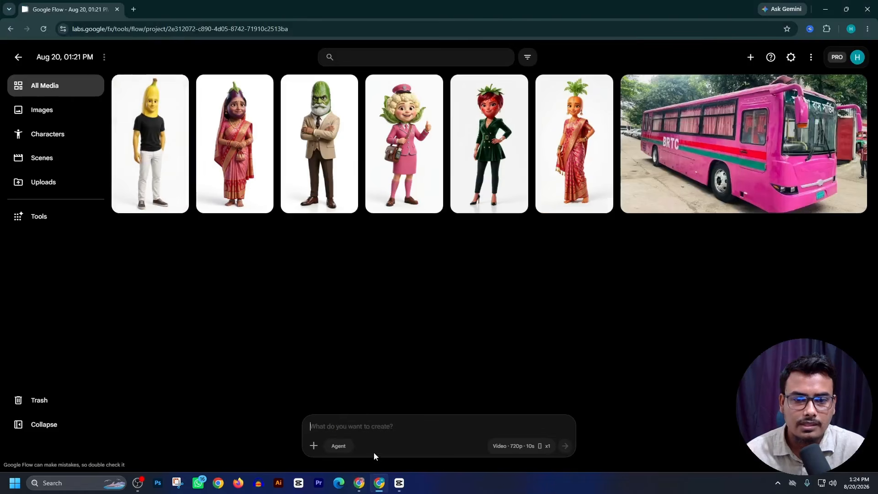
right_click(364, 423)
left_click(380, 320)
left_click(517, 450)
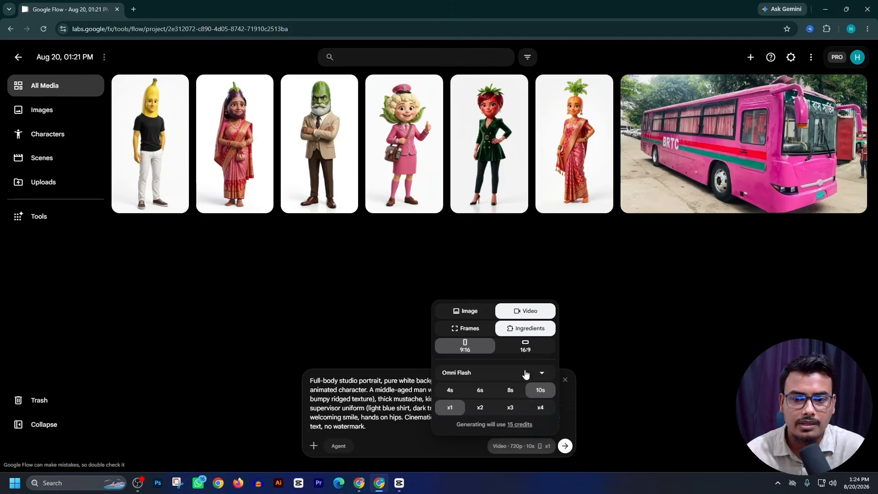
left_click(474, 313)
left_click(565, 445)
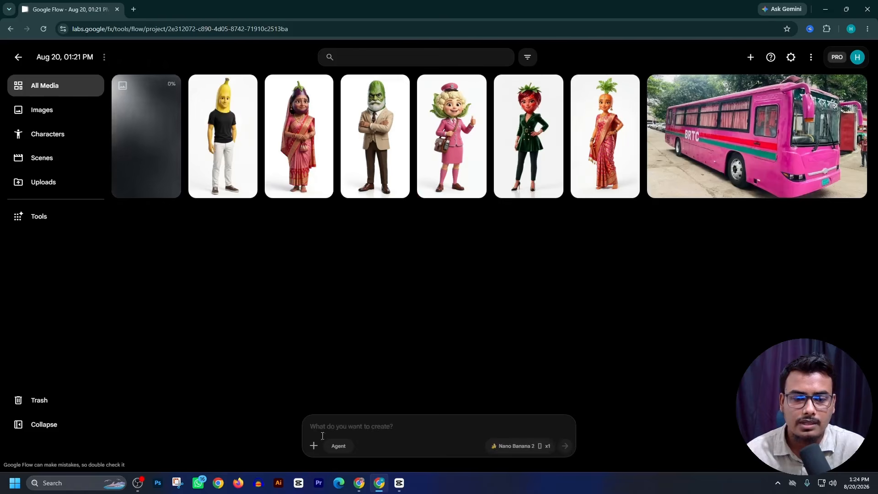
- Switch to the Claude guide and review the character sheet, from the cauliflower and pink bus prompts back up to the carrot
left_click(359, 483)
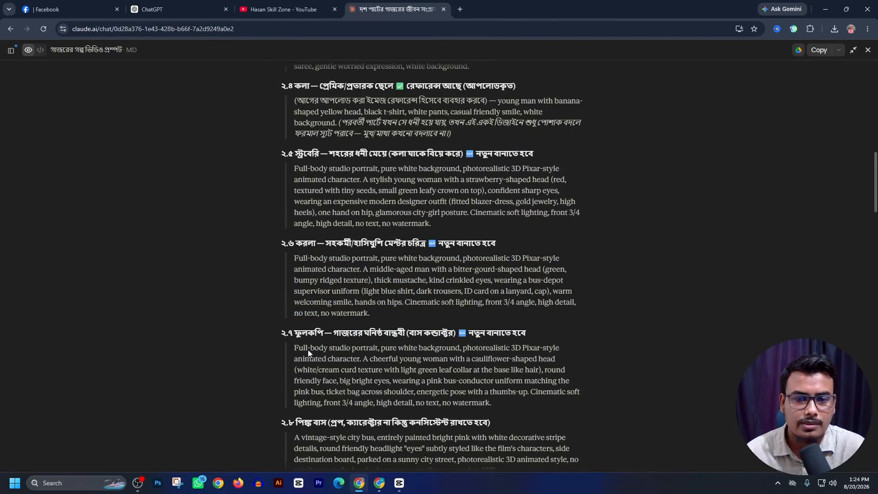
scroll(302, 320, "down", 2)
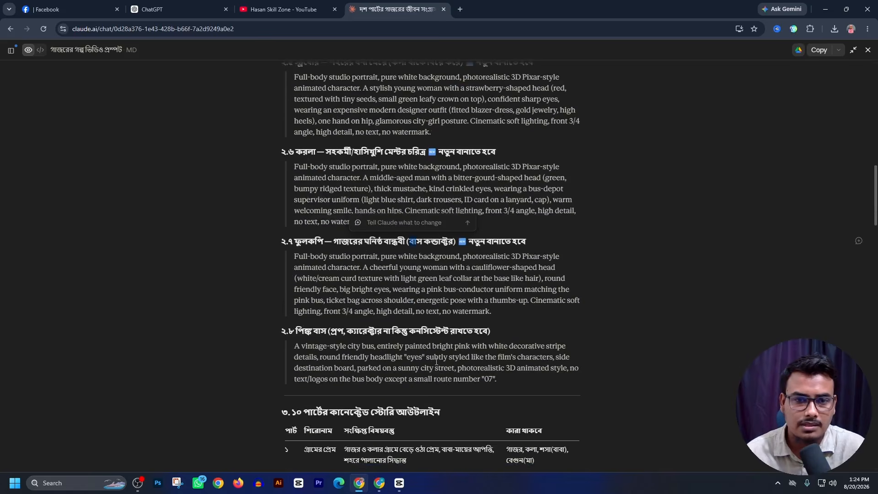
scroll(436, 362, "up", 5)
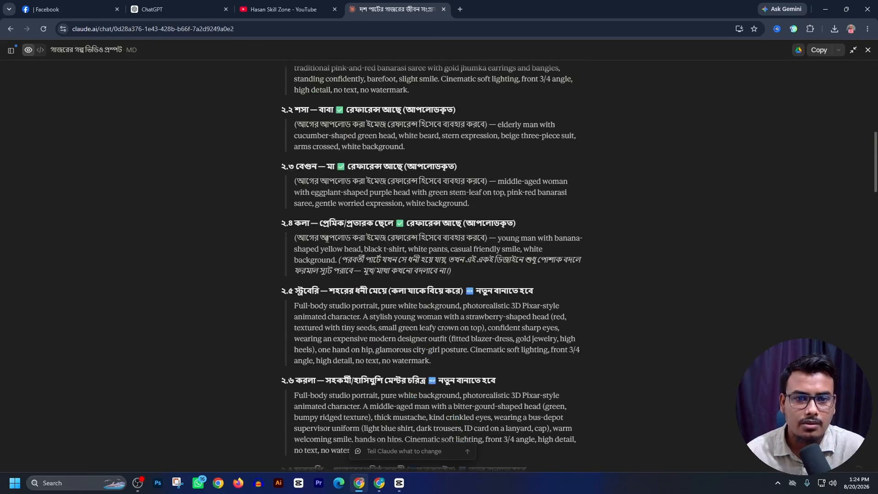
scroll(384, 243, "up", 6)
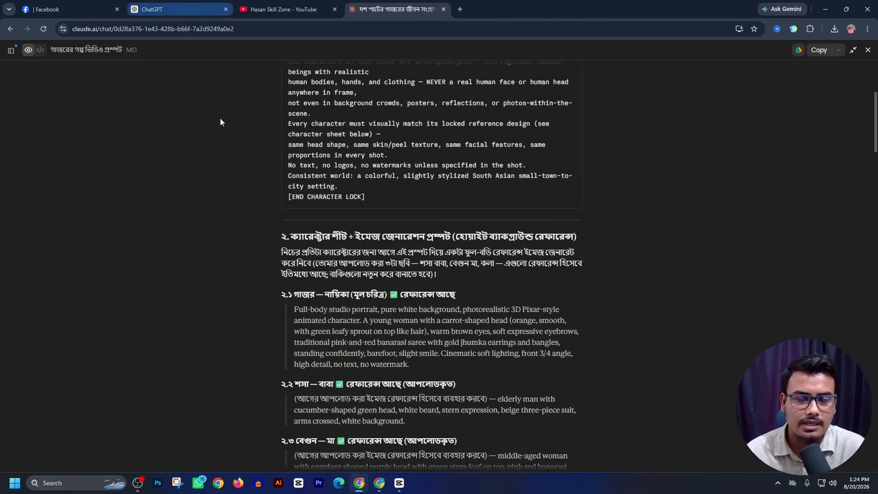
- Return to Google Flow and set the media grid size to L
left_click(379, 482)
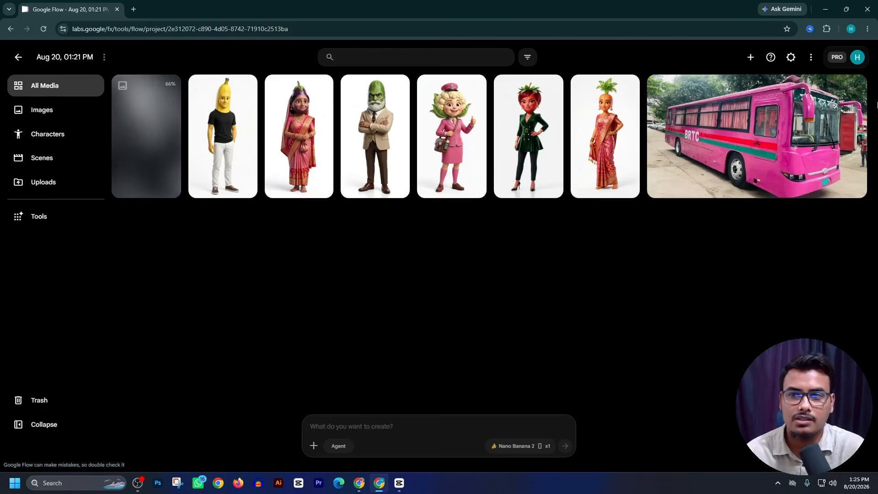
left_click(790, 57)
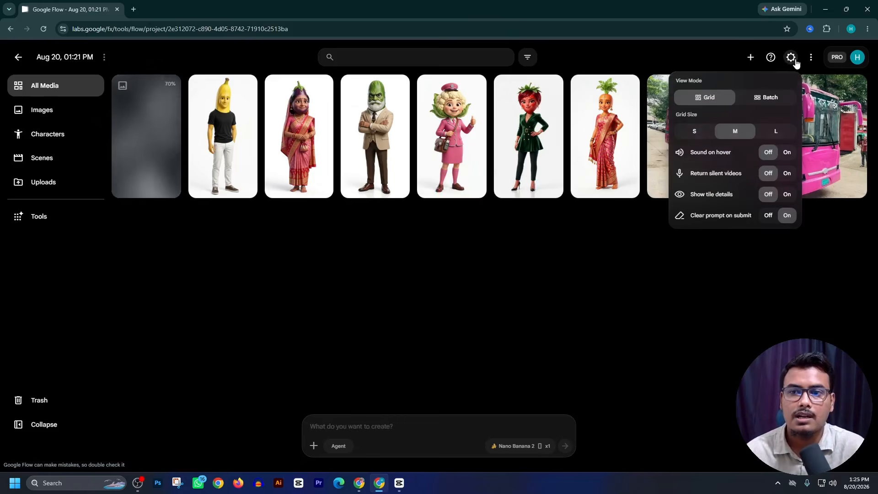
left_click(694, 131)
left_click(777, 131)
left_click(650, 340)
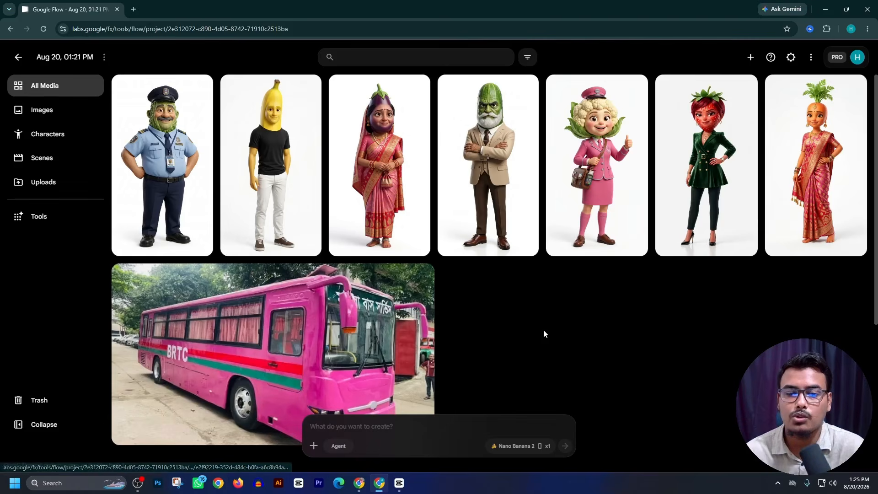
- Copy the complete CHARACTER LOCK – MANDATORY block from the Claude guide and return to Google Flow
left_click(361, 482)
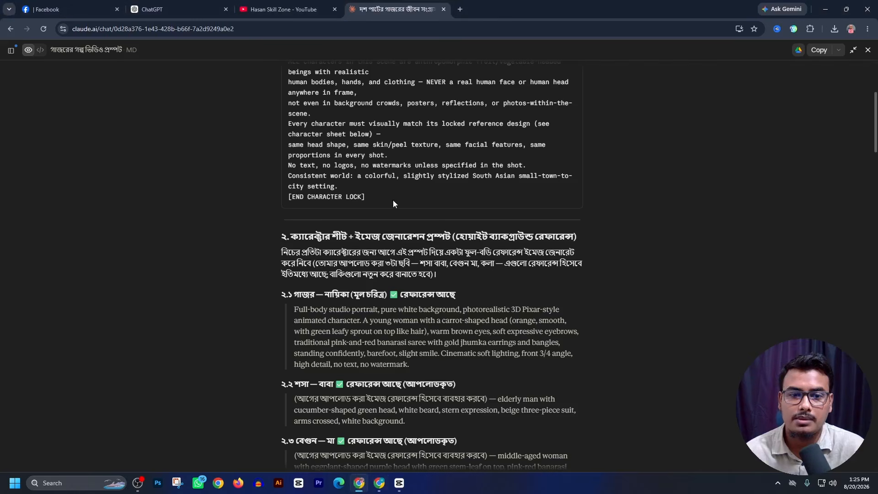
scroll(355, 252, "up", 2)
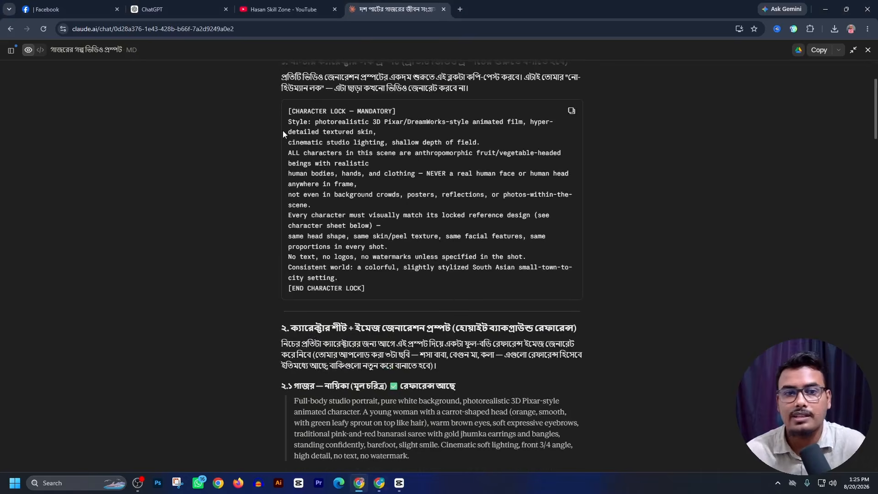
left_click_drag(284, 110, 424, 288)
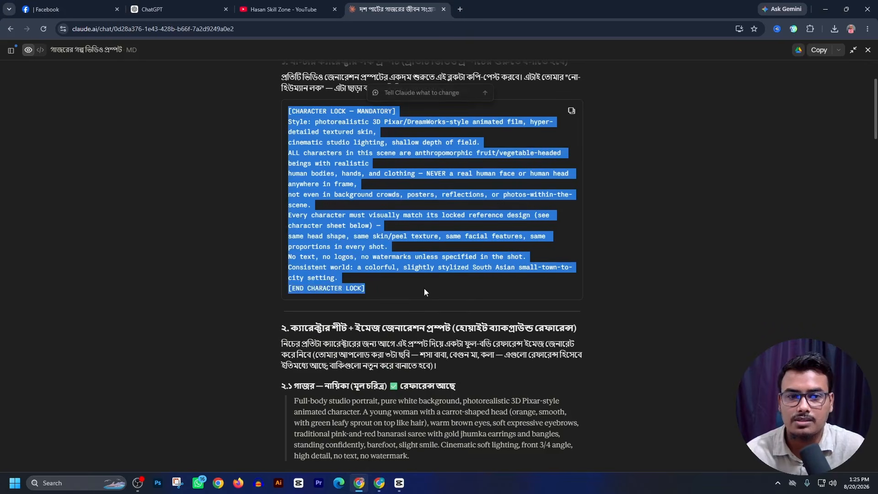
left_click(570, 114)
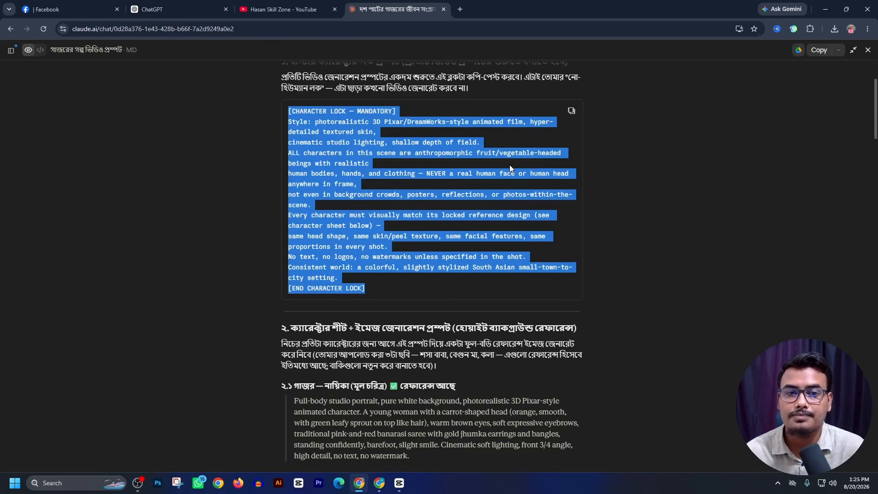
left_click(571, 113)
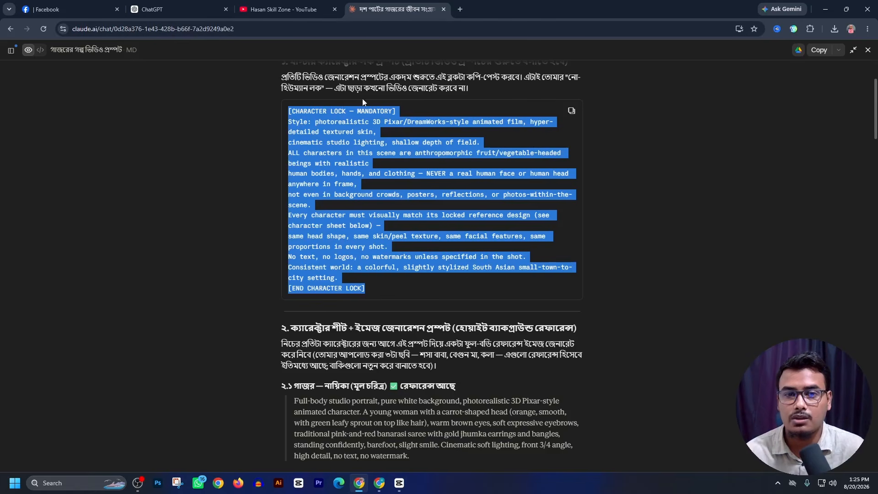
left_click(379, 482)
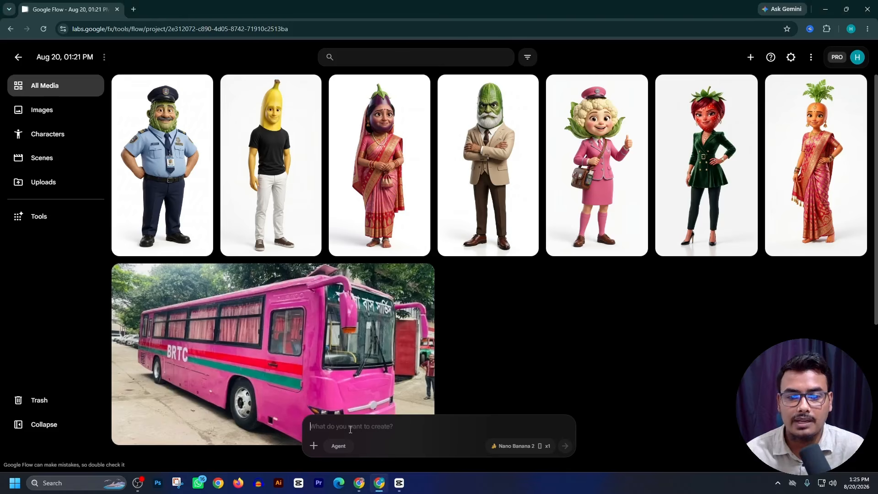
- Paste the CHARACTER LOCK – MANDATORY block into the Google Flow prompt and change the output type to Video
left_click(350, 428)
key("ctrl+v")
left_click(519, 446)
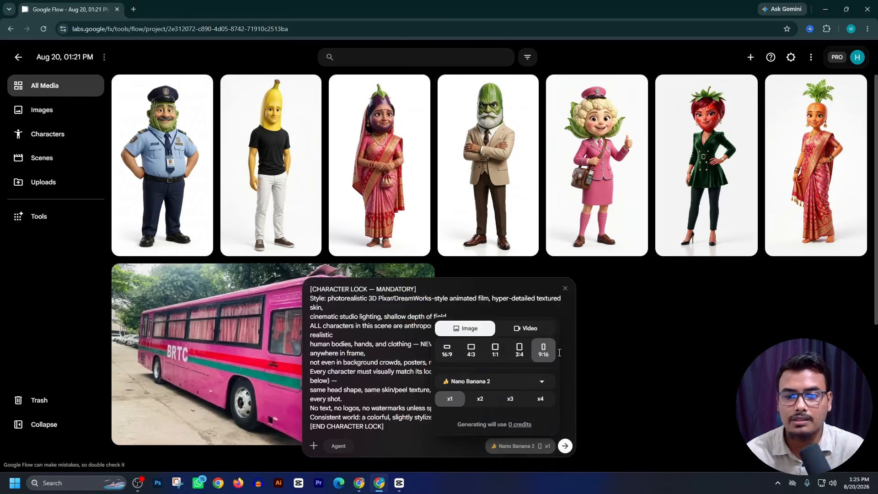
left_click(528, 329)
left_click(404, 420)
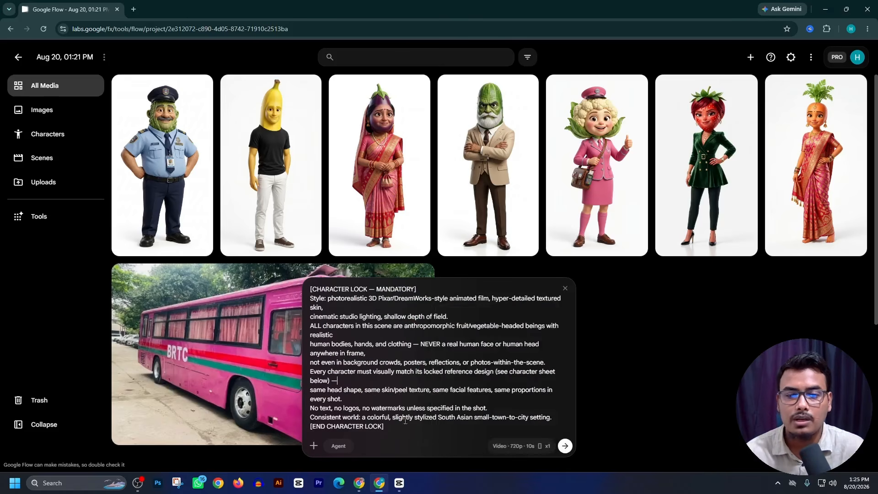
- Switch to the Claude guide and review the story outline and Part 1's twelve segment prompts through the closing instructions
left_click(359, 483)
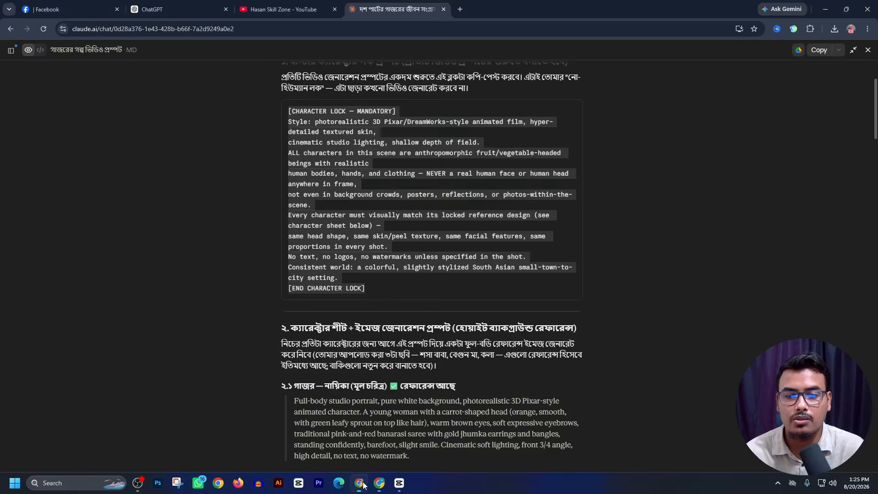
scroll(418, 305, "down", 4)
scroll(446, 281, "down", 20)
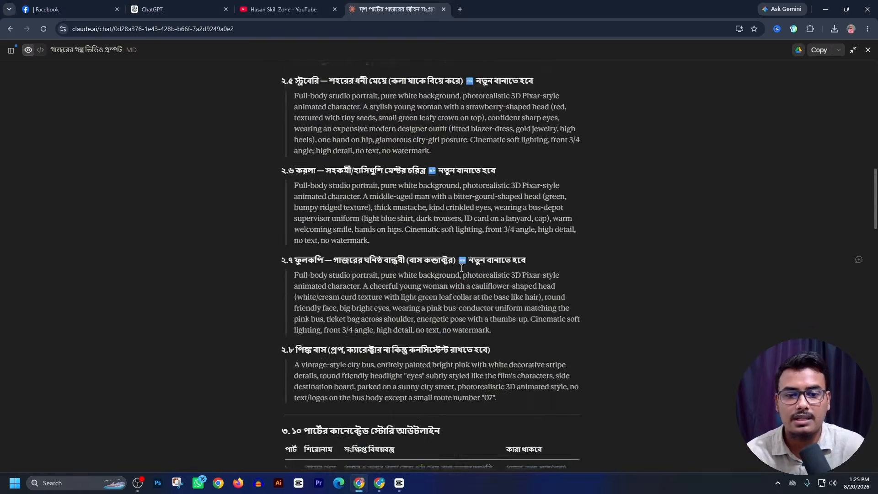
scroll(464, 270, "up", 1)
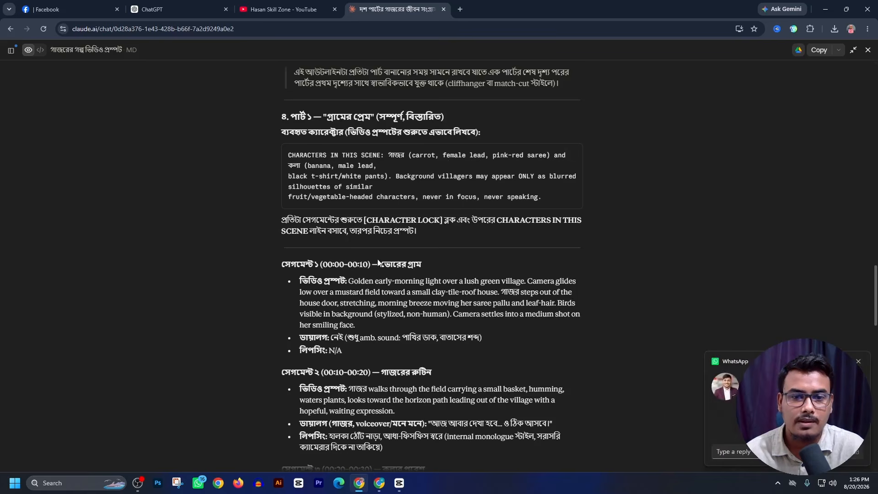
scroll(306, 284, "down", 18)
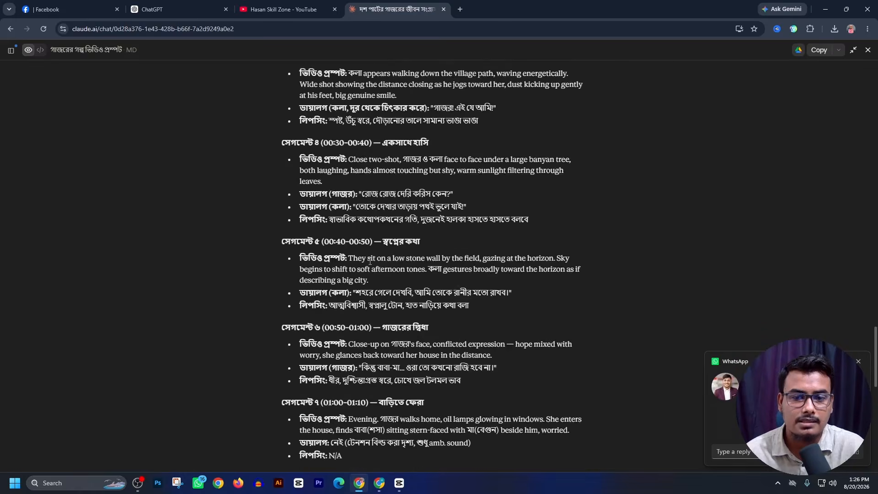
scroll(372, 264, "down", 2)
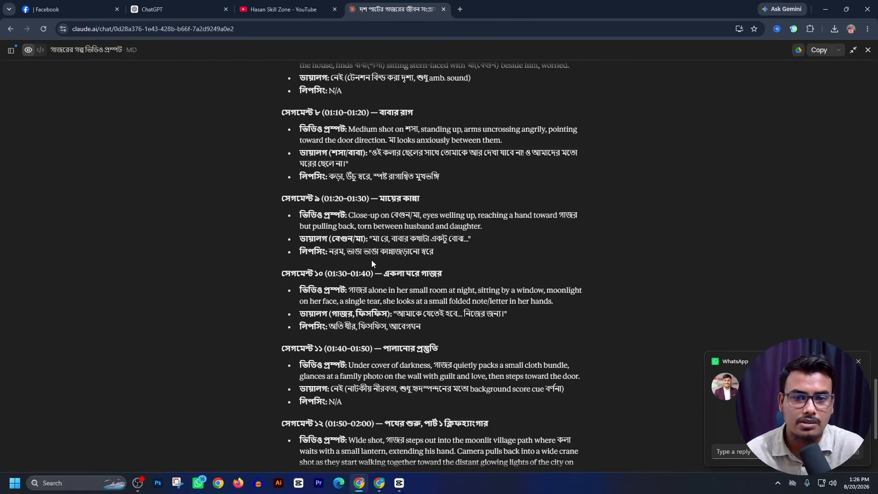
scroll(371, 260, "down", 4)
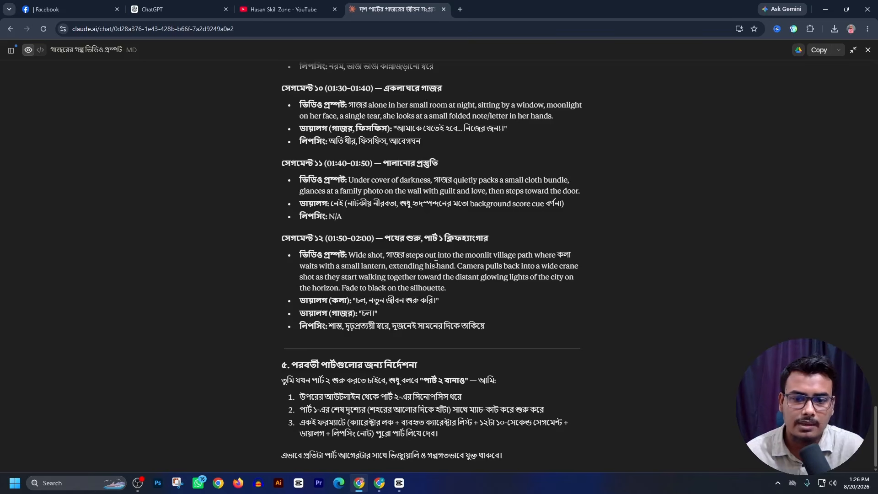
scroll(451, 362, "up", 3)
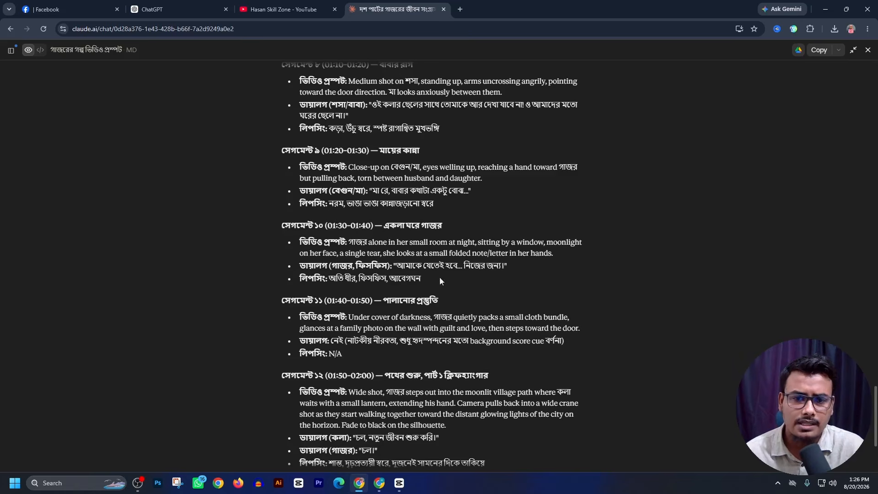
scroll(429, 277, "up", 15)
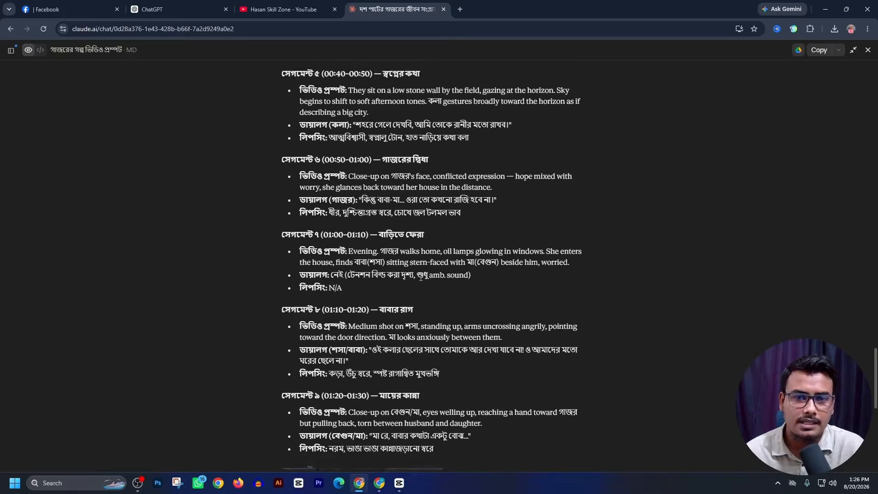
- Close the guide document and paste the 10-second pink women-only bus continuation prompt into a new Claude message
left_click(867, 49)
key("ctrl+v")
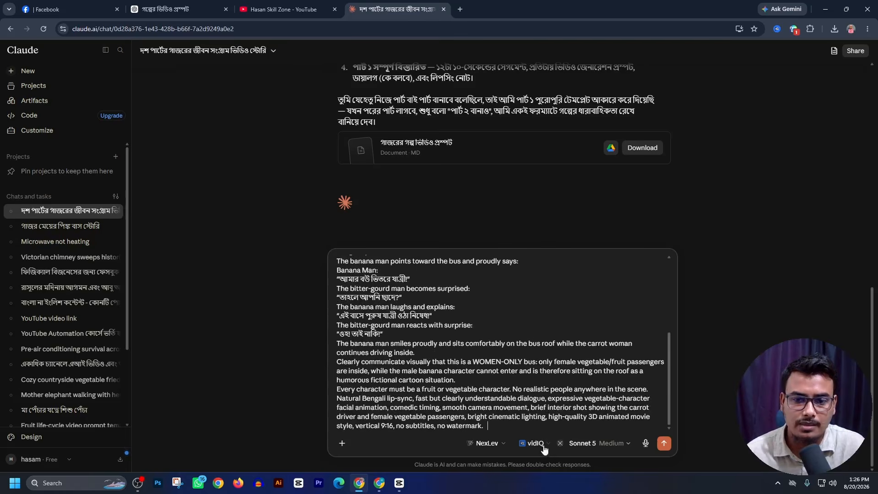
- In ChatGPT, dictate a Bengali request for Part 1 prompts in this format with speaker-labelled Bengali dialogue filling ten seconds, and cut the transcript
left_click(183, 9)
left_click(662, 452)
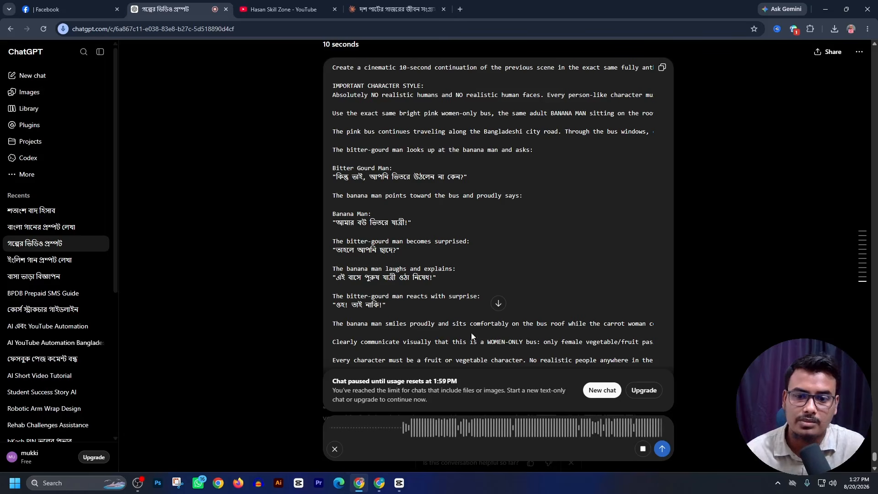
left_click(643, 449)
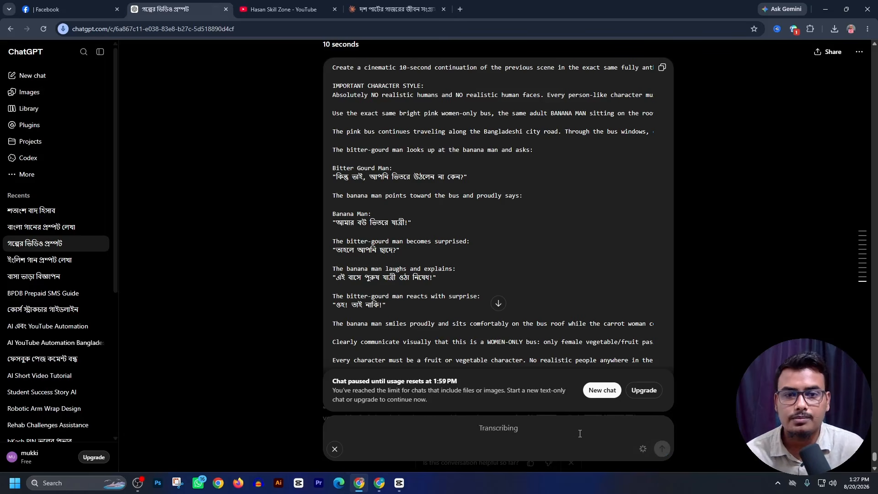
key("ctrl+a")
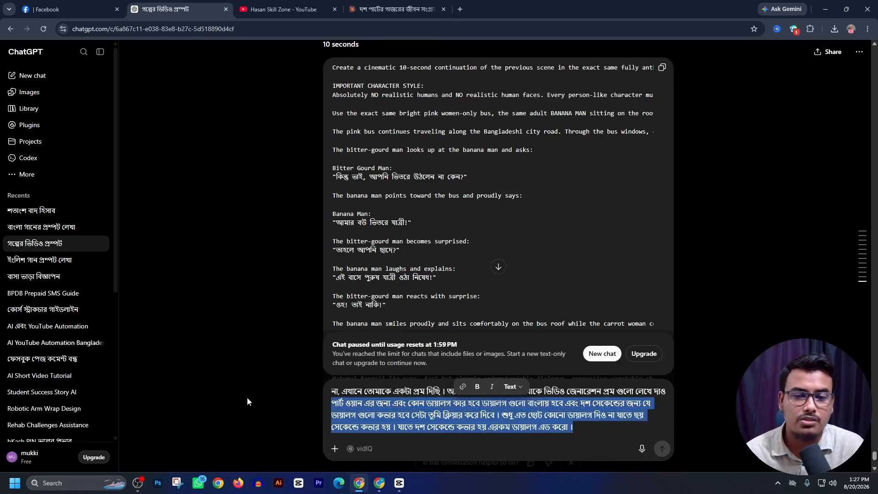
key("ctrl+x")
- Return to Claude, send the bus sample prompt with the dictated Bengali request appended, and expand the sent message
left_click(389, 9)
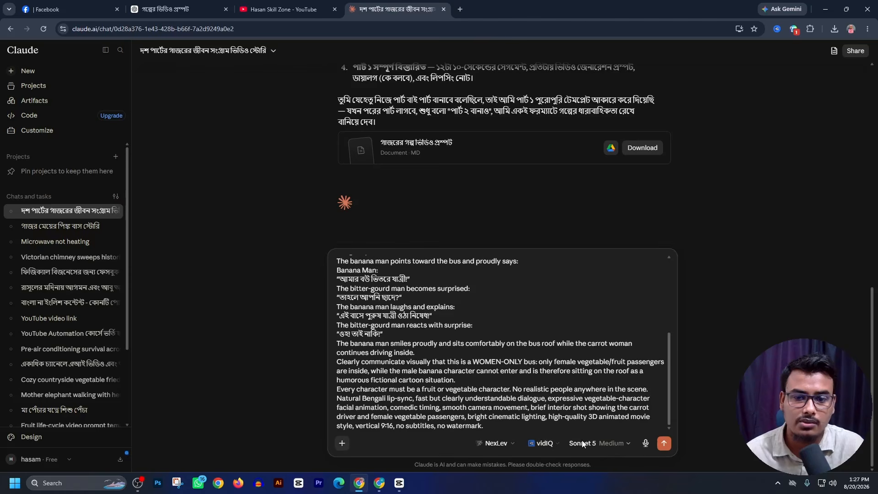
left_click(664, 442)
left_click(407, 192)
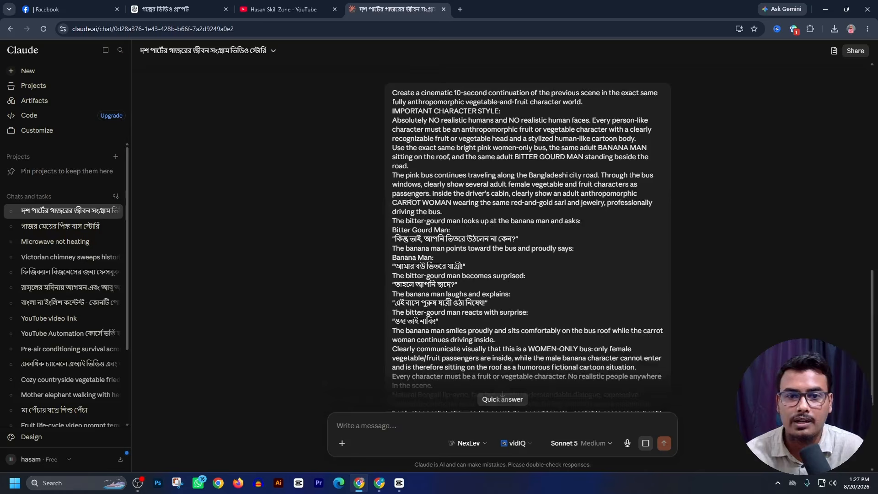
scroll(406, 194, "down", 3)
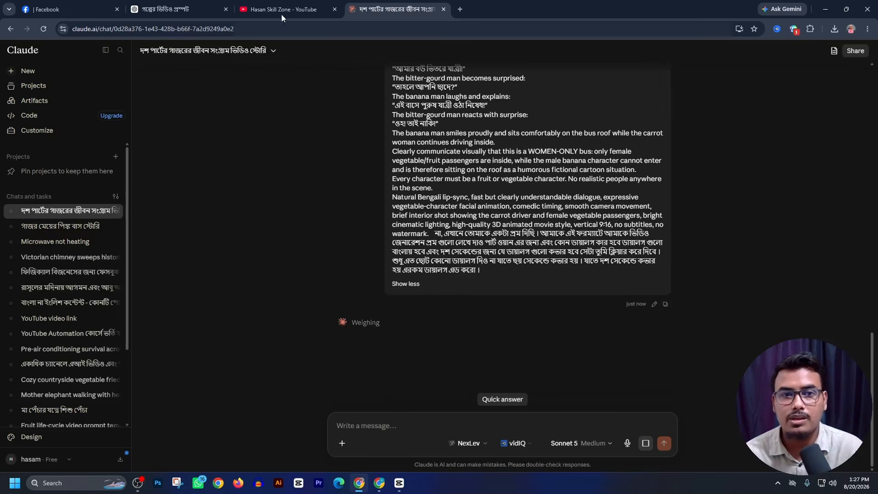
- Reopen the গাজরের গল্প ভিডিও প্রম্পট document and go to Part 1's segment 1 (00:00–00:10)
scroll(525, 199, "up", 5)
left_click(452, 293)
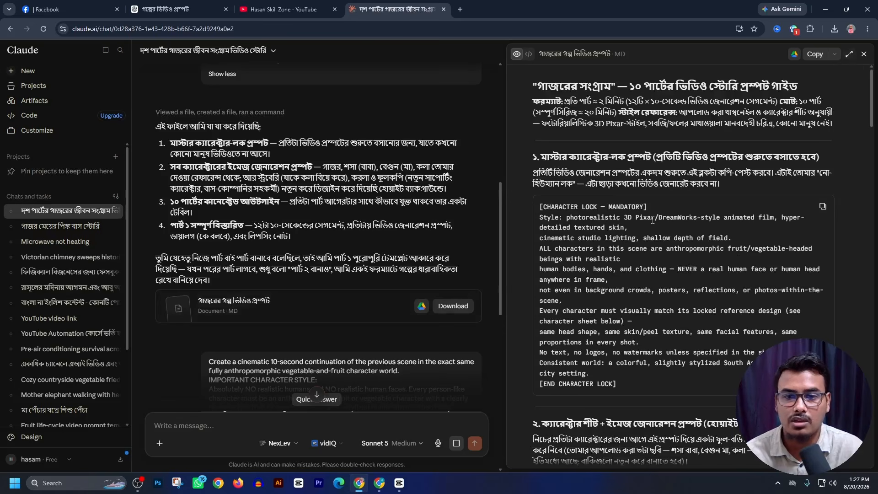
scroll(585, 247, "down", 6)
scroll(585, 248, "down", 15)
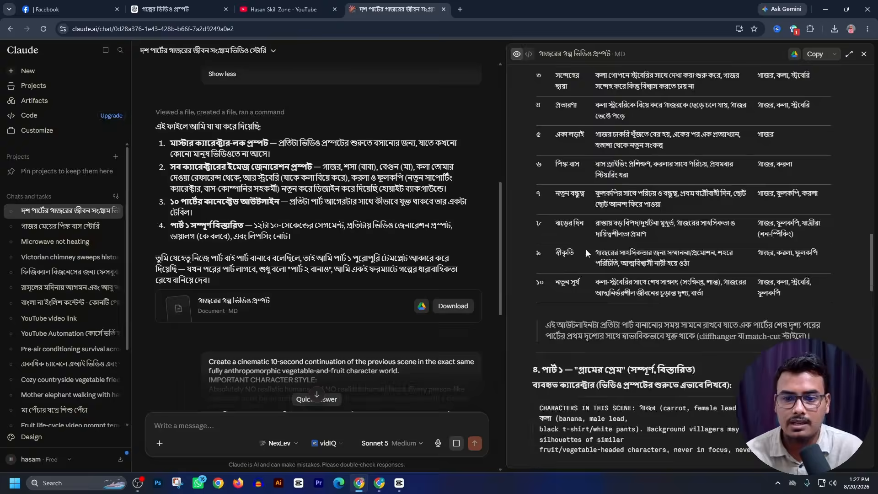
scroll(587, 248, "up", 2)
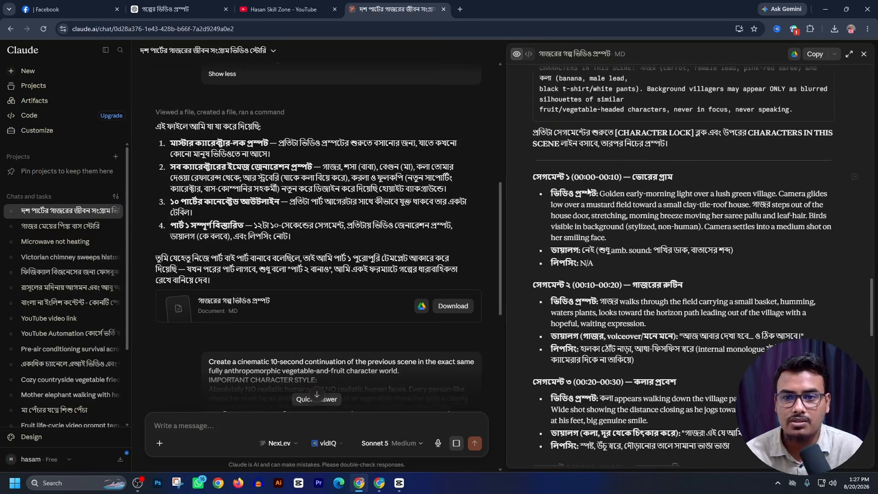
- Examine the segment 1 and segment 2 prompts of Part 1 and check the progress of Claude's new reply
left_click_drag(600, 191, 668, 258)
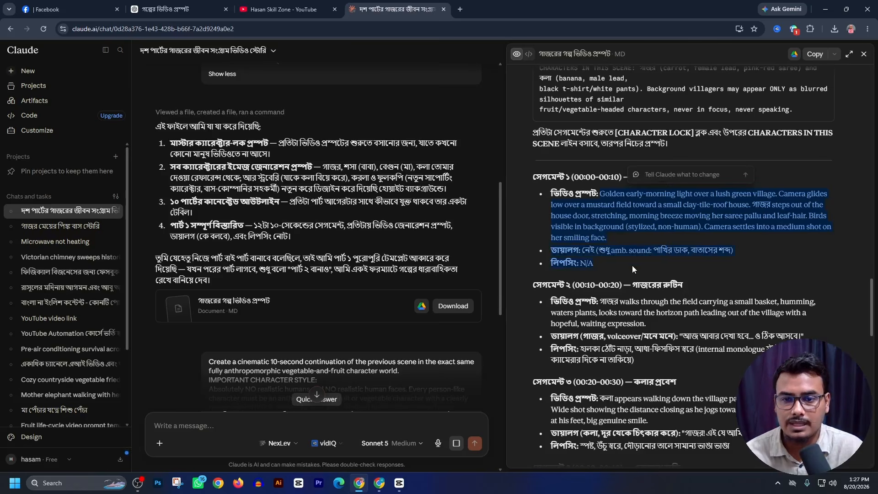
scroll(633, 265, "down", 3)
left_click(653, 223)
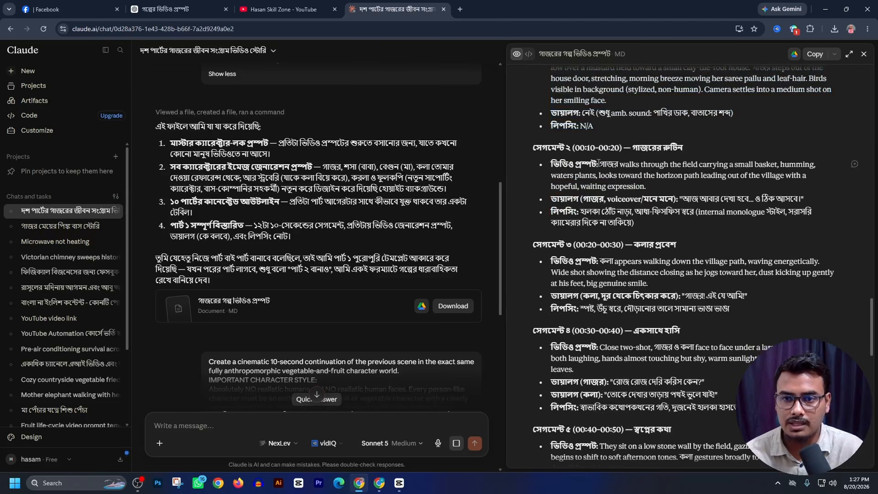
left_click_drag(597, 162, 679, 229)
scroll(355, 256, "down", 10)
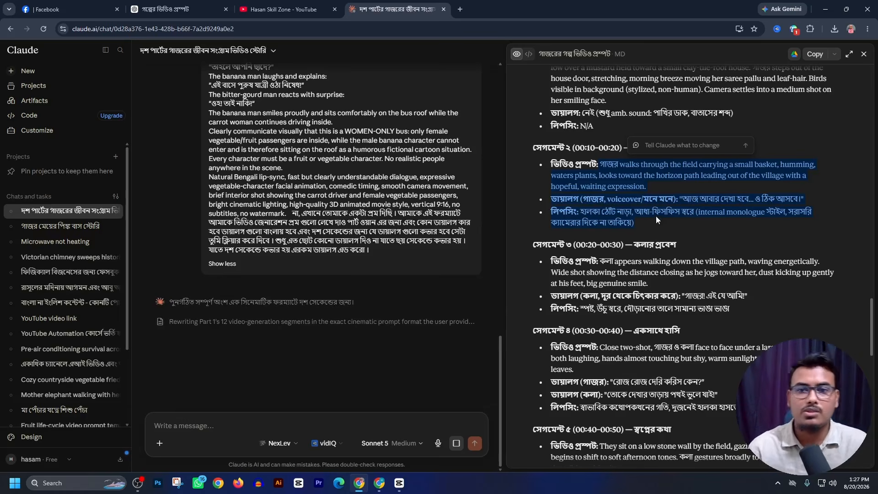
- Copy the segment 1 prompt with its dialogue and lip-sync notes, append it to the character lock in Google Flow, and generate the video
scroll(657, 220, "up", 3)
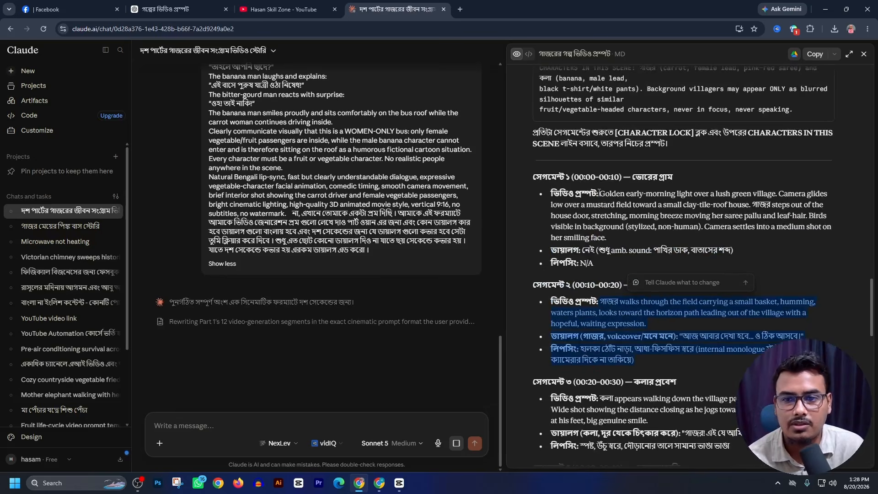
left_click_drag(598, 193, 594, 264)
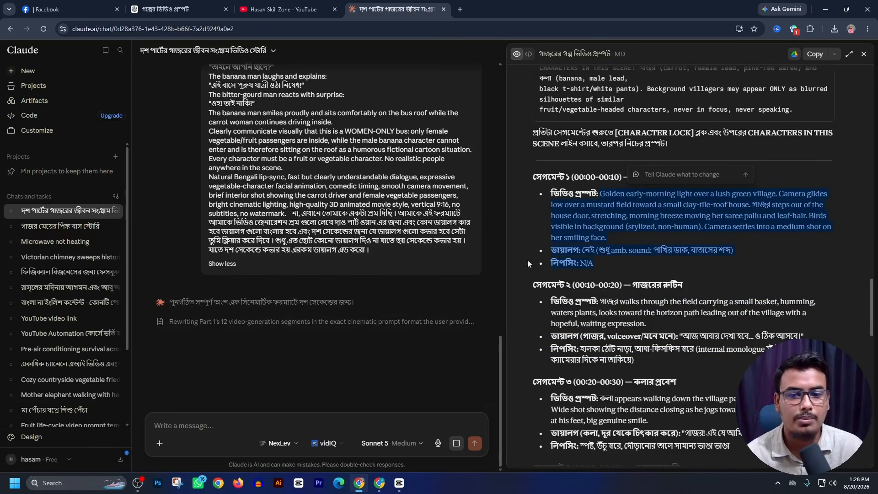
left_click(377, 483)
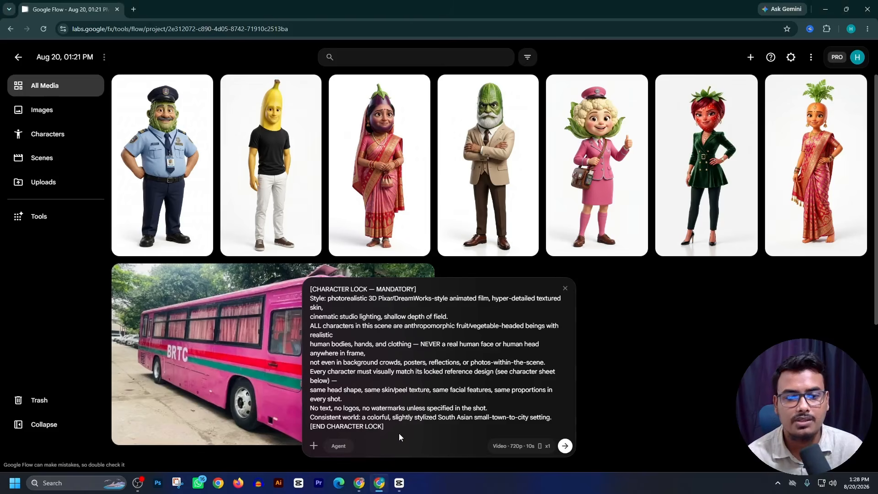
key("ctrl+v")
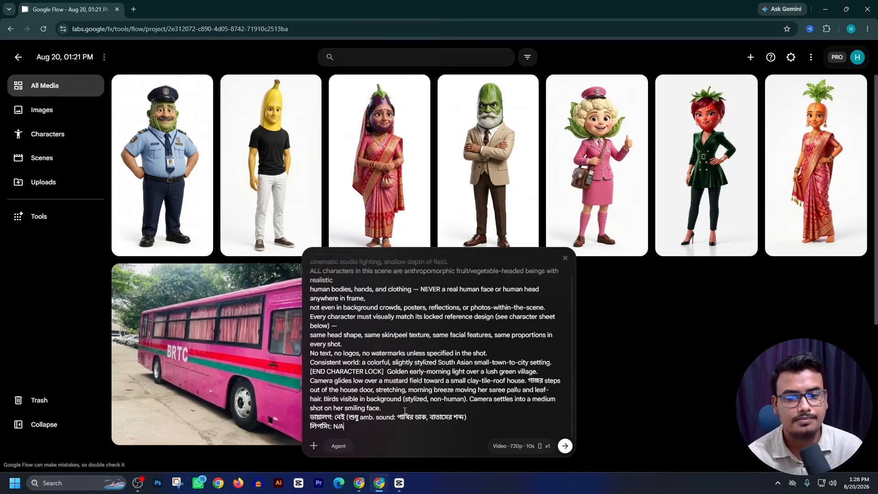
left_click(565, 445)
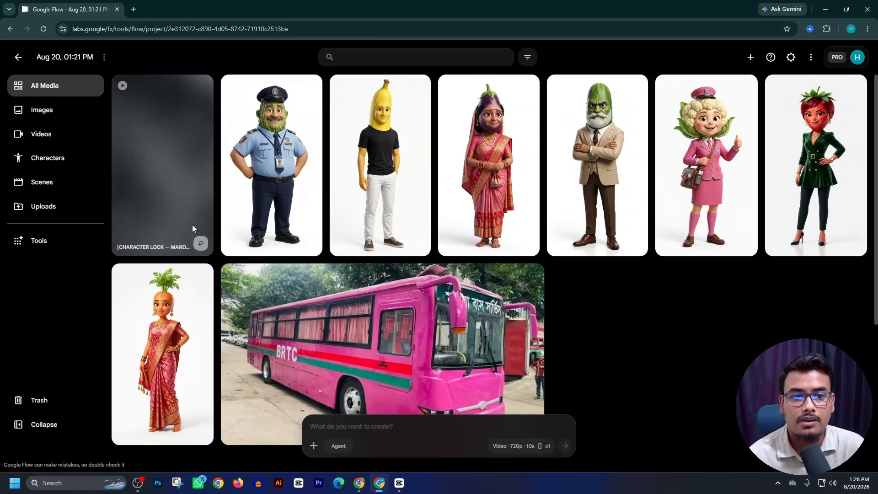
- Switch to Claude to check the progress of the Part 1 rewrite, and return to Google Flow
left_click(360, 484)
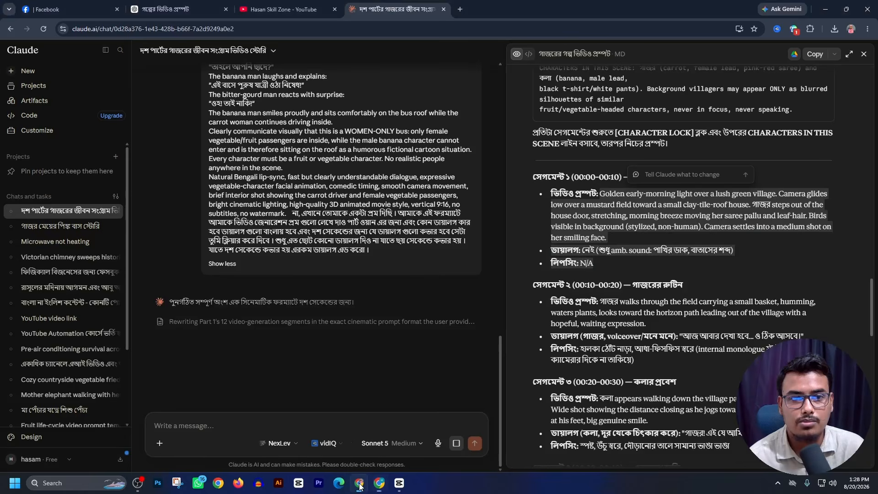
scroll(566, 273, "down", 2)
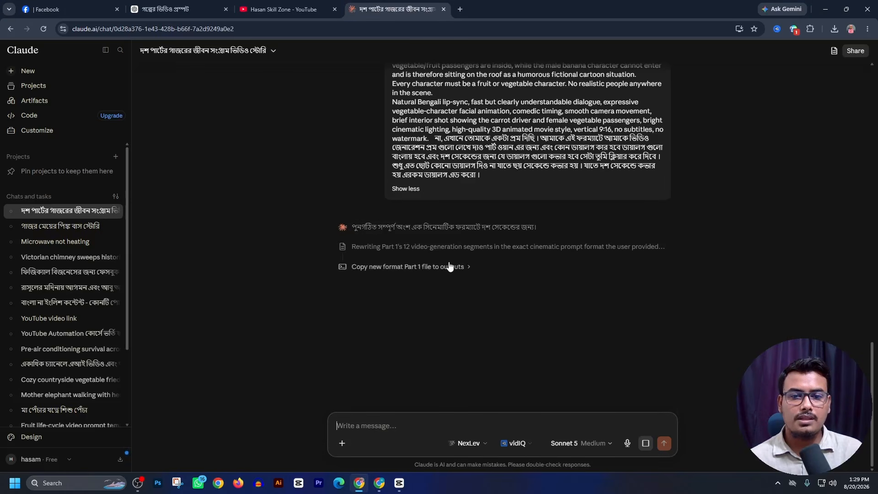
left_click(381, 485)
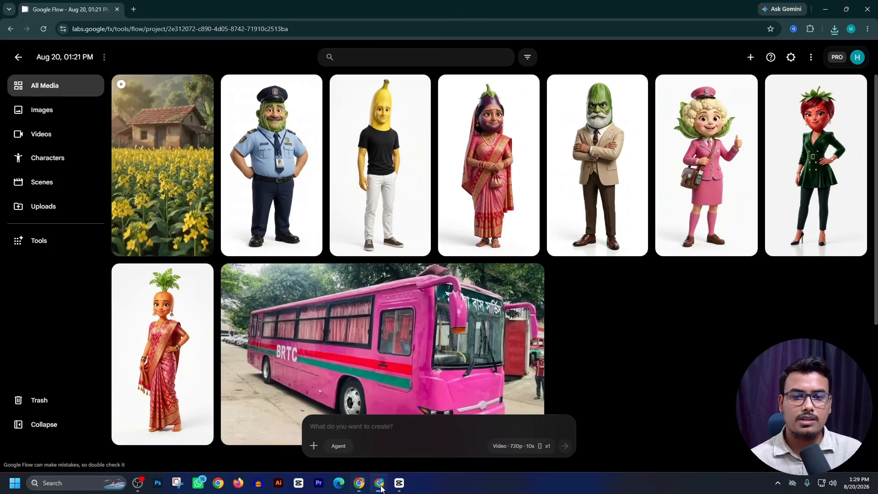
- Open the generated mustard-field village video, play its opening seconds and pause it
left_click(171, 176)
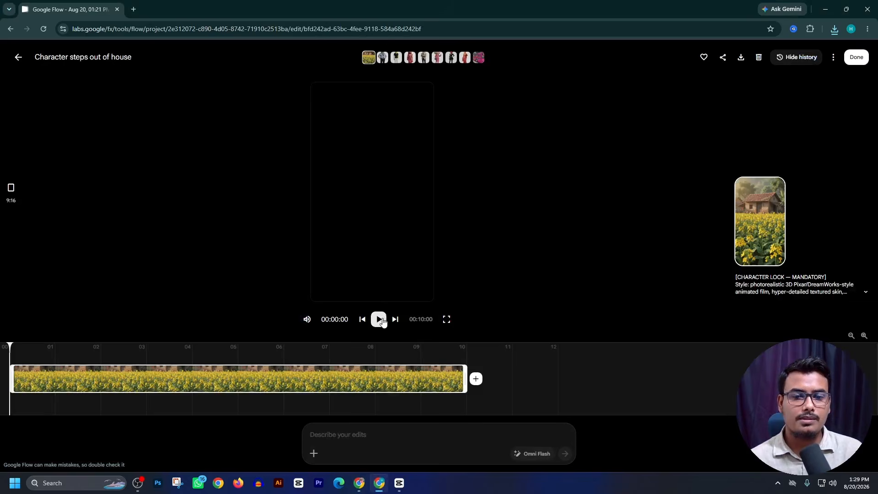
left_click(378, 319)
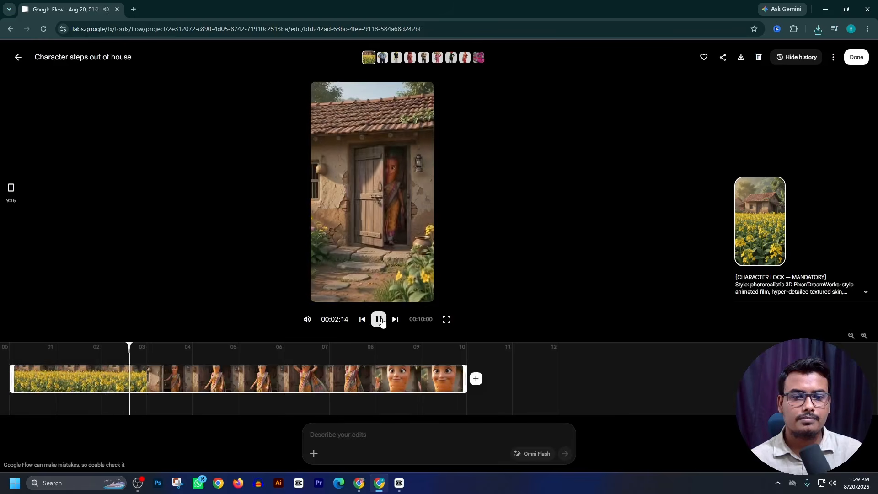
left_click(380, 320)
- Check the computer's sound output device, and play the rest of the carrot woman's village video until close to its end
left_click(835, 483)
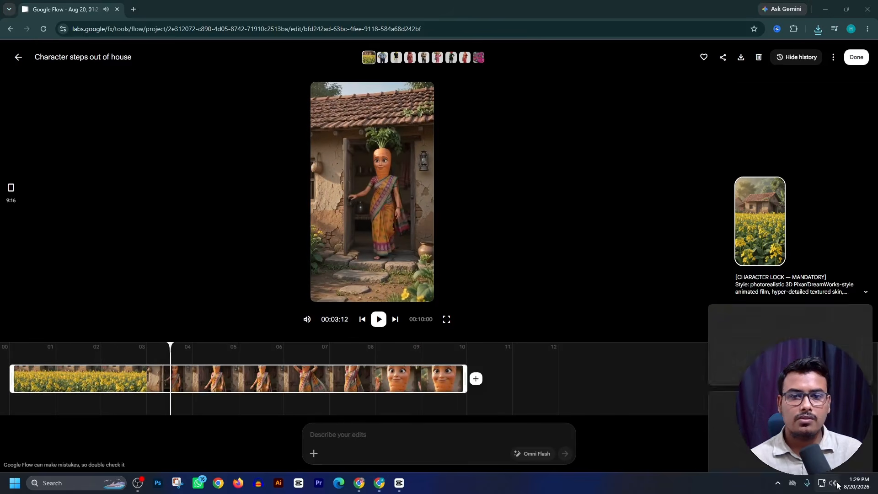
left_click(857, 429)
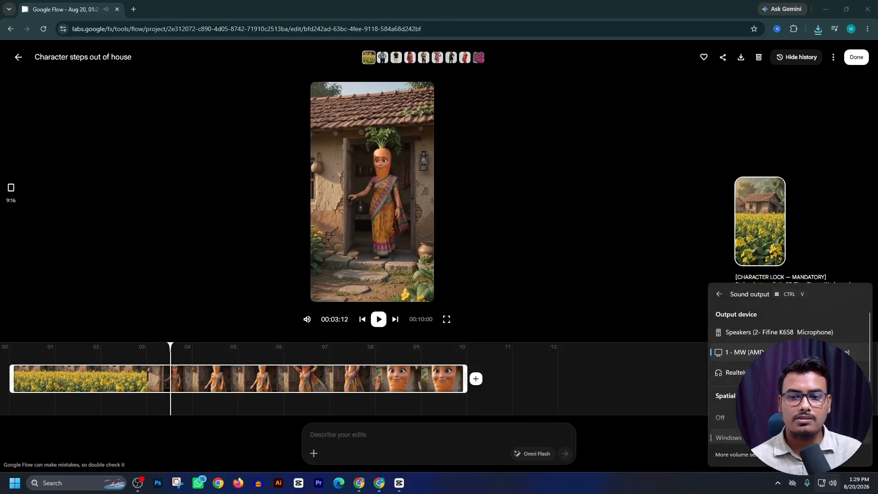
left_click(378, 320)
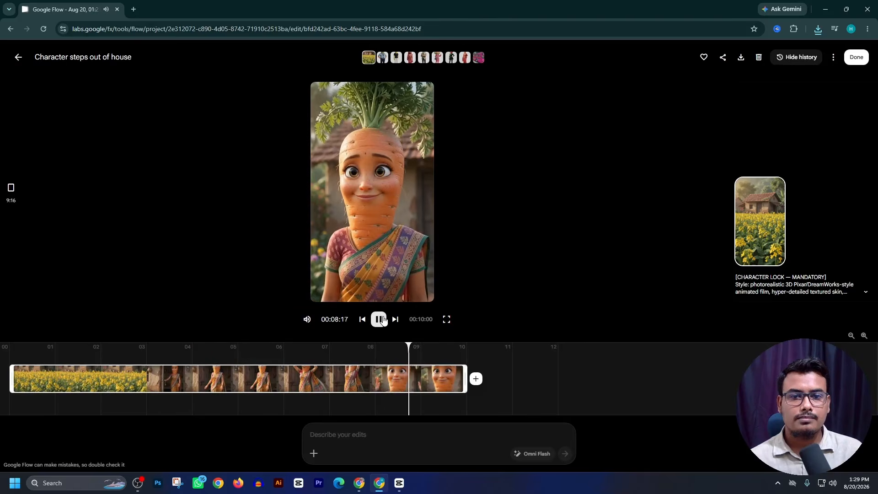
left_click(383, 320)
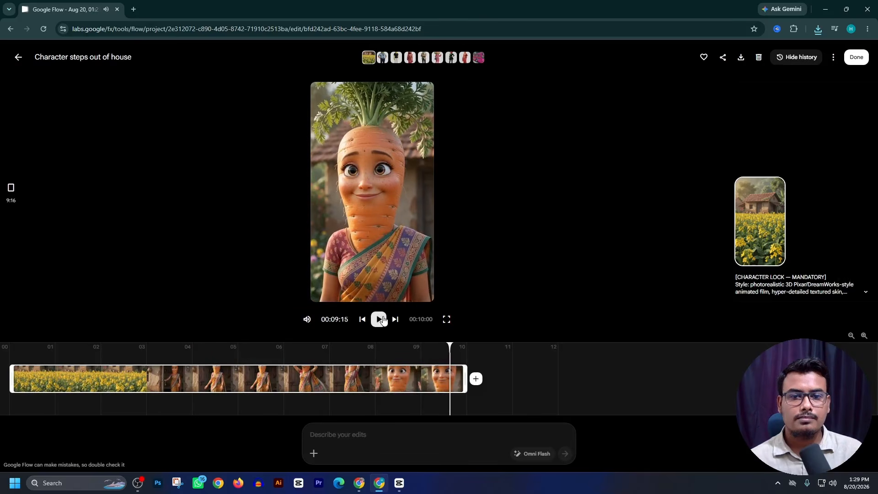
- Return to the project's media and download the generated carrot woman video at 720p original size
left_click(18, 58)
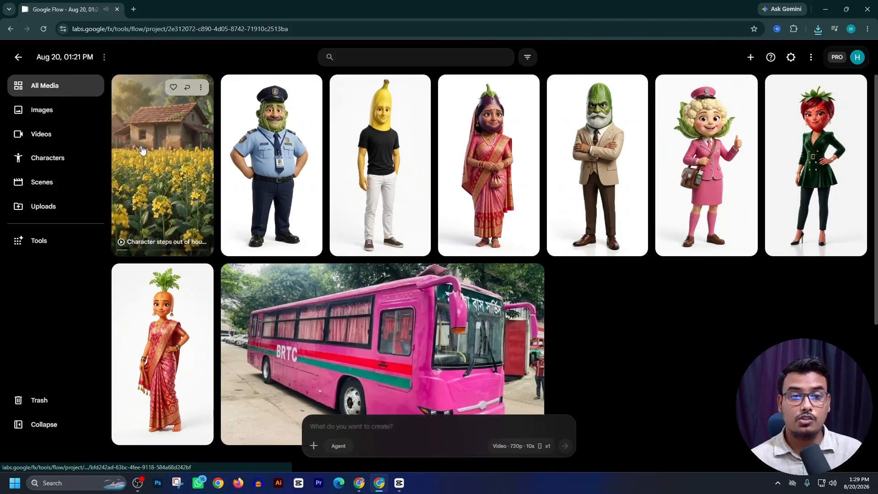
left_click(201, 88)
mouse_move(215, 187)
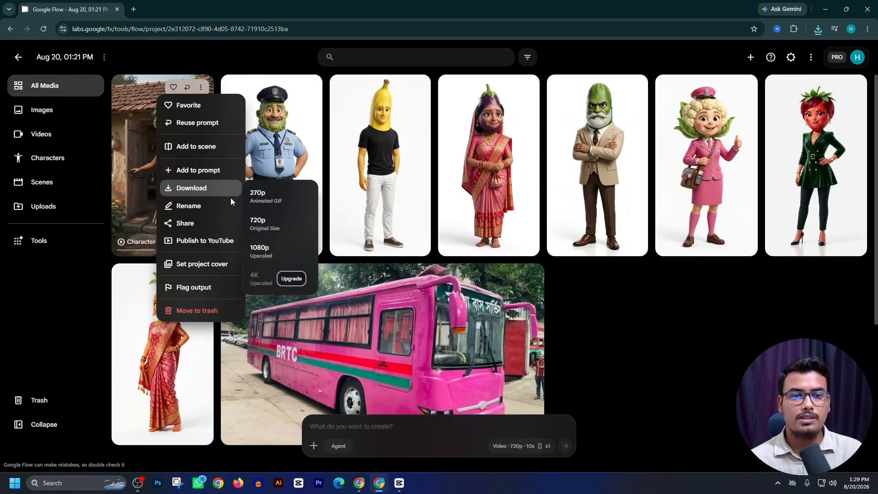
left_click(267, 226)
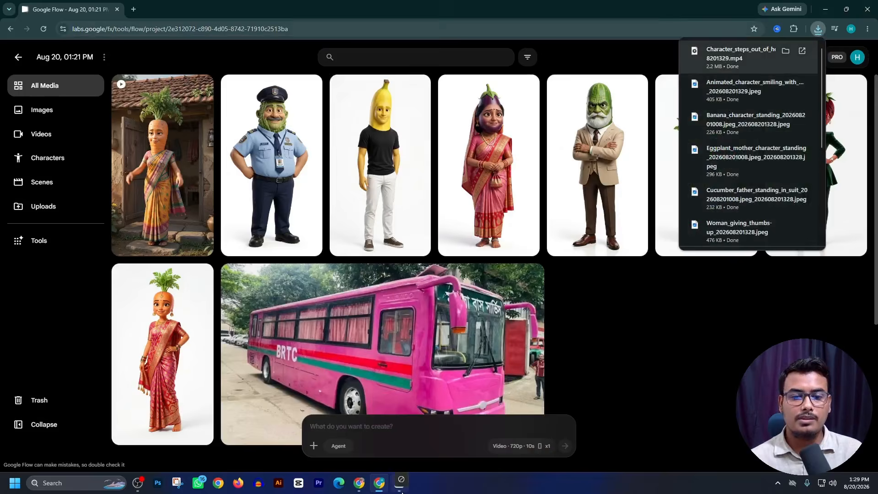
- Place the downloaded video on the CapCut timeline, deselect the clip, and return to Google Flow
left_click_drag(402, 490, 147, 370)
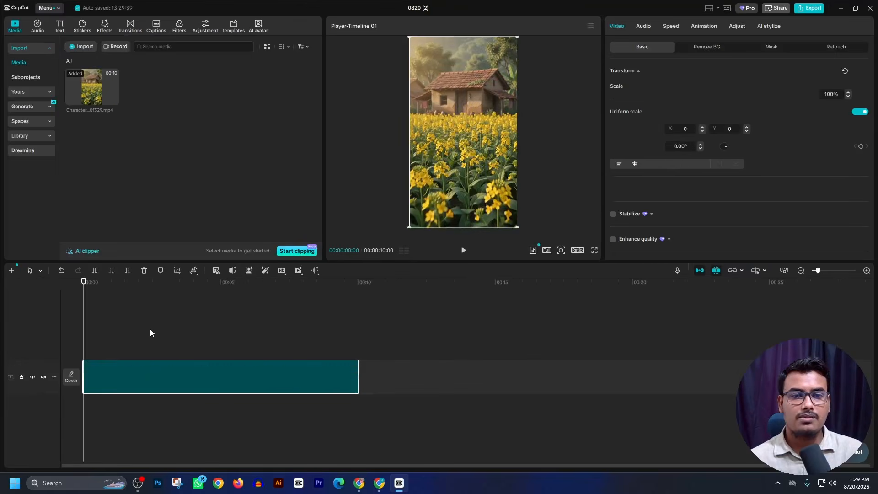
left_click_drag(89, 310, 362, 346)
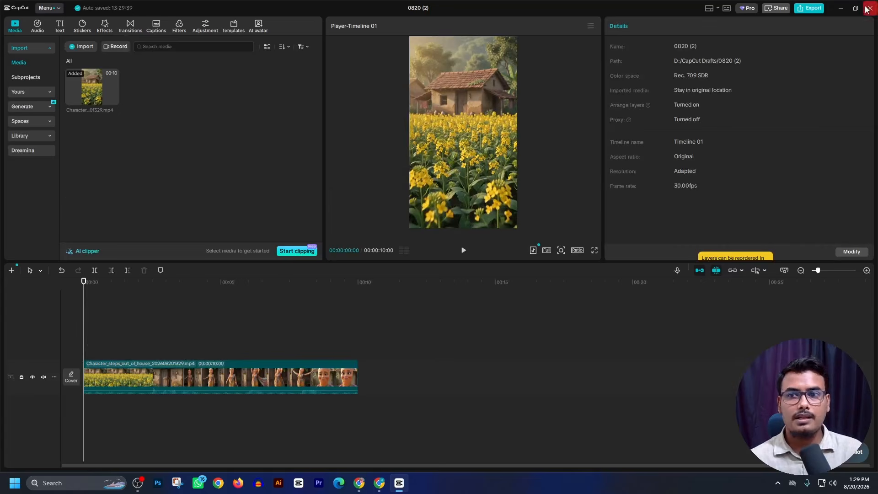
left_click(841, 8)
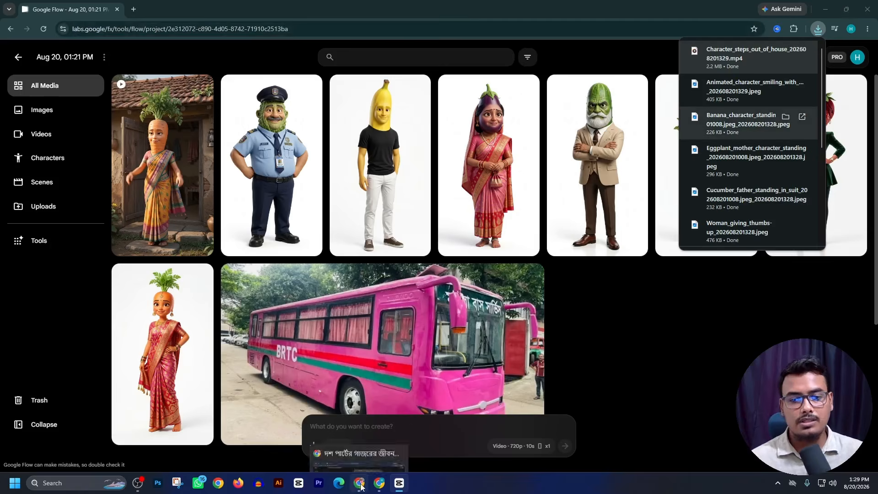
- Open the new-format Part 1 prompt document in Claude, read through the segment 1 prompt, and expand the document to full view
left_click(432, 425)
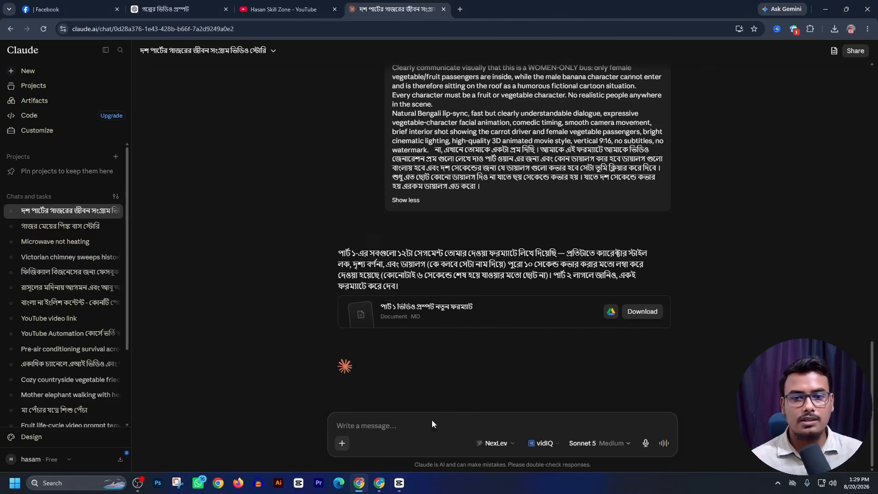
left_click(449, 317)
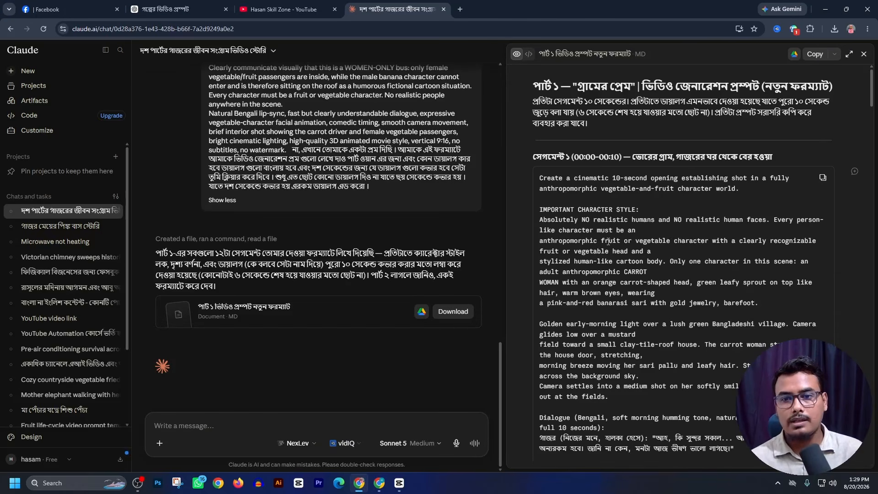
scroll(608, 241, "down", 3)
scroll(627, 290, "up", 2)
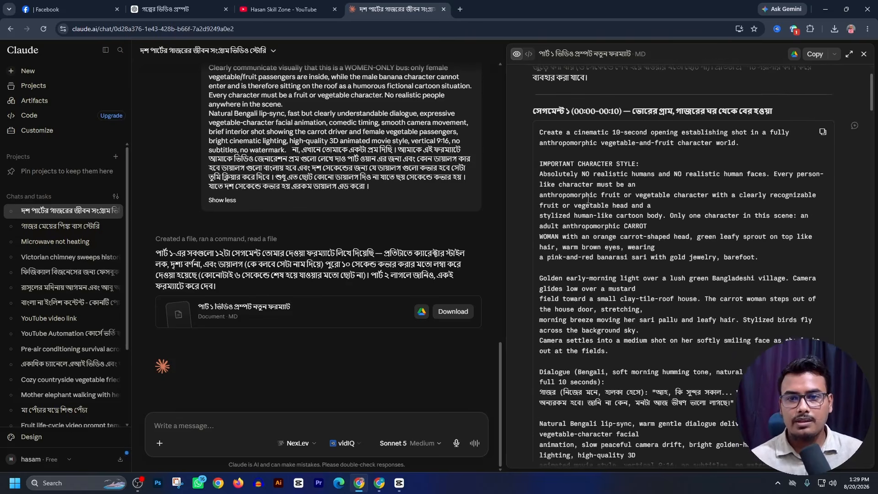
scroll(613, 315, "up", 1)
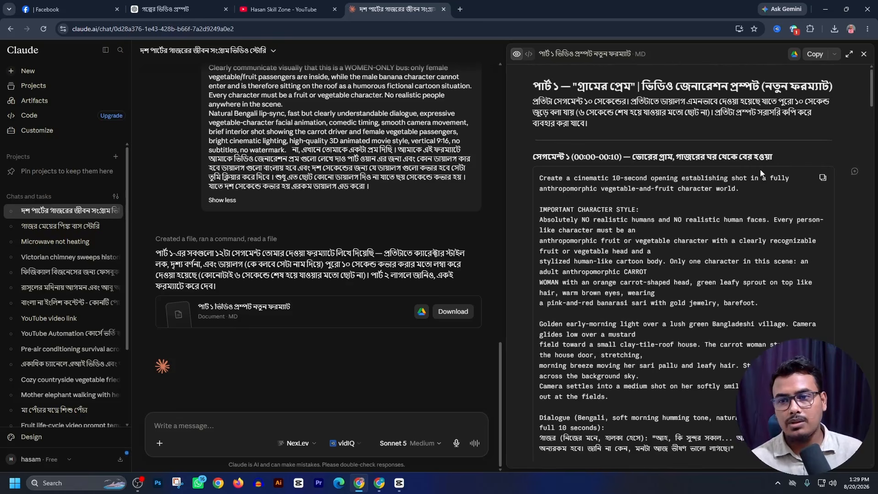
scroll(761, 173, "down", 4)
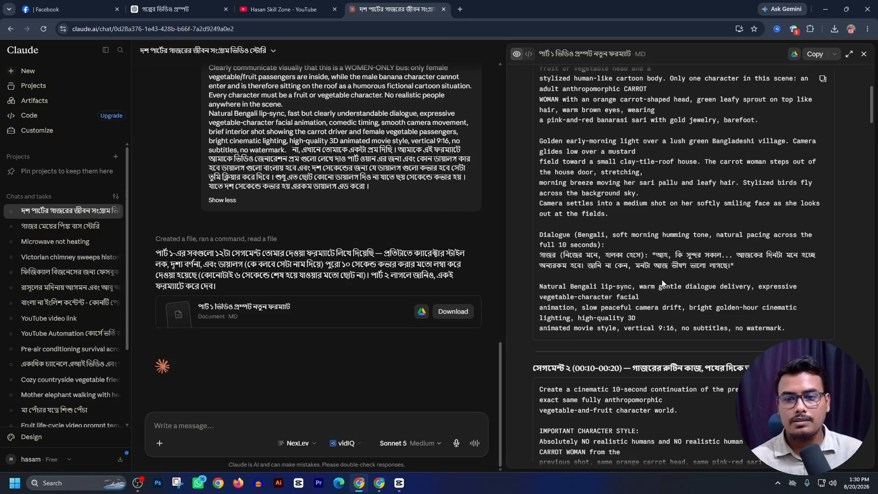
scroll(662, 284, "up", 5)
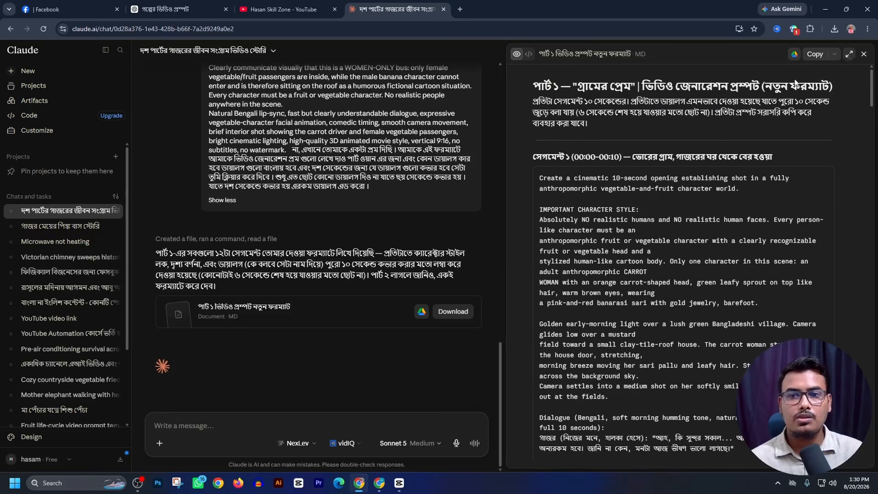
left_click(849, 54)
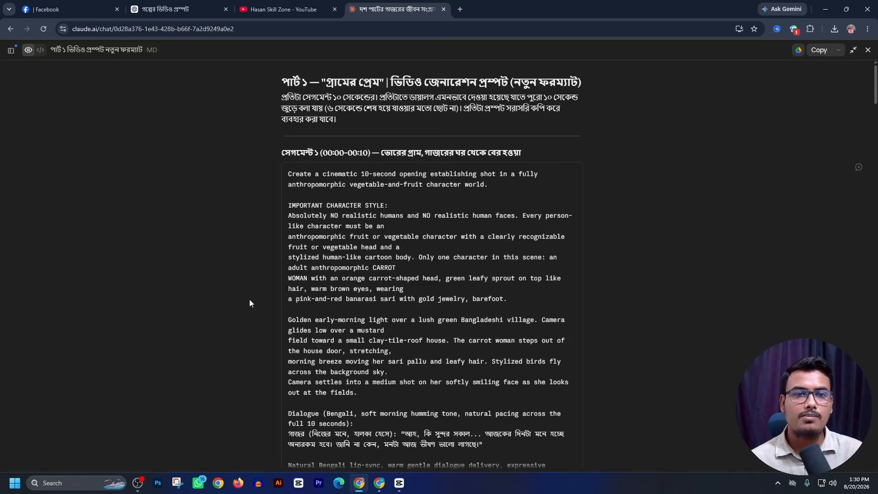
- Paste the new segment 1 prompt into Google Flow and attach the carrot woman image as its reference
left_click(379, 484)
key("ctrl+v")
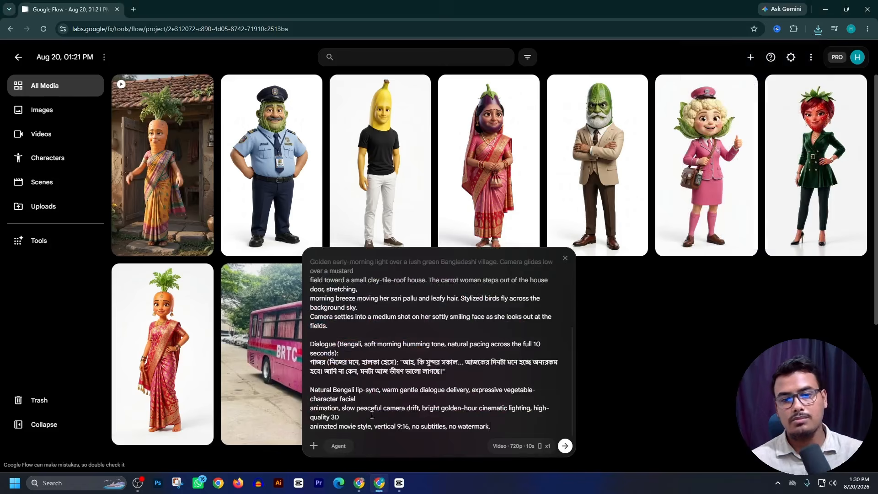
scroll(380, 402, "up", 5)
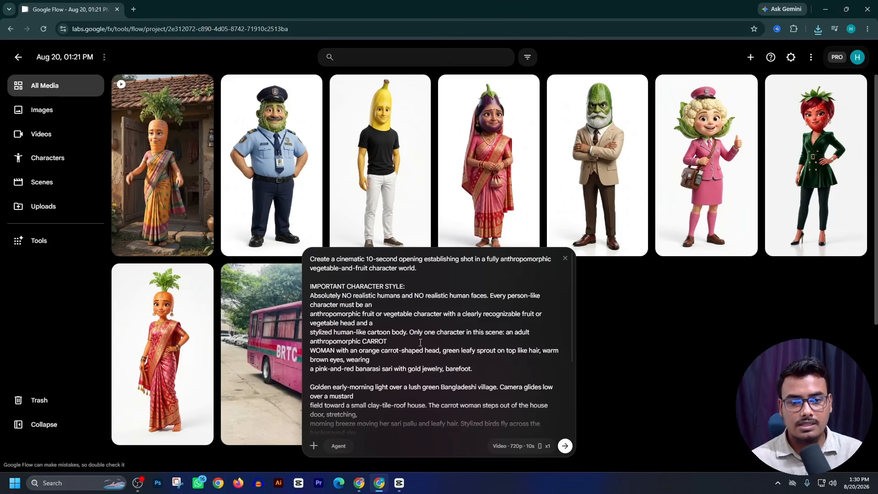
scroll(351, 341, "down", 3)
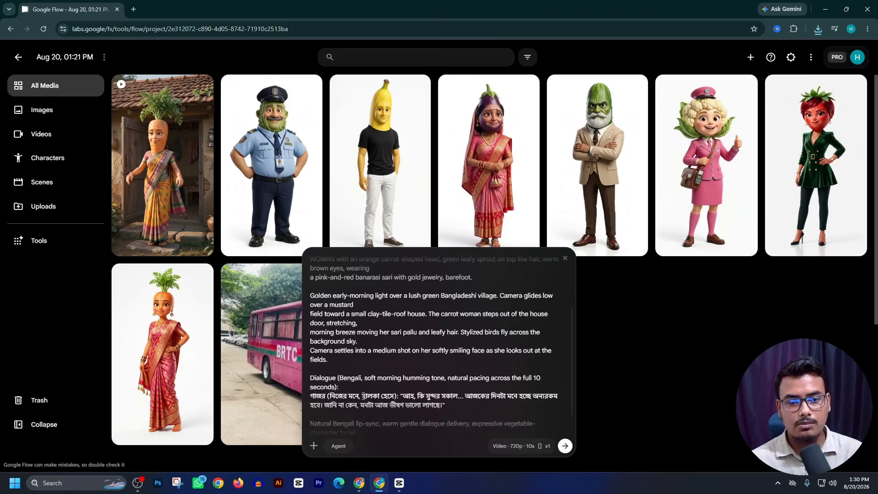
scroll(726, 218, "down", 3)
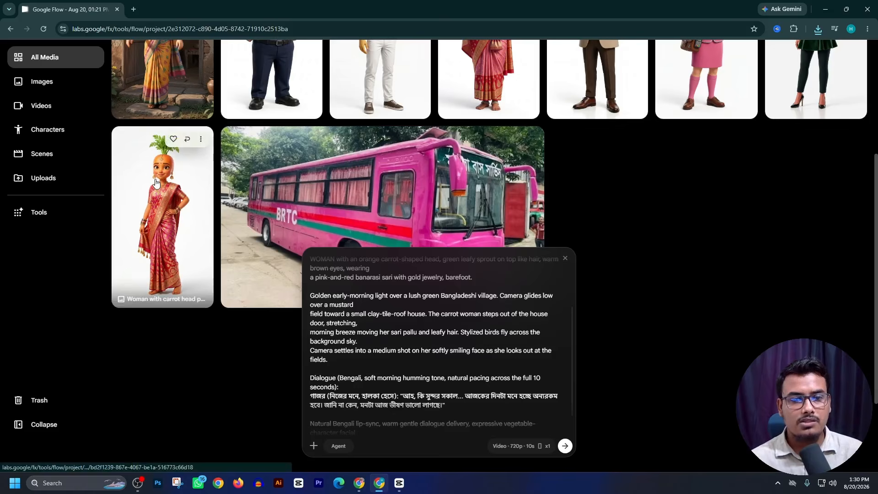
left_click_drag(156, 182, 429, 437)
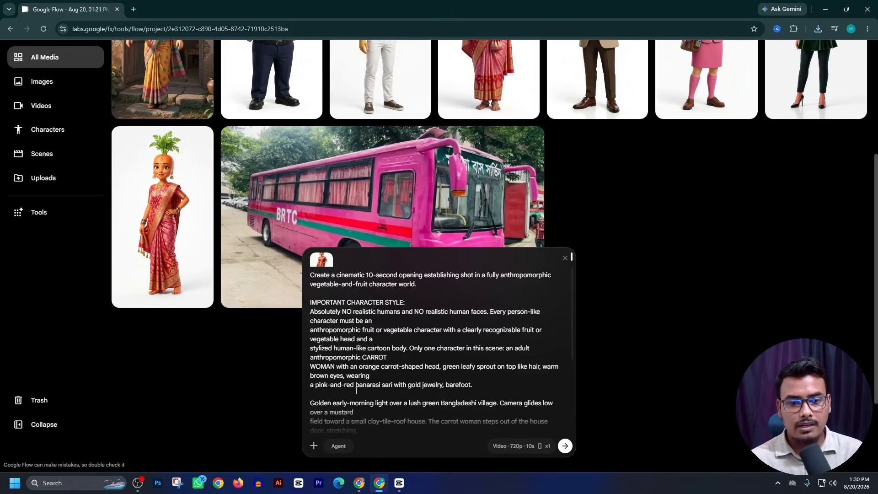
- Tag the carrot woman image after গাজর in the prompt's Bengali dialogue line, and generate the video
scroll(356, 391, "down", 3)
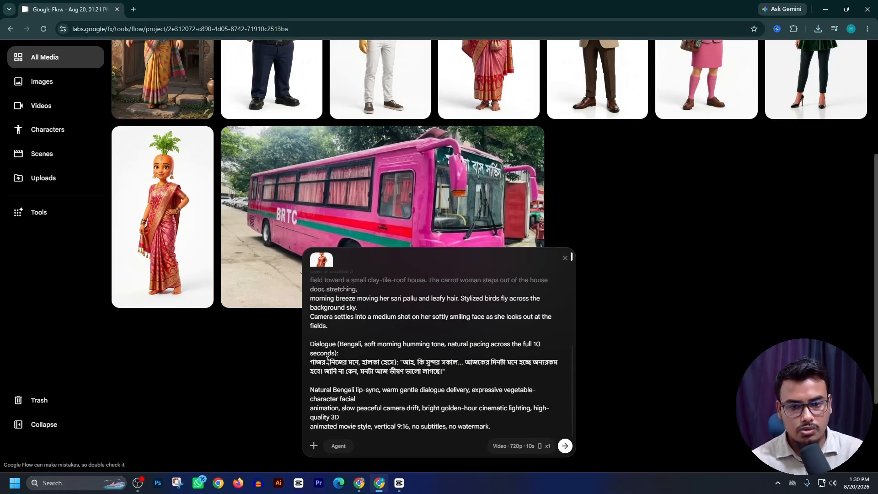
type("@")
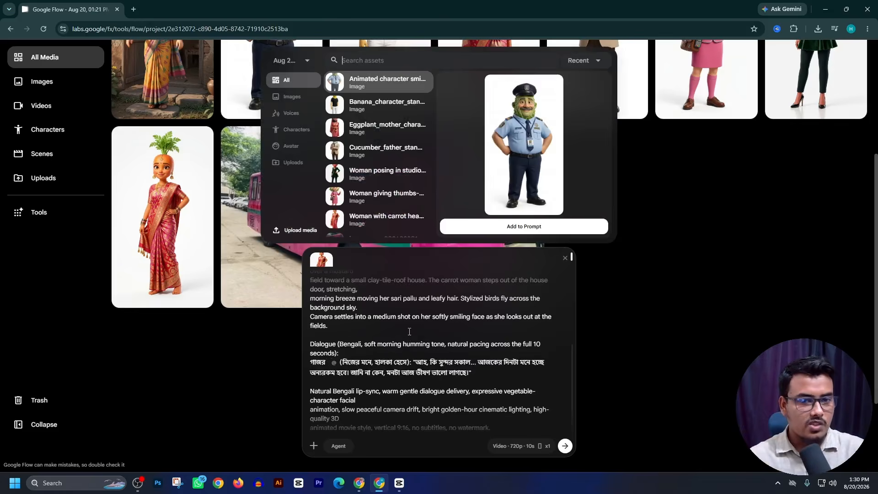
left_click(384, 218)
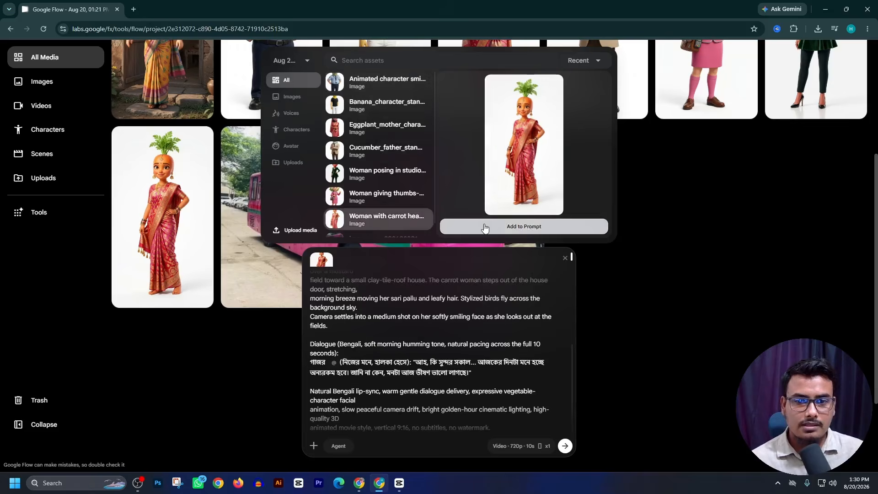
left_click(480, 227)
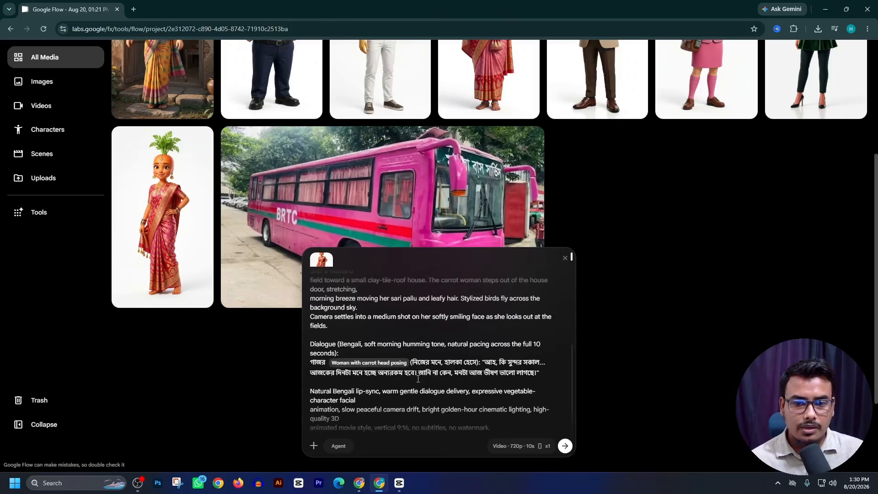
scroll(395, 382, "down", 2)
scroll(351, 404, "up", 10)
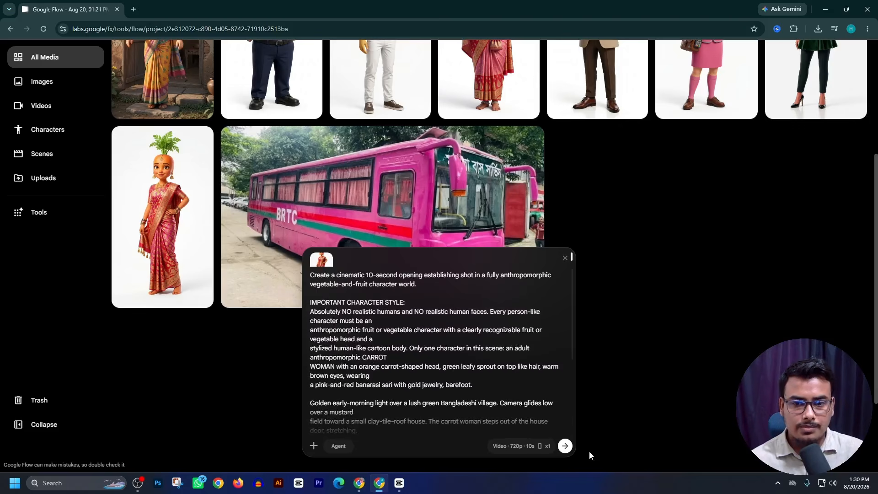
left_click(565, 448)
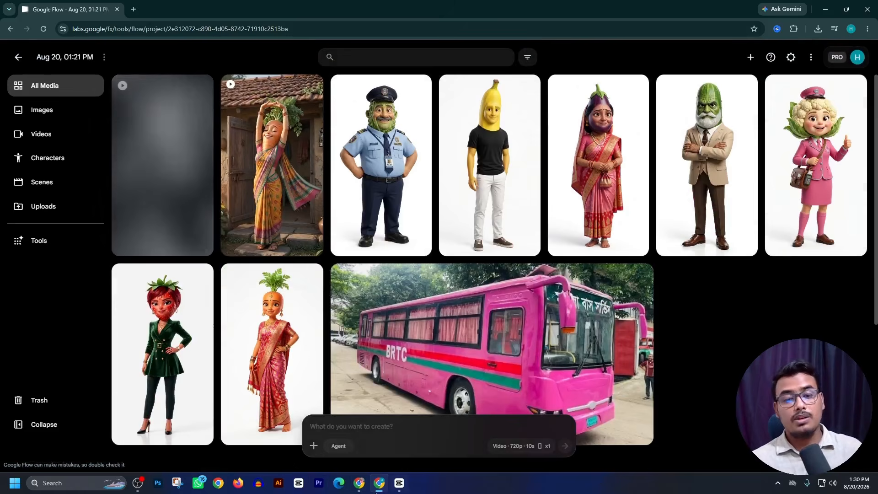
- Review the segment 2 and segment 3 prompts in Claude, copy the segment 2 prompt, and return to Google Flow
left_click(360, 485)
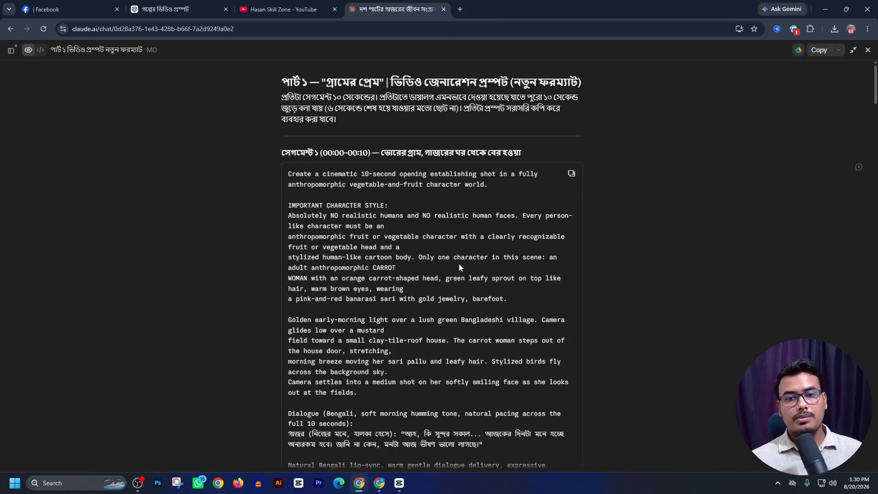
scroll(458, 263, "down", 5)
scroll(522, 269, "down", 3)
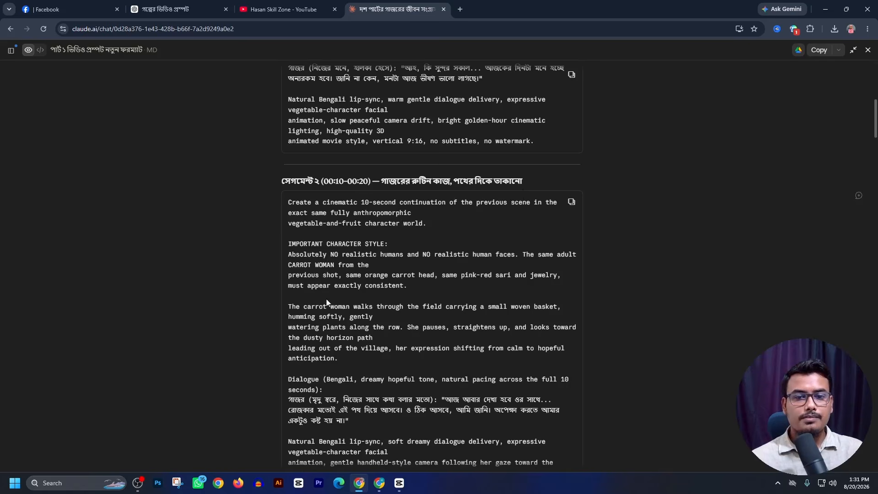
scroll(359, 303, "down", 2)
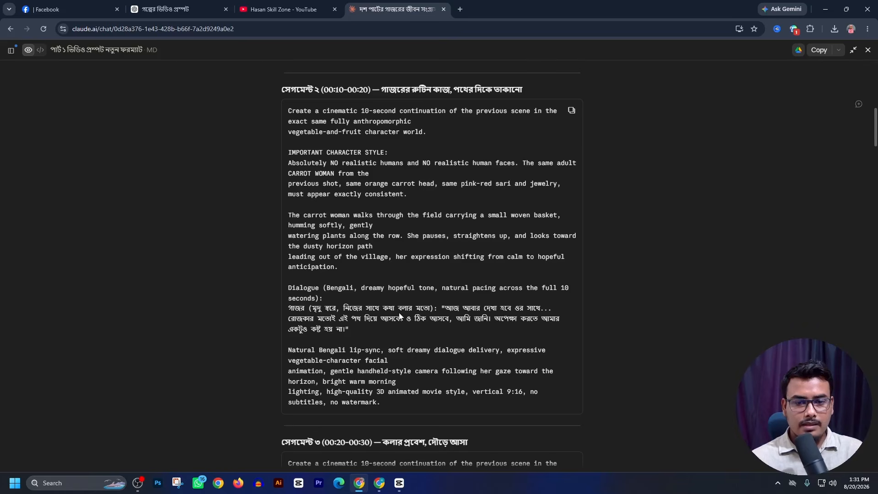
scroll(404, 307, "down", 1)
scroll(407, 309, "up", 3)
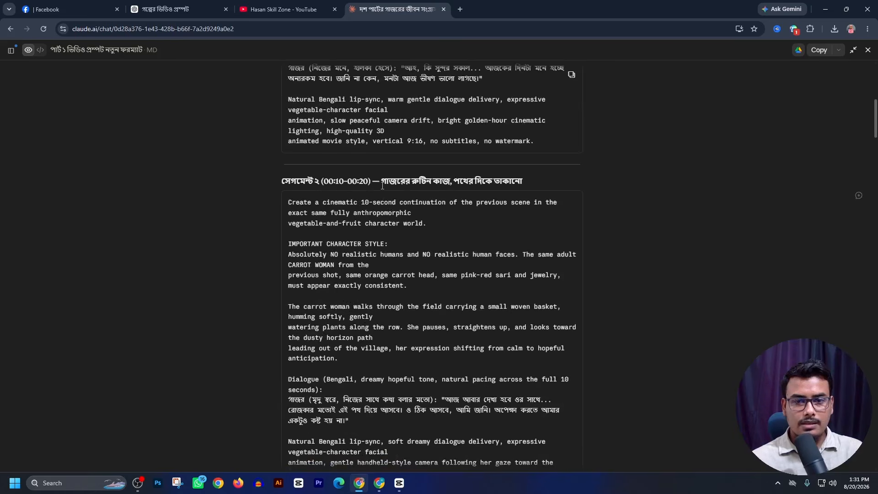
scroll(464, 248, "down", 5)
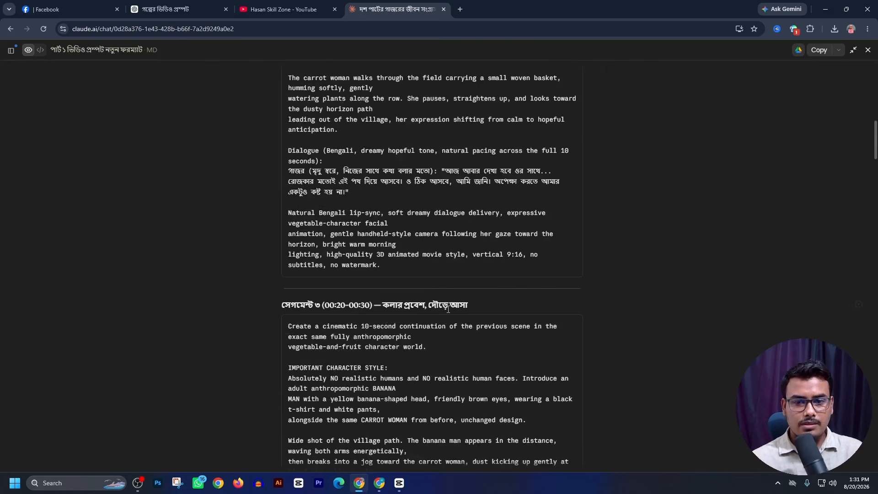
scroll(465, 309, "up", 6)
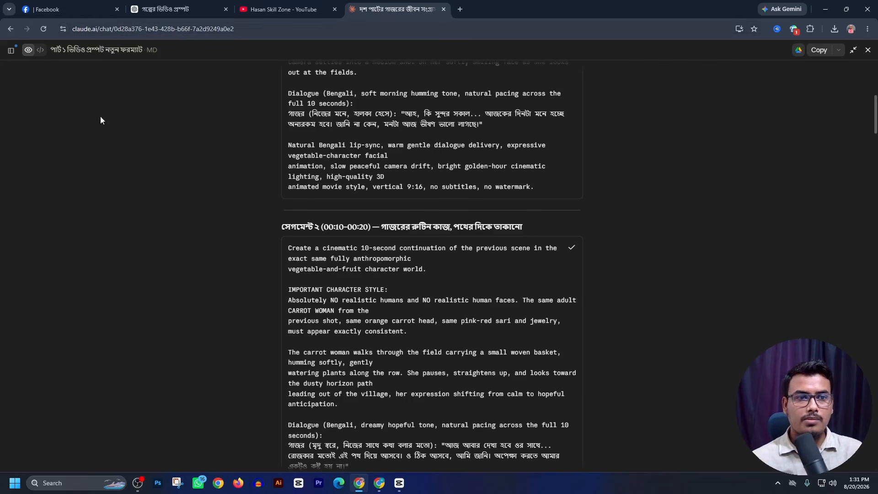
left_click(380, 489)
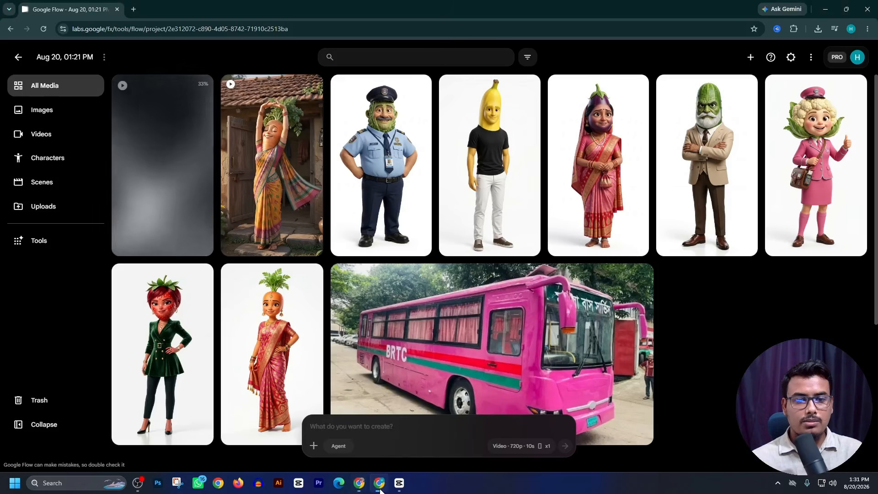
- Paste the segment 2 prompt into the prompt box and attach the banana man and carrot woman images as references
key("ctrl+v")
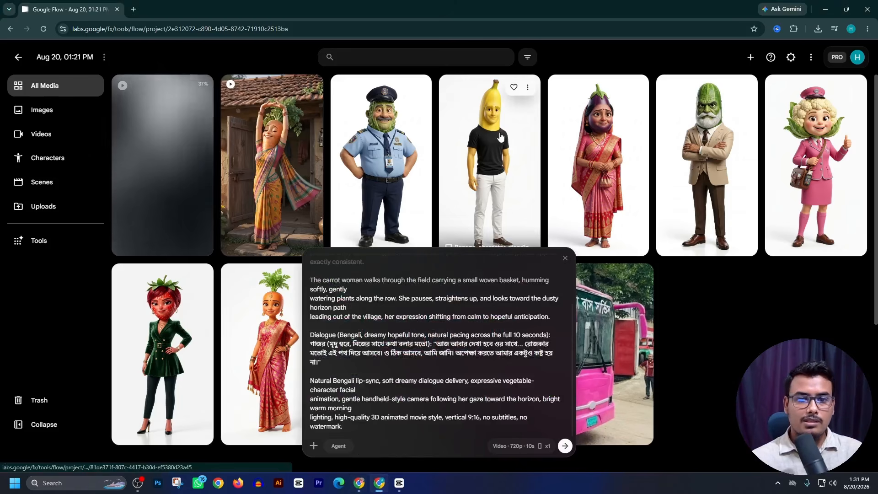
left_click_drag(516, 140, 396, 437)
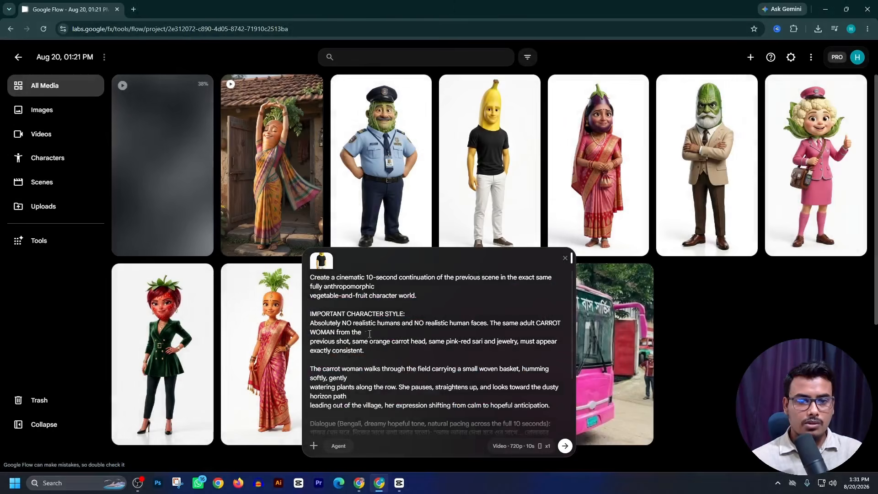
scroll(588, 231, "down", 1)
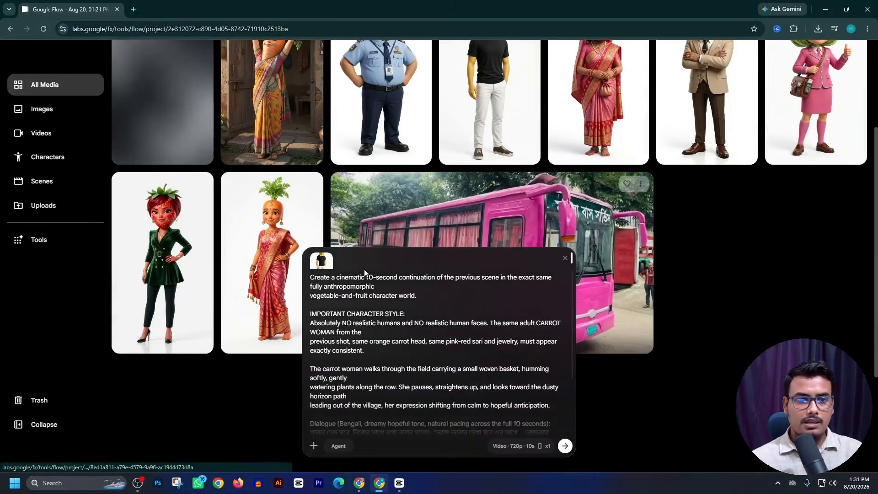
left_click_drag(272, 265, 417, 417)
scroll(418, 416, "down", 2)
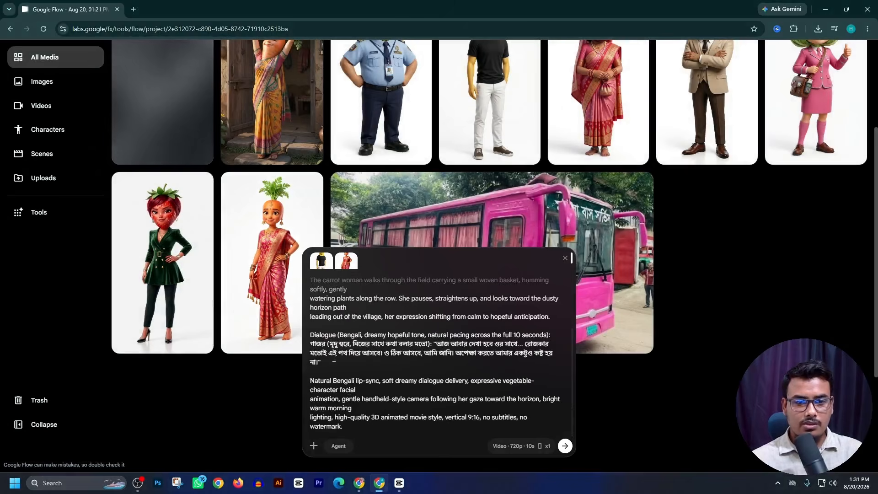
- Tag the full-body carrot woman image after গাজর in the segment 2 prompt's Bengali dialogue line
left_click(327, 345)
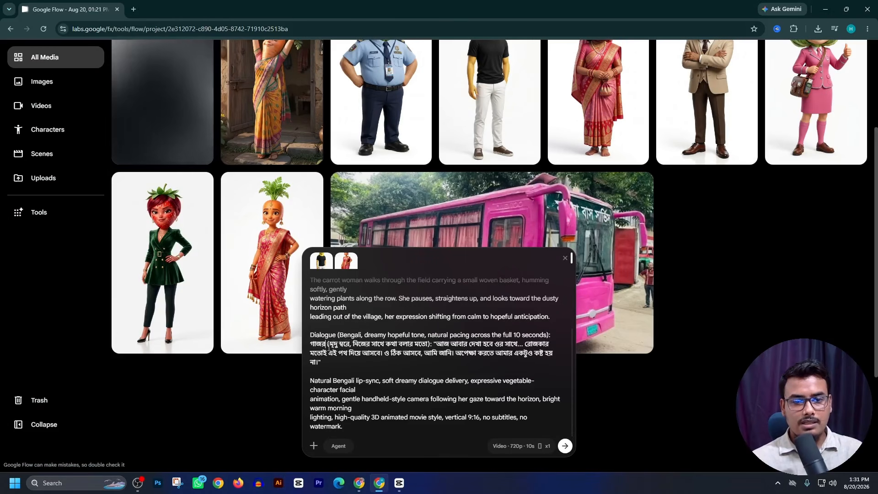
type("@")
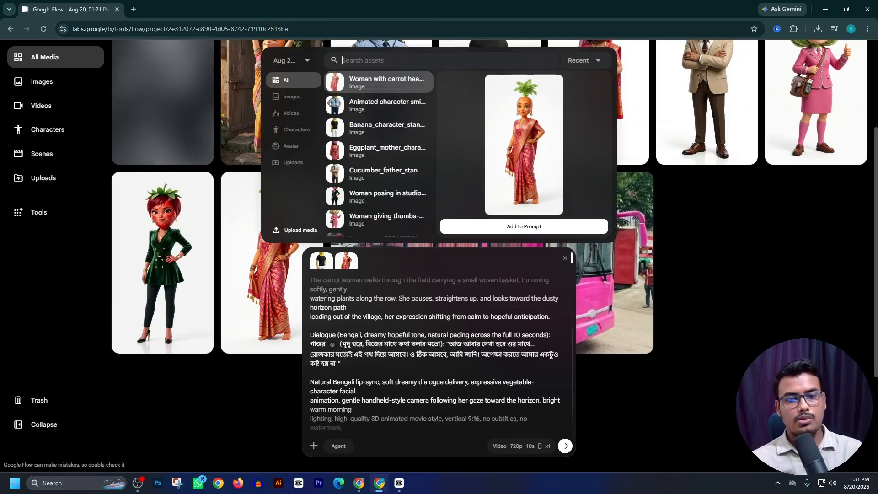
left_click(524, 226)
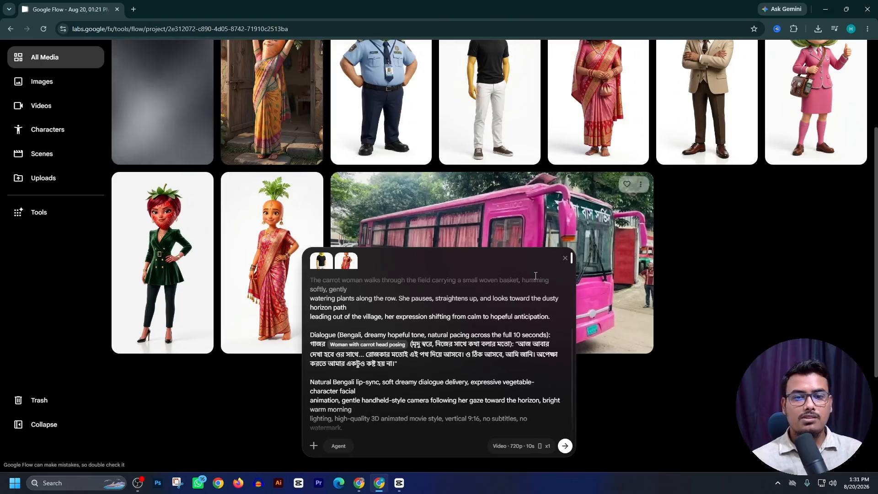
- Open the newly generated segment 1 video of the carrot woman and play it through to the end
scroll(422, 377, "up", 3)
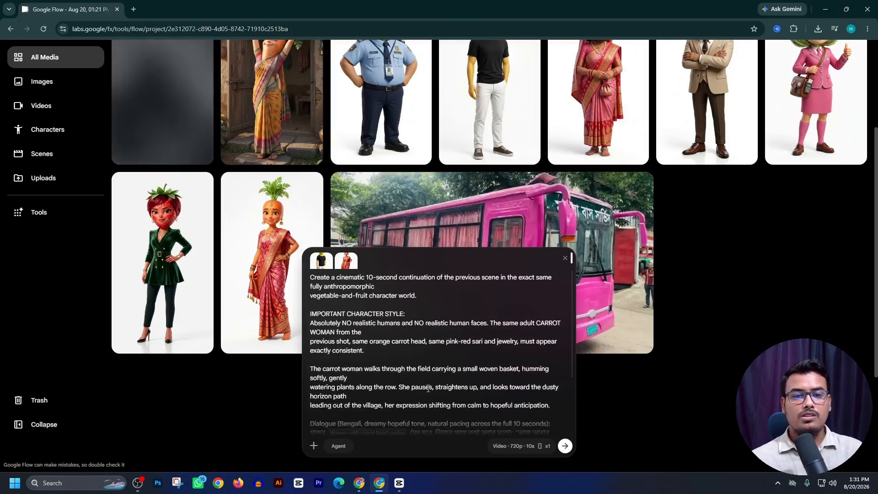
scroll(211, 202, "up", 2)
scroll(211, 203, "up", 1)
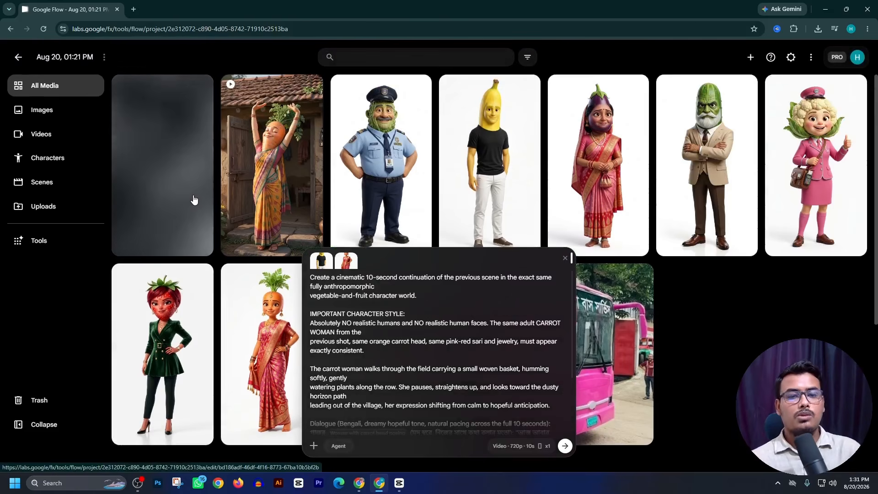
left_click(160, 214)
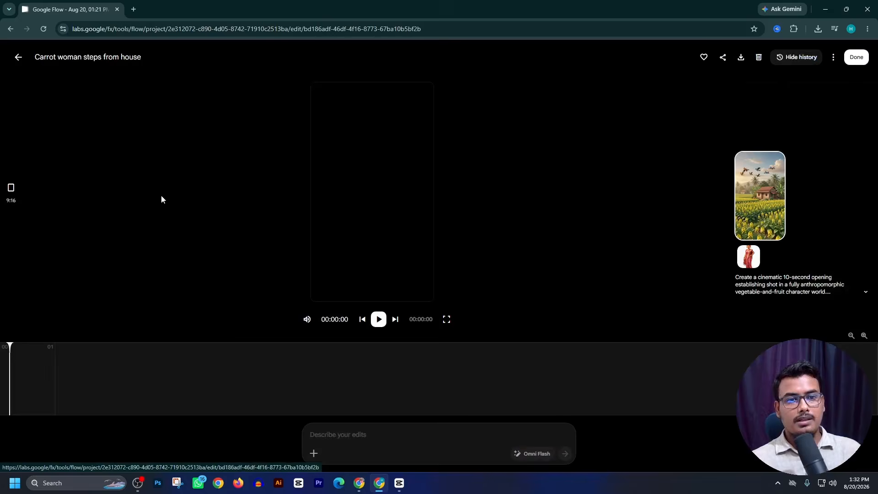
left_click(379, 322)
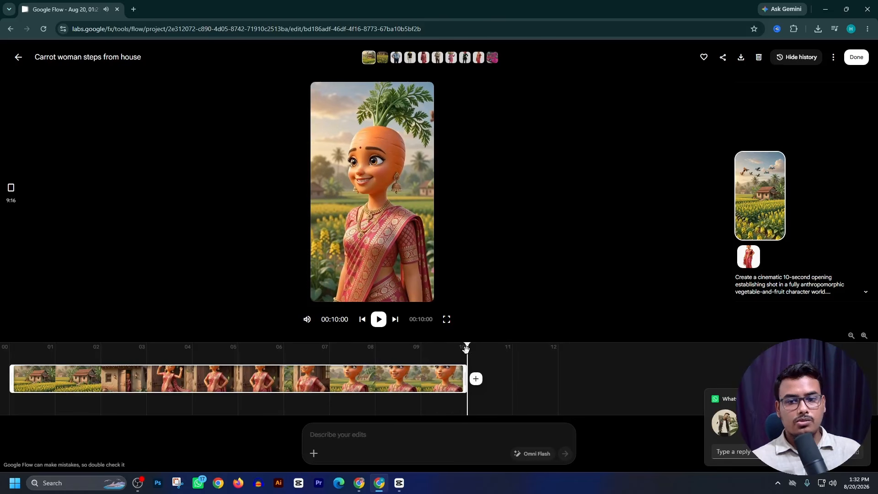
- Save the segment 1 video's frame at 00:09:18 as an image and return to the project's media
left_click_drag(466, 348, 457, 350)
left_click(422, 93)
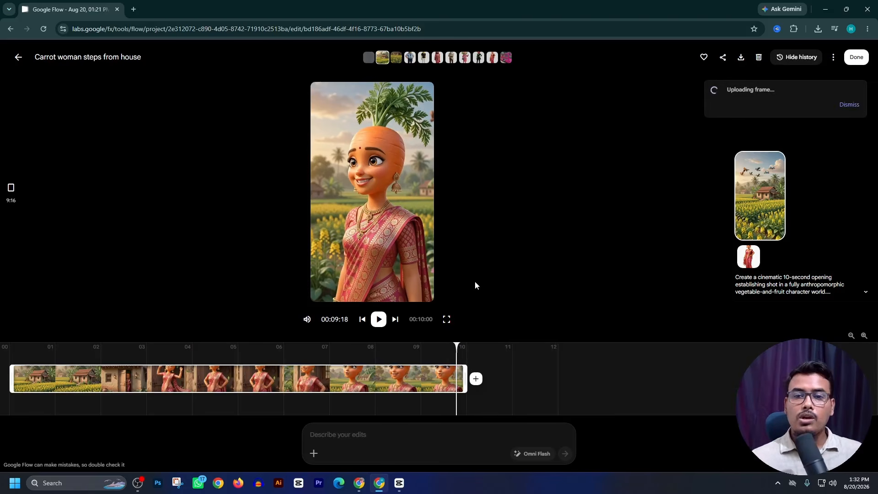
left_click(23, 60)
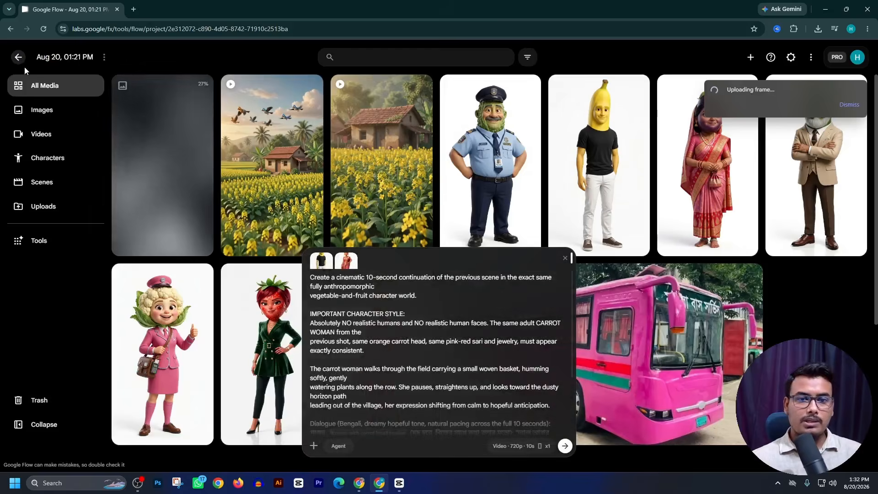
- Replace the carrot woman reference and her tag after গাজর with the saved frame, and generate the segment 2 video
left_click(347, 265)
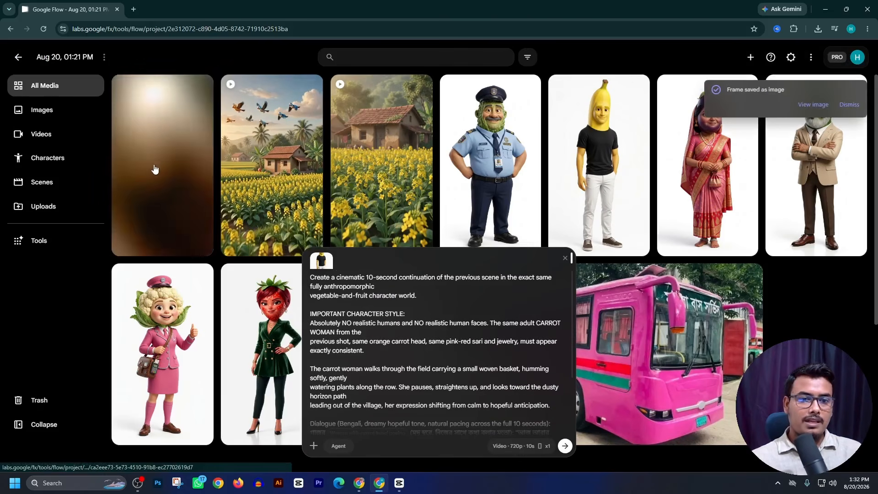
left_click_drag(170, 170, 396, 412)
scroll(364, 365, "down", 2)
scroll(364, 365, "down", 2)
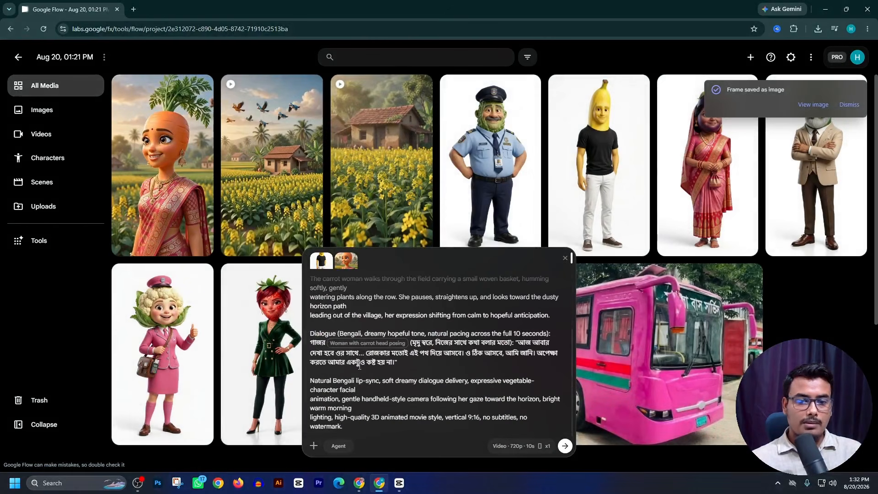
left_click(400, 344)
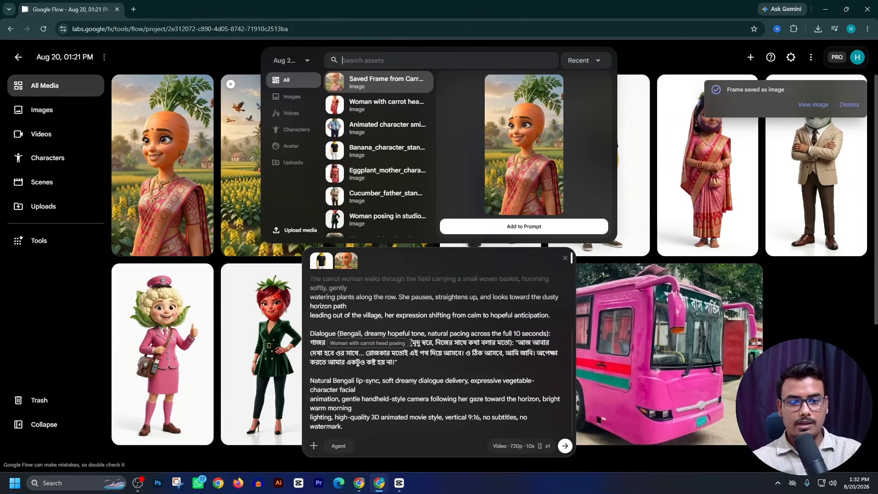
left_click(534, 229)
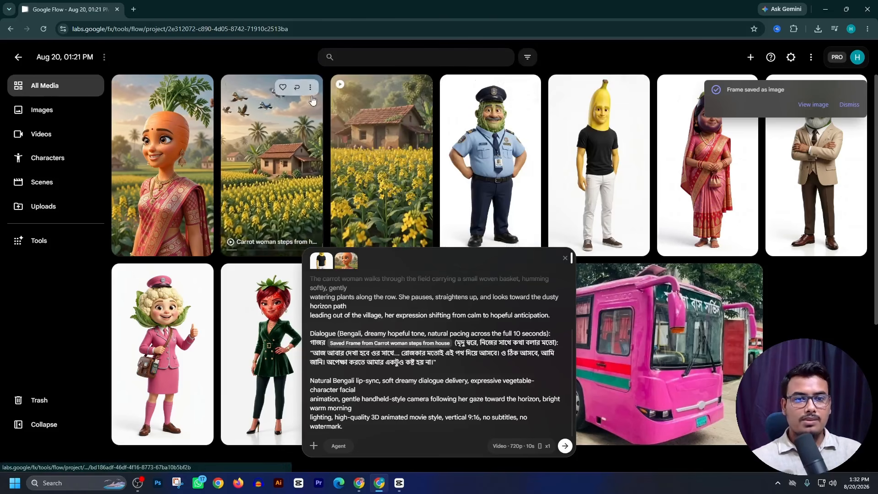
left_click(565, 445)
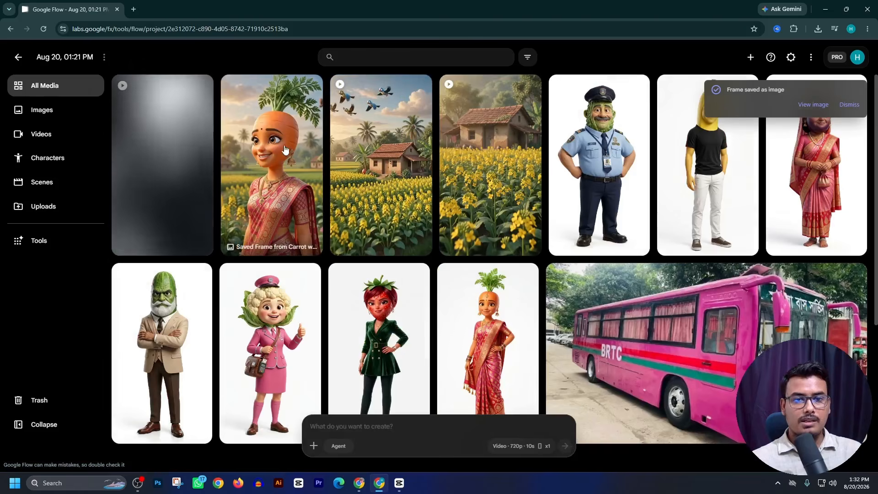
- Download the new segment 1 carrot woman video upscaled to 1080p
left_click(419, 87)
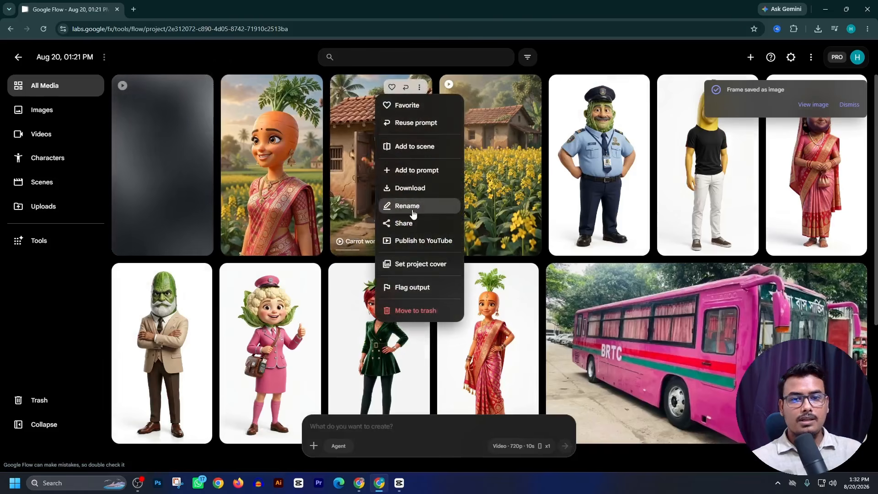
mouse_move(418, 190)
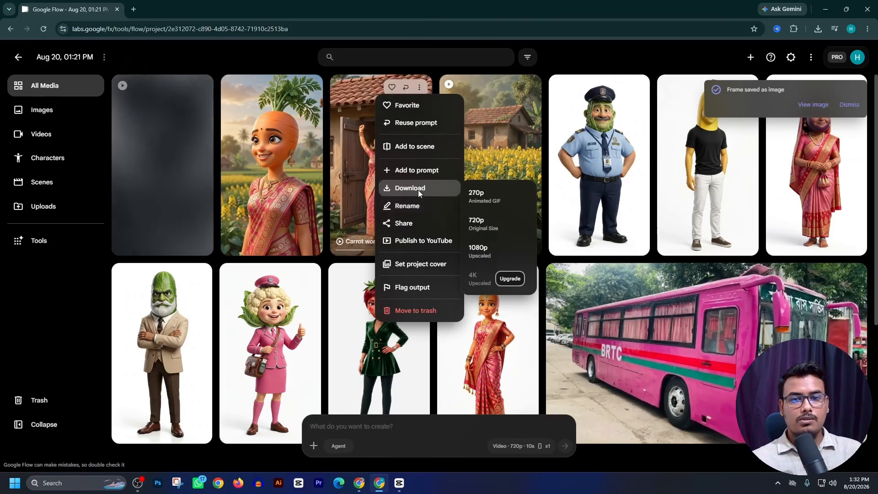
left_click(485, 250)
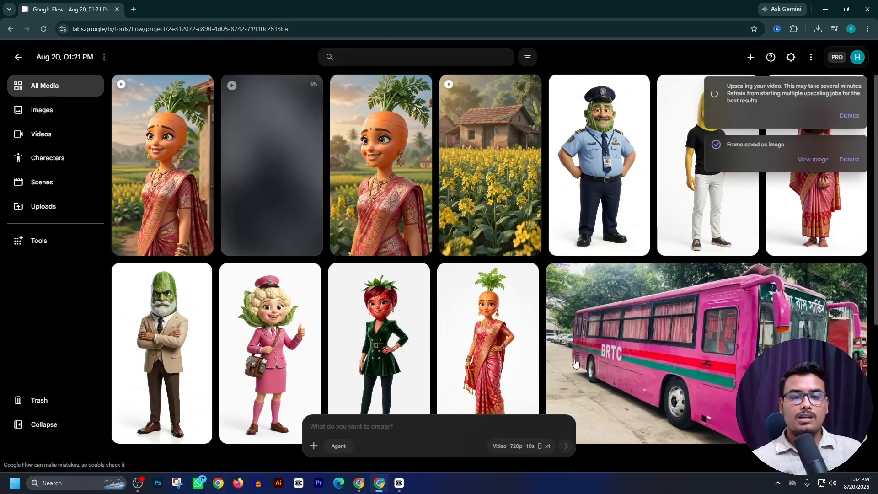
- Switch to CapCut, delete the old segment 1 clip from the timeline, then return to Google Flow and dismiss the saved-frame notice
left_click(399, 482)
left_click(298, 374)
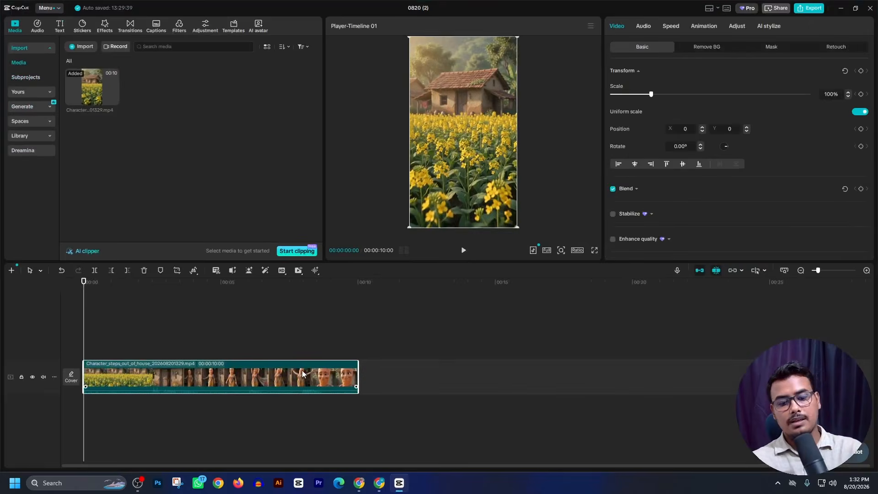
key("Delete")
left_click(841, 9)
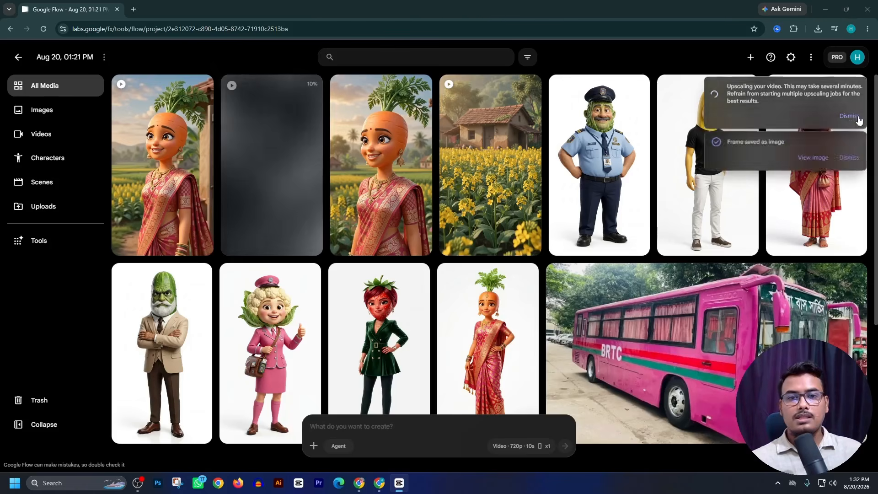
left_click(849, 157)
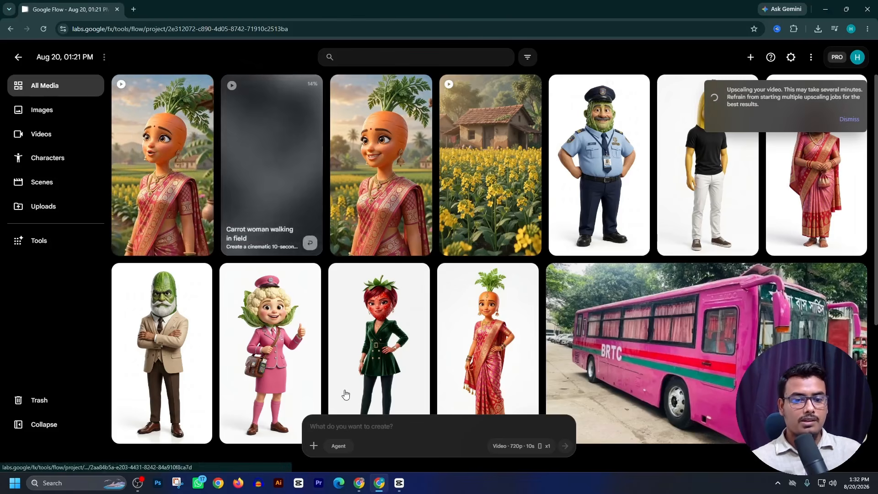
- Read through the segment 3 prompt in Claude's Part 1 document and copy it
left_click(358, 482)
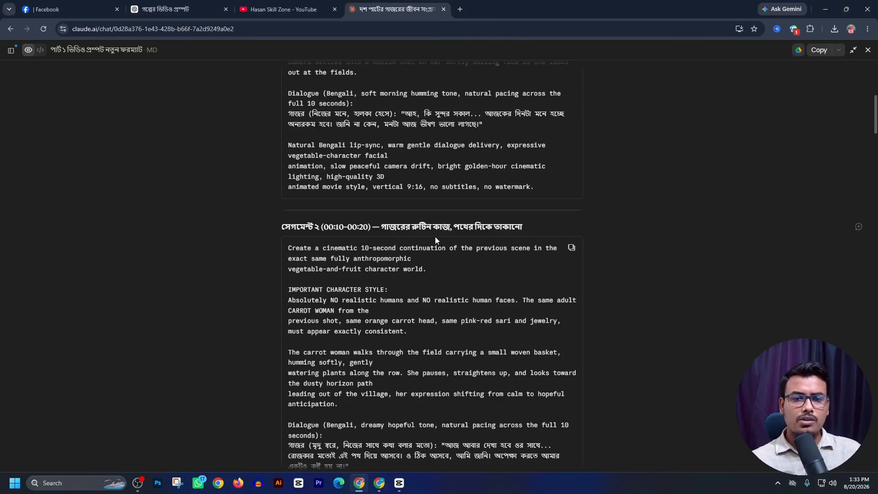
scroll(493, 229, "down", 9)
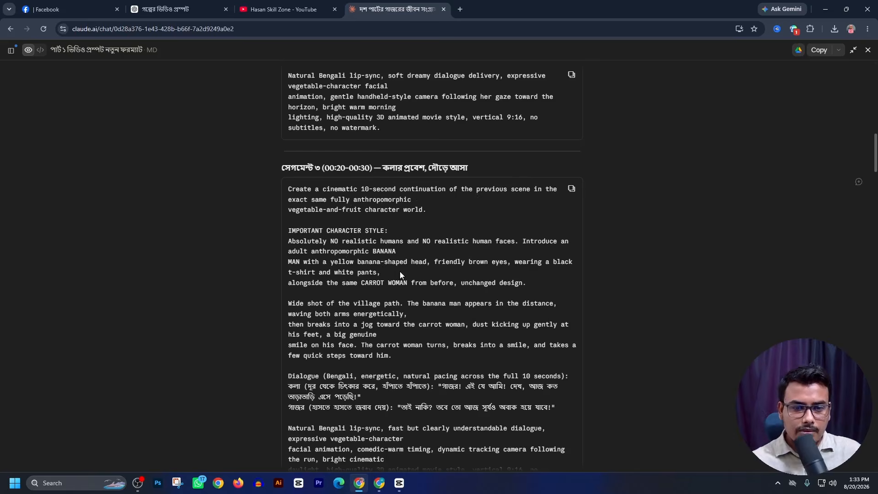
scroll(402, 276, "down", 2)
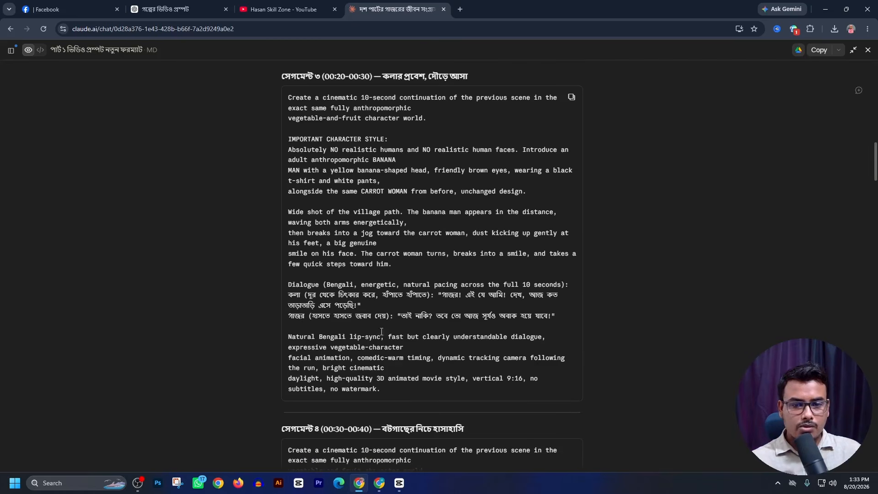
scroll(452, 291, "up", 2)
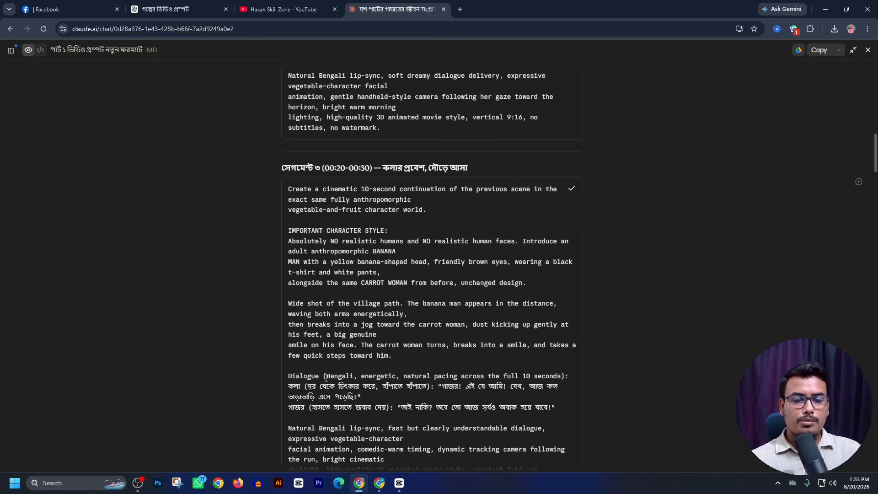
- Paste the segment 3 prompt into Google Flow and attach the banana man image and the saved carrot woman frame as references
left_click(377, 483)
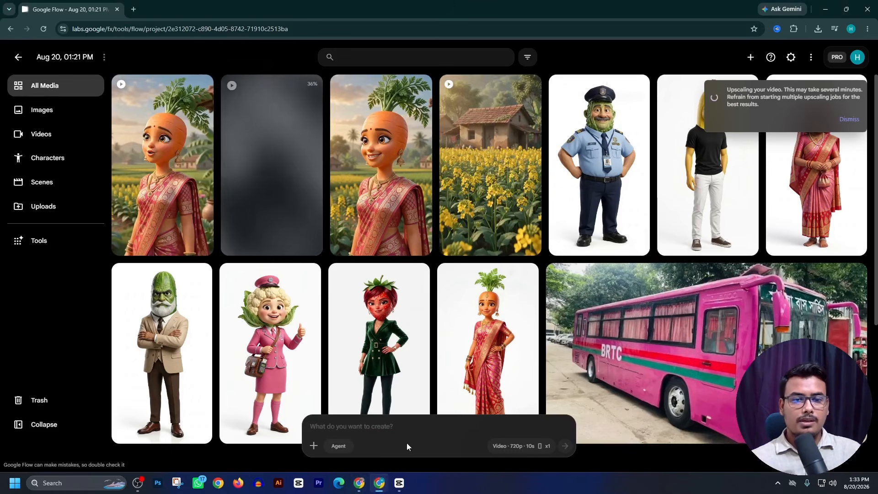
left_click(376, 421)
key("ctrl+v")
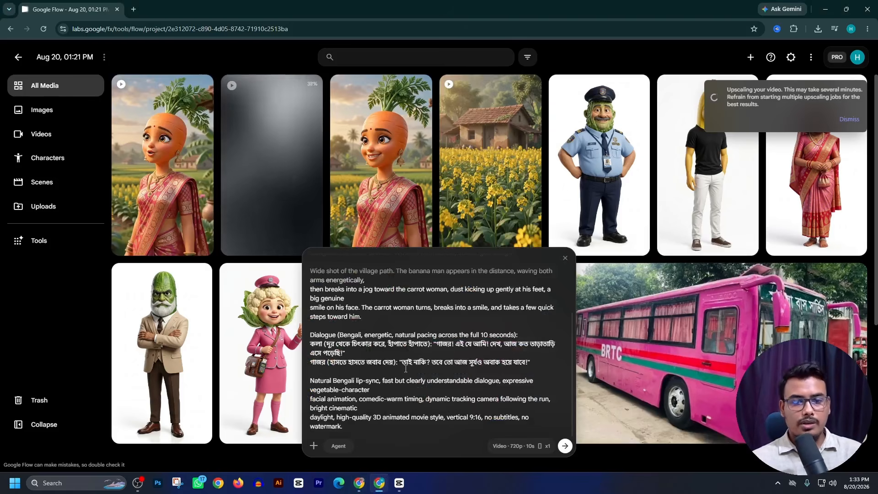
scroll(405, 368, "up", 3)
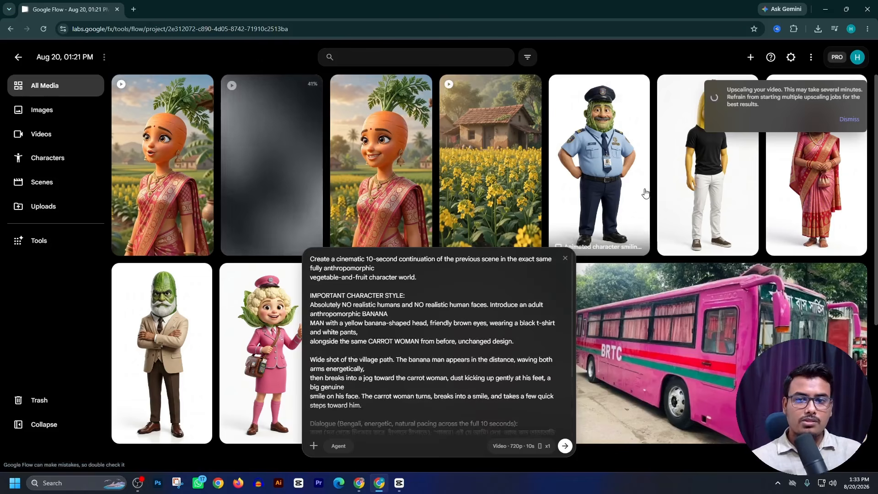
left_click_drag(694, 211, 391, 432)
left_click_drag(389, 153, 402, 434)
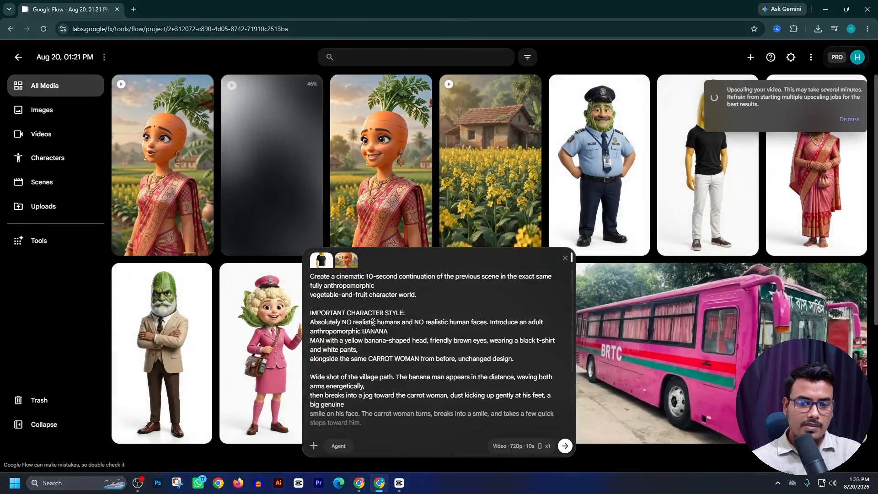
- Tag the banana character image after কলা in the segment 3 prompt's Bengali dialogue
scroll(368, 326, "down", 3)
left_click(324, 344)
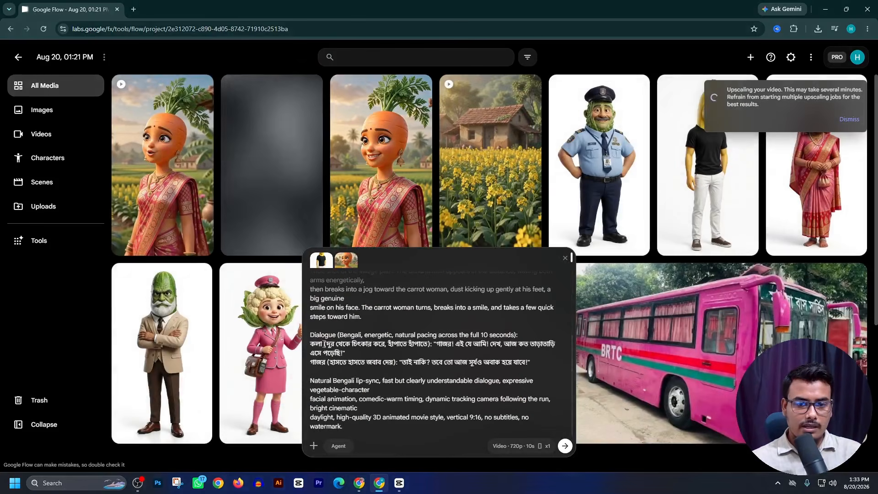
type("@")
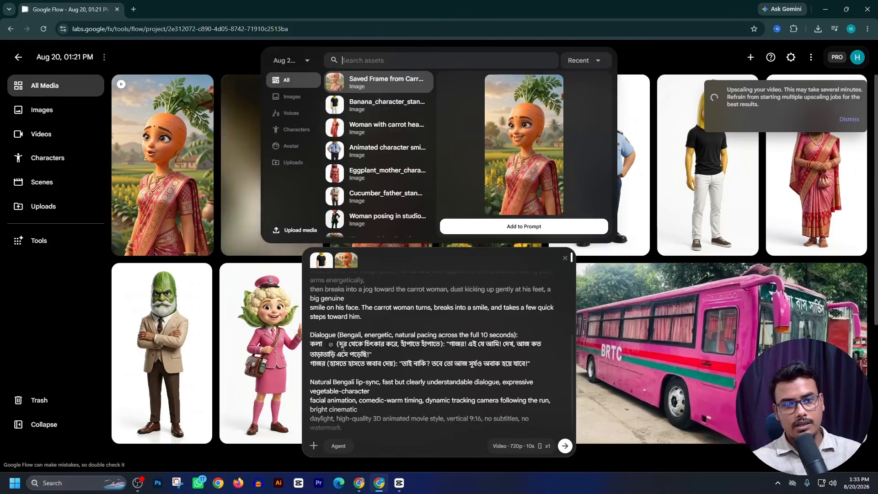
left_click(379, 104)
left_click(511, 227)
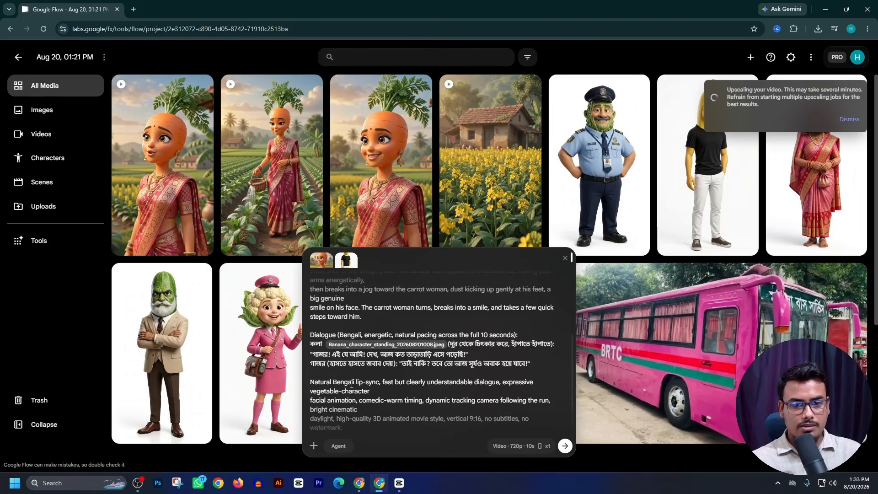
- Tag the saved carrot woman frame after গাজর in the segment 3 dialogue and generate the 10-second video
left_click(335, 365)
type("@")
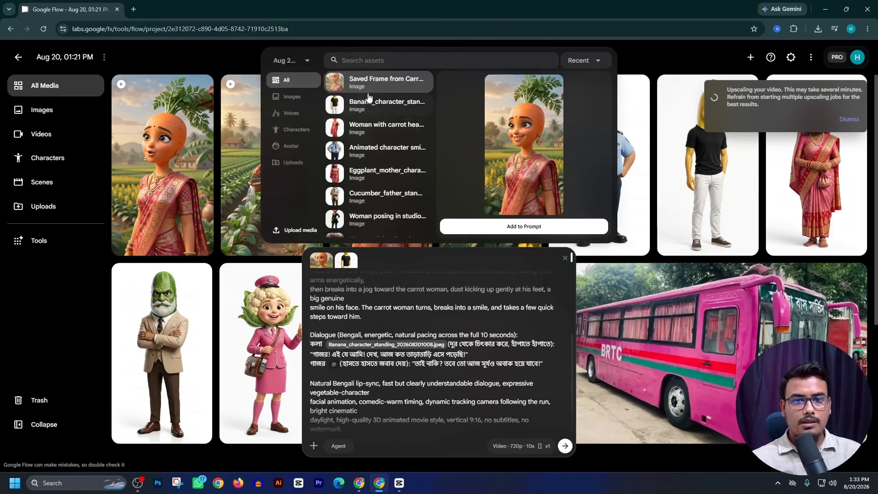
left_click(540, 227)
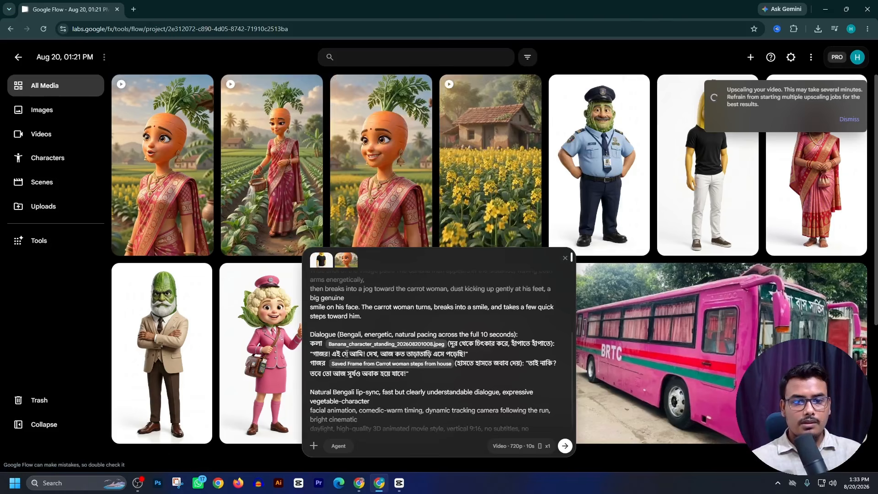
left_click(564, 450)
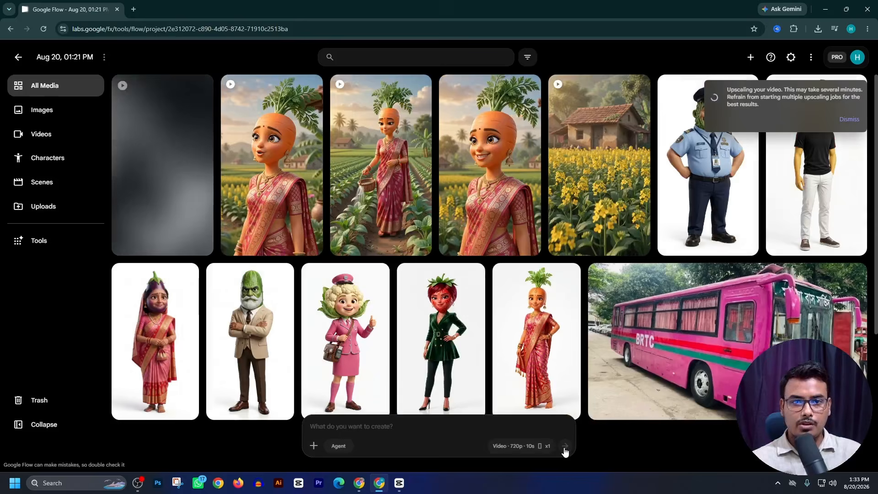
left_click(849, 120)
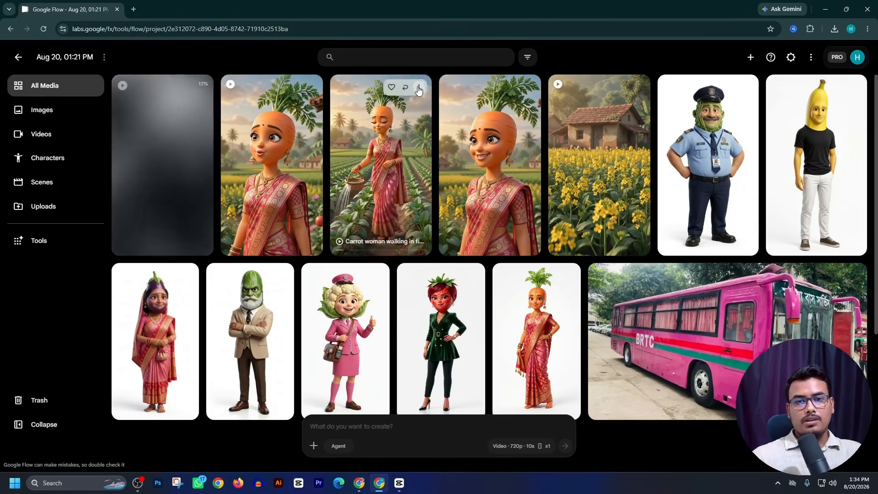
- Download the "Carrot woman steps from house" video and place it at the start of the CapCut timeline
left_click(419, 88)
left_click(301, 97)
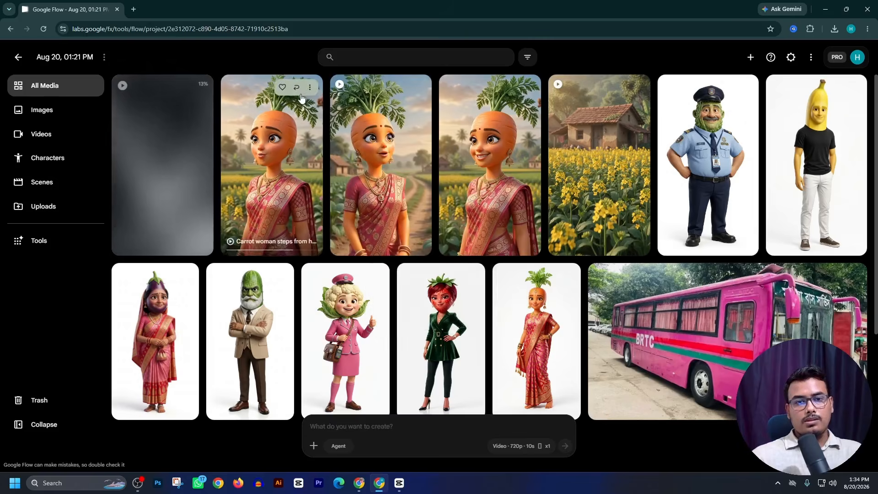
left_click(310, 88)
mouse_move(316, 190)
left_click(382, 227)
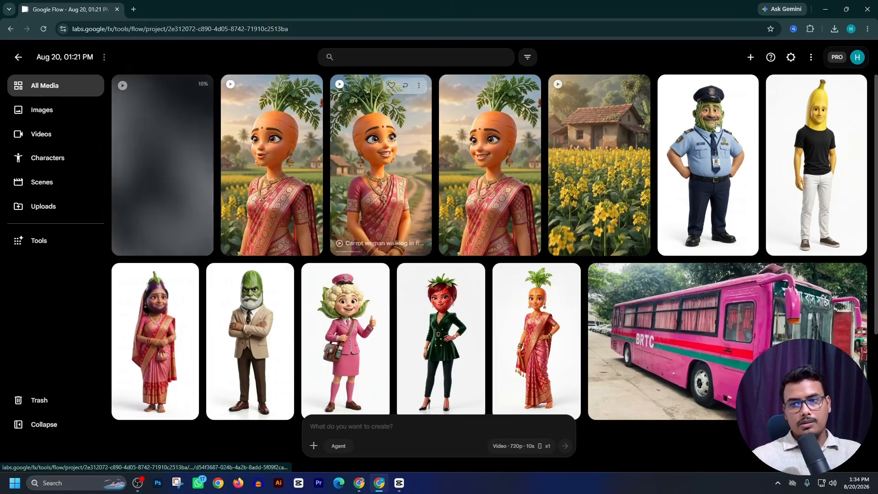
left_click(835, 29)
left_click_drag(738, 57, 267, 380)
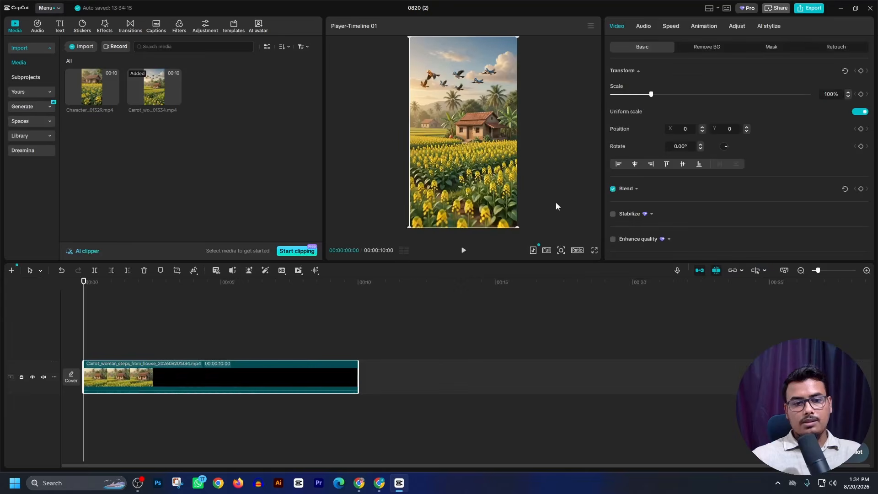
- Return to Google Flow and download the "Carrot woman walking in field" video
left_click(841, 6)
left_click(419, 87)
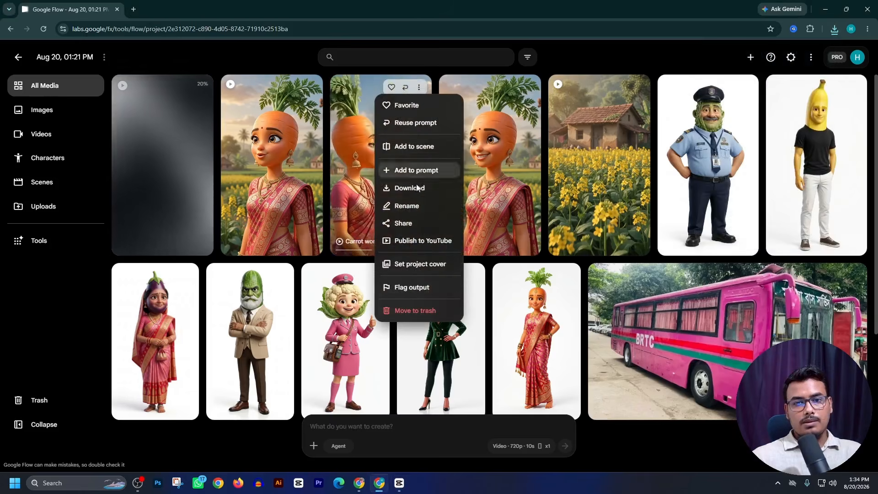
mouse_move(418, 188)
left_click(472, 227)
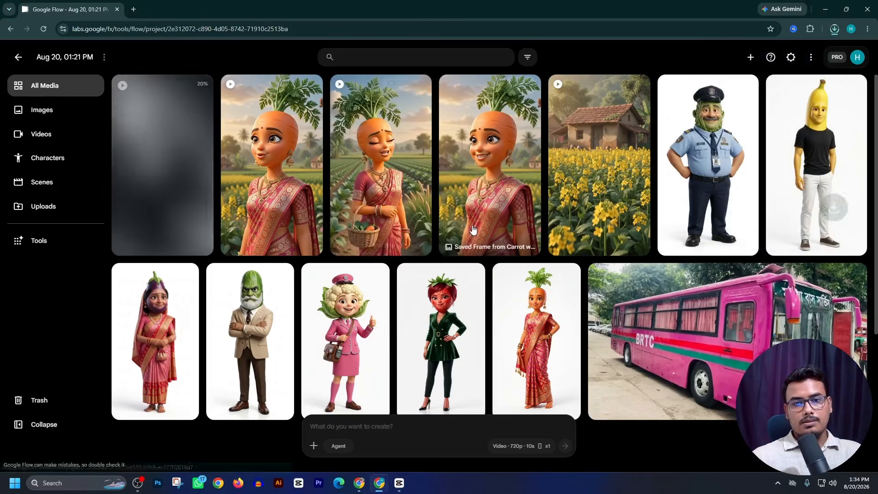
- Place the downloaded "Carrot woman walking in field" video directly after the first clip in CapCut and play both clips
left_click(833, 29)
left_click_drag(758, 73, 401, 486)
left_click_drag(404, 394, 558, 360)
left_click(473, 350)
left_click_drag(473, 349, 554, 365)
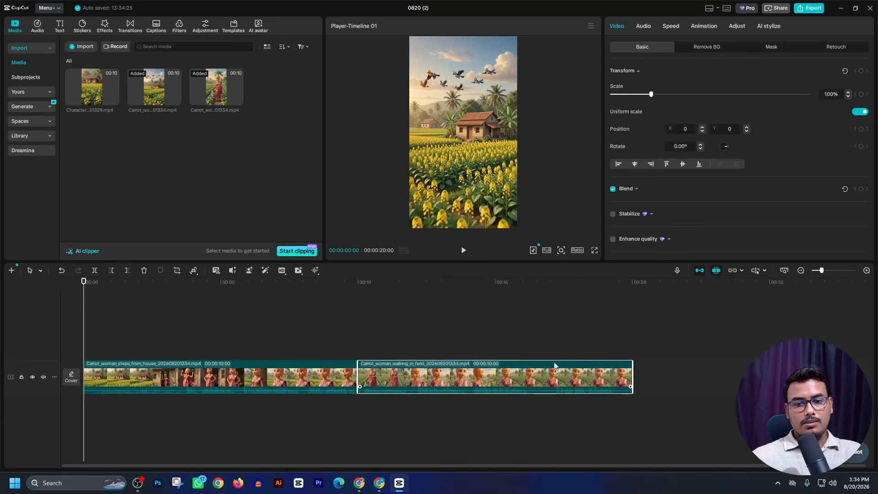
left_click(467, 253)
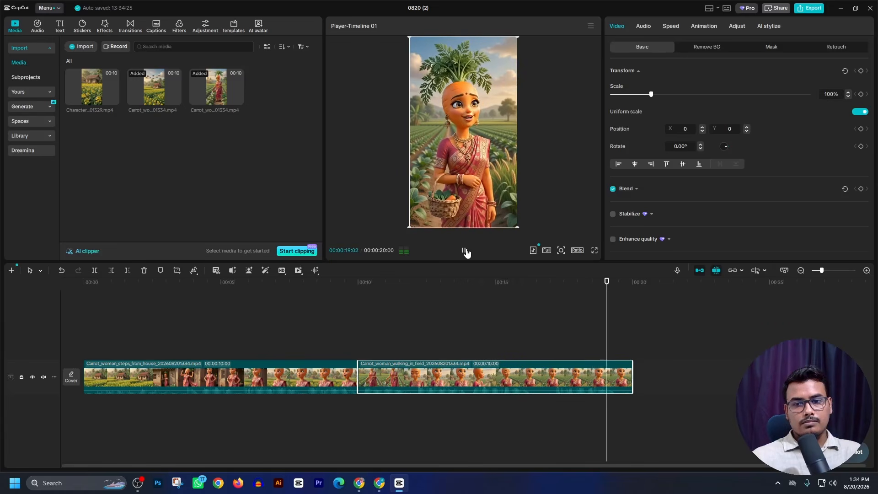
- Return to Google Flow and save the frame at 00:09:15 of "Carrot woman walking in field" as an image
left_click(840, 8)
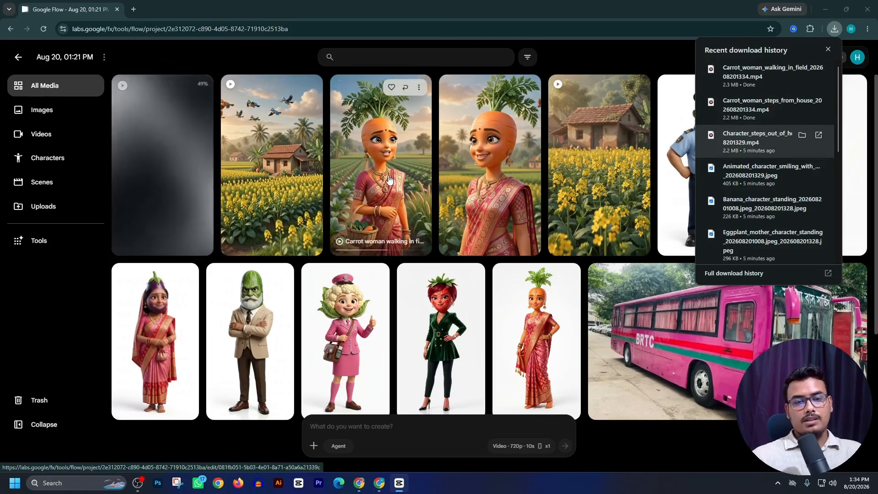
left_click(377, 209)
left_click(378, 319)
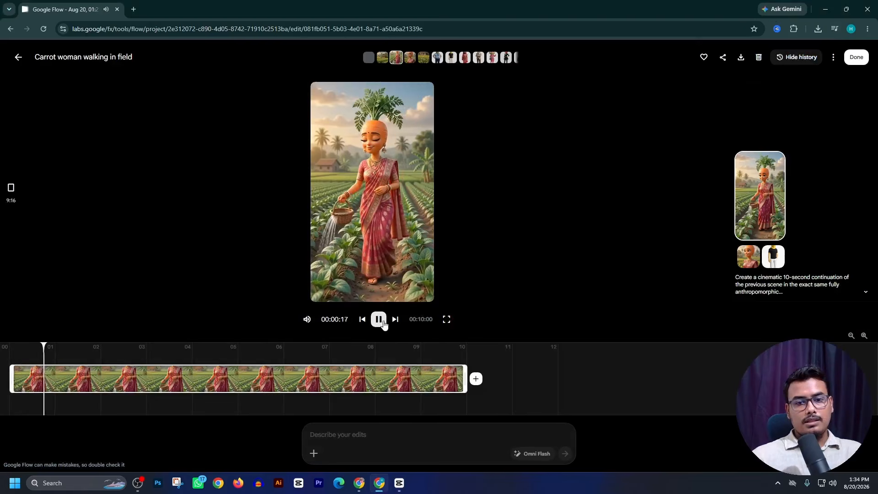
left_click_drag(42, 344, 450, 368)
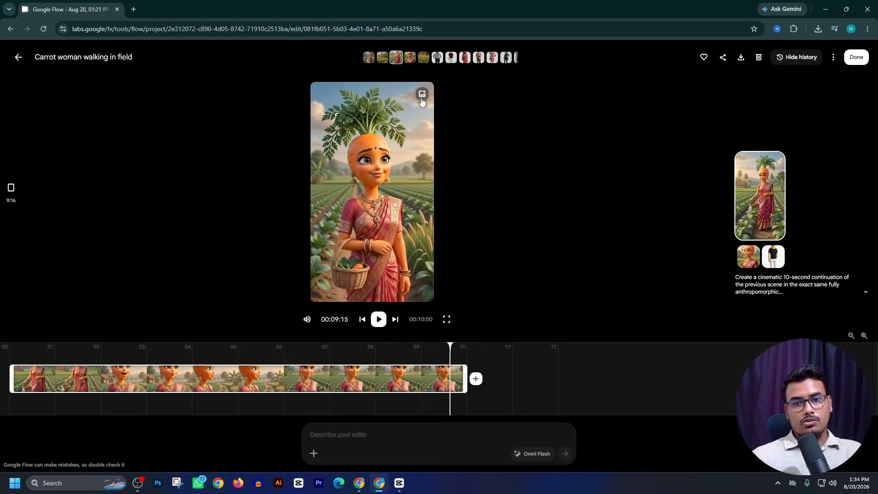
left_click(422, 94)
left_click(18, 56)
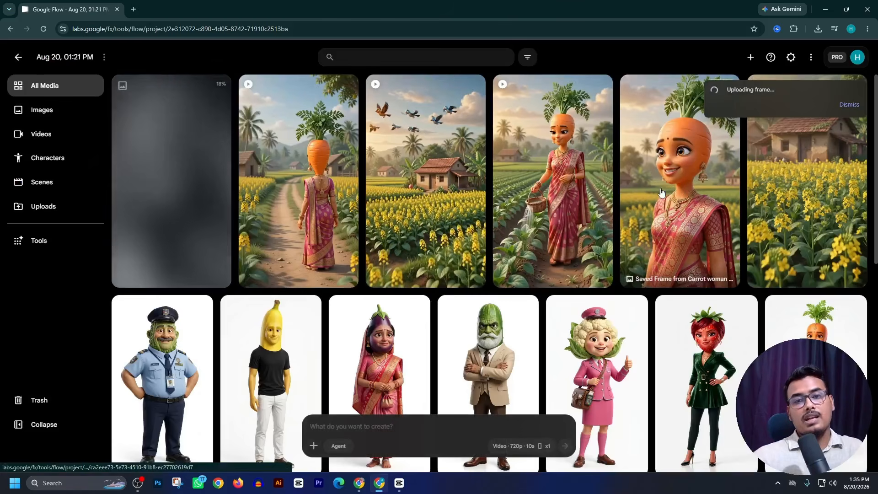
- Switch to CapCut, examine the last frame of the second clip, and return to Google Flow
left_click(399, 485)
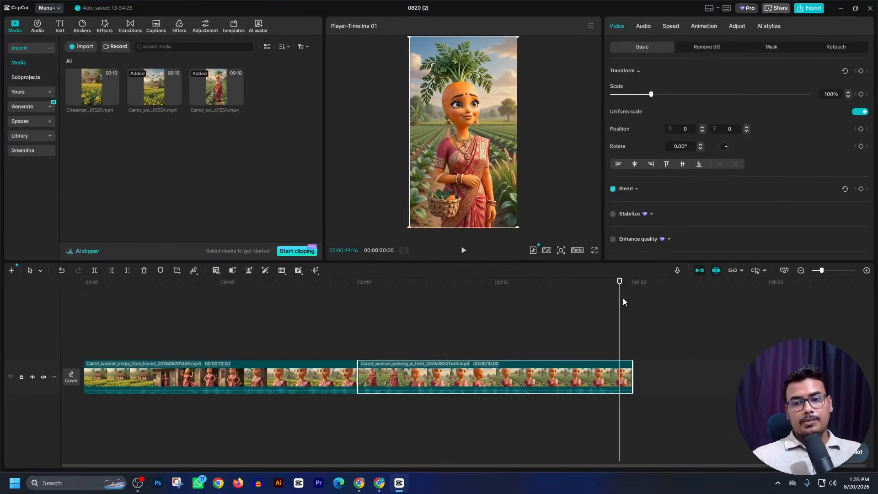
left_click_drag(358, 342, 646, 372)
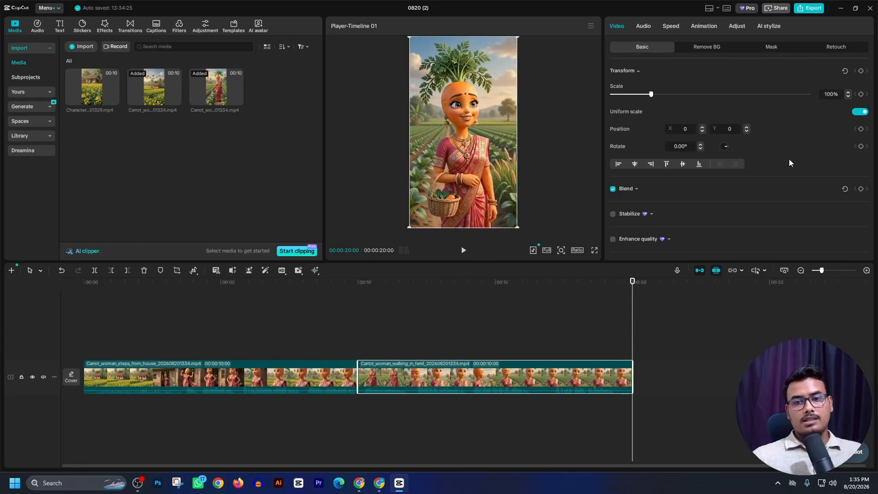
left_click(838, 9)
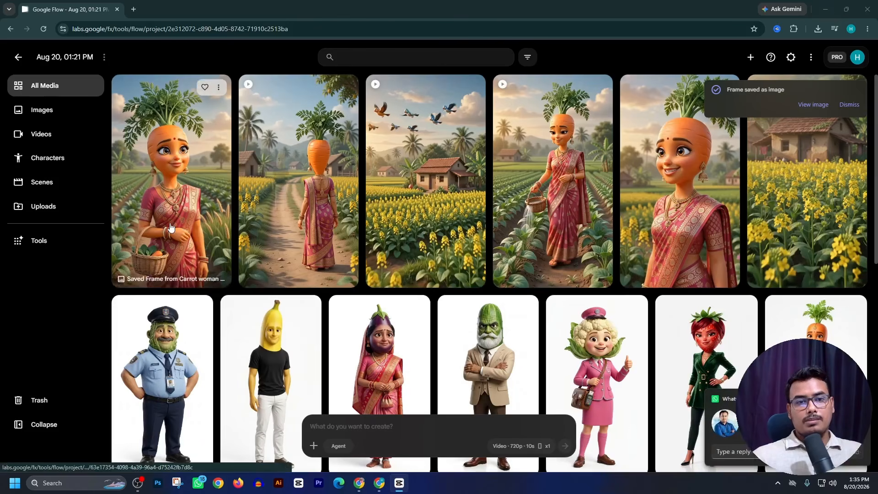
- Watch the generated "Banana man meeting carrot woman" video and go back to the project's media
left_click(328, 191)
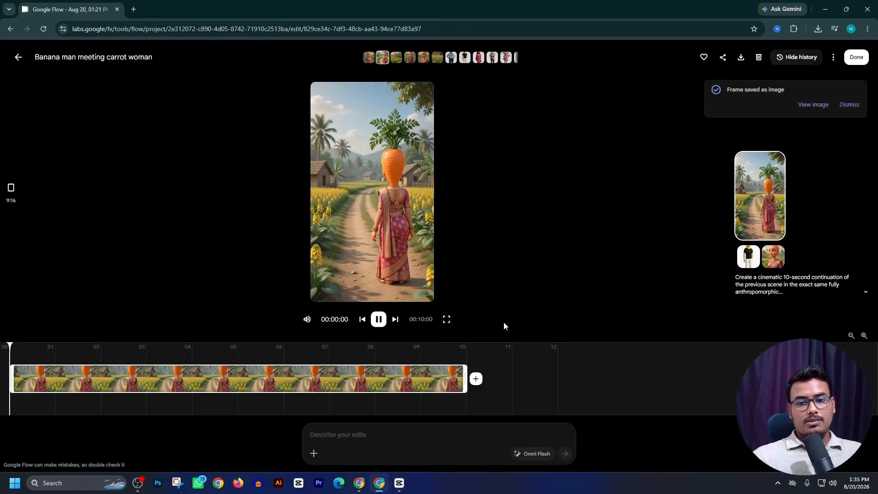
left_click(384, 323)
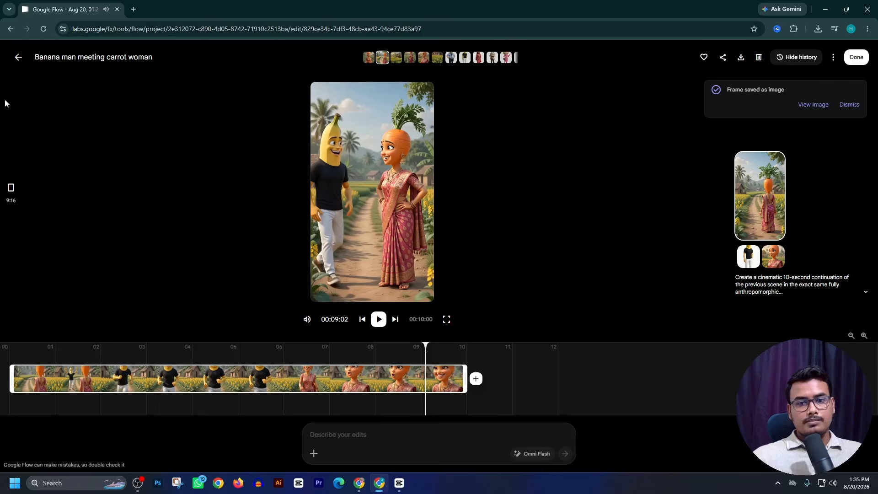
left_click(16, 58)
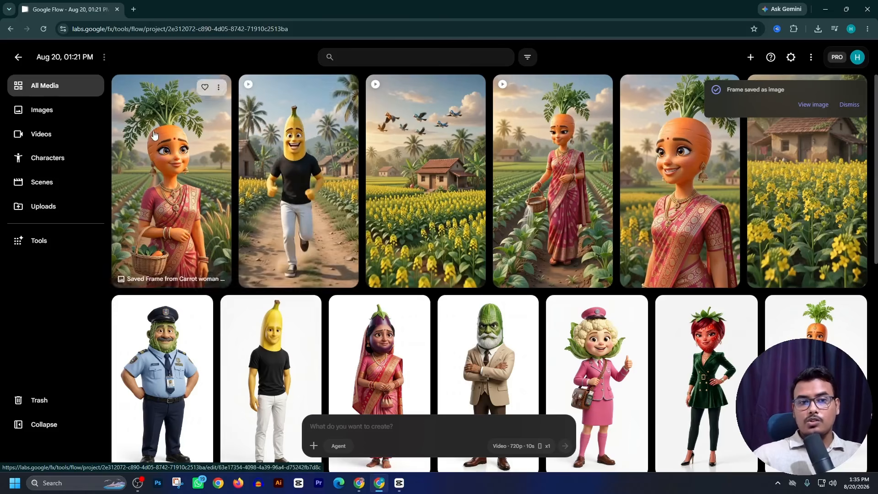
- Paste the segment 3 prompt again with the newly saved carrot woman basket frame and the banana character image as references
left_click_drag(215, 242, 426, 419)
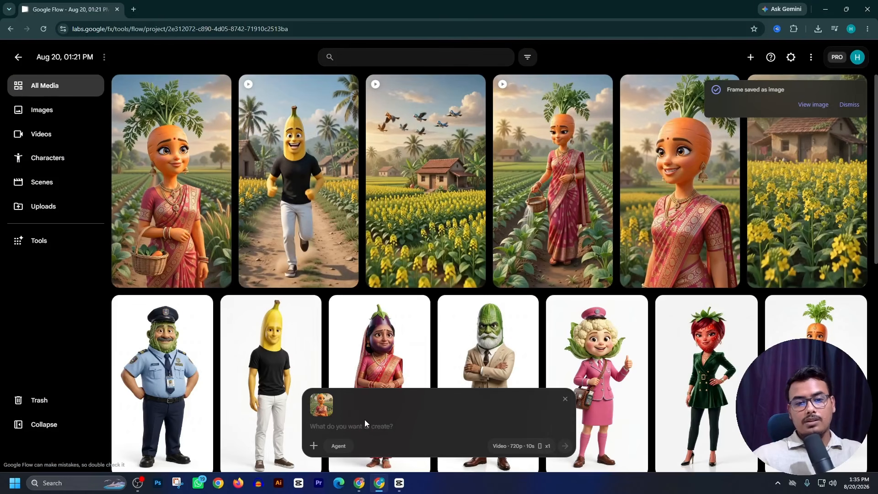
left_click(364, 419)
scroll(408, 397, "up", 5)
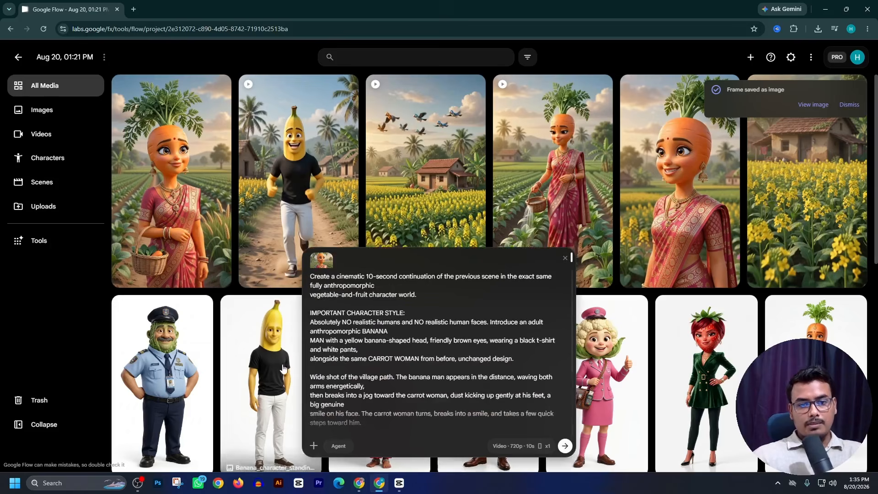
left_click_drag(283, 368, 414, 428)
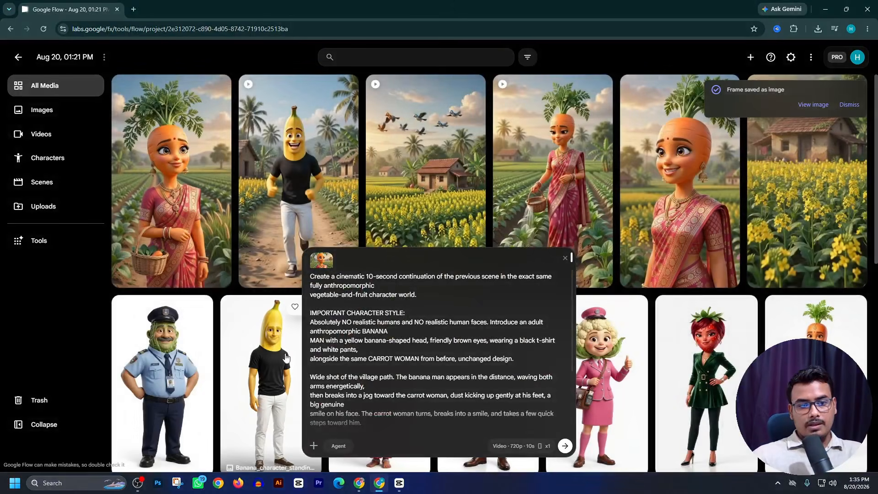
left_click_drag(285, 356, 411, 430)
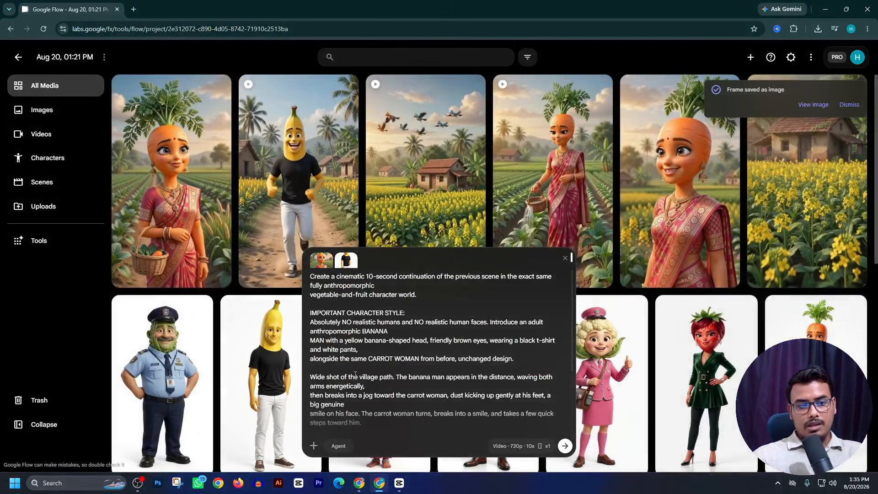
- Tag the banana character image after কলা in the re-pasted prompt's Bengali dialogue
scroll(356, 375, "down", 3)
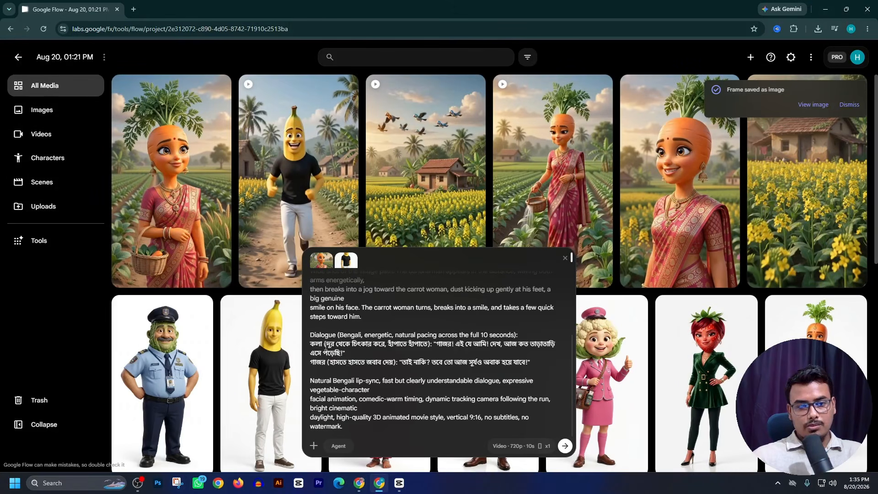
double_click(325, 346)
type("@")
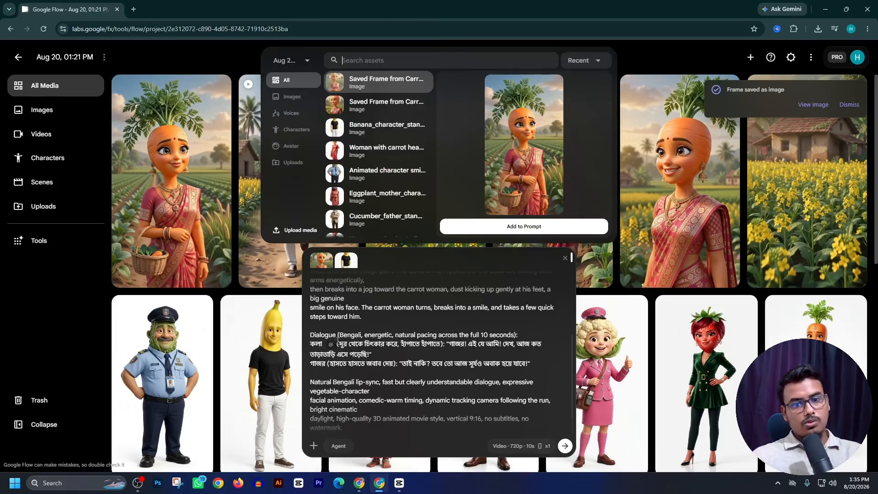
left_click(370, 128)
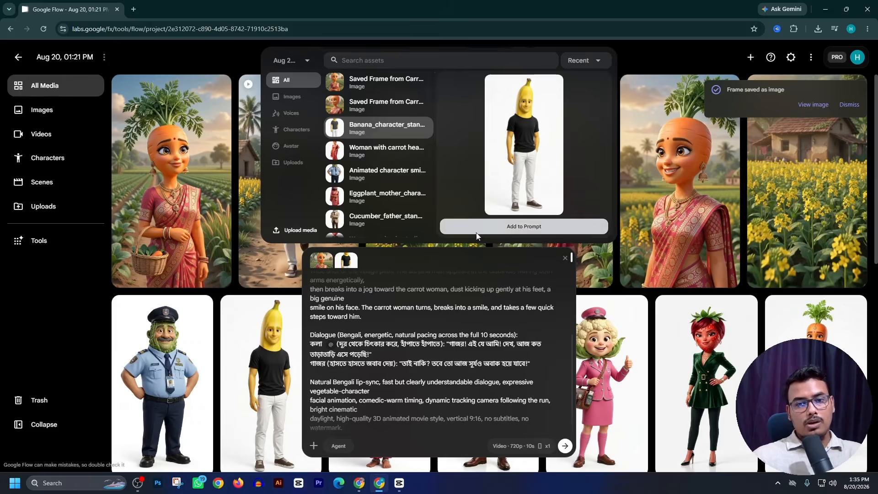
left_click(477, 233)
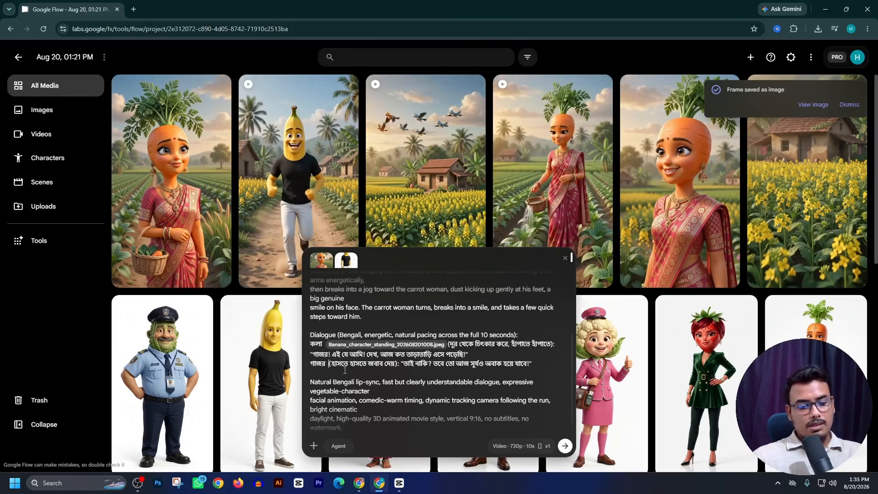
- Tag the saved frame from "Carrot woman walking in field" after গাজর and generate segment 3 again
type("@")
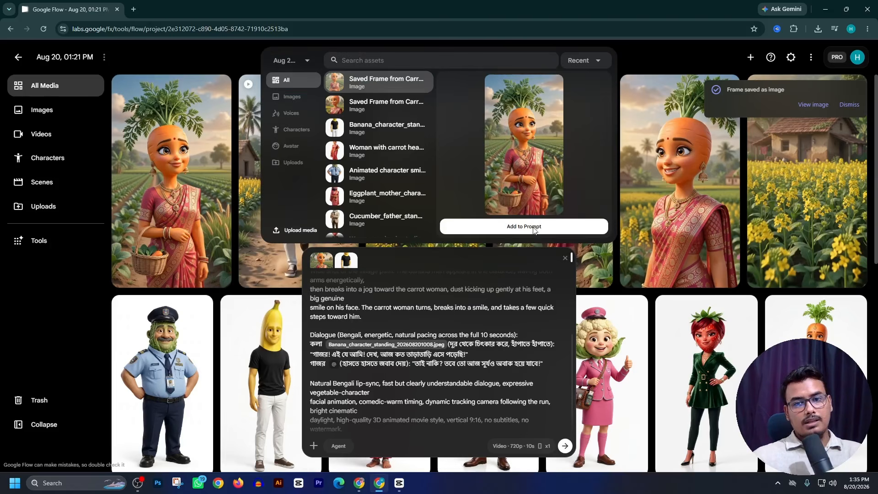
left_click(530, 229)
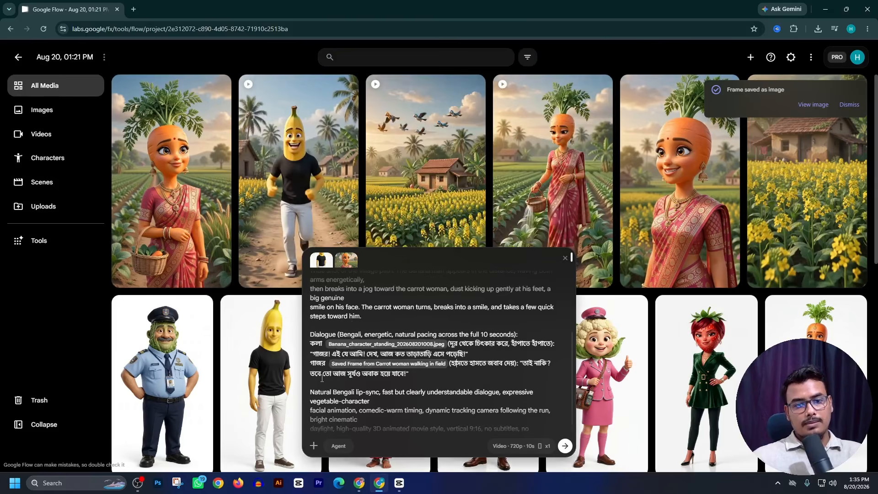
left_click(565, 446)
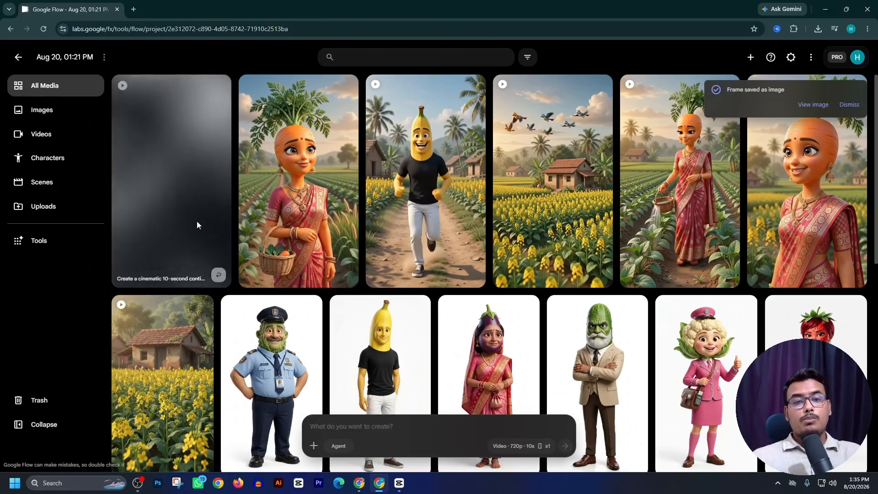
- Replay the earlier "Banana man meeting carrot woman" video while the new version generates, and return to the media
left_click(448, 210)
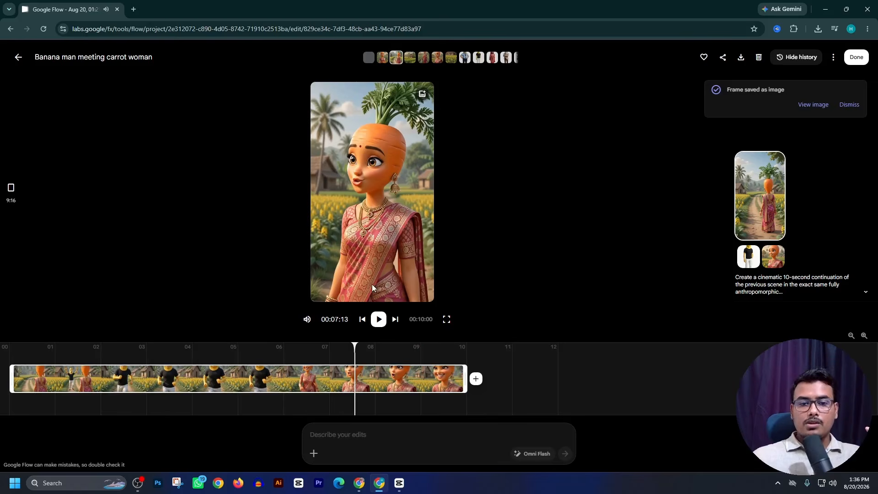
left_click(20, 62)
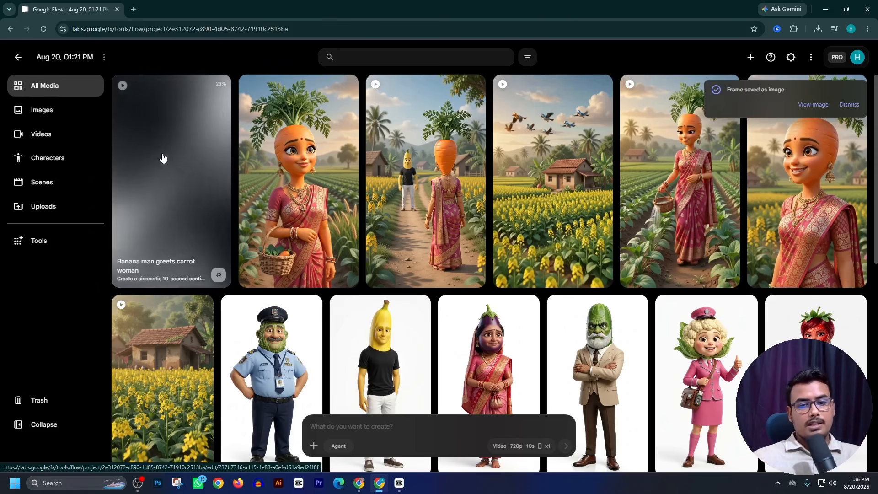
- Copy Claude's segment 4 (00:30–00:40) banyan tree prompt and paste it into the prompt box of the Google Flow project
left_click(356, 488)
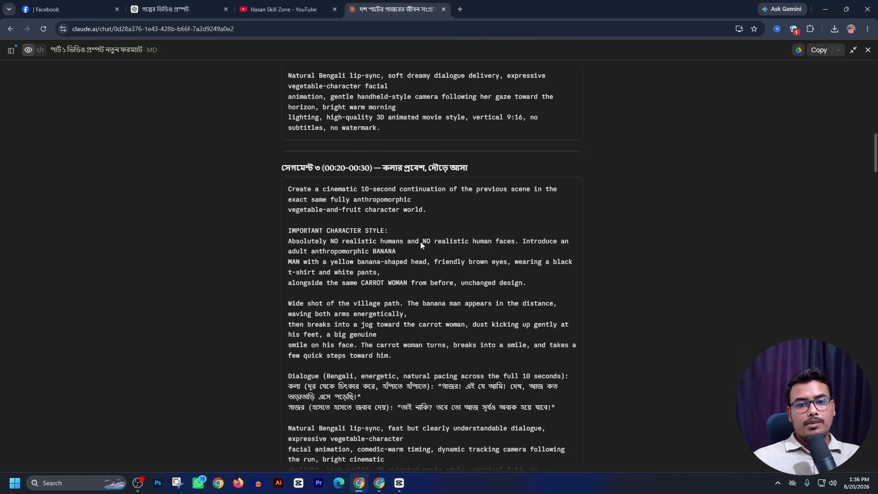
scroll(488, 224, "down", 10)
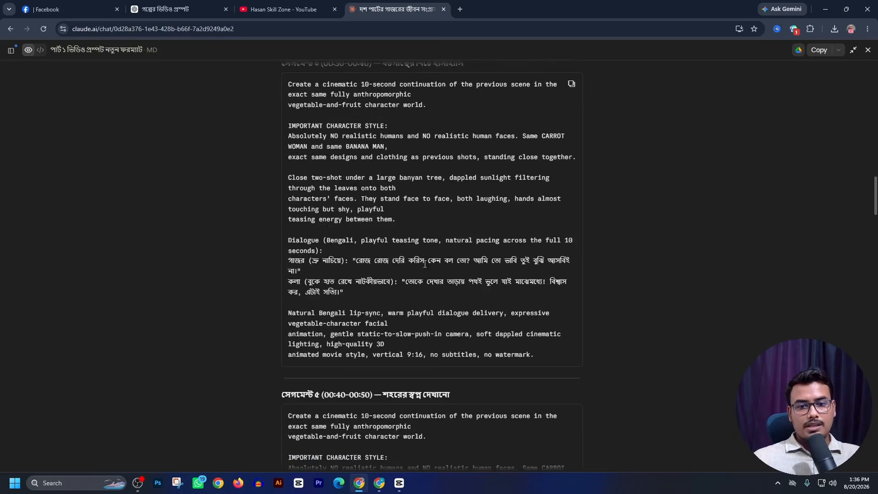
scroll(412, 210, "up", 2)
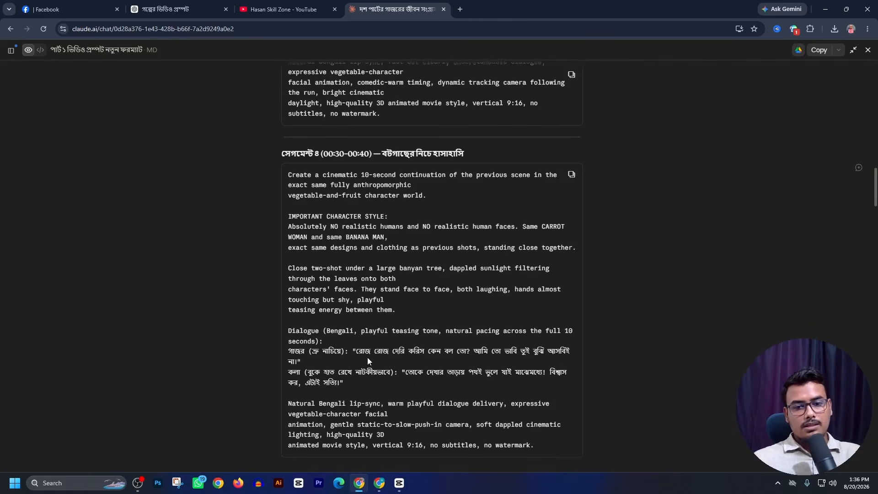
scroll(325, 366, "down", 1)
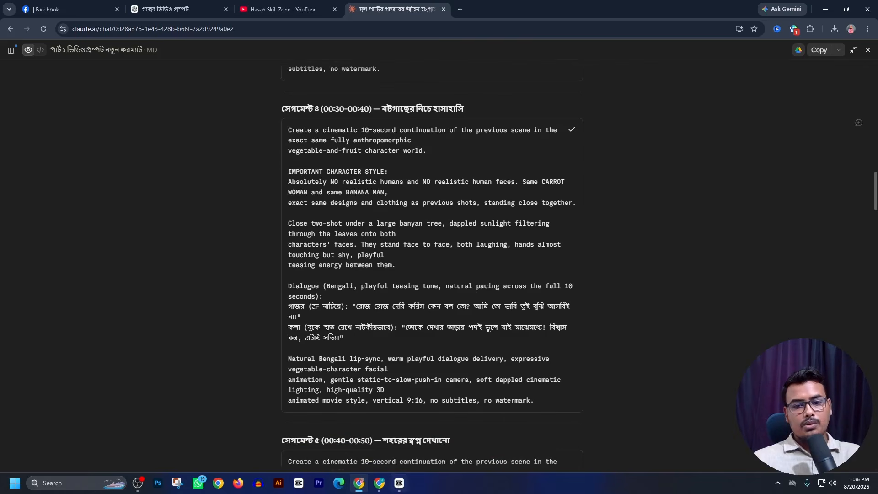
left_click(374, 488)
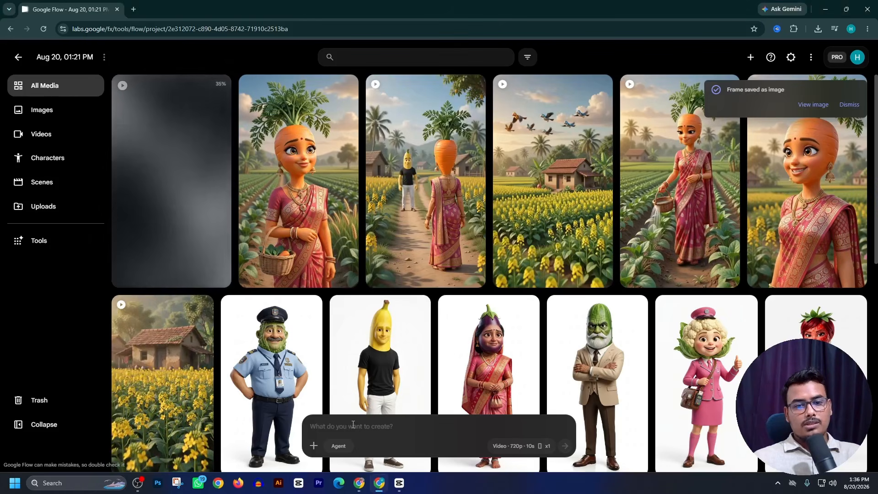
key("ctrl+v")
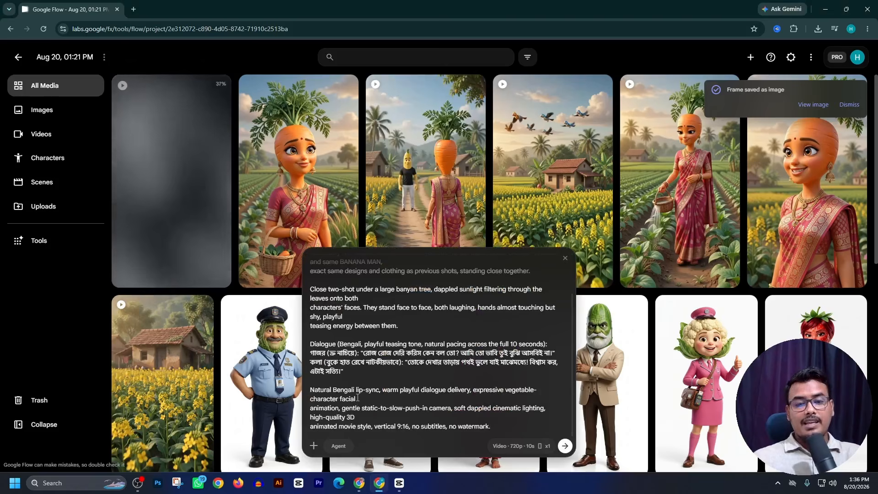
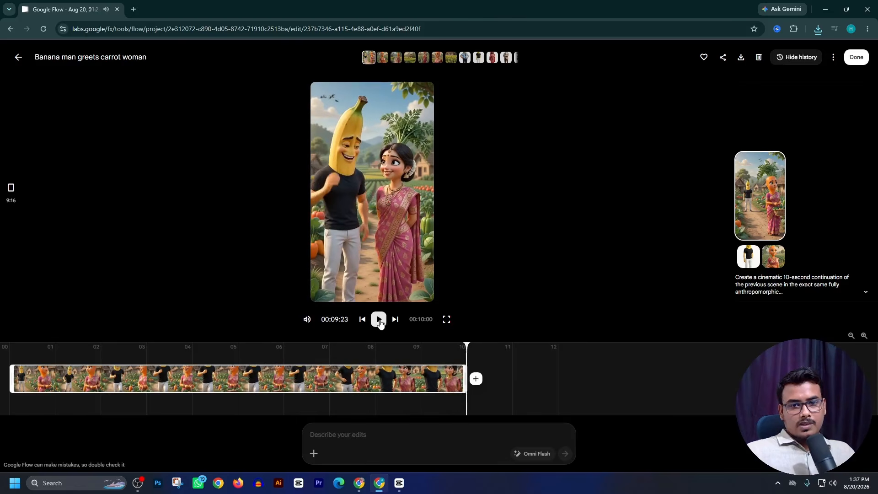
- Download the "Banana man greets carrot woman" video, try it on the CapCut timeline, remove the clip and return to Google Flow
left_click(740, 58)
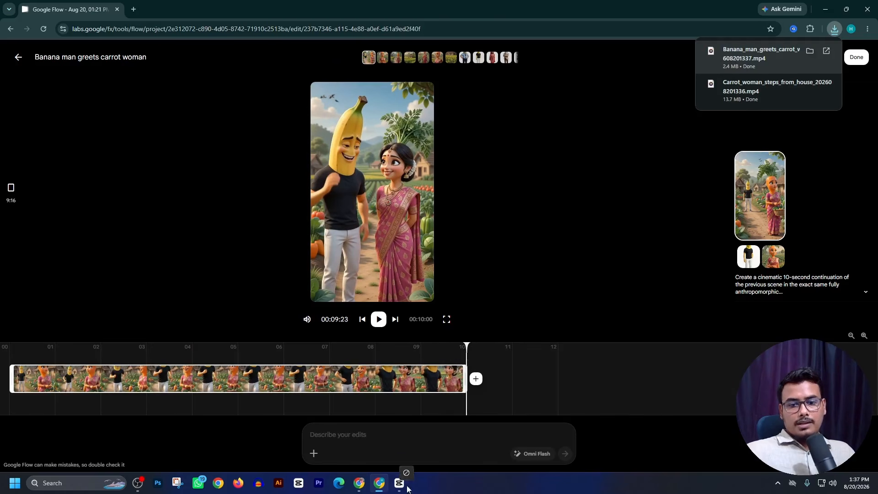
left_click_drag(408, 488, 695, 382)
key("Delete")
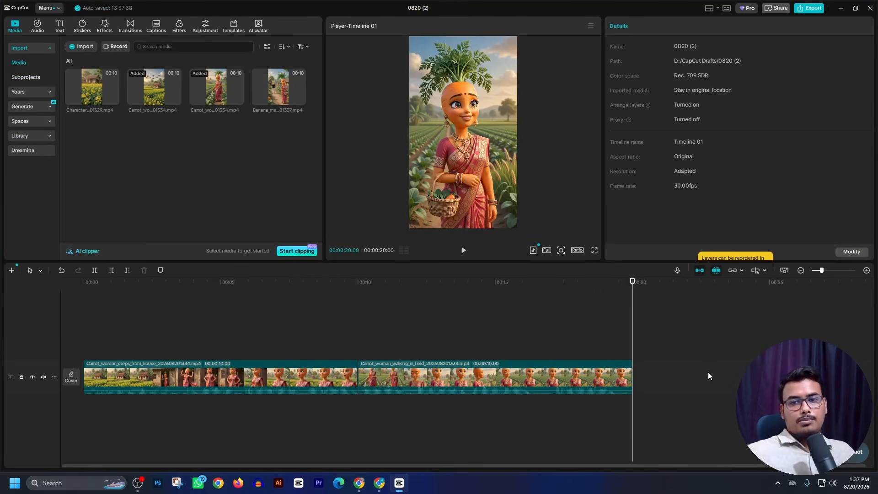
left_click(841, 8)
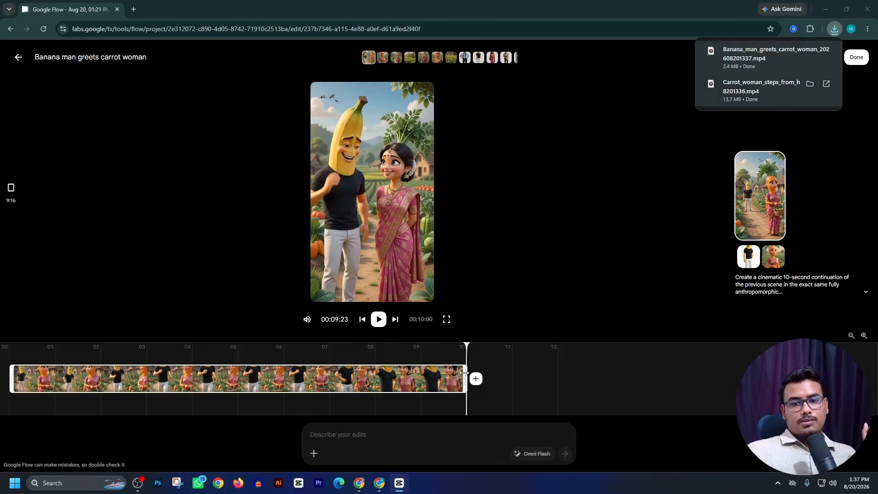
- Replay the second half of "Banana man greets carrot woman" to check where the carrot woman's design changes, and return to the media
left_click_drag(467, 346, 270, 378)
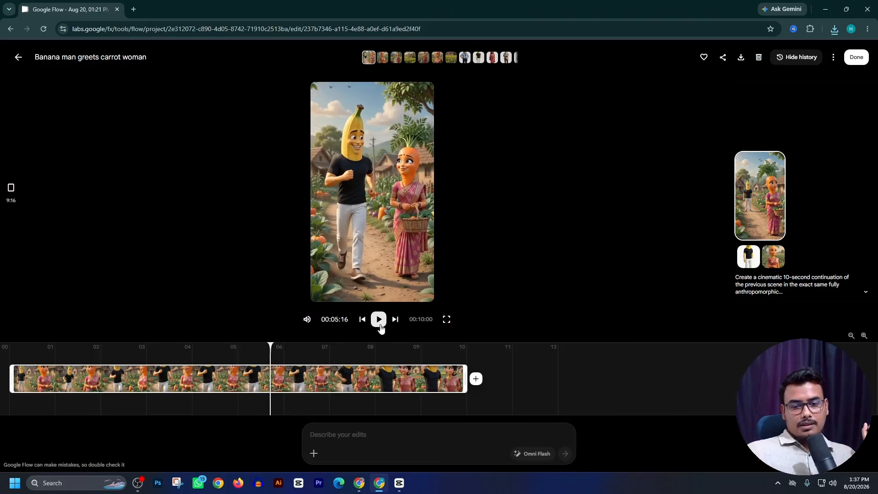
left_click(381, 328)
left_click(379, 326)
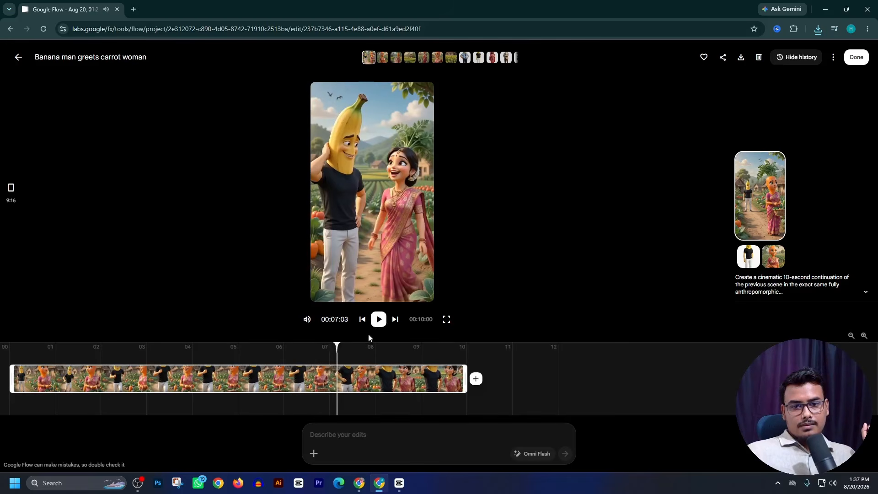
left_click_drag(336, 346, 320, 350)
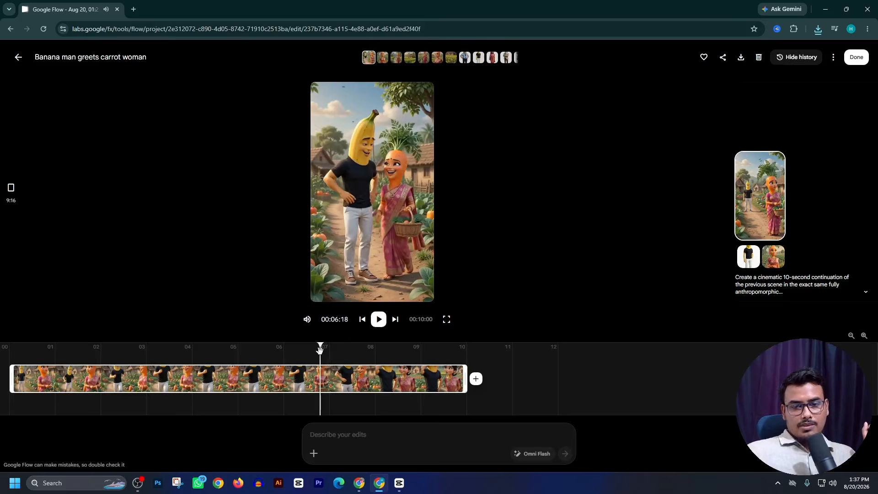
left_click(19, 58)
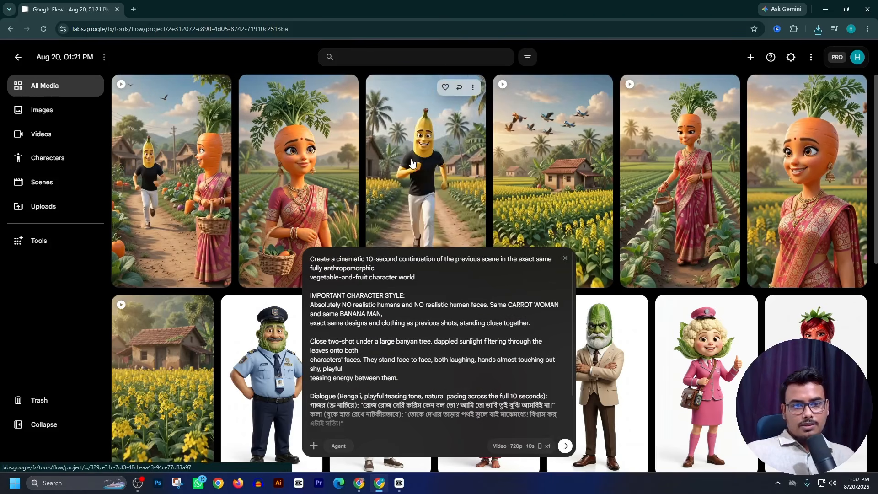
- Save the frame at 00:05:13 of "Banana man greets carrot woman" as an image and return to the media
left_click(156, 186)
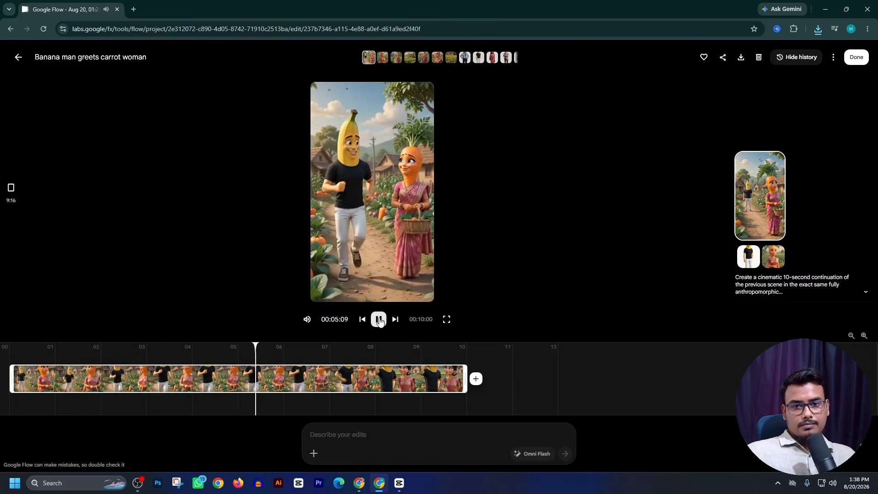
left_click(379, 319)
left_click(421, 96)
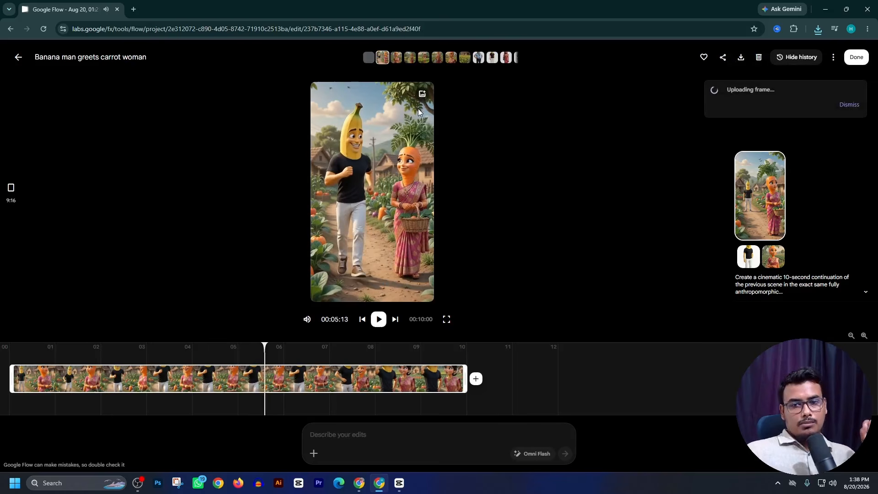
left_click(18, 57)
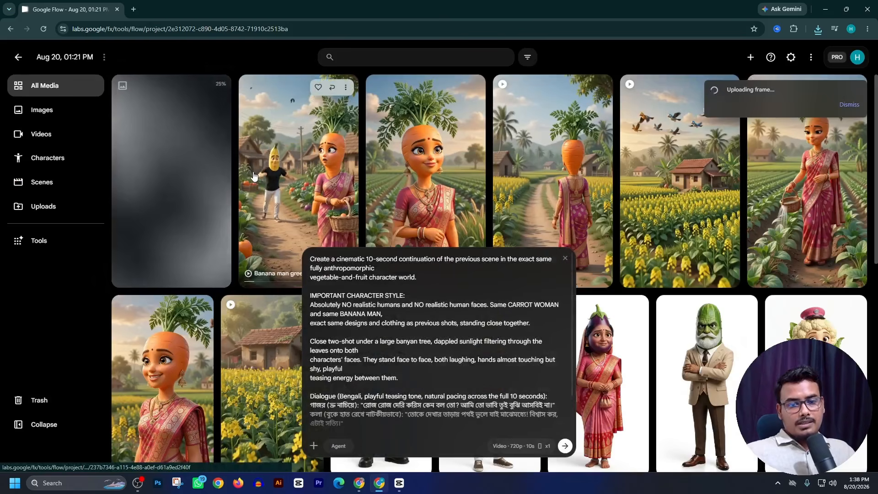
- Download "Banana man greets carrot woman" at 720p and place it in CapCut after the carrot woman walking clip at 20 seconds
left_click(348, 92)
mouse_move(338, 188)
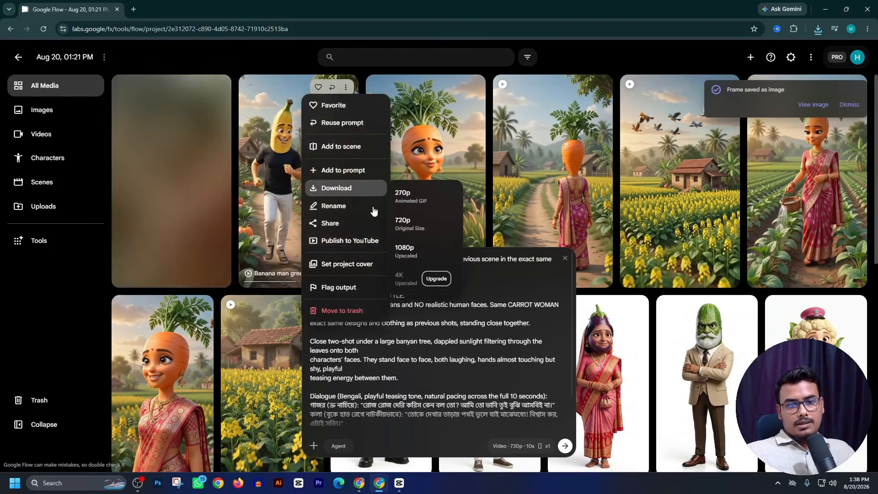
left_click(402, 223)
left_click_drag(741, 54, 487, 448)
left_click_drag(717, 379, 695, 381)
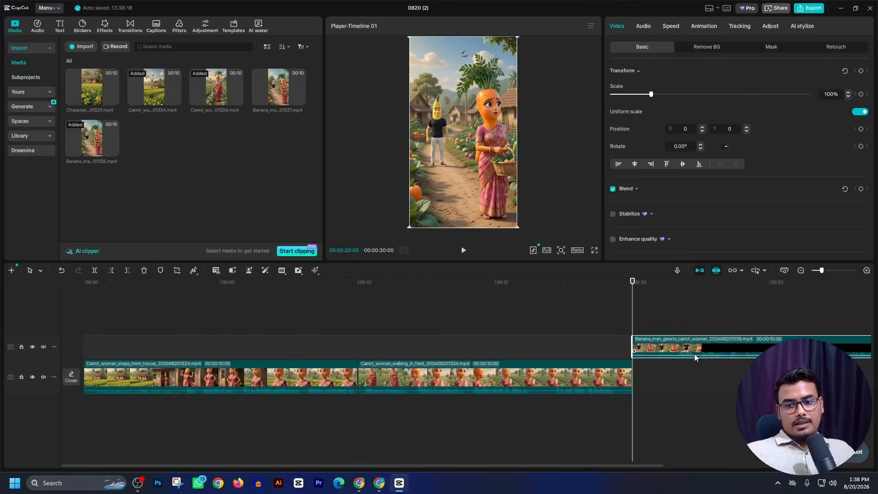
- Return to Google Flow, download the earlier "Banana man meeting carrot woman" video at 720p and bring it onto the CapCut timeline
left_click(841, 9)
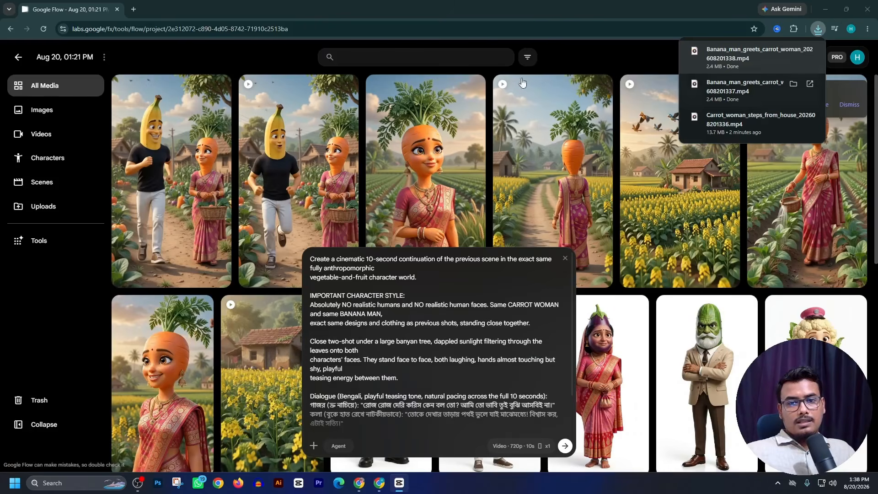
left_click(600, 88)
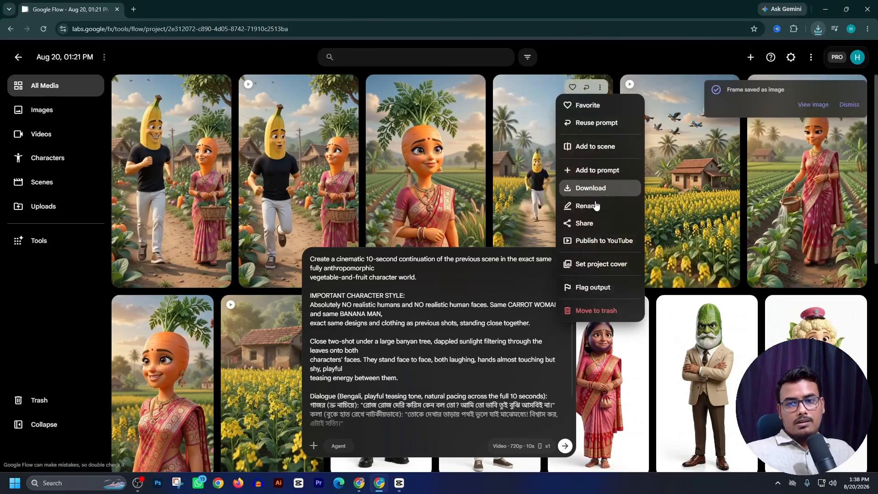
mouse_move(594, 188)
left_click(658, 222)
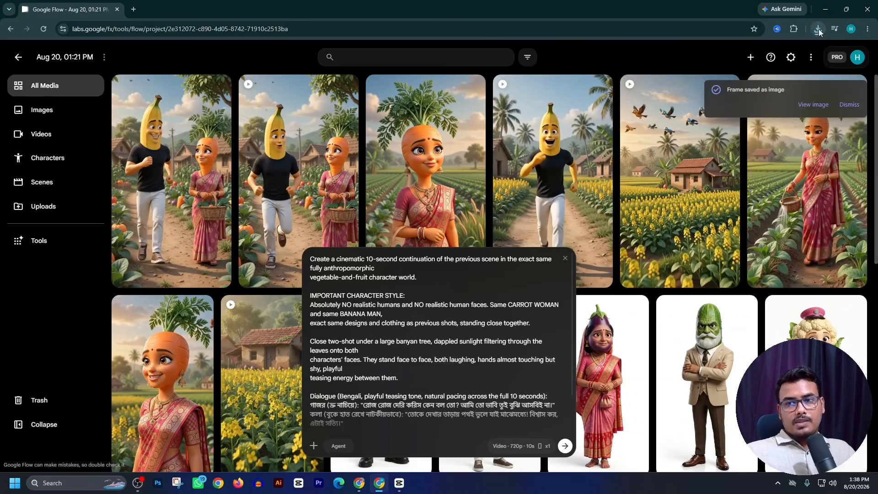
left_click(818, 31)
left_click_drag(746, 69, 861, 347)
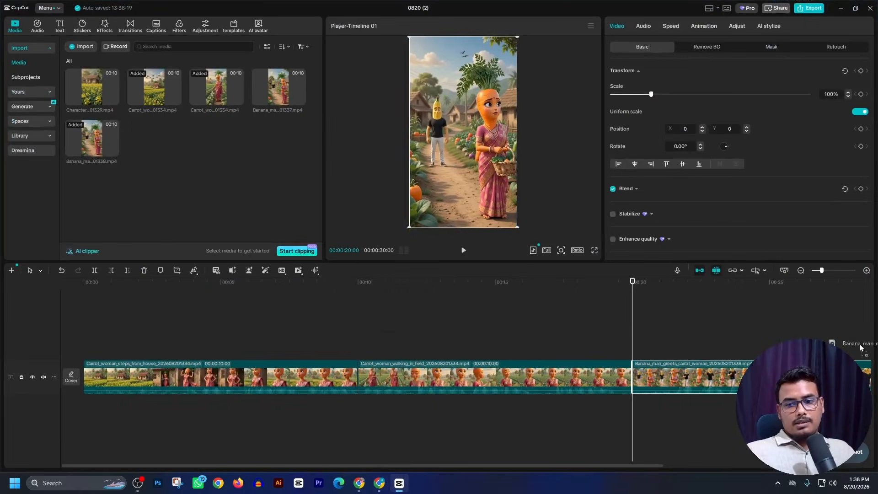
- Switch to Google Flow and attach the saved frame of the banana man and carrot woman to the banyan-tree video prompt
left_click(842, 9)
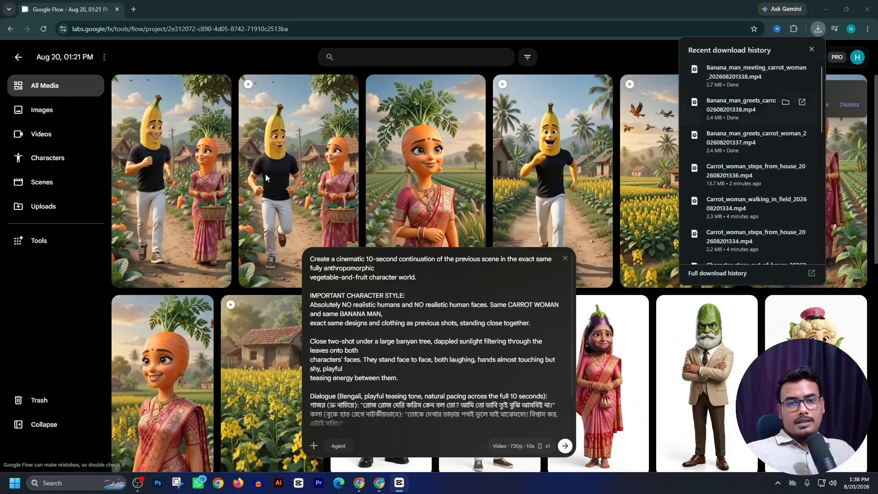
left_click_drag(228, 241, 400, 379)
scroll(401, 378, "down", 3)
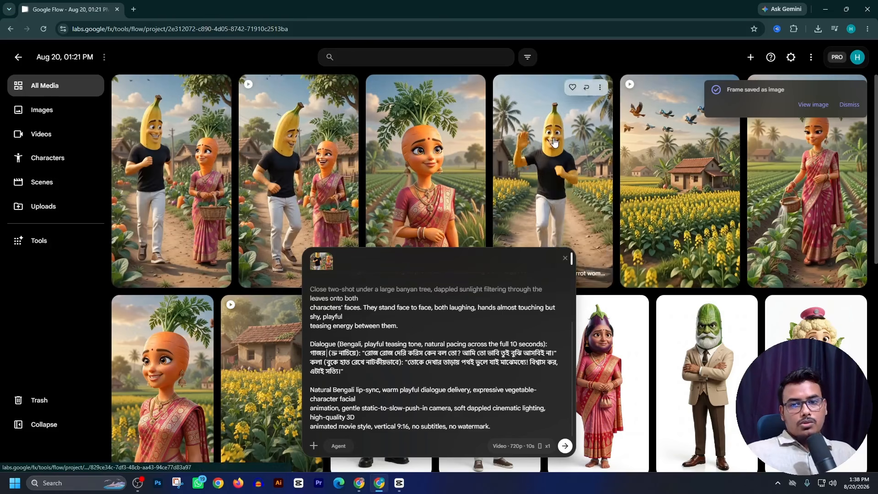
scroll(423, 150, "down", 3)
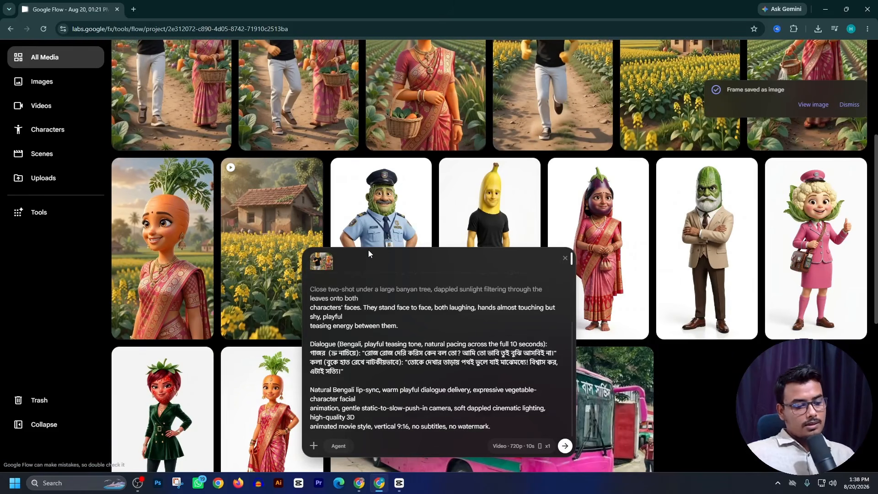
- Insert the "Saved Frame from Carrot woman walking in field" image as a reference after the carrot's name in the prompt's dialogue
type("@")
left_click(348, 100)
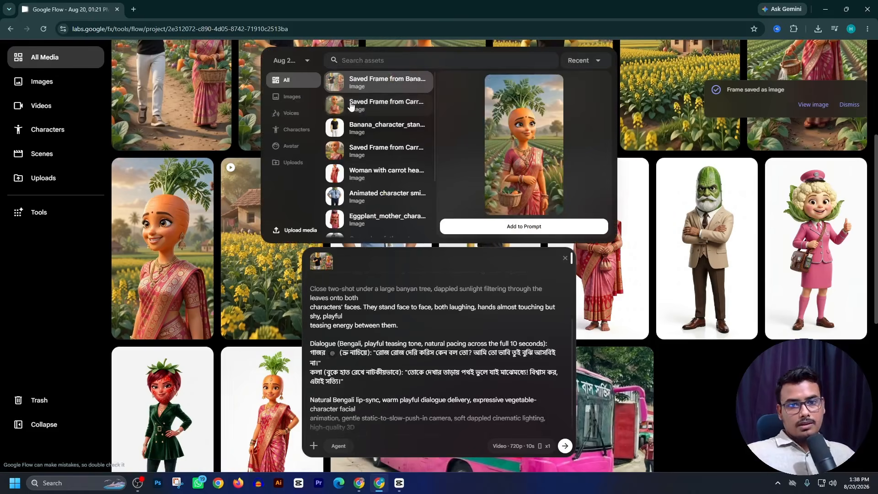
left_click(530, 226)
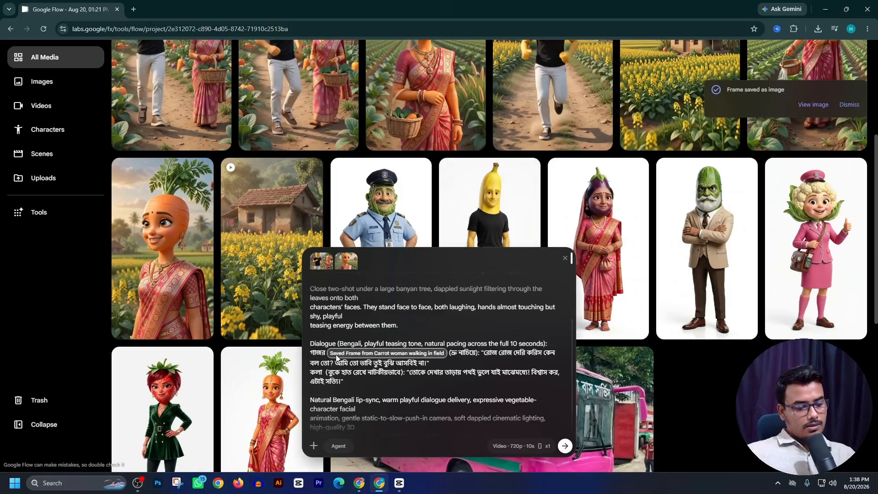
- Insert the standing banana character image as a reference after the banana's name in the dialogue, and generate the video
type("@")
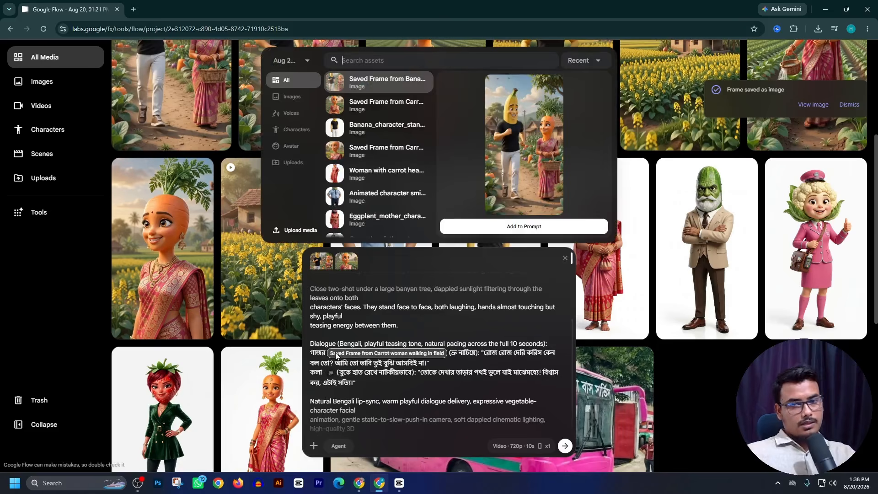
left_click(375, 129)
left_click(492, 226)
left_click(565, 446)
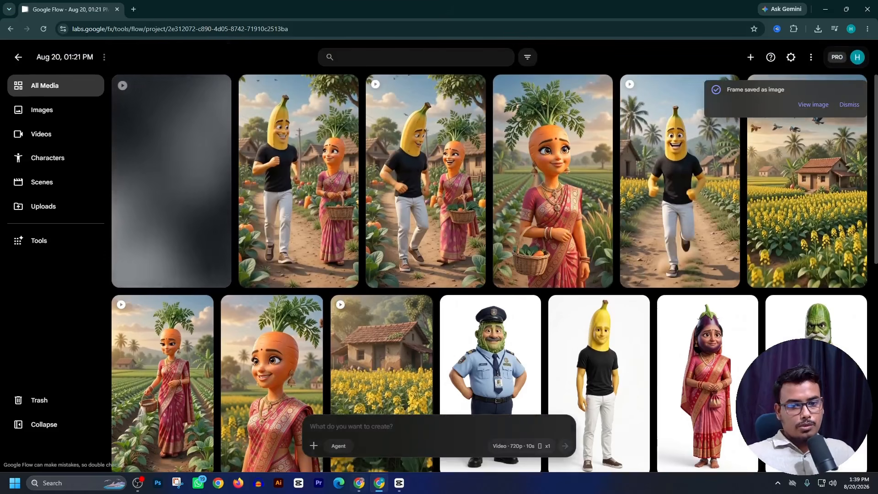
- Switch to CapCut and move the Banana_man_meeting_carrot_woman clip onto the main track, directly after the Banana_man_greets_carrot_woman clip
left_click(392, 483)
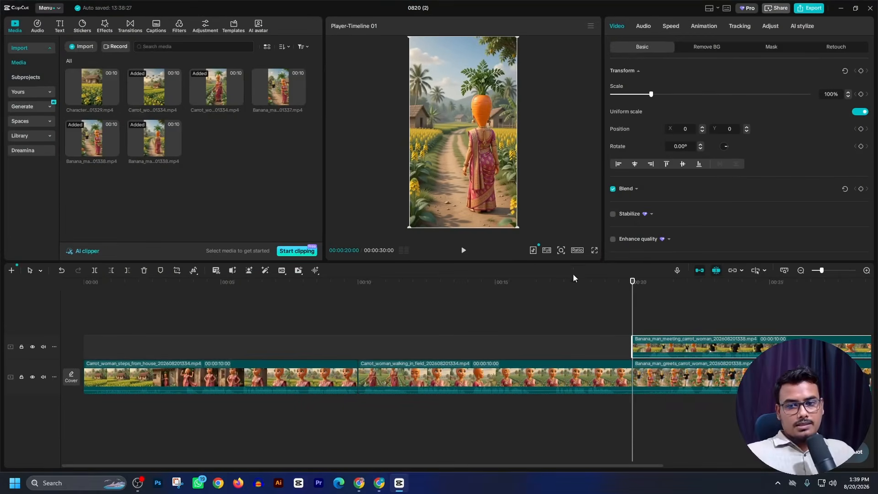
left_click(467, 251)
left_click(466, 251)
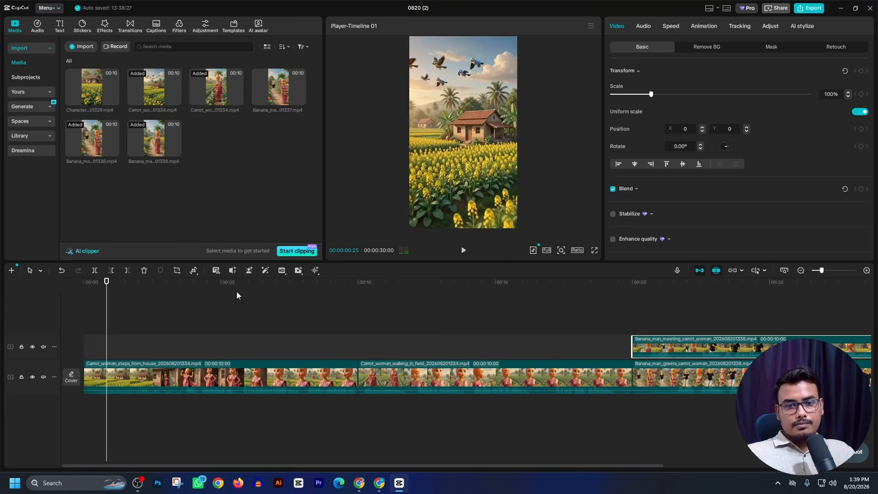
left_click_drag(106, 293, 637, 386)
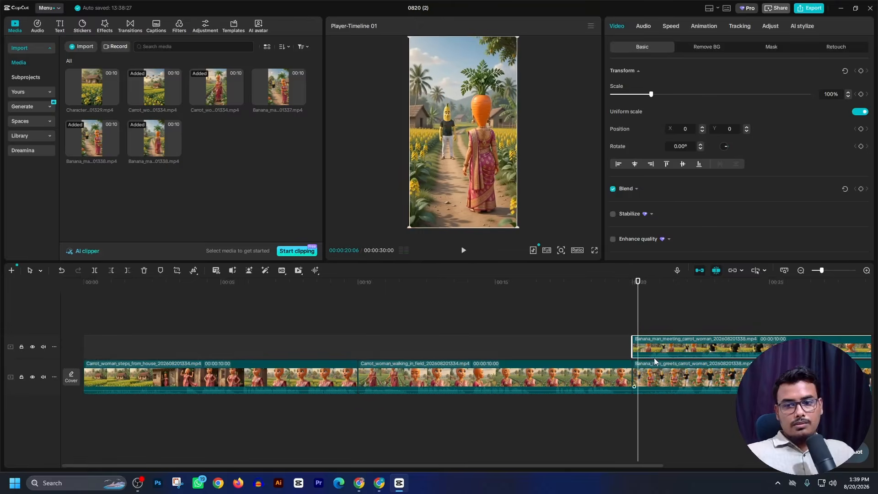
left_click_drag(666, 351, 723, 386)
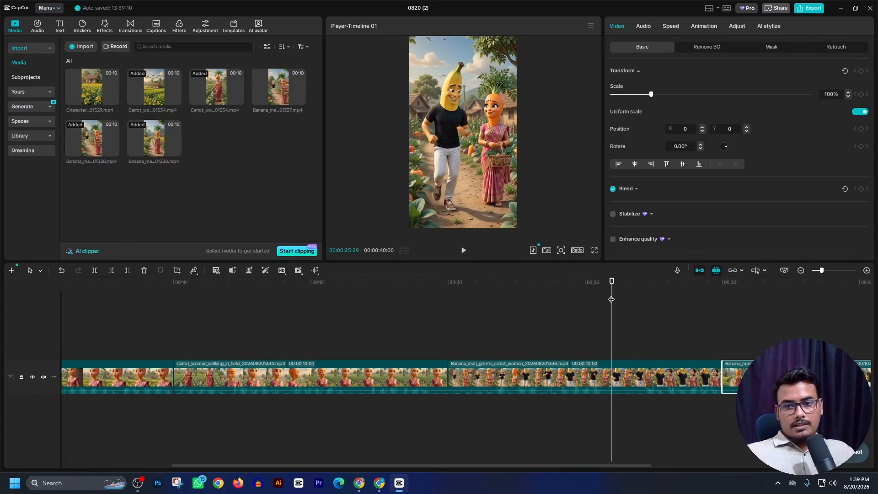
- Trim the end of the Banana_man_greets_carrot_woman clip at 00:00:26:26
left_click_drag(635, 311, 636, 315)
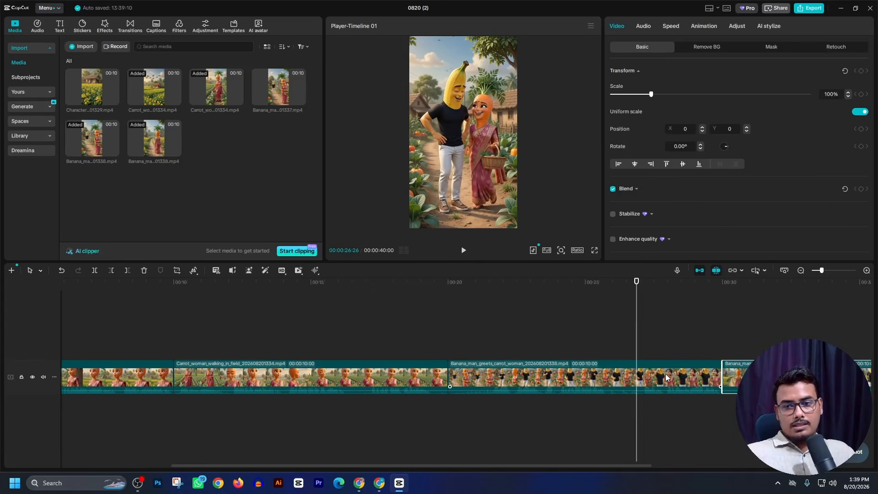
left_click(128, 271)
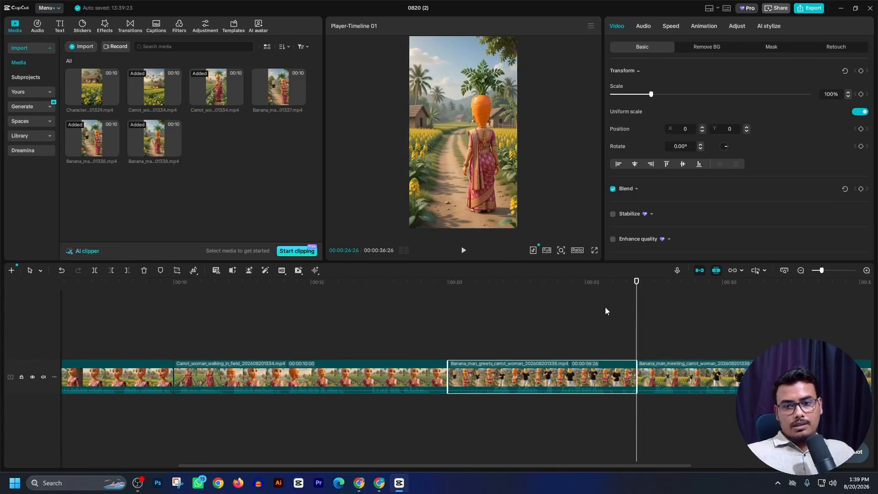
- Preview the Banana_man_meeting_carrot_woman clip and trim away its beginning up to 00:00:32:06
left_click_drag(660, 314, 680, 311)
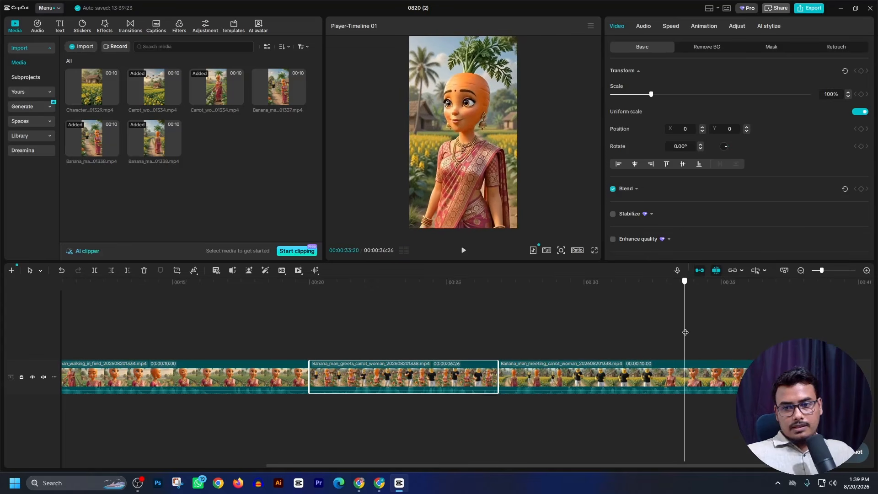
left_click_drag(679, 340, 612, 360)
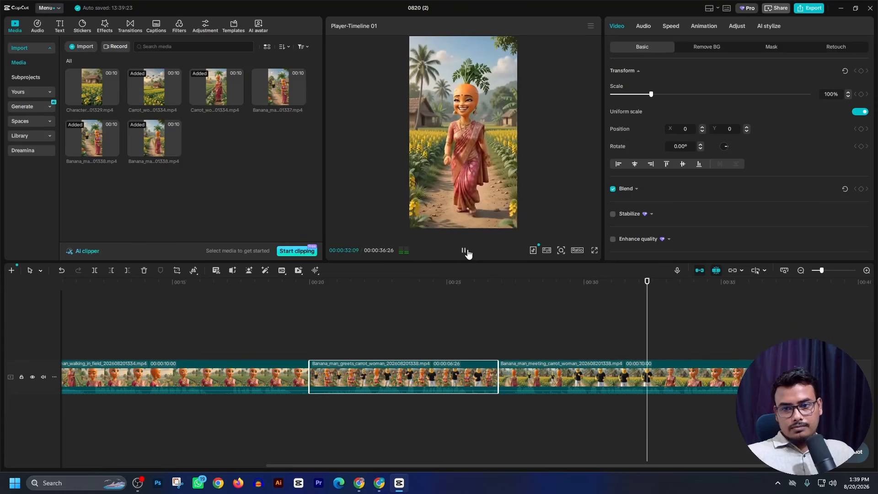
left_click(660, 322)
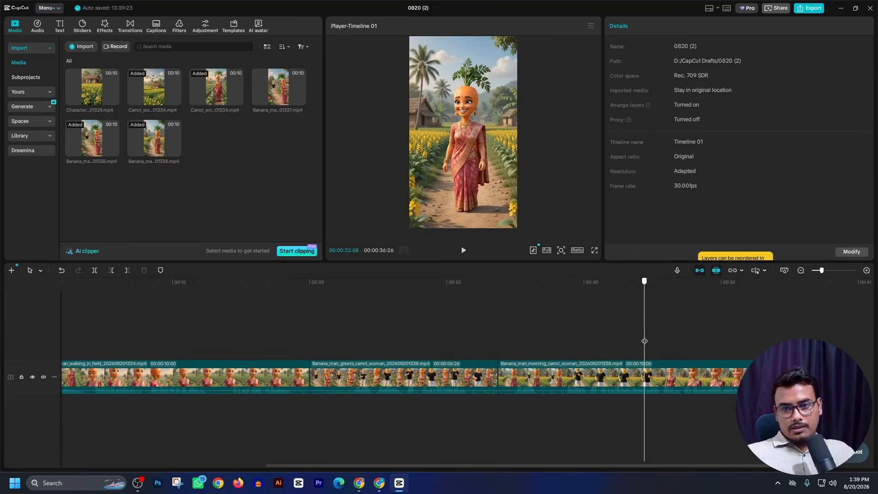
left_click(640, 371)
left_click(111, 270)
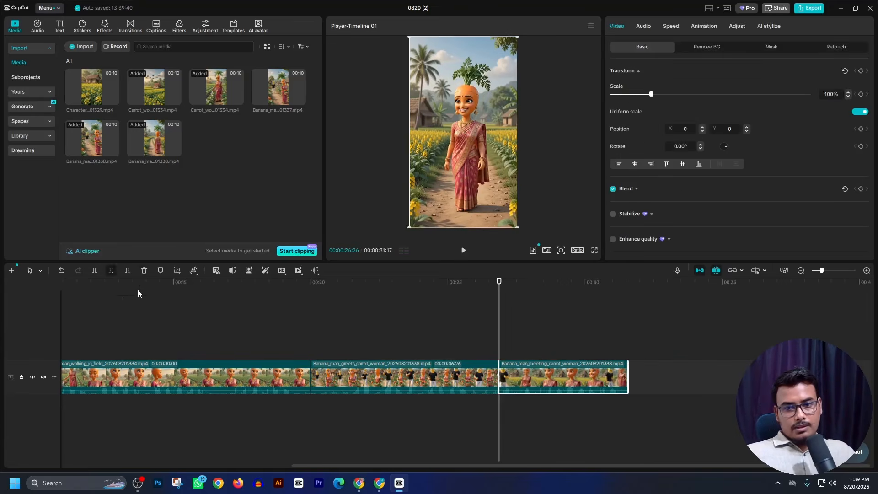
- Play across the cut between the two banana man clips and trim the end of the greeting clip at 00:00:25:23
left_click(378, 283)
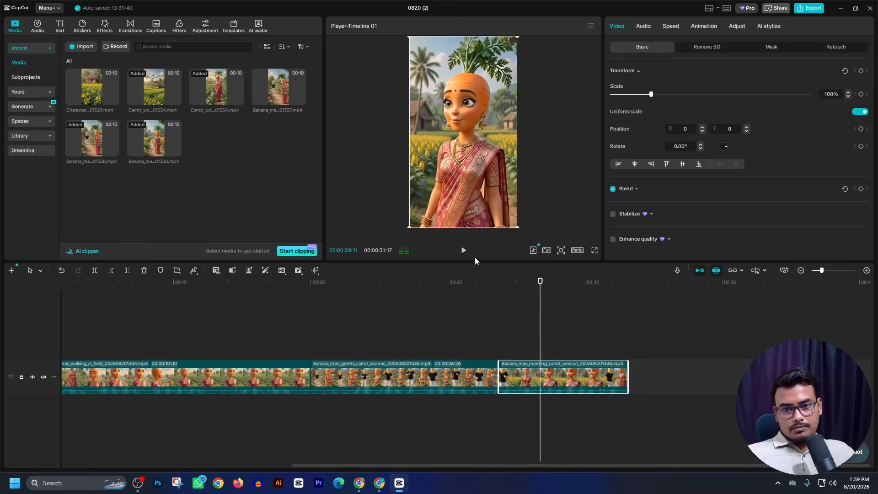
left_click_drag(537, 294, 470, 335)
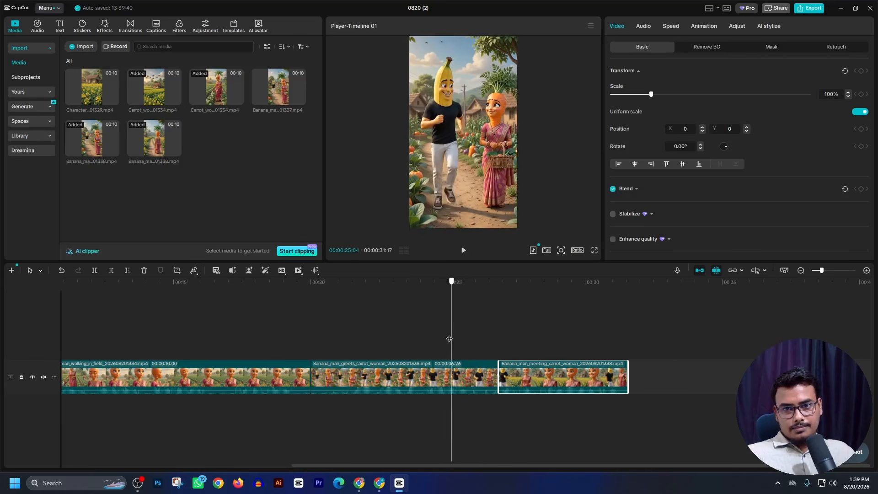
left_click_drag(449, 339, 469, 356)
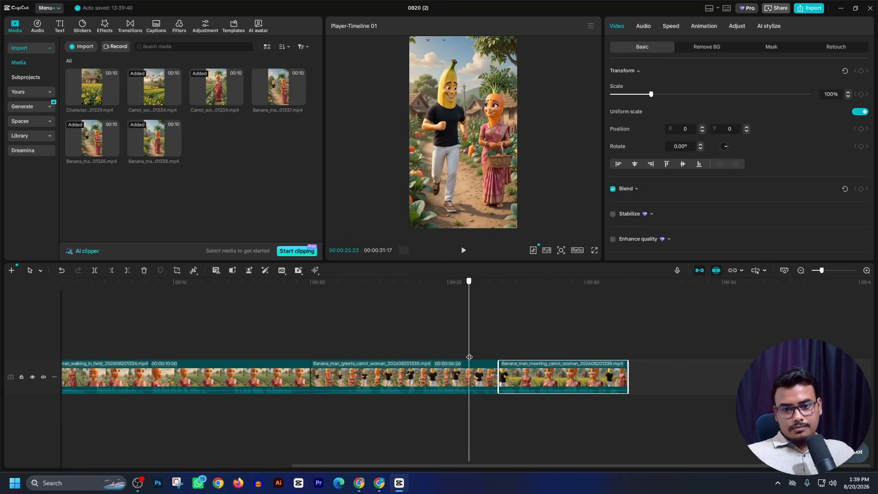
left_click(128, 270)
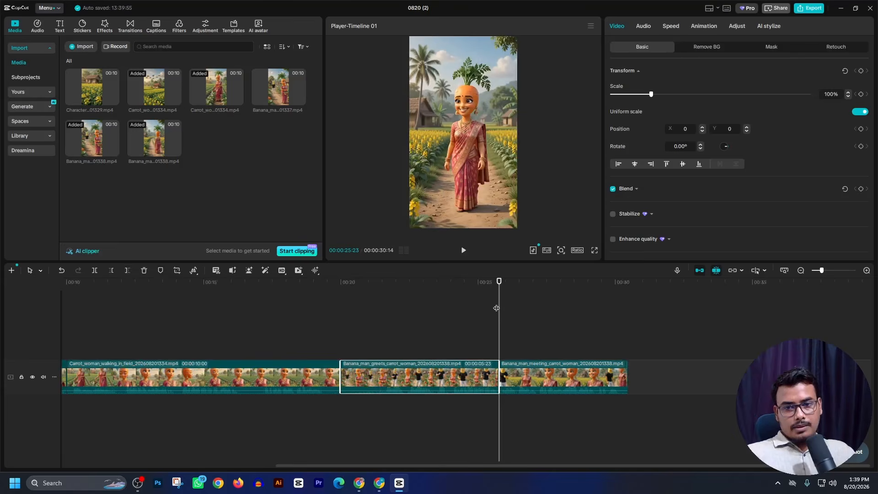
- Play the trimmed meeting clip and check its ending up to the end of the timeline
left_click(463, 251)
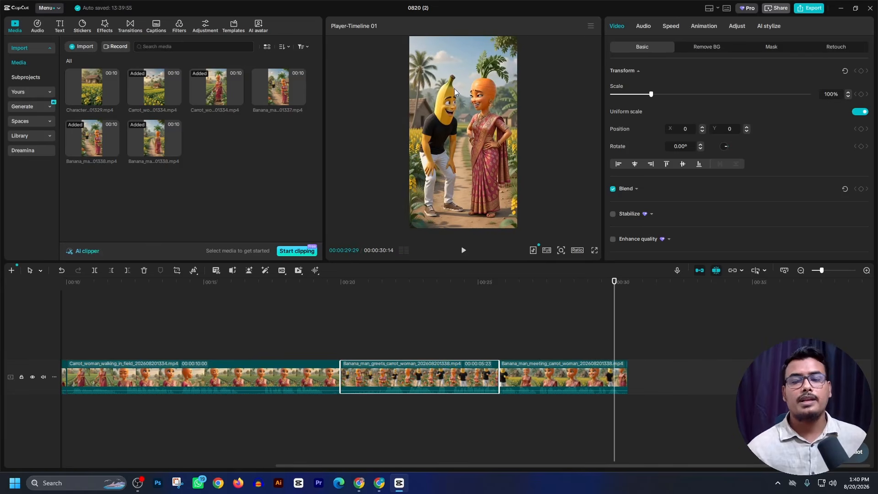
left_click_drag(616, 307, 773, 314)
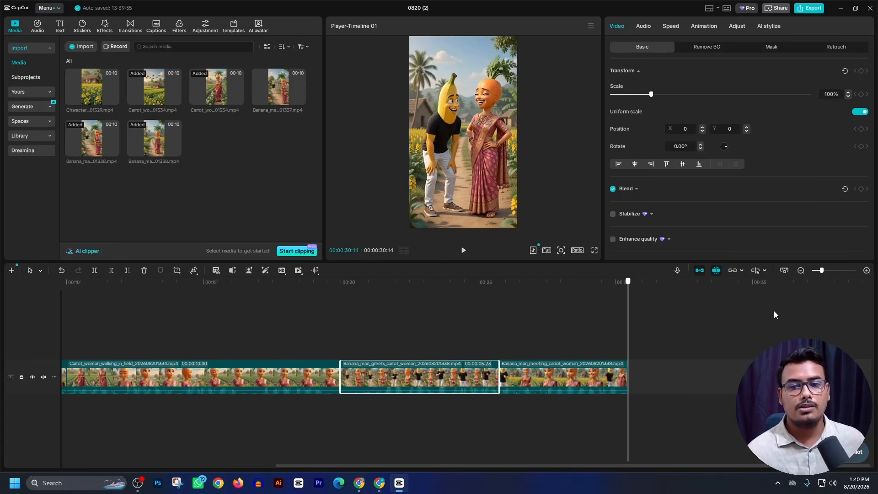
left_click_drag(628, 350, 813, 402)
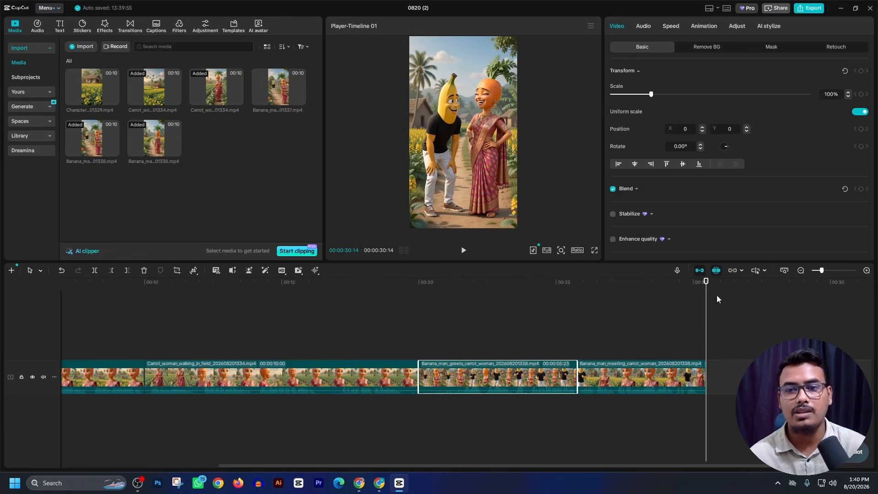
left_click_drag(704, 302, 696, 316)
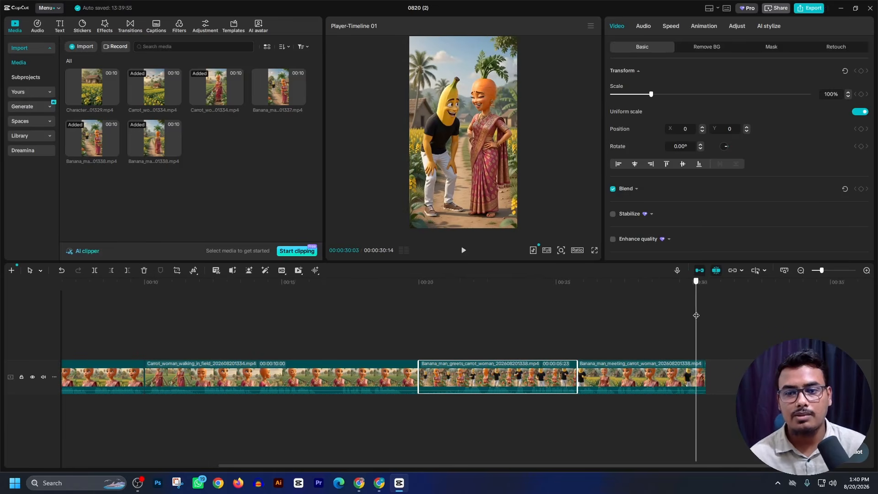
- Switch to Google Flow, play the newly generated banyan-tree video to check the characters, and return to the project's media
double_click(833, 7)
left_click(840, 9)
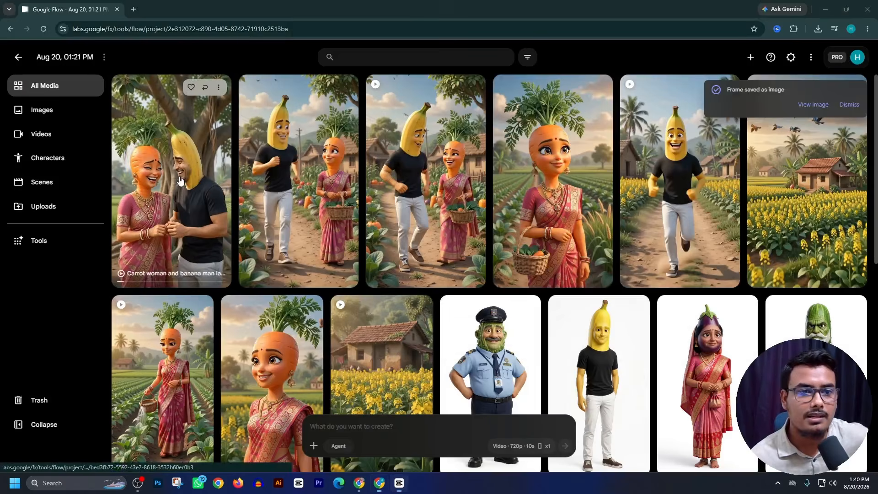
left_click(173, 192)
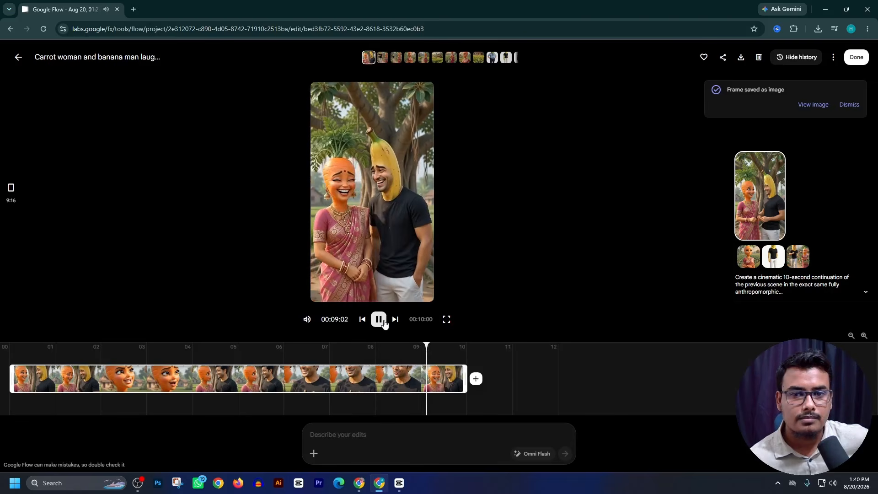
left_click(378, 319)
left_click(18, 58)
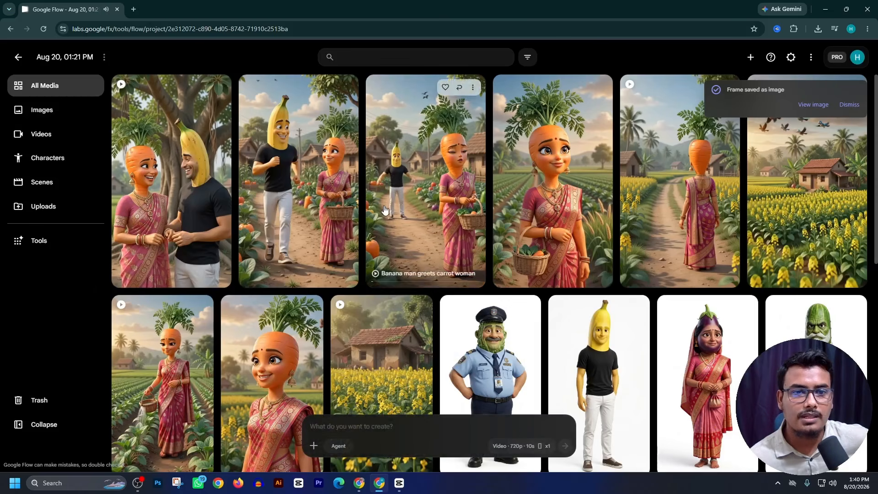
- Dismiss the saved-frame notification and reuse the banyan-tree video's prompt with its reference images
left_click(849, 109)
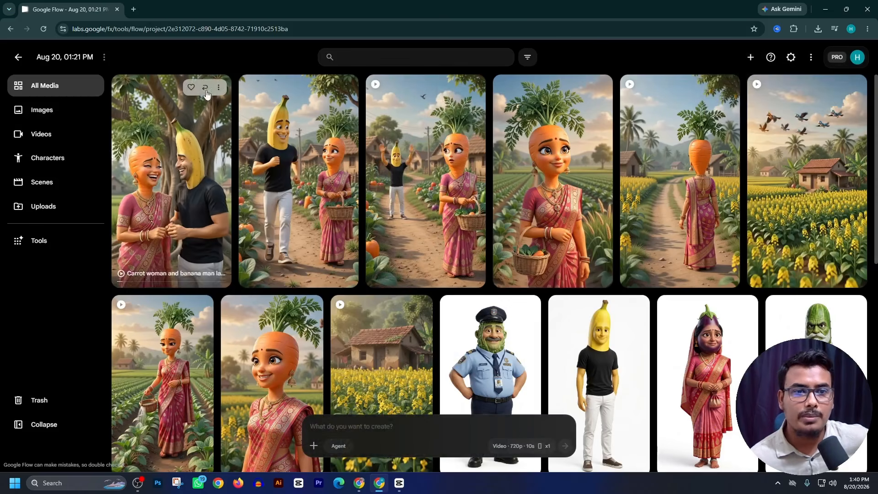
left_click(205, 87)
scroll(388, 348, "down", 3)
scroll(388, 350, "up", 3)
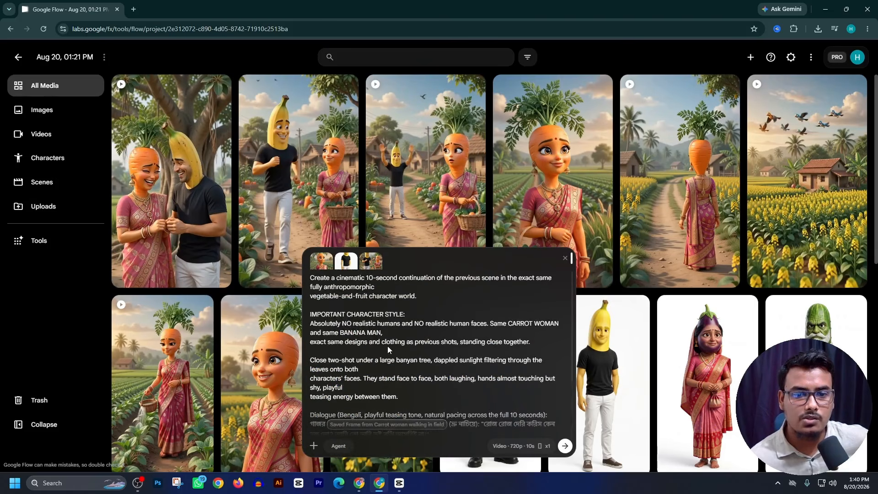
- Open the গাজরের গল্প ভিডিও প্রম্পট document in Claude, copy its mandatory CHARACTER LOCK prompt, and return to Google Flow
left_click(354, 484)
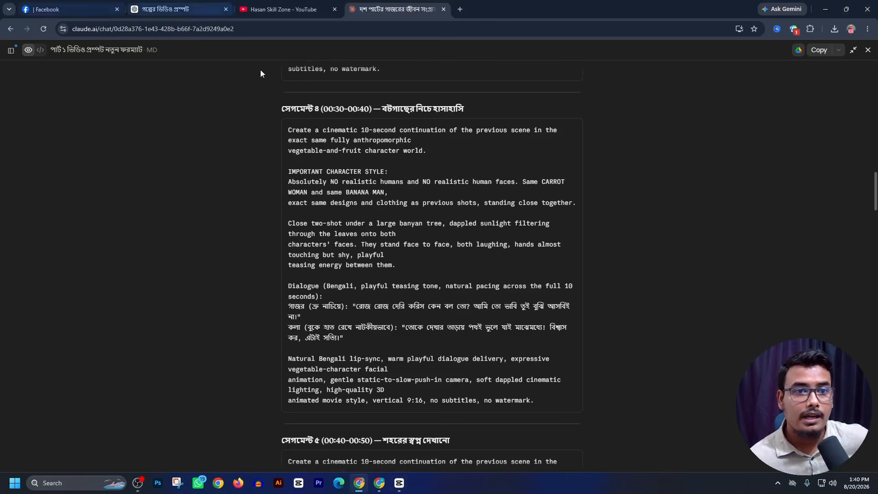
scroll(440, 233, "up", 1)
left_click(867, 49)
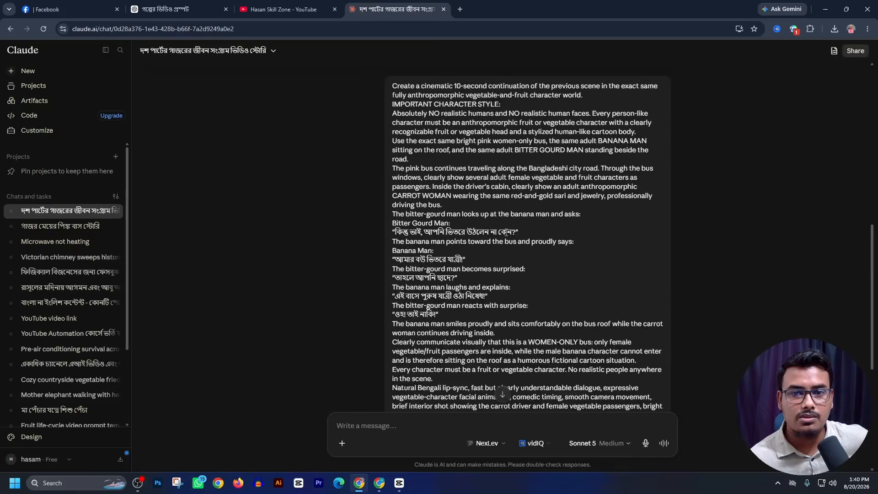
scroll(508, 239, "up", 5)
scroll(483, 330, "down", 4)
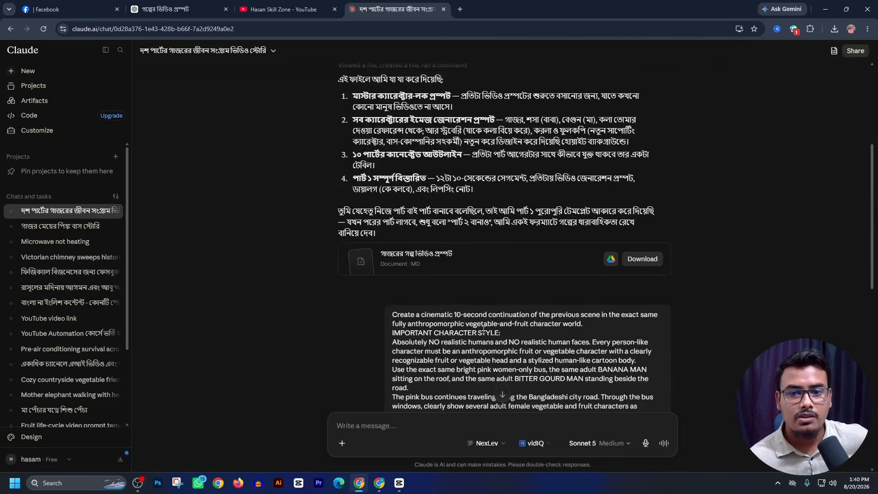
left_click(451, 261)
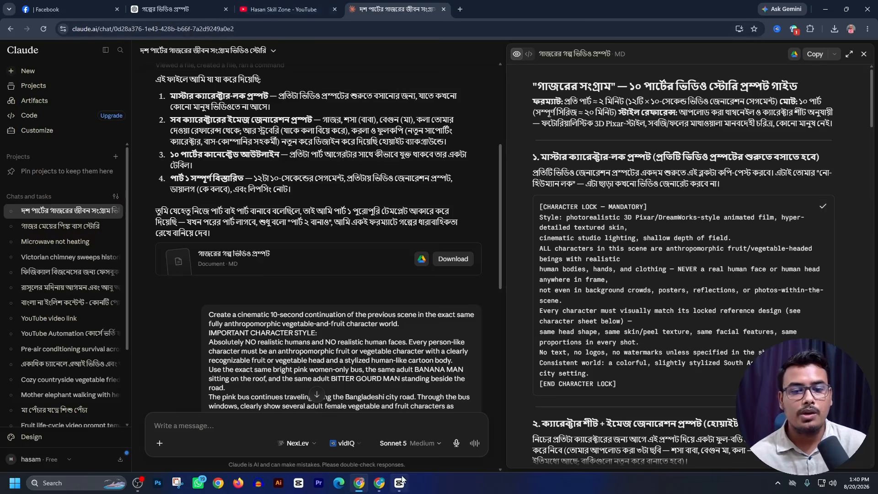
left_click(379, 482)
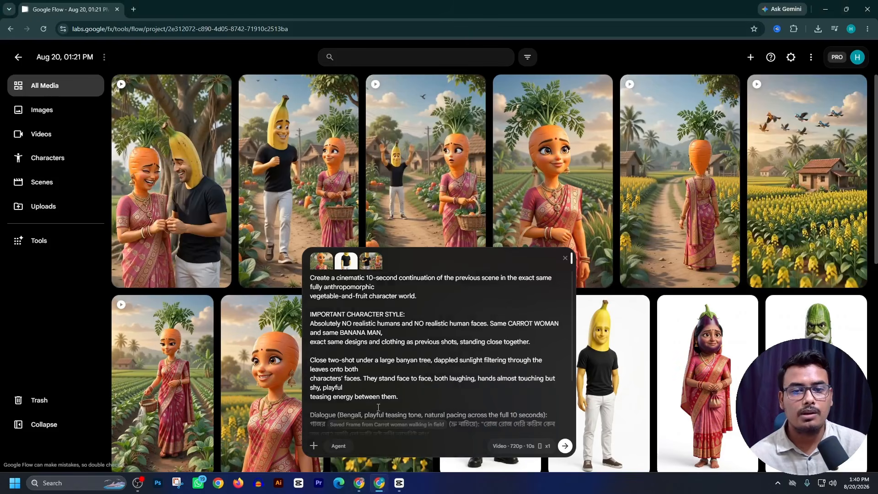
- Paste the mandatory CHARACTER LOCK block at the start of the reused banyan-tree prompt and generate the 10-second video
left_click(310, 277)
type("[CHARACTER LOCK — MANDATORY] Style: photorealistic 3D Pixar/DreamWorks-style animated film, hyper-detailed textured skin, cinematic studio lighting, shallow depth of field. ALL characters in this scene are anthropomorphic fruit/vegetable-headed beings with realistic human bodies, hands, and clothing — NEVER a real human face or human head anywhere in frame, not even in background crowds, posters, reflections, or photos-within-the-scene. Every character must visually match its locked reference design (see character sheet below) — same head shape, same skin/peel texture, same facial features, same proportions in every shot. No text, no logos, no watermarks unless specified in the shot. Consistent world: a colorful, slightly stylized South Asian small-town-to-city setting. [END CHARACTER LOCK]")
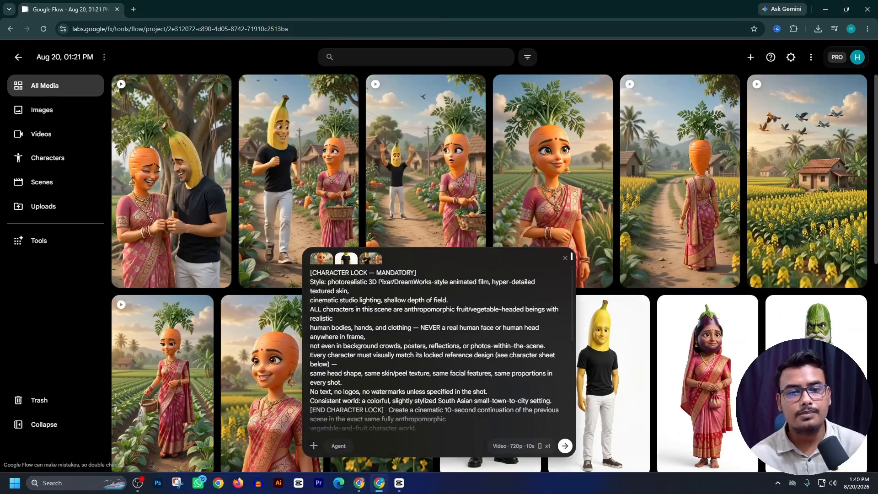
scroll(404, 339, "down", 2)
scroll(439, 365, "down", 5)
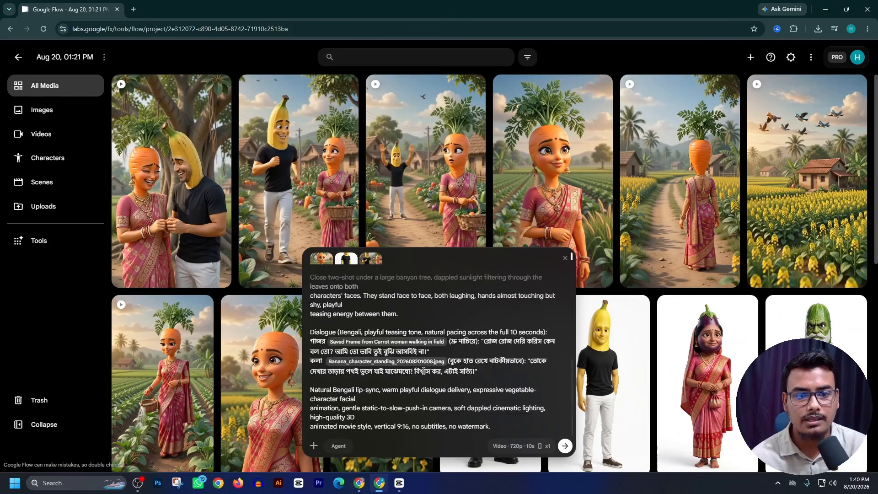
left_click(566, 446)
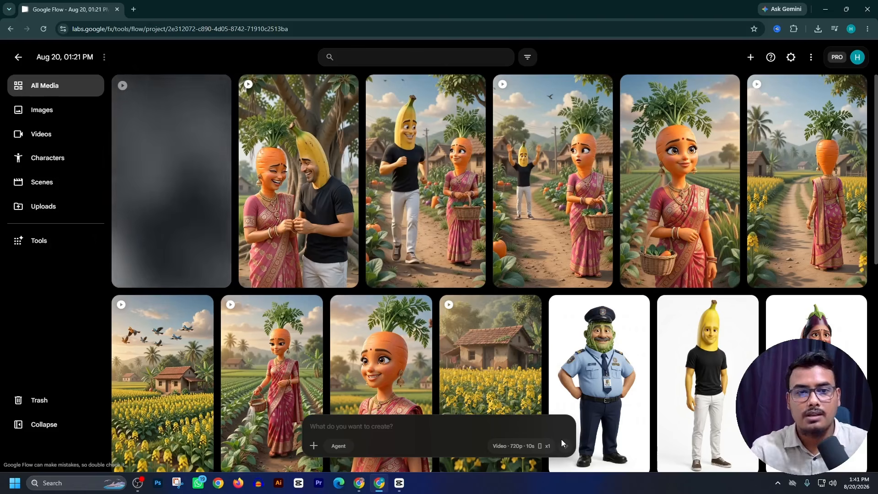
- Play the earlier banyan-tree video to check the banana man's face, and return to the project's media
left_click(340, 173)
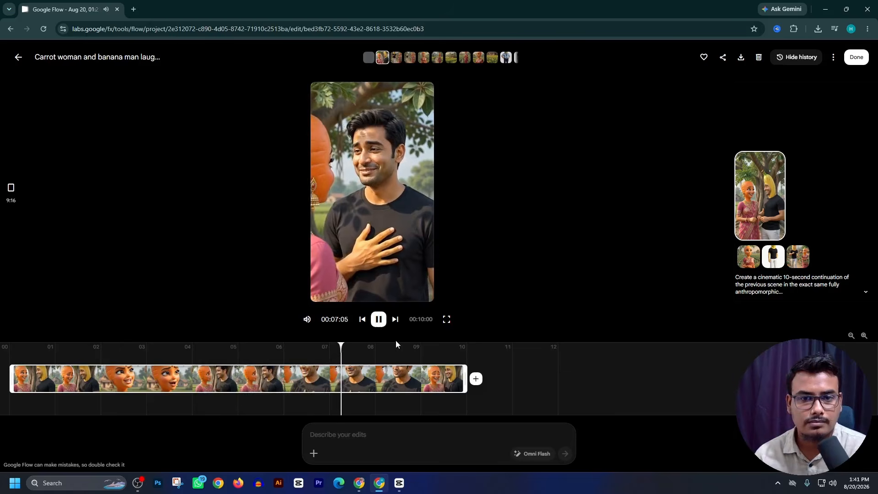
left_click(19, 59)
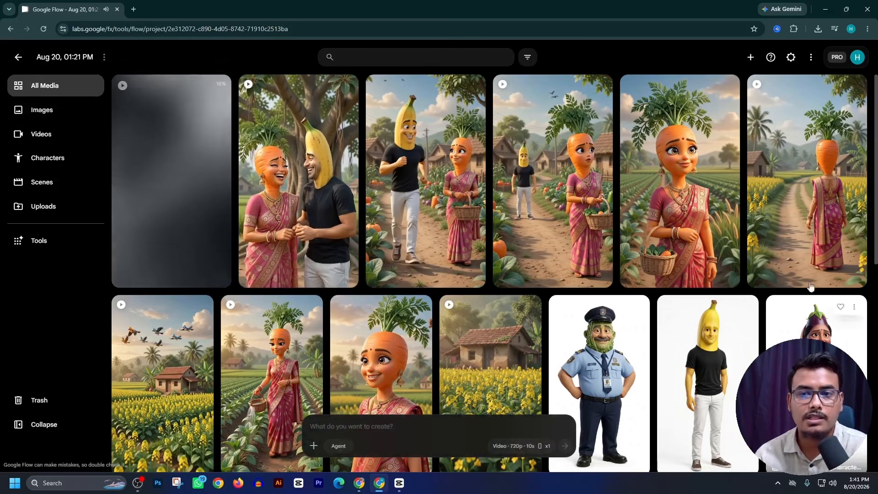
mouse_move(811, 283)
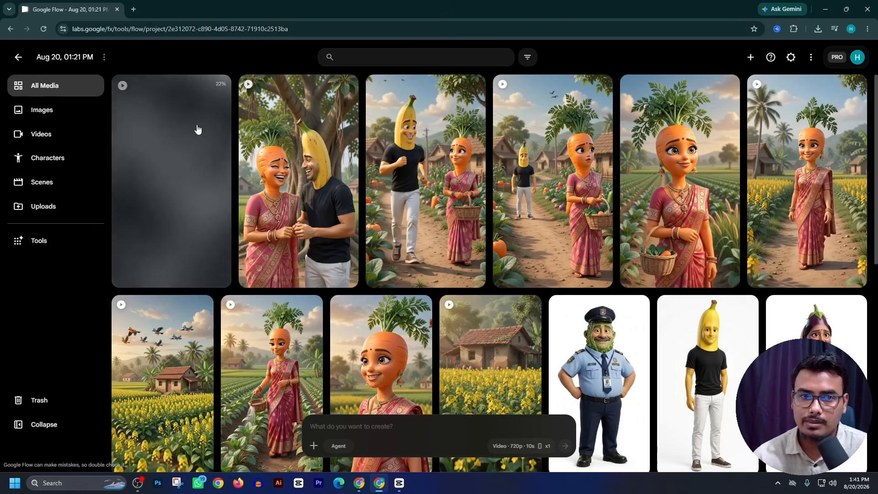
- Switch to Claude and paste the mandatory CHARACTER LOCK block into the chat's message draft
left_click(825, 10)
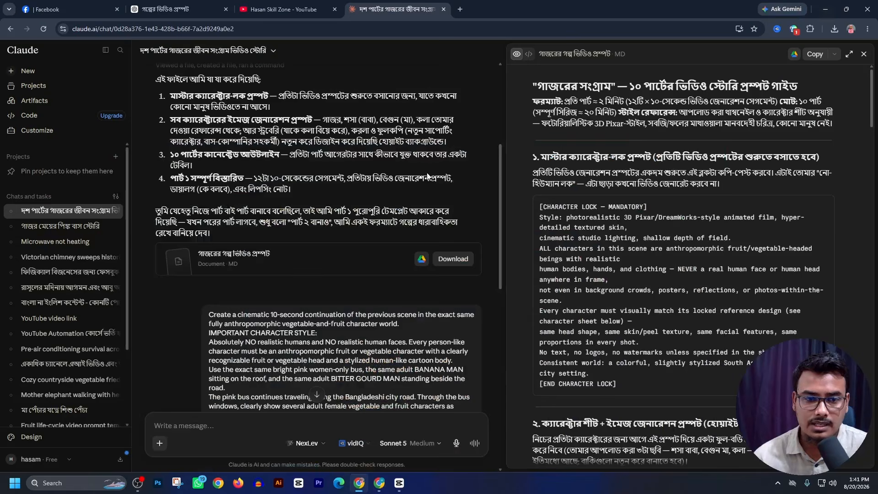
scroll(490, 241, "down", 15)
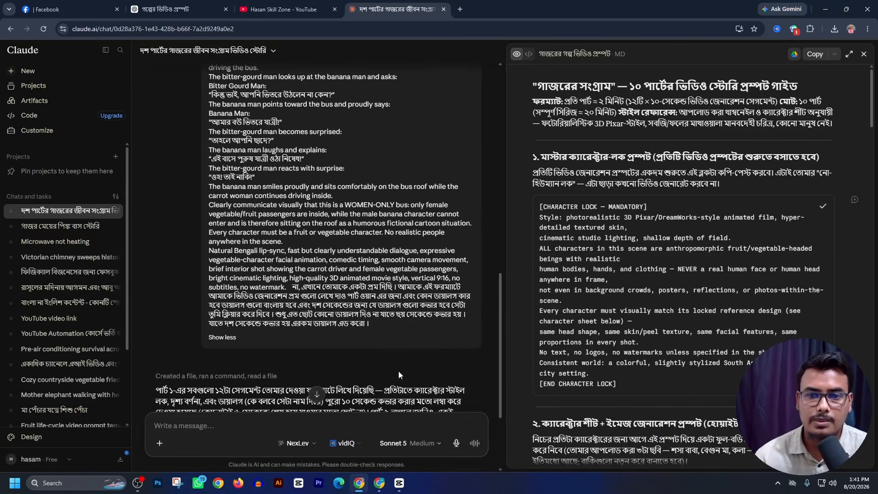
left_click(279, 425)
type("[CHARACTER LOCK — MANDATORY] Style: photorealistic 3D Pixar/DreamWorks-style animated film, hyper-detailed textured skin, cinematic studio lighting, shallow depth of field. ALL characters in this scene are anthropomorphic fruit/vegetable-headed beings with realistic human bodies, hands, and clothing — NEVER a real human face or human head anywhere in frame, not even in background crowds, posters, reflections, or photos-within-the-scene. Every character must visually match its locked reference design (see character sheet below) — same head shape, same skin/peel texture, same facial features, same proportions in every shot. No text, no logos, no watermarks unless specified in the shot. Consistent world: a colorful, slightly stylized South Asian small-town-to-city setting. [END CHARACTER LOCK]")
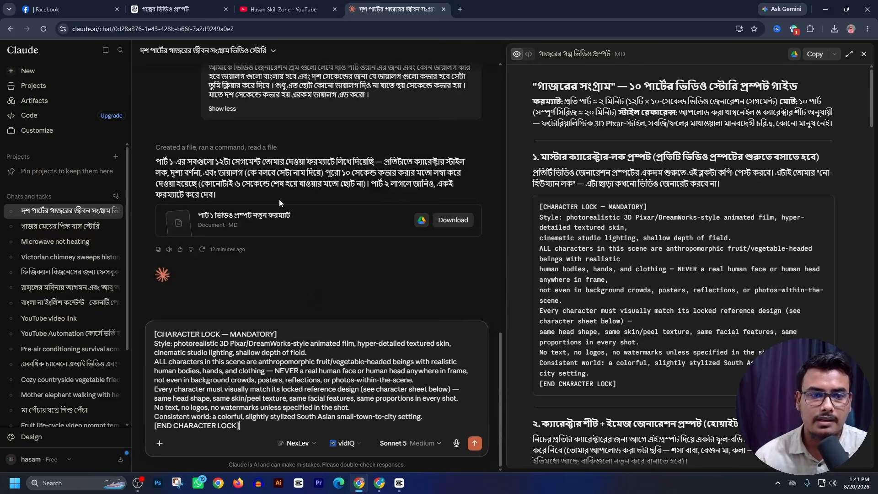
- Open the পার্ট ১ ভিডিও প্রম্পট নতুন ফরম্যাট document, copy the সেগমেন্ট ৫ (00:40-00:50) prompt, and return to Google Flow
left_click(270, 228)
scroll(700, 221, "down", 15)
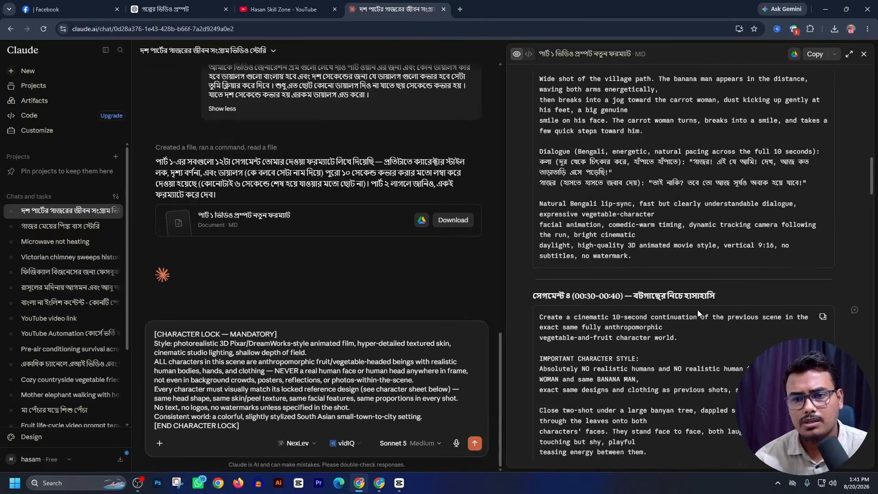
scroll(697, 309, "down", 8)
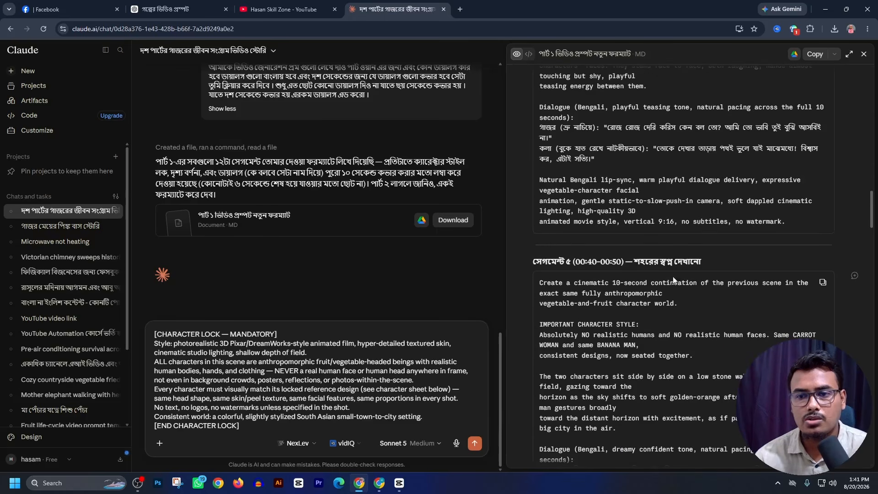
scroll(692, 272, "down", 2)
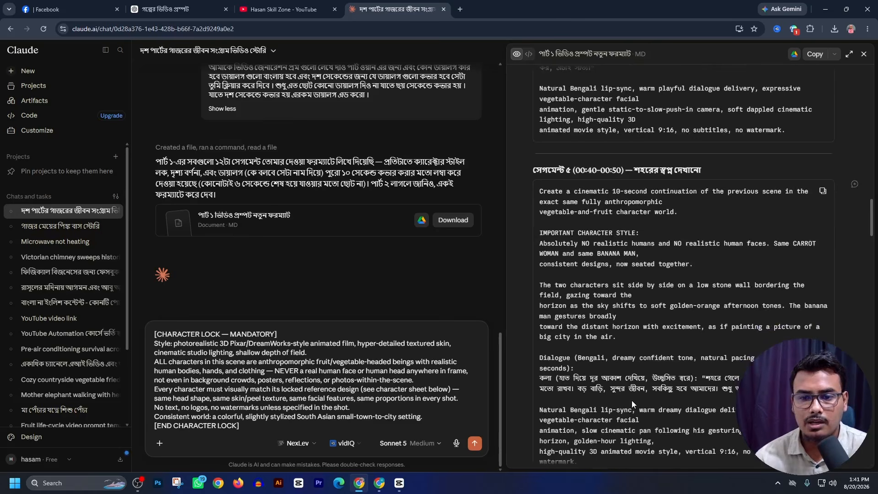
scroll(718, 233, "down", 3)
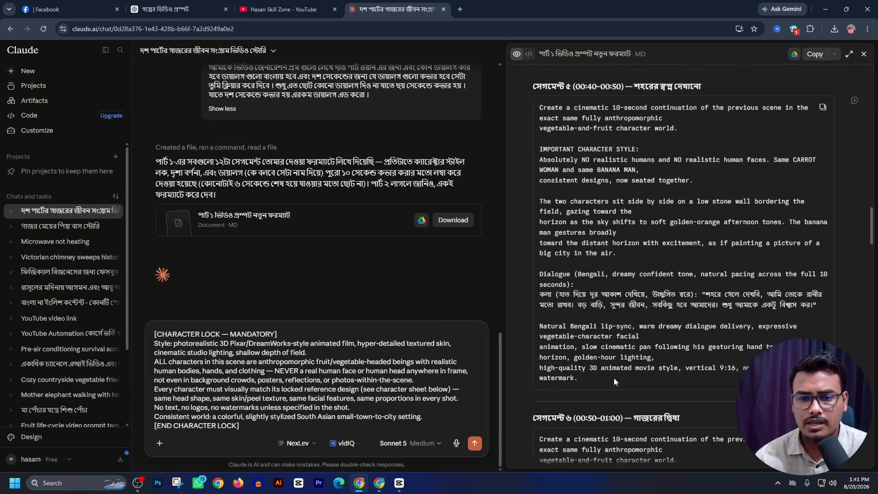
scroll(718, 234, "up", 3)
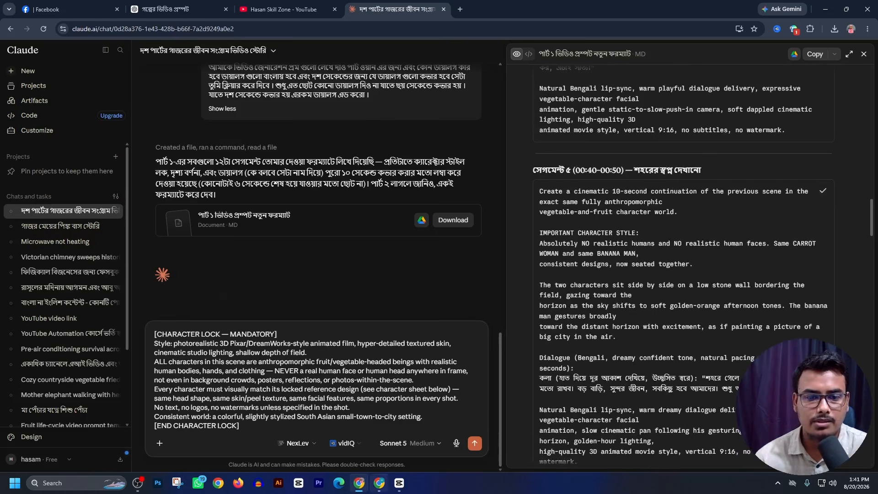
left_click(379, 482)
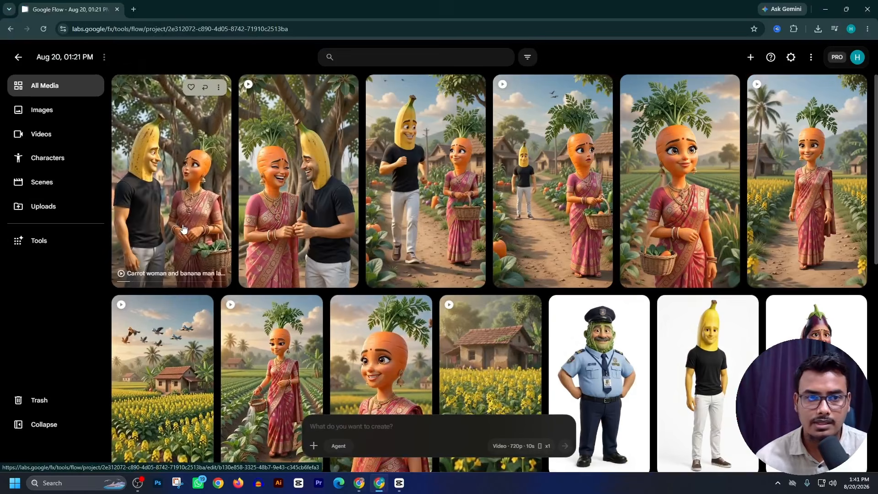
- Play the regenerated banyan-tree video to check both characters, and return to the project's media
left_click(179, 222)
left_click(377, 320)
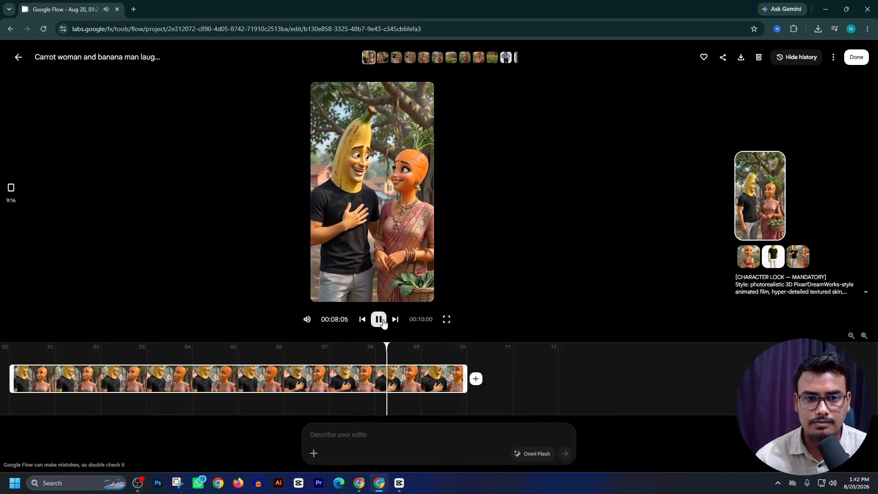
left_click(383, 323)
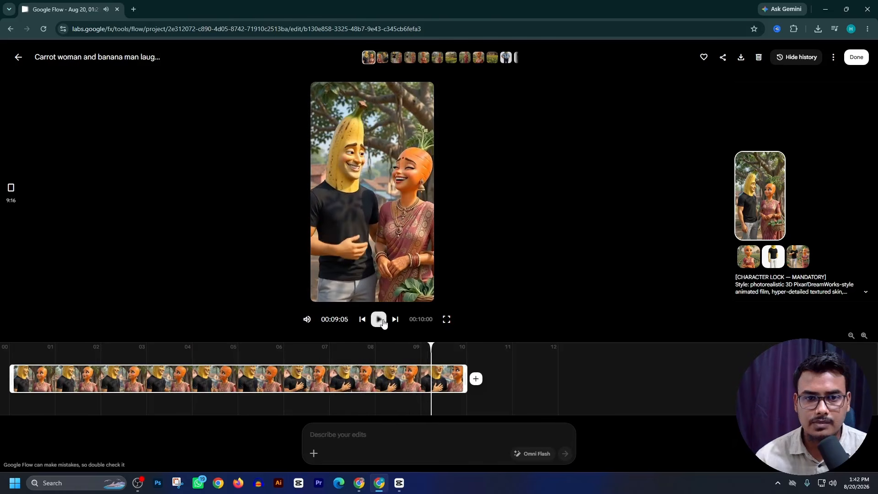
left_click(20, 62)
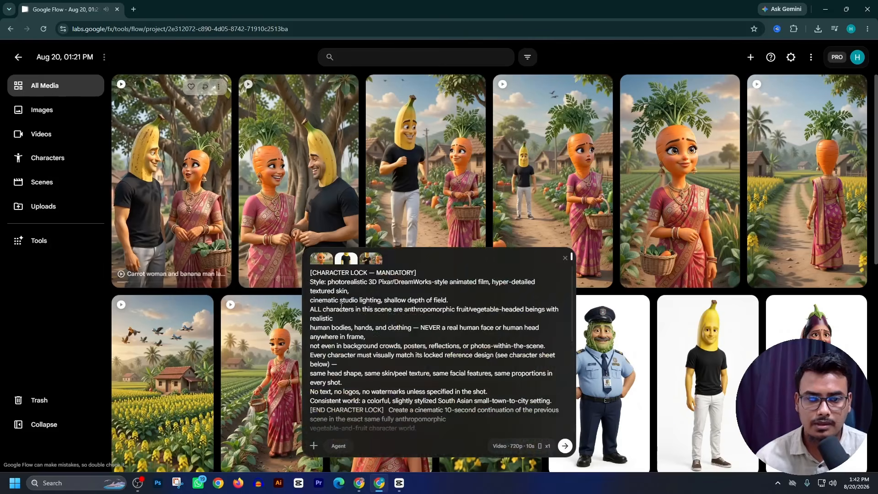
- Reuse the regenerated video's prompt, keeping the CHARACTER LOCK block and replacing the scene text after it with the copied সেগমেন্ট ৫ prompt
scroll(377, 324, "down", 1)
left_click_drag(388, 366, 519, 490)
type("[CHARACTER LOCK — MANDATORY] Style: photorealistic 3D Pixar/DreamWorks-style animated film, hyper-detailed textured skin, cinematic studio lighting, shallow depth of field. ALL characters in this scene are anthropomorphic fruit/vegetable-headed beings with realistic human bodies, hands, and clothing — NEVER a real human face or human head anywhere in frame, not even in background crowds, posters, reflections, or photos-within-the-scene. Every character must visually match its locked reference design (see character sheet below) — same head shape, same skin/peel texture, same facial features, same proportions in every shot. No text, no logos, no watermarks unless specified in the shot. Consistent world: a colorful, slightly stylized South Asian small-town-to-city setting. [END CHARACTER LOCK]")
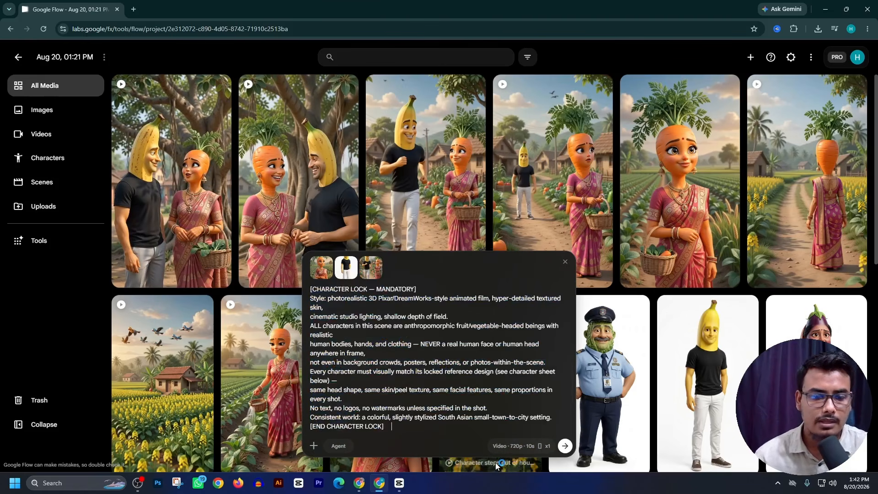
key("ctrl+v")
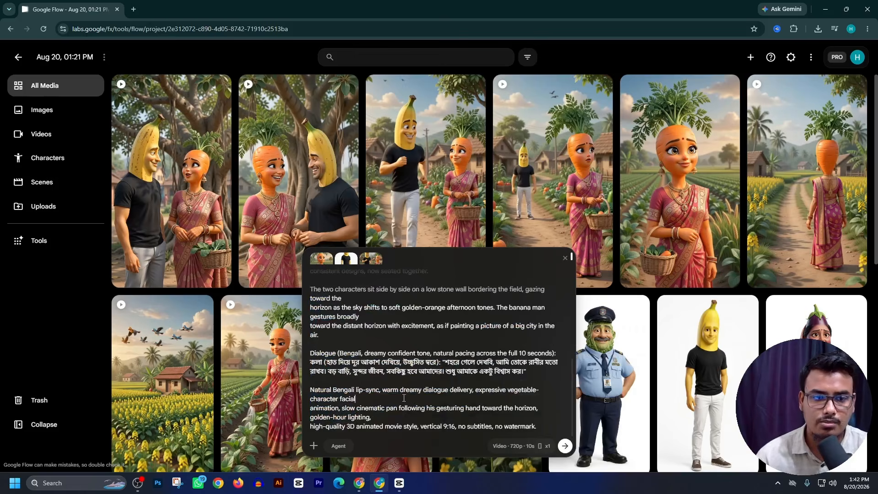
scroll(403, 397, "up", 3)
scroll(404, 398, "up", 3)
scroll(365, 369, "down", 5)
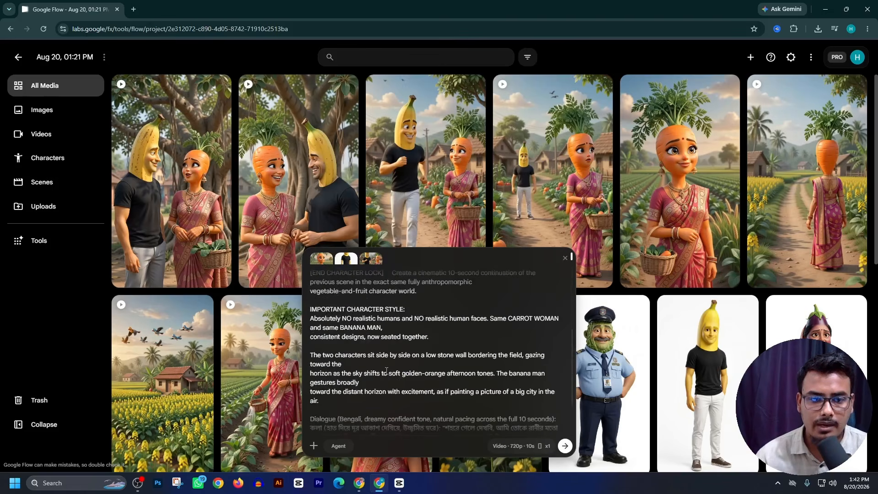
scroll(365, 369, "down", 1)
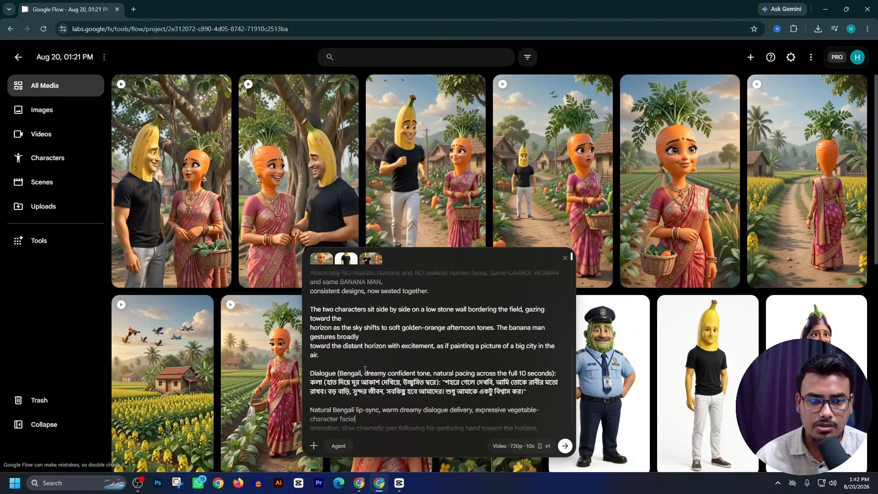
- Save the regenerated banyan-tree video's frame at 00:09:16 as an image and return to the project's media
left_click(226, 280)
left_click(378, 319)
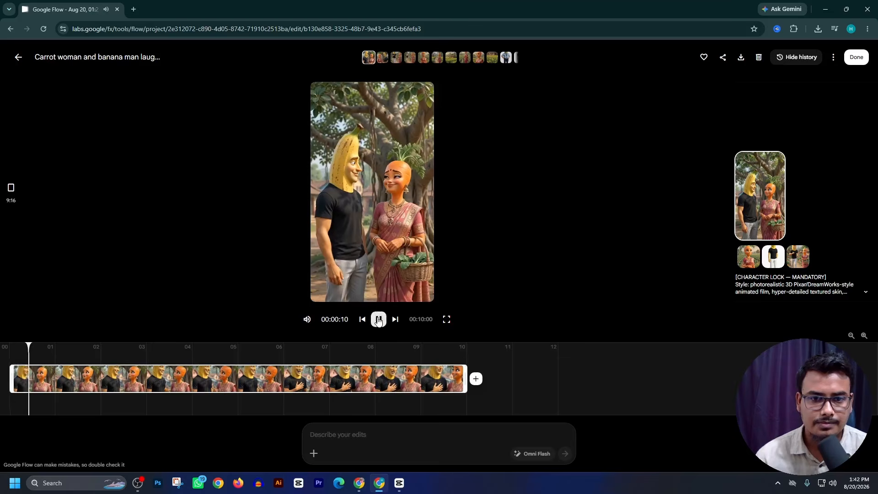
left_click_drag(36, 344, 418, 348)
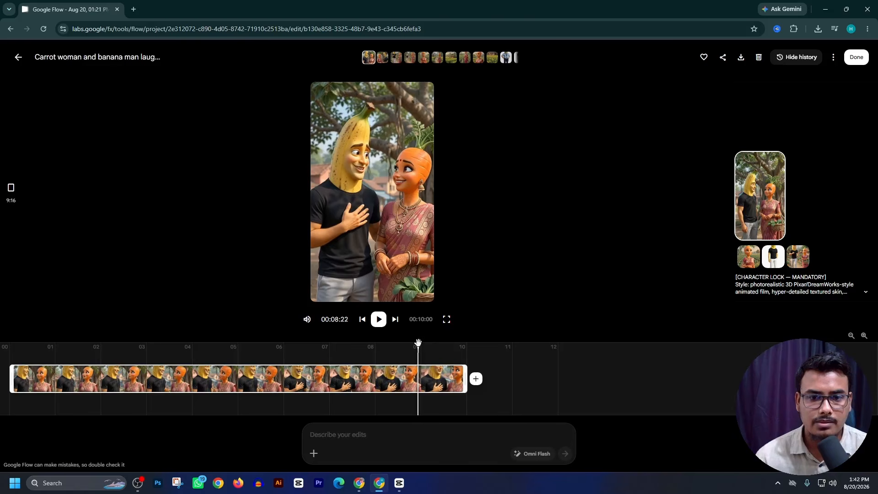
left_click_drag(447, 354, 451, 356)
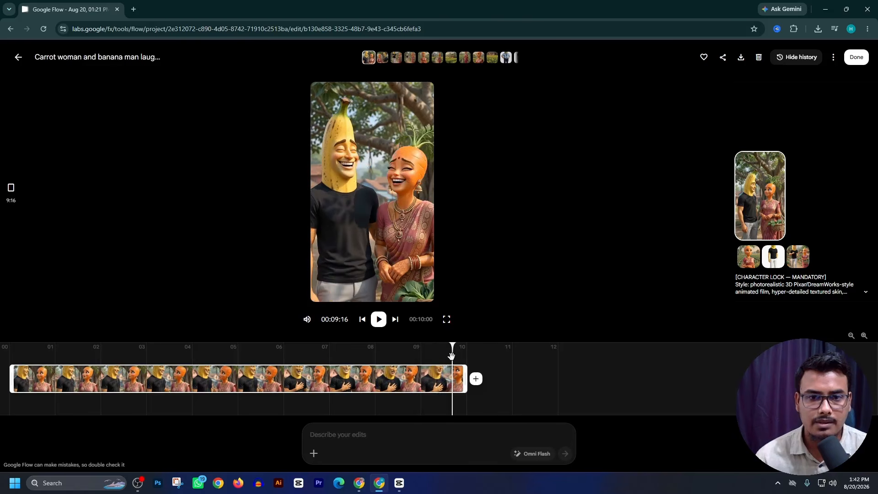
left_click(421, 96)
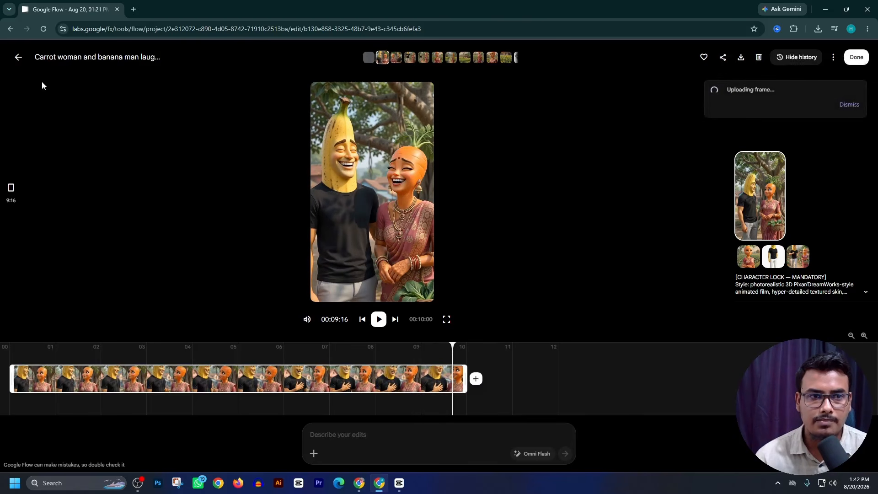
left_click(18, 57)
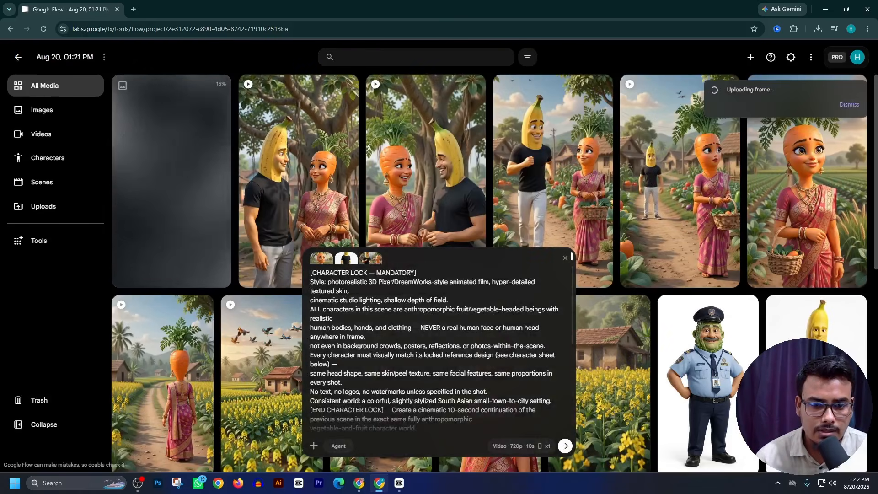
- Insert the Banana_character_standing_202608201008.jpeg reference after কলা in the prompt's dialogue
scroll(386, 391, "down", 5)
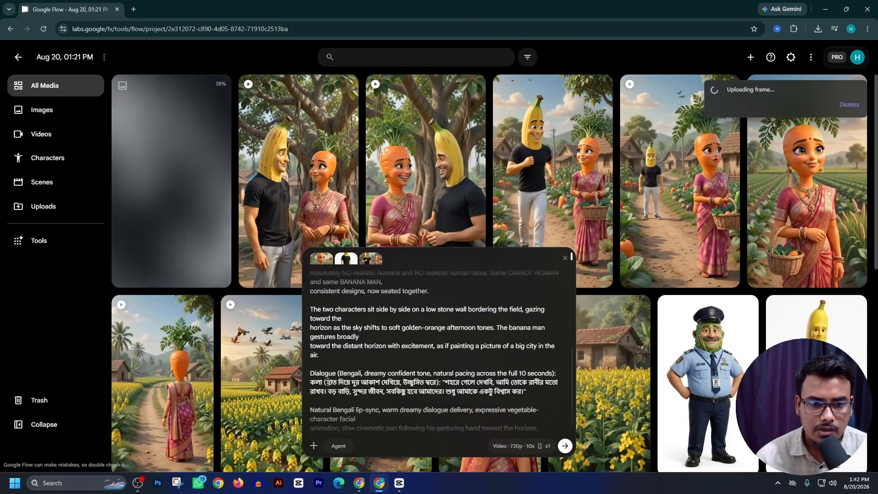
type("@")
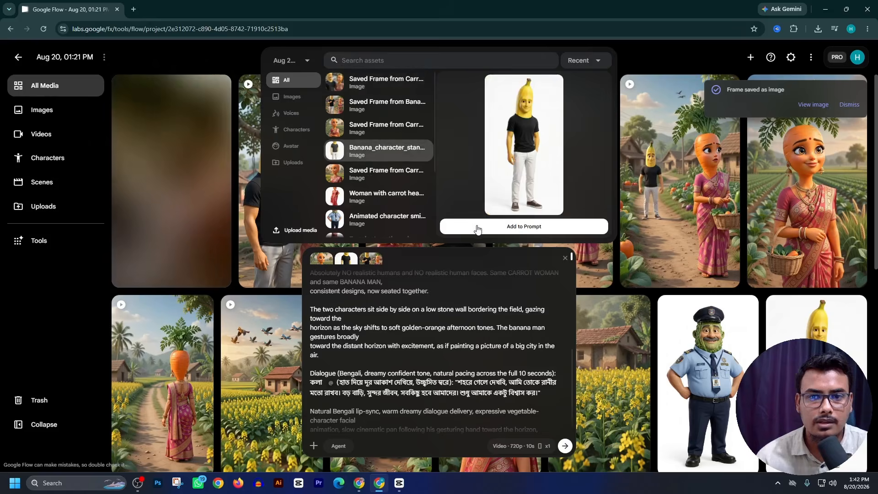
left_click(361, 153)
scroll(364, 389, "down", 2)
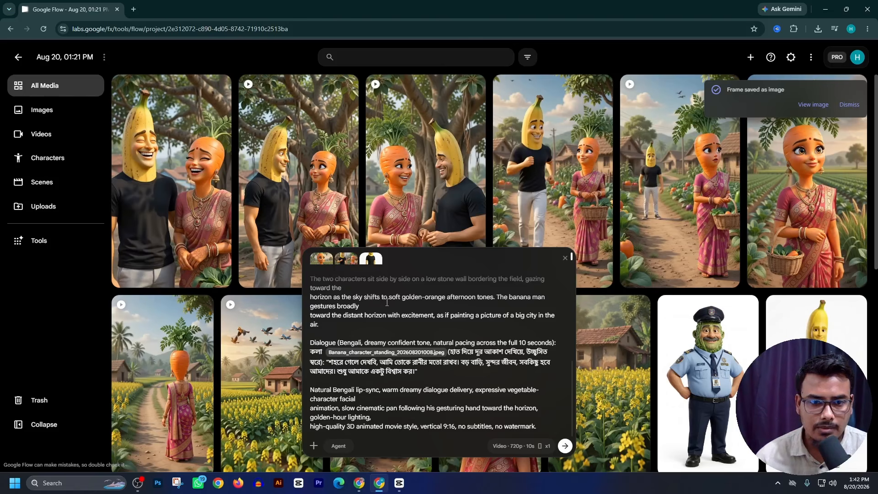
- Remove the old two-character frame from the prompt's references and add the newly saved laughing frame
scroll(387, 302, "up", 10)
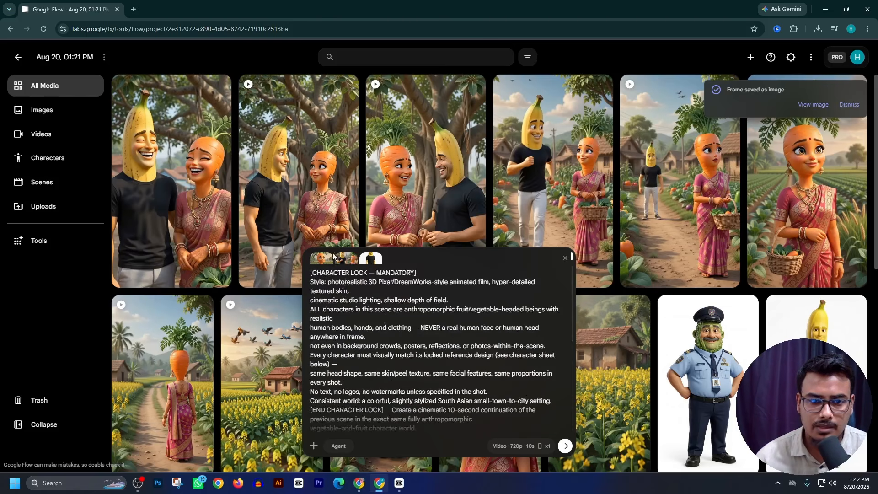
scroll(334, 256, "down", 3)
scroll(381, 267, "up", 3)
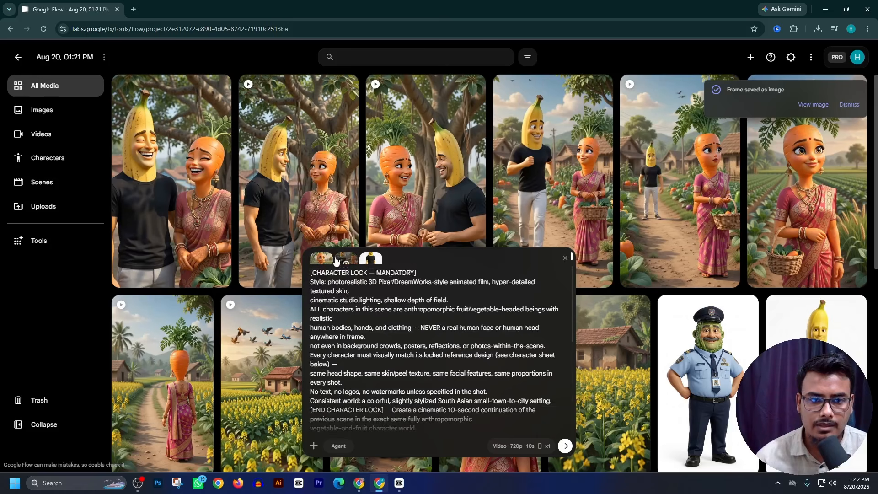
mouse_move(338, 261)
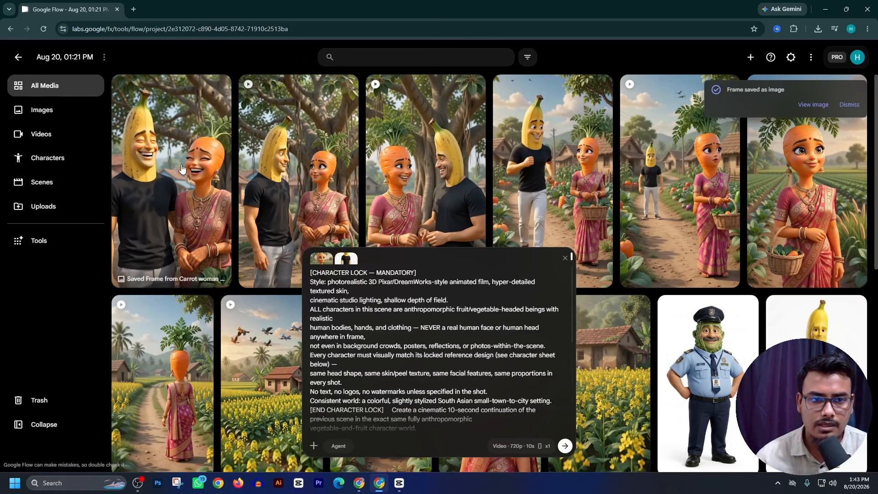
left_click_drag(182, 169, 343, 303)
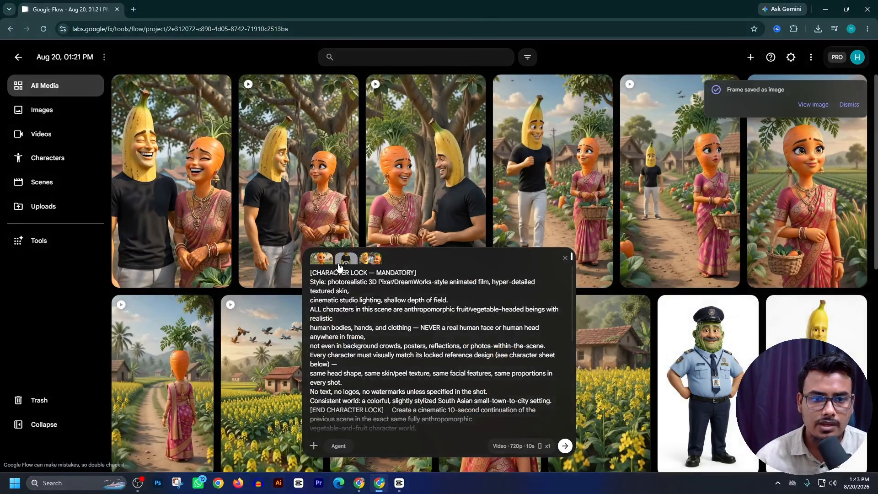
mouse_move(323, 264)
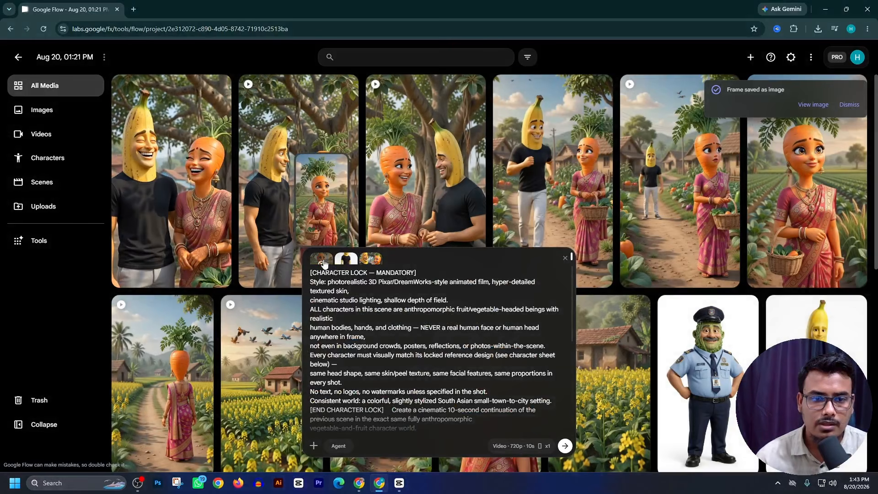
- Remove the carrot woman frame with the basket from the prompt's references and generate the সেগমেন্ট ৫ video
left_click(323, 263)
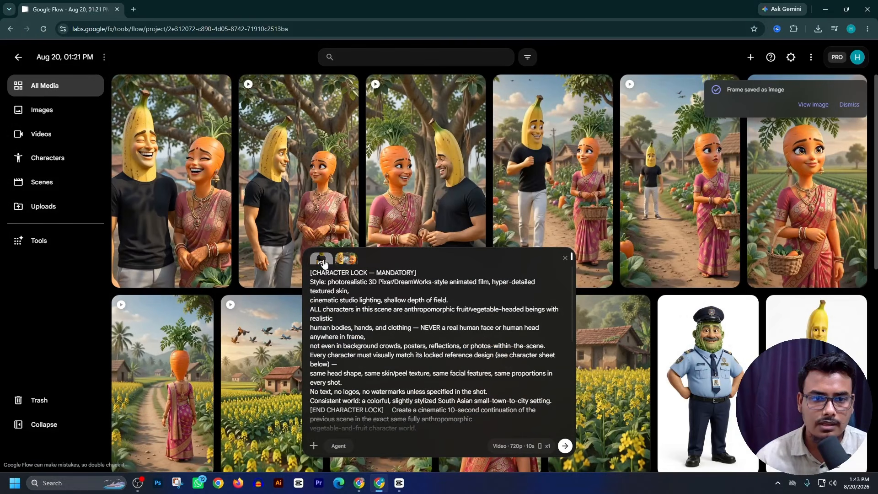
mouse_move(349, 260)
scroll(439, 370, "down", 2)
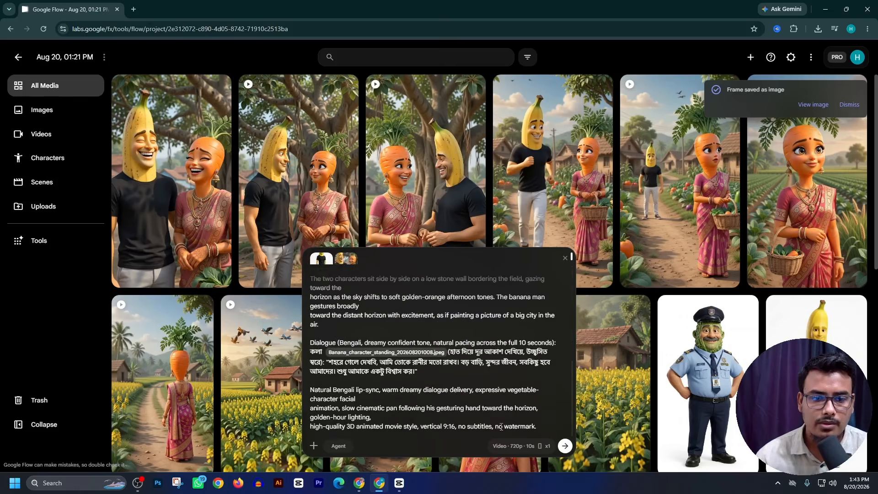
left_click(565, 446)
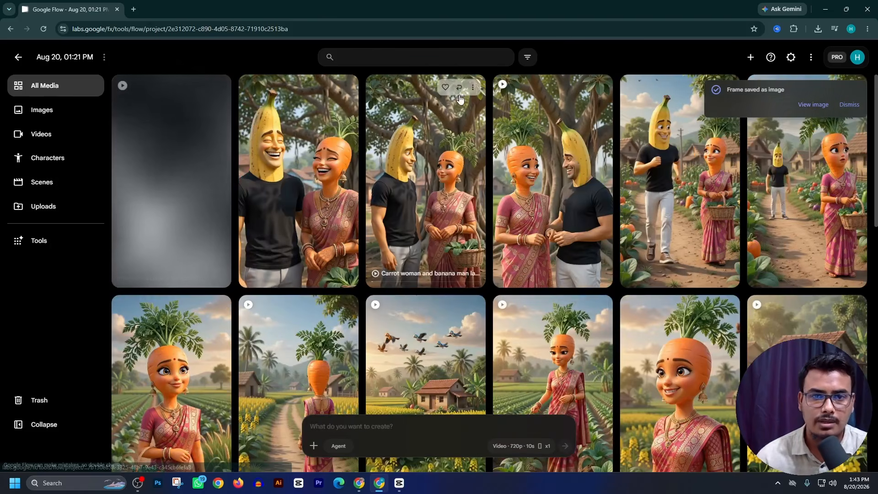
- Download the regenerated banyan-tree video of the carrot woman and banana man at 720p original size
left_click(472, 87)
mouse_move(476, 188)
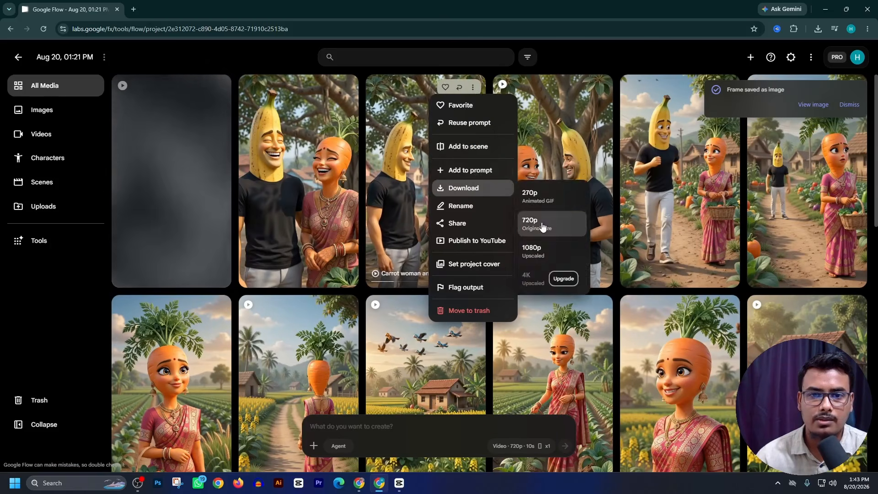
left_click(538, 220)
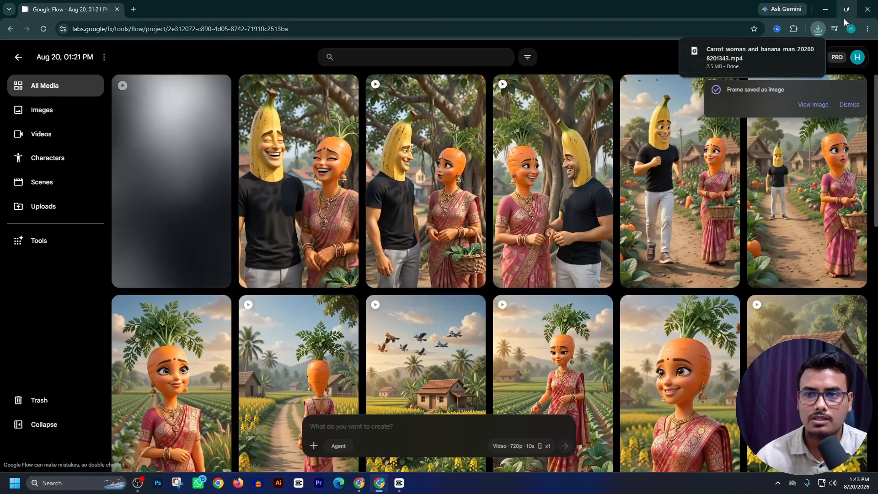
- Place the downloaded Carrot_woman_and_banana_man_202608201343.mp4 after the last clip on the CapCut timeline
left_click_drag(732, 54, 681, 194)
left_click(860, 8)
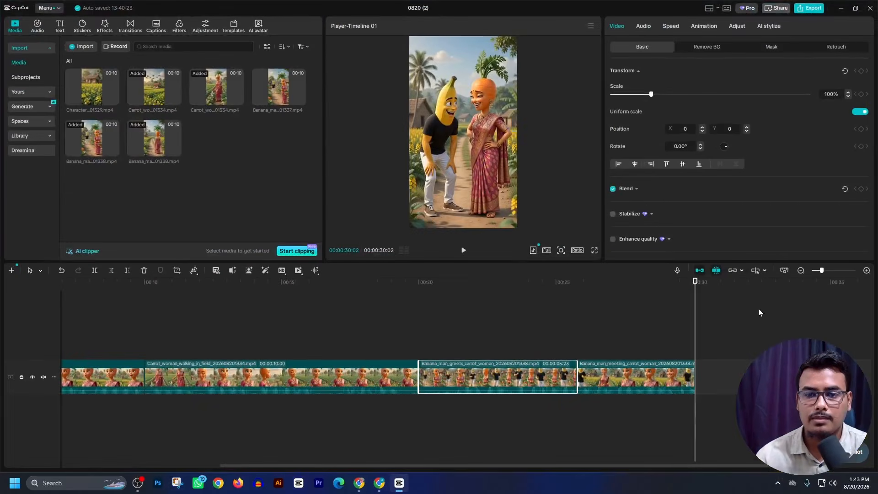
left_click(841, 8)
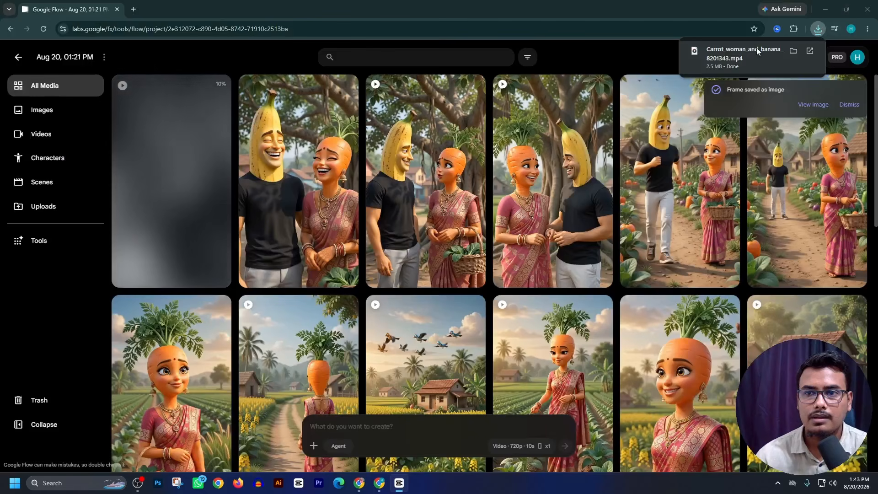
left_click_drag(756, 48, 719, 371)
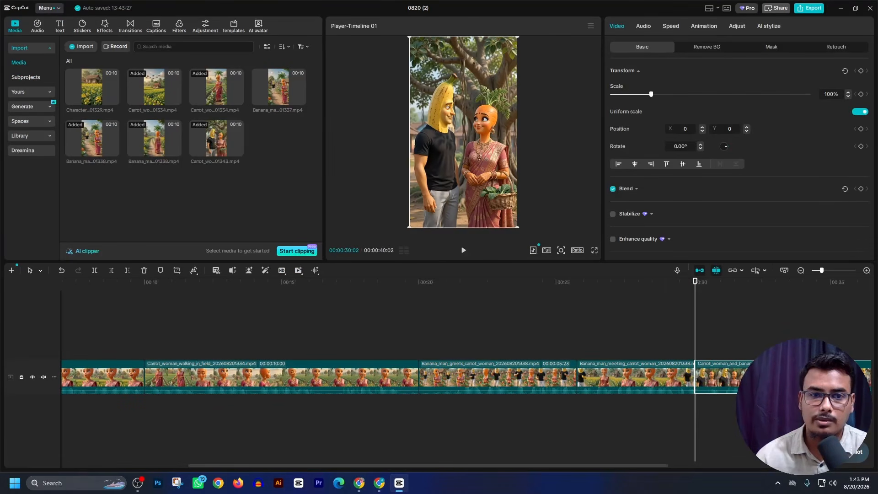
left_click(77, 48)
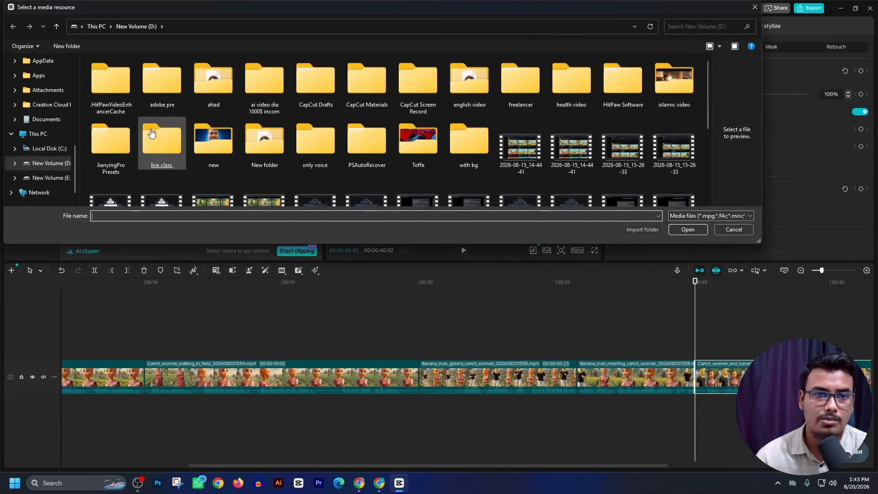
left_click(50, 95)
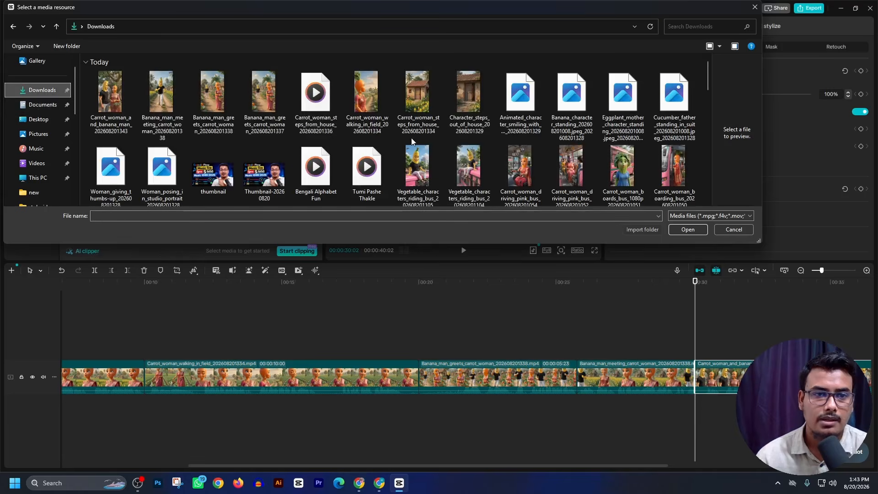
left_click(755, 8)
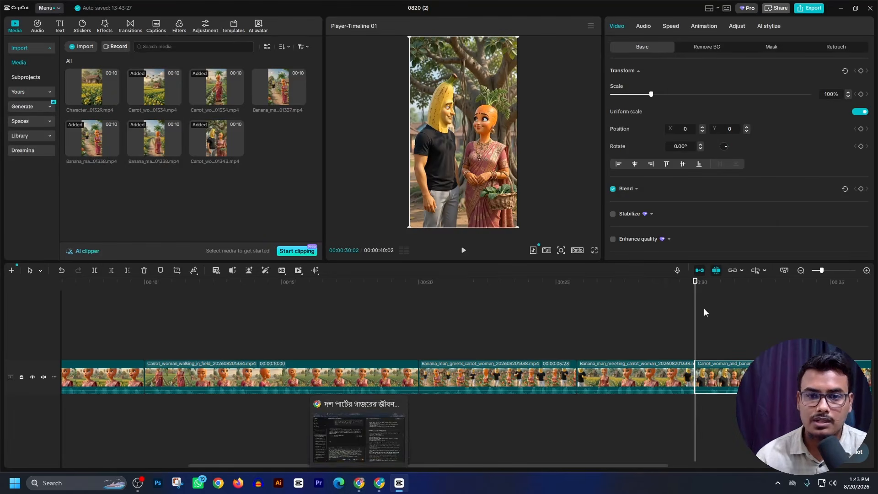
- Trim the start of the added banyan-tree clip to a duration of 00:00:08:28 and play the trimmed clip through
left_click(663, 314)
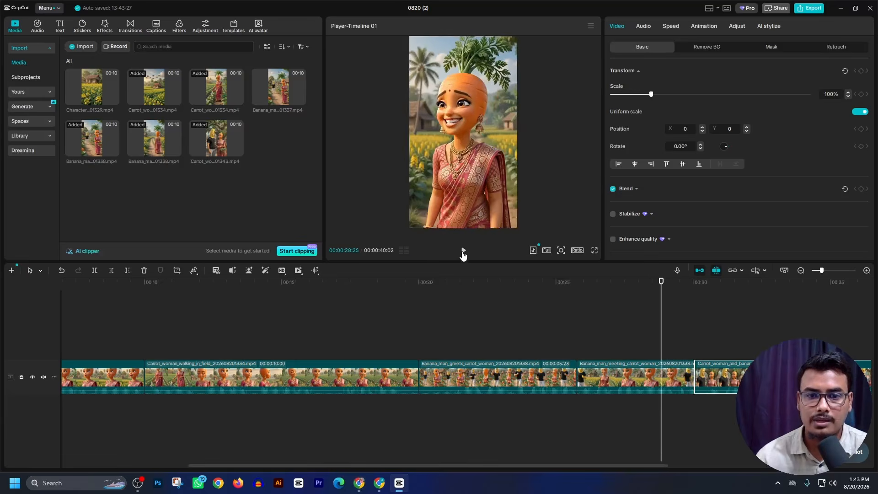
left_click(463, 250)
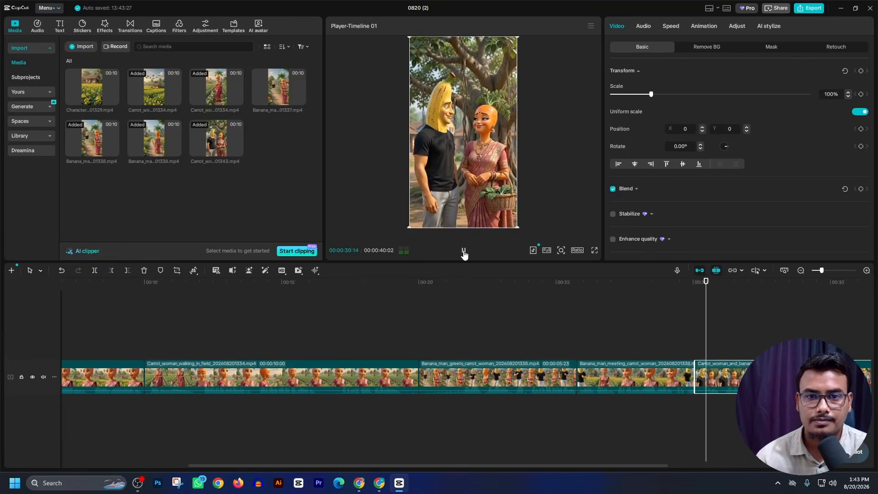
key("space")
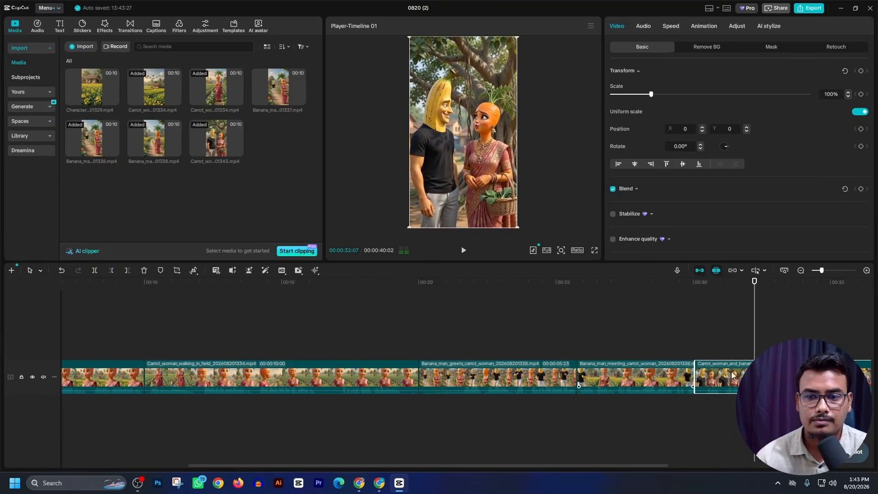
left_click_drag(756, 306, 724, 339)
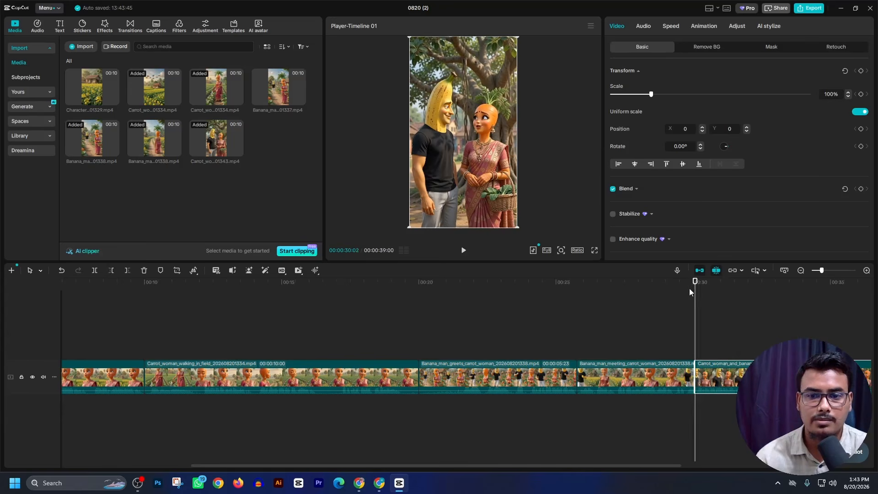
left_click(465, 252)
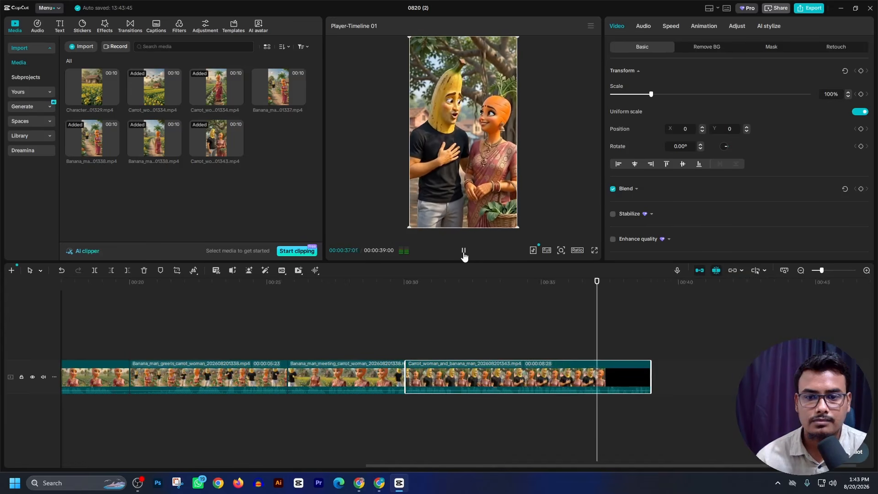
left_click(463, 251)
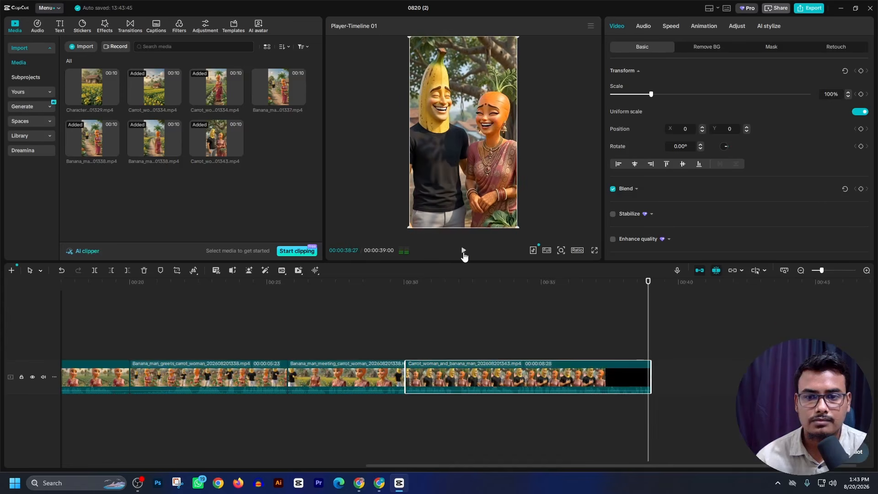
- Switch to the Claude document and copy the সেগমেন্ট ৬ (00:50-01:00) scene prompt
left_click(355, 486)
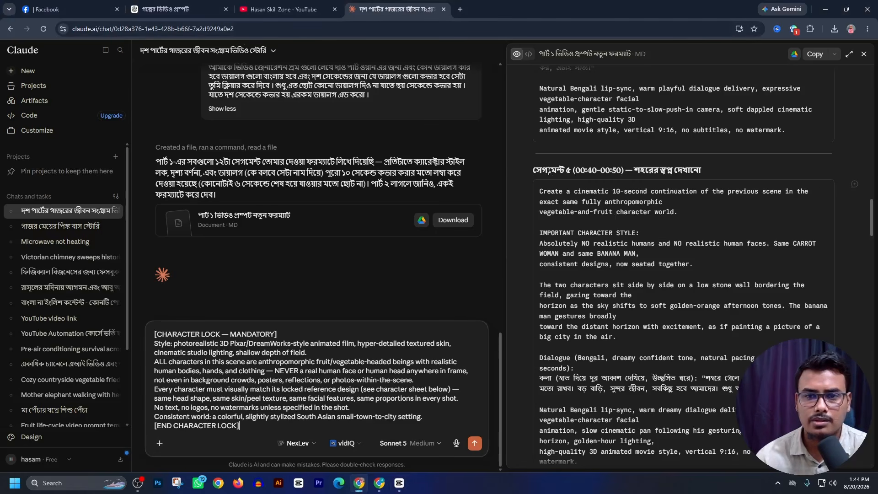
scroll(675, 189, "down", 7)
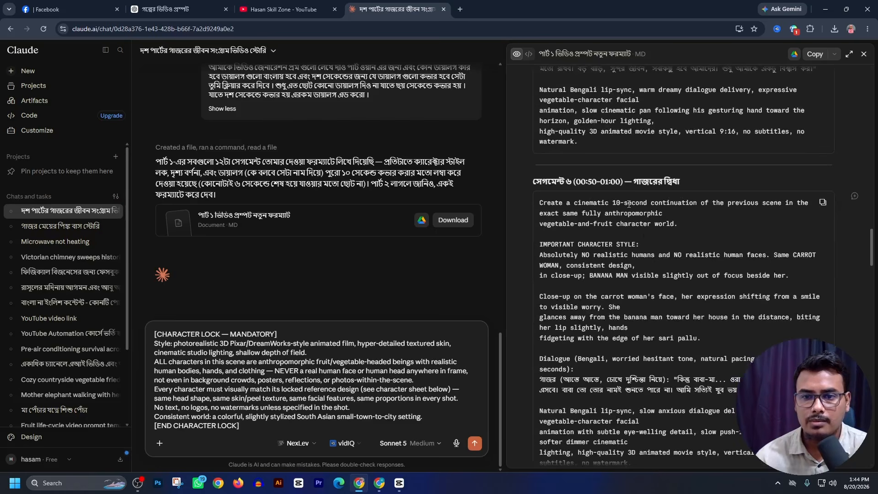
scroll(639, 235, "down", 1)
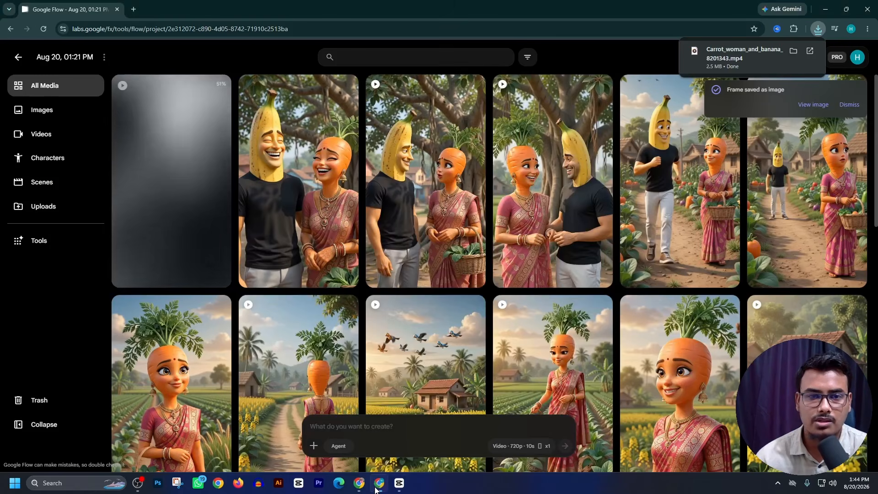
- In Google Flow, reuse the regenerated banyan-tree video's prompt, replacing the scene text after the CHARACTER LOCK block with the copied সেগমেন্ট ৬ prompt
left_click(358, 432)
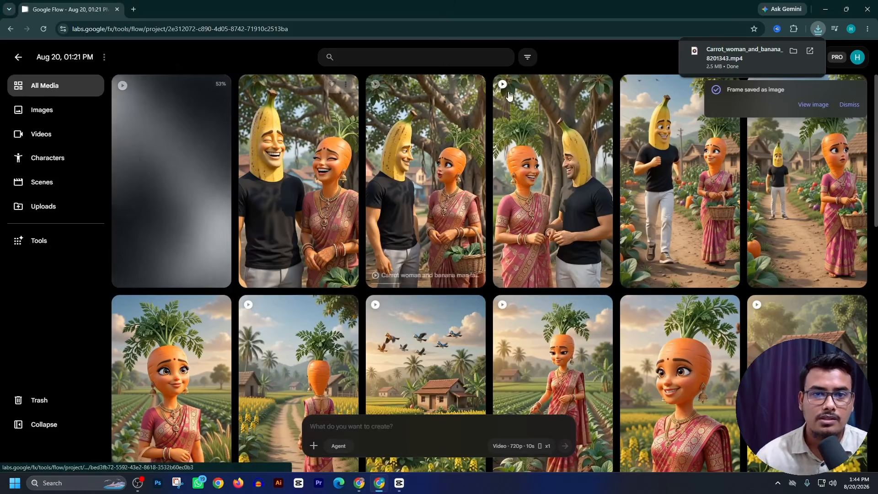
left_click(460, 88)
scroll(430, 373, "down", 3)
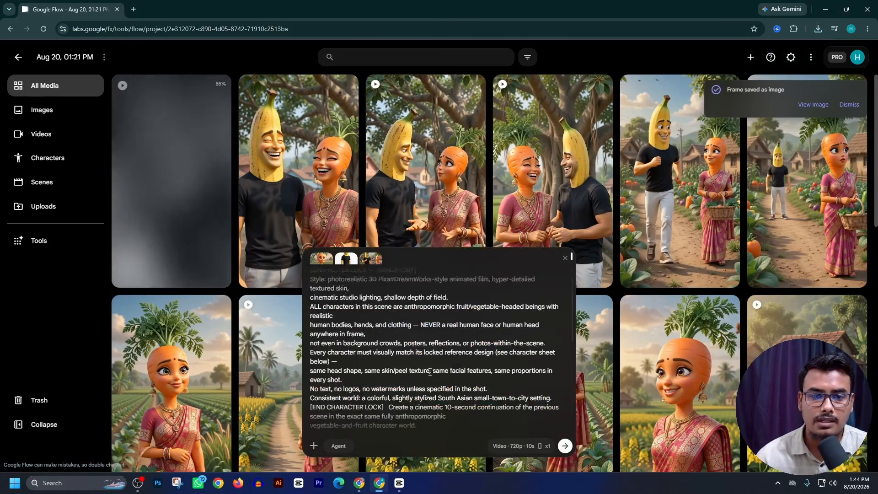
scroll(393, 402, "up", 3)
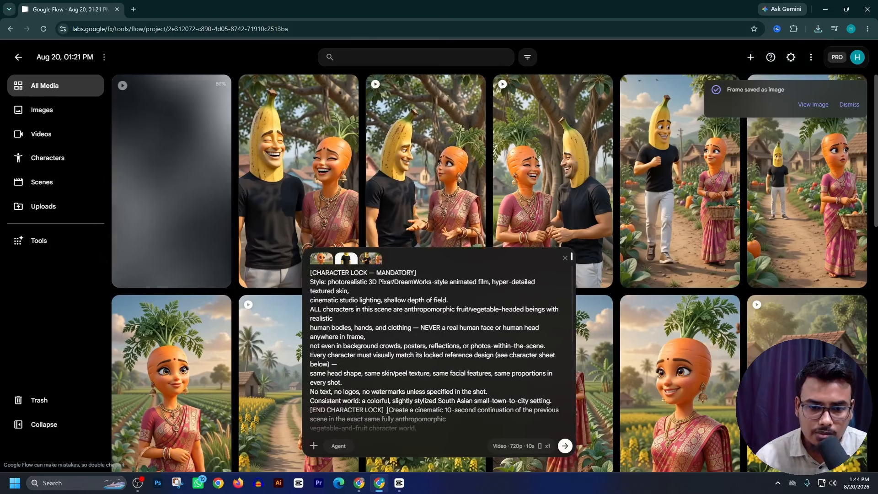
left_click_drag(385, 414, 521, 468)
key("BackSpace")
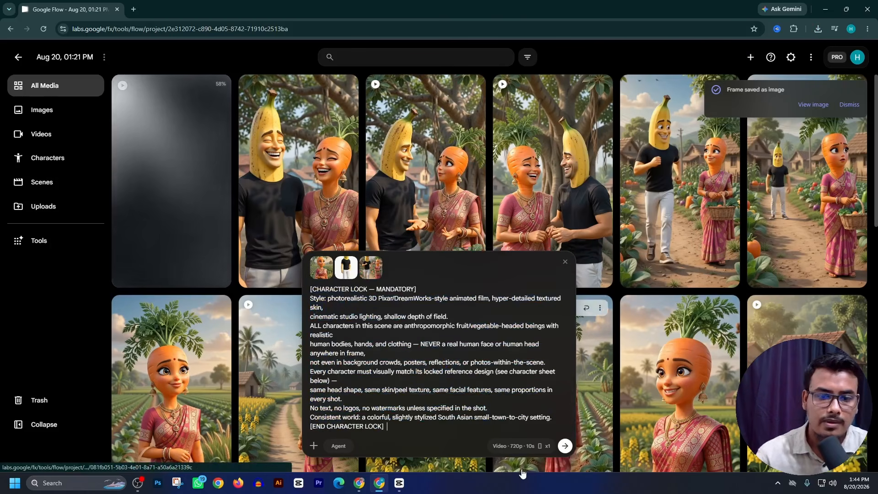
key("ctrl+v")
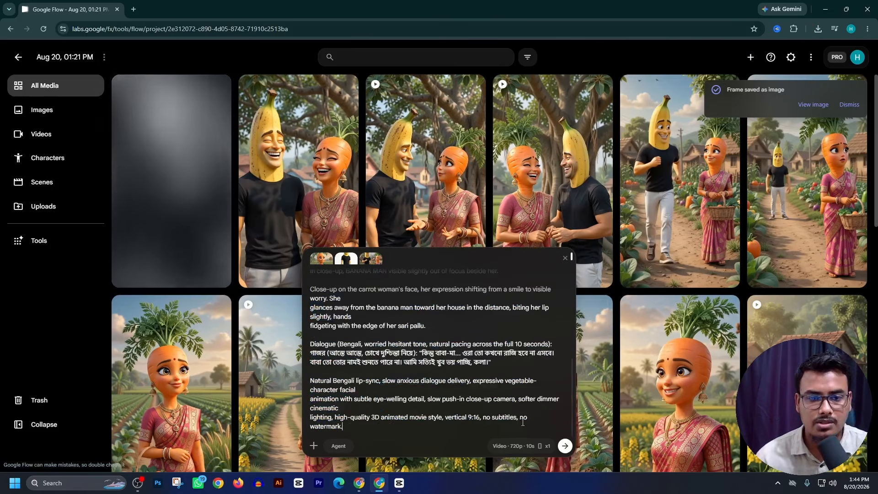
- Insert the full-body "Woman with carrot hea..." image reference after গাজর in the prompt's dialogue
left_click(325, 353)
type("@")
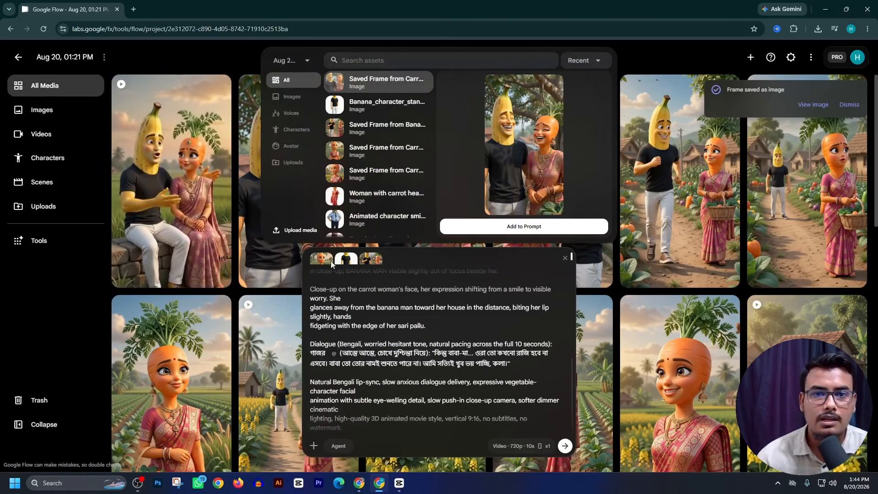
left_click(350, 148)
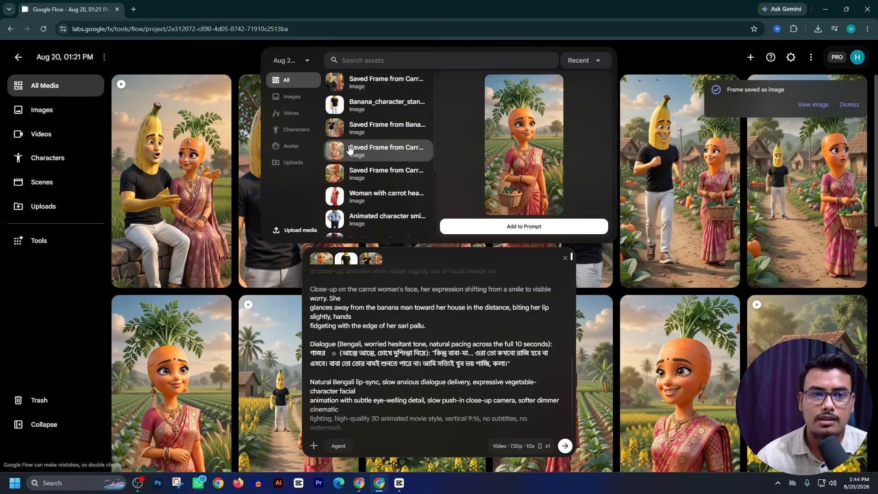
left_click(378, 194)
left_click(500, 225)
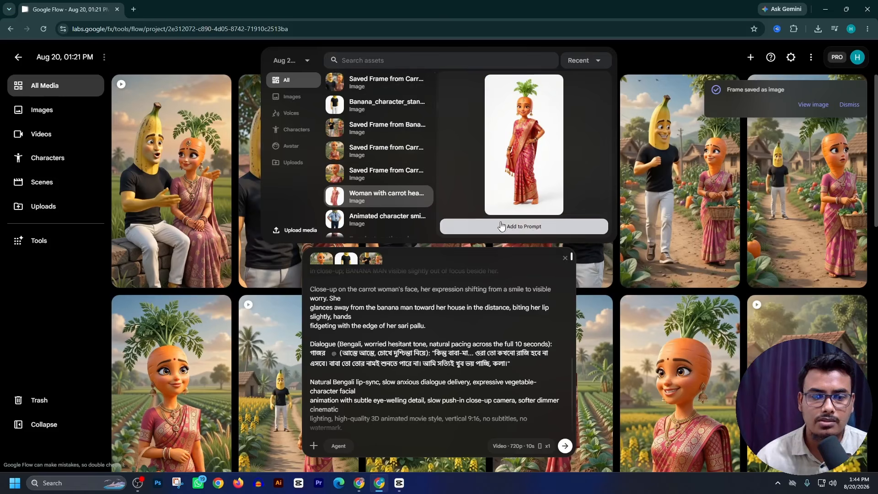
scroll(358, 388, "up", 10)
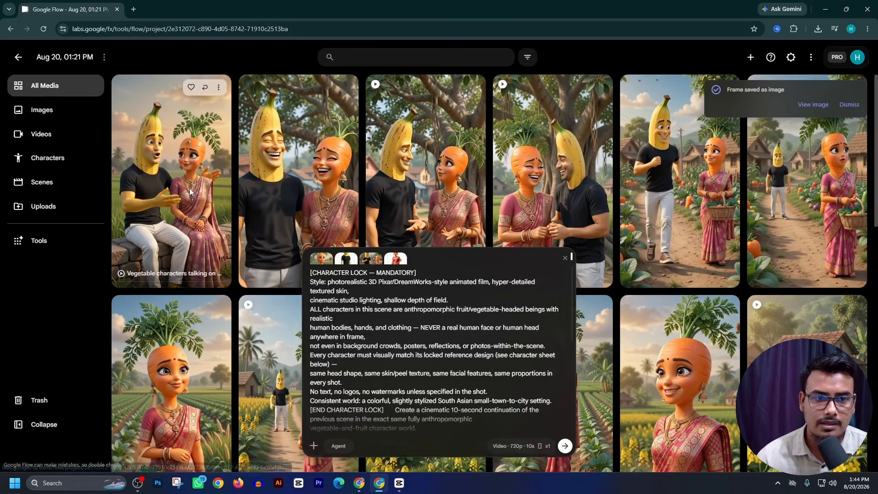
- Play the newly generated stone-wall video to review it and return to the project's media
left_click(202, 204)
left_click(379, 319)
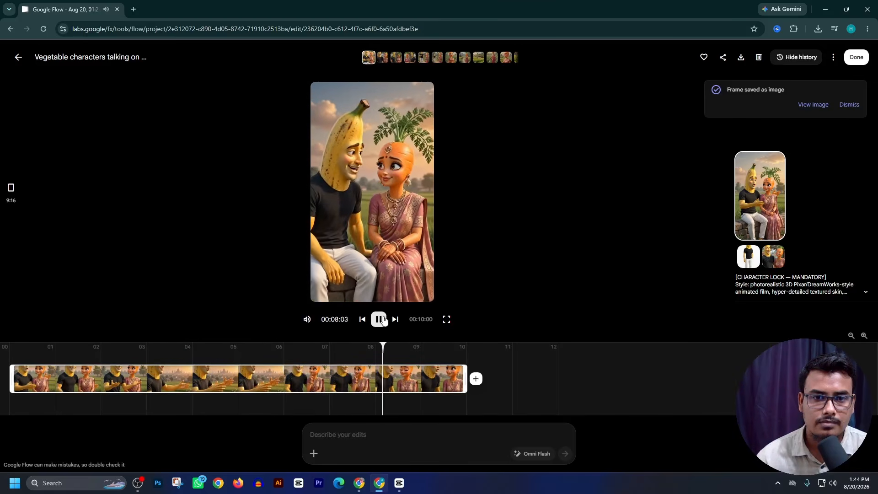
left_click(383, 319)
left_click(20, 60)
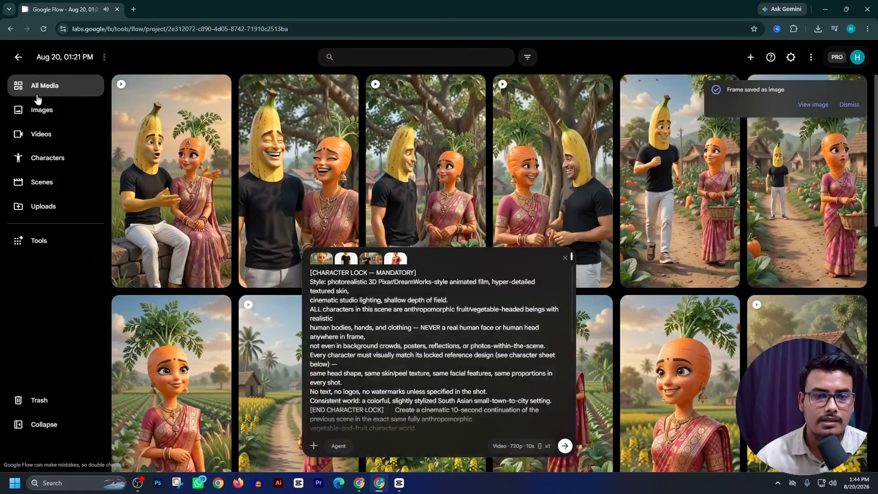
- Remove the old two-character frame from the সেগমেন্ট ৬ prompt's references and generate the video
mouse_move(396, 259)
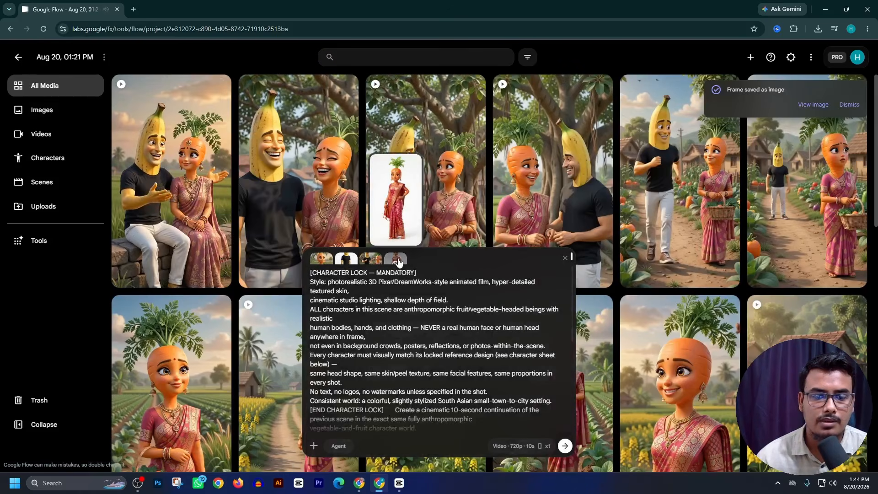
left_click(371, 262)
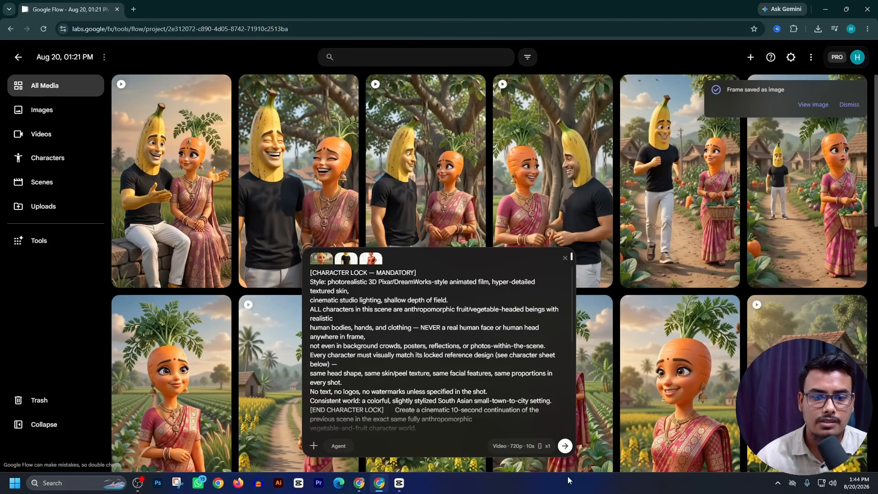
left_click(565, 446)
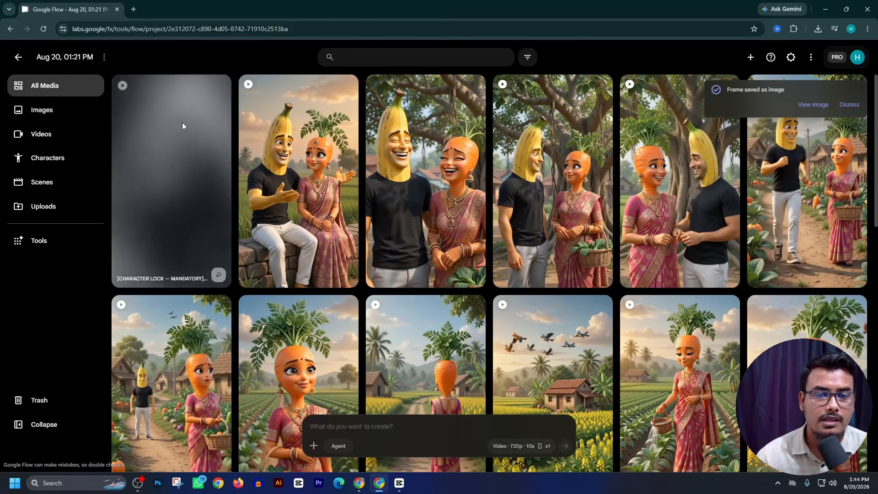
- Open the stone-wall video of the two characters, return to the project's media and download the video
left_click(297, 174)
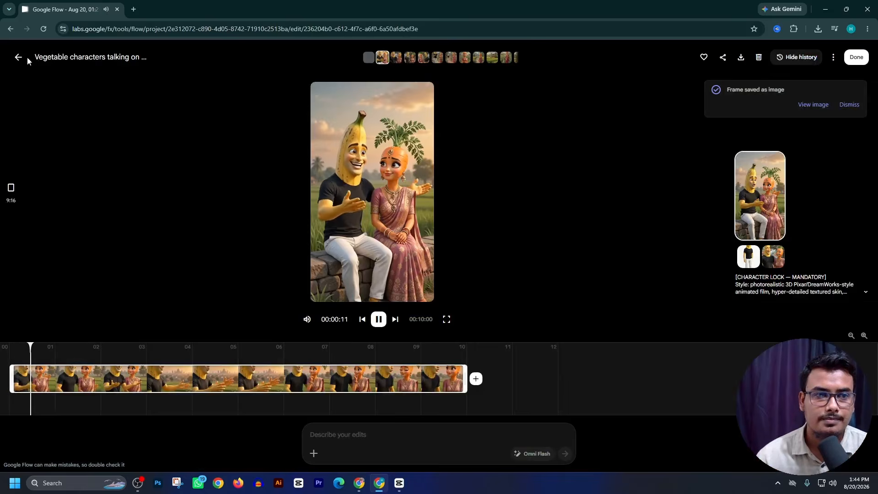
left_click(19, 57)
mouse_move(285, 92)
left_click(346, 87)
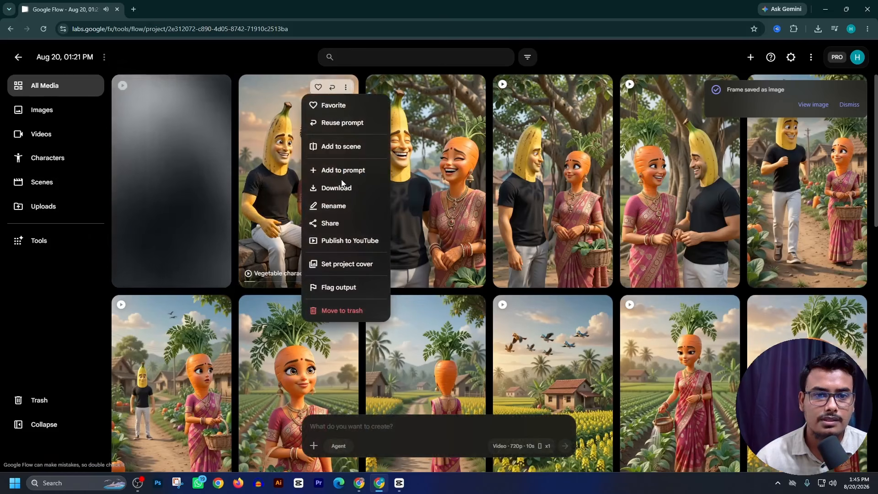
mouse_move(345, 189)
left_click(404, 220)
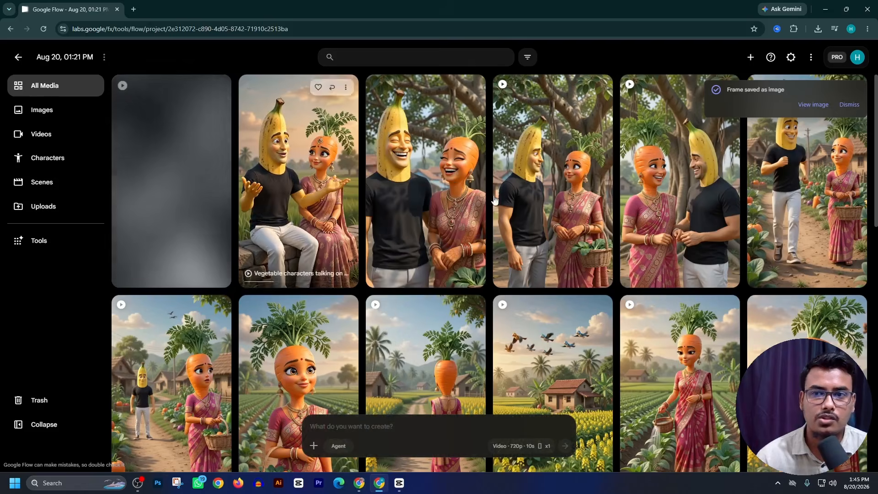
- In CapCut, add the downloaded stone-wall clip to the end of the timeline and trim its end to 00:00:48:08
left_click_drag(739, 53, 698, 375)
left_click(460, 251)
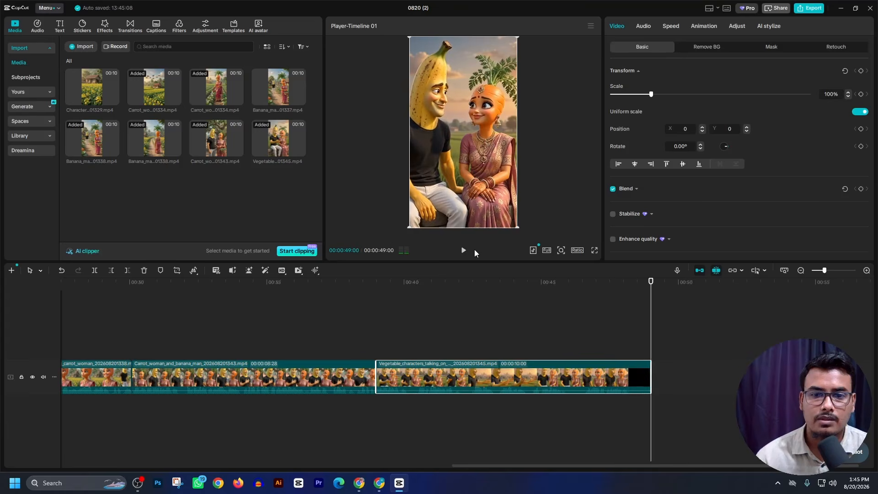
left_click_drag(651, 304, 632, 334)
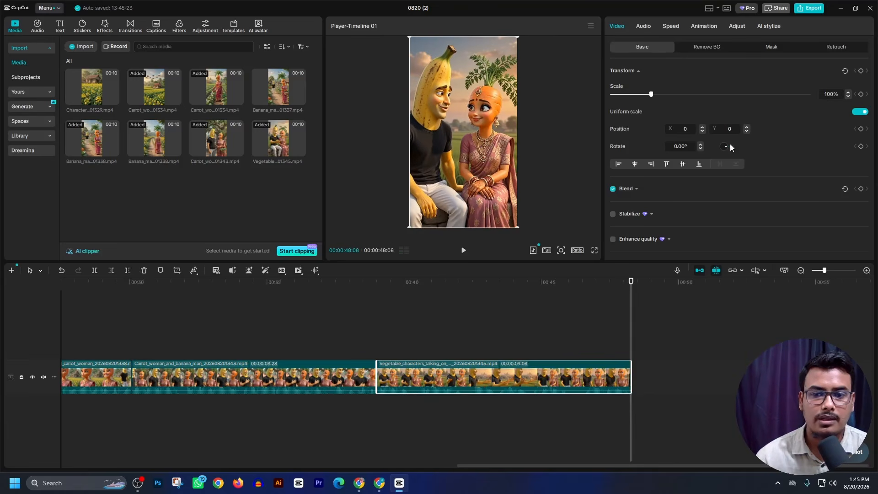
- Switch to Claude, copy the সেগমেন্ট ৭ (01:00–01:10) prompt from the document and return to Google Flow
left_click(839, 9)
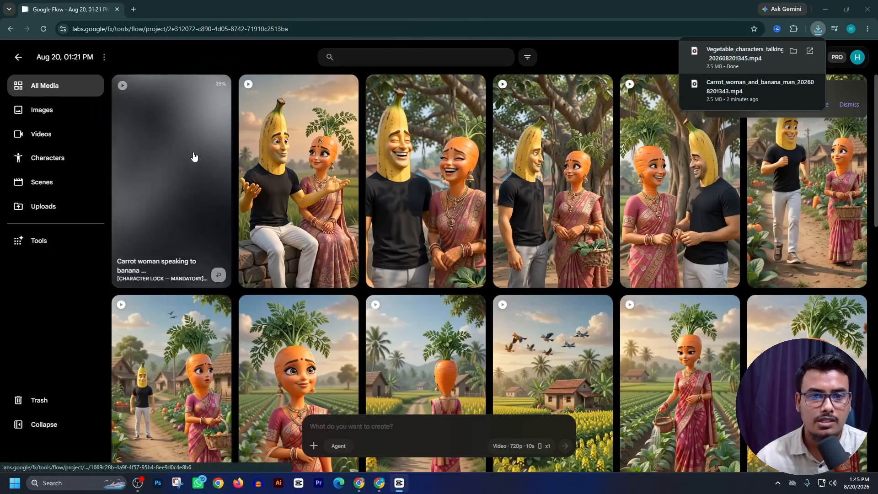
left_click(359, 482)
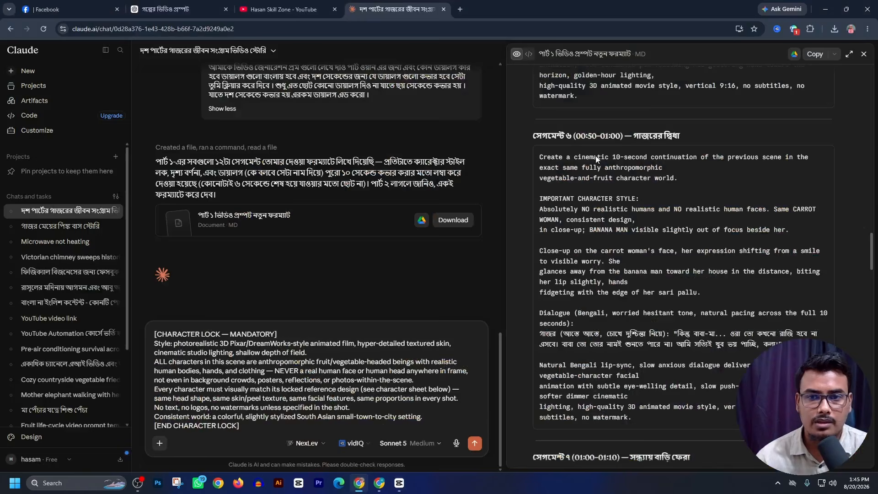
scroll(652, 147, "down", 3)
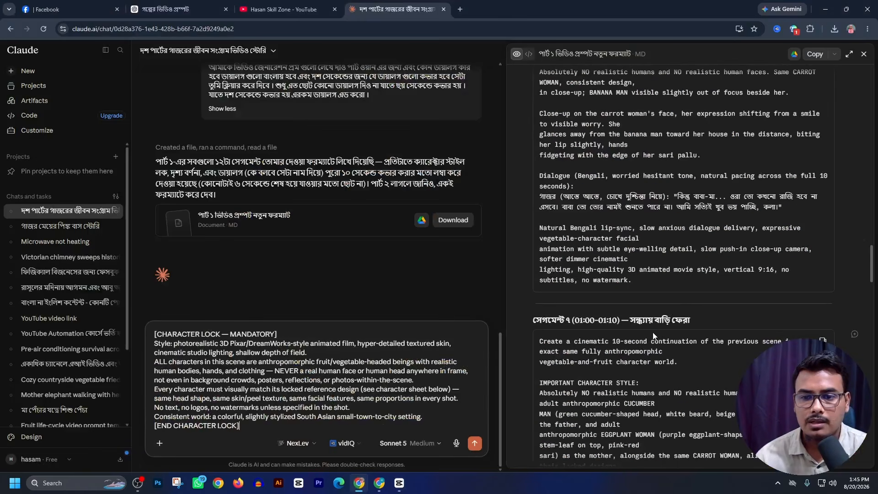
scroll(681, 328, "down", 5)
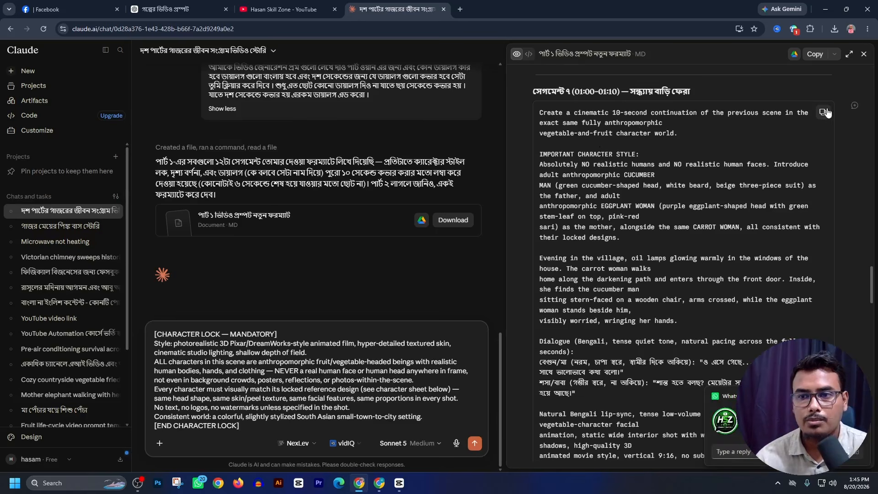
left_click(377, 484)
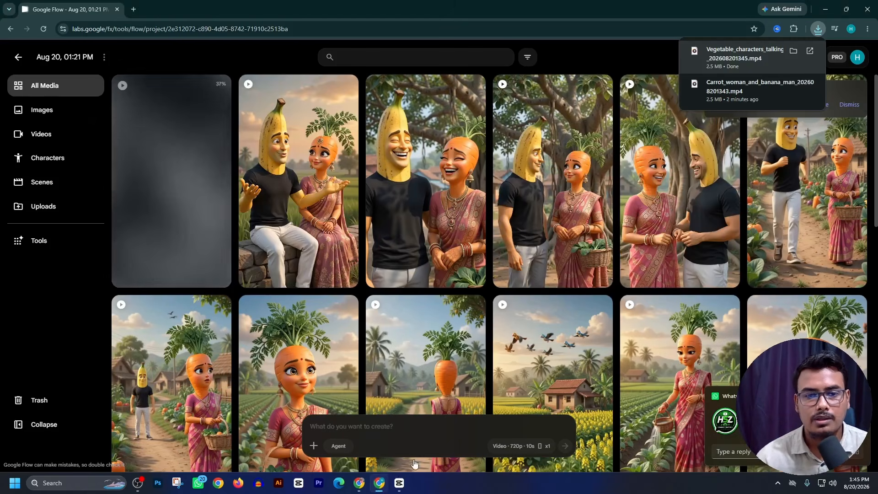
left_click(370, 426)
key("ctrl+v")
scroll(434, 357, "up", 5)
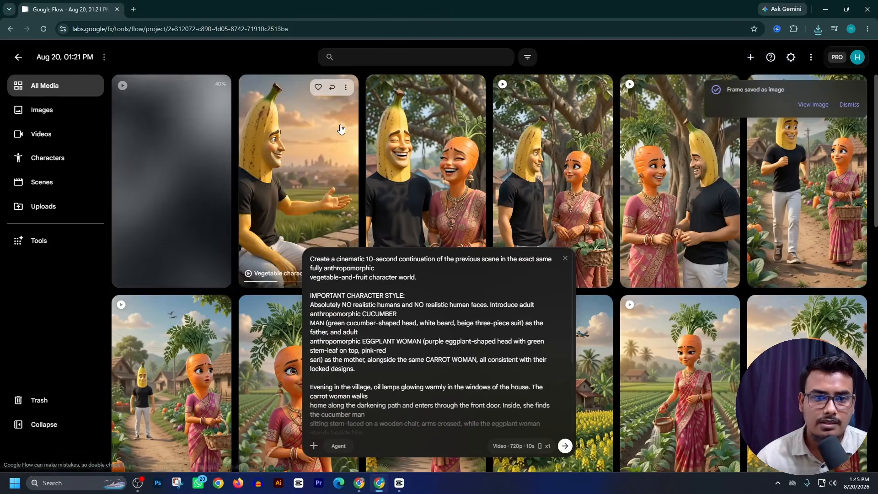
key("Return")
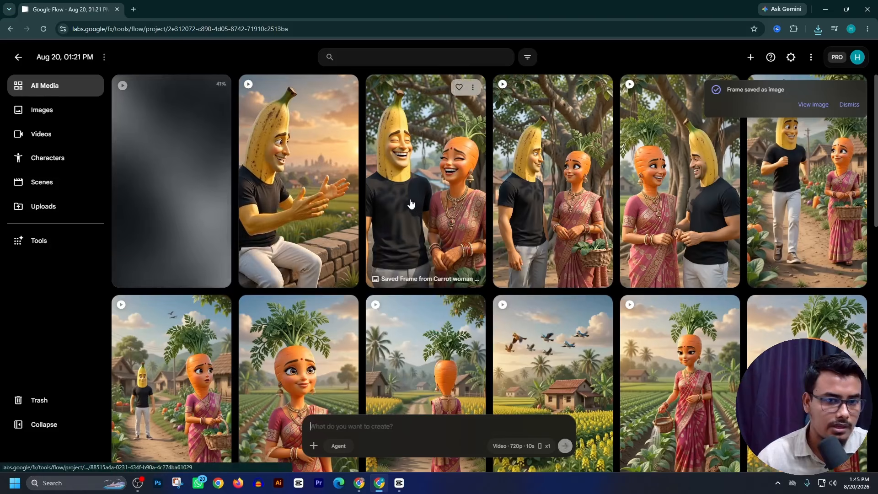
- Reuse the stone-wall video's prompt, replacing the scene text after the CHARACTER LOCK block with the copied সেগমেন্ট ৭ prompt
key("ctrl+v")
scroll(398, 367, "down", 3)
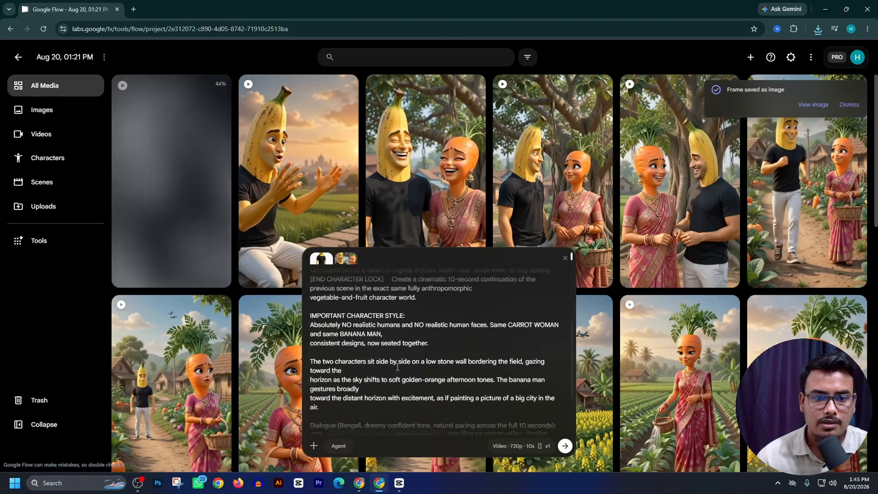
scroll(397, 367, "up", 2)
left_click_drag(392, 361, 529, 491)
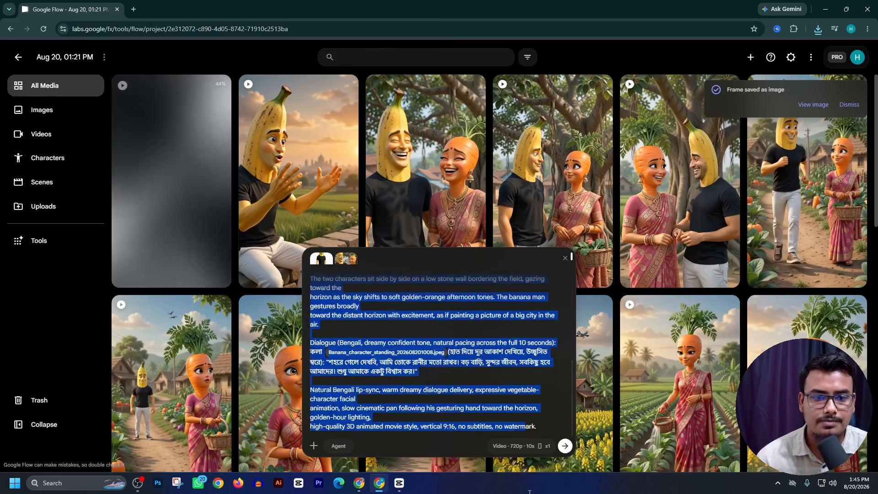
key("ctrl+v")
scroll(428, 381, "up", 2)
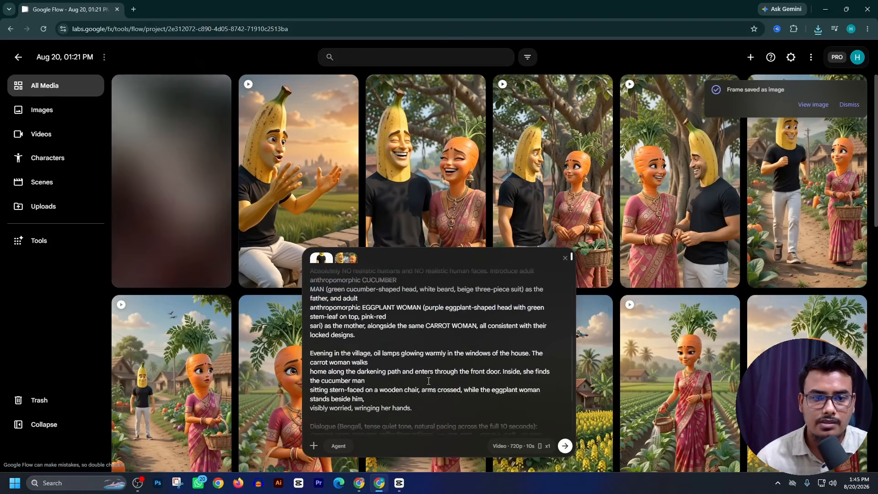
scroll(412, 376, "up", 2)
scroll(398, 373, "down", 5)
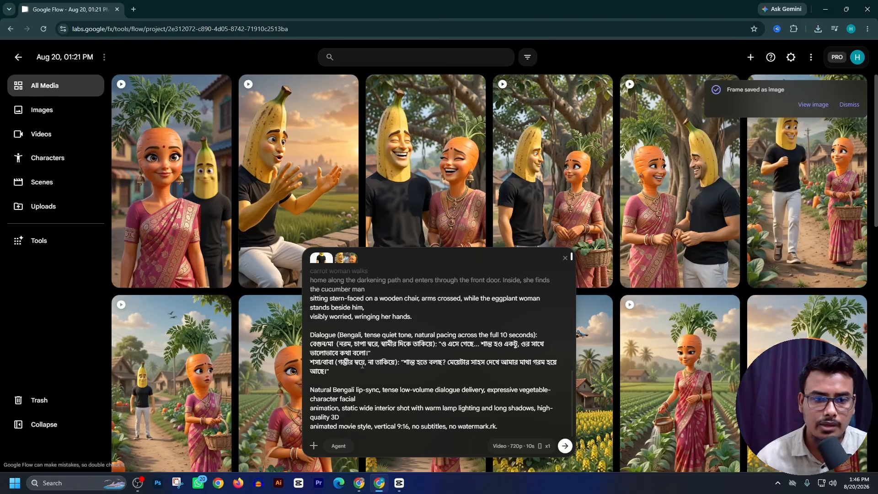
- Insert the "Eggplant_mother_chara..." image reference after বেগুন/মা in the prompt's dialogue
type("@")
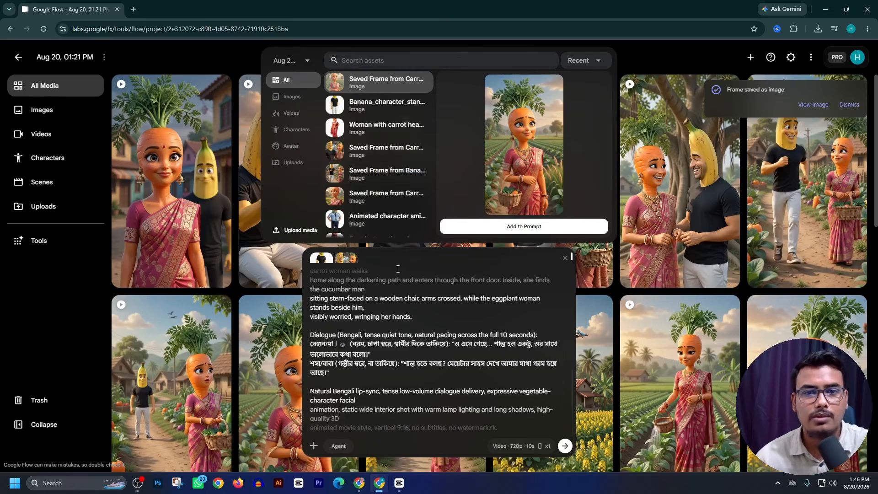
scroll(367, 176, "down", 3)
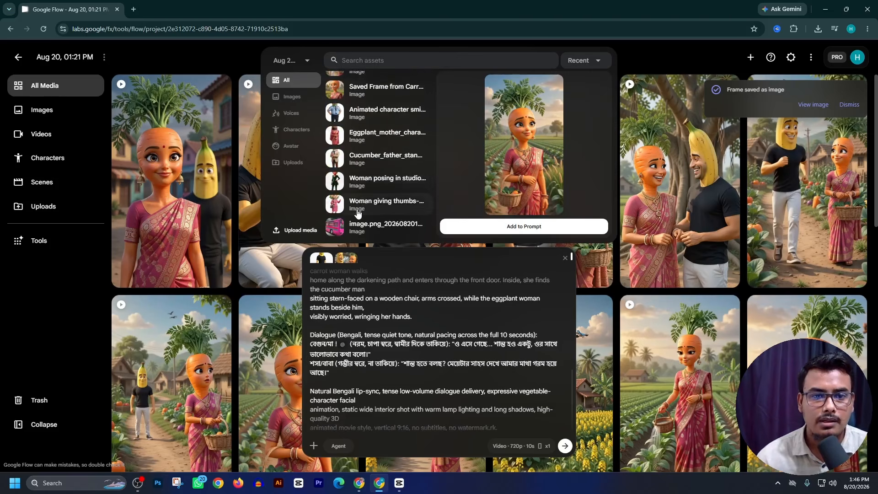
left_click(362, 133)
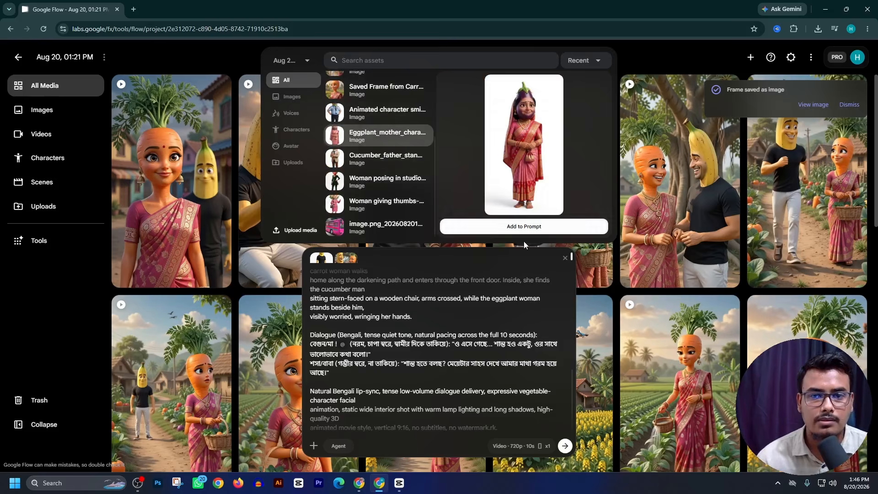
left_click(524, 227)
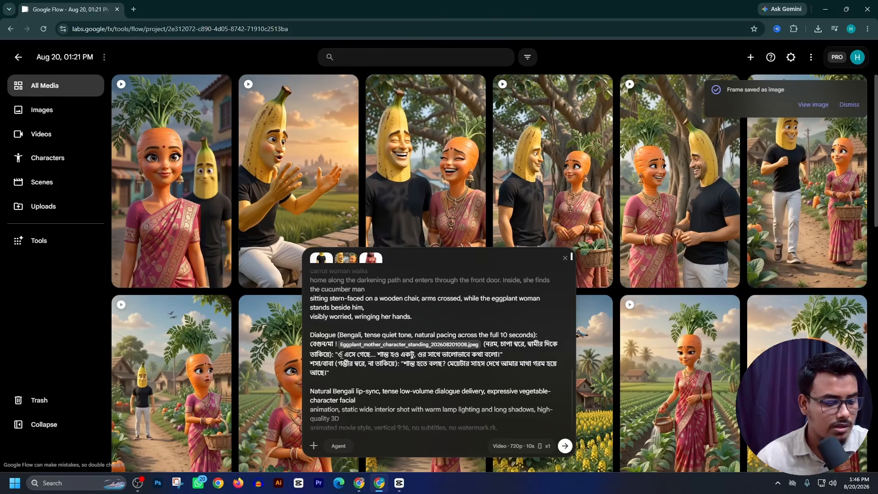
- Insert the "Cucumber_father_stan..." image reference after শসা/বাবা in the prompt's dialogue
type("@")
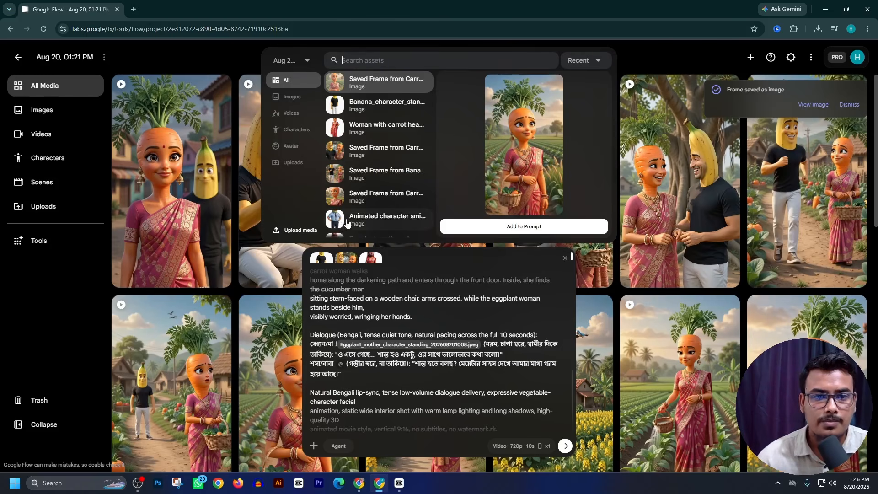
scroll(362, 171, "down", 2)
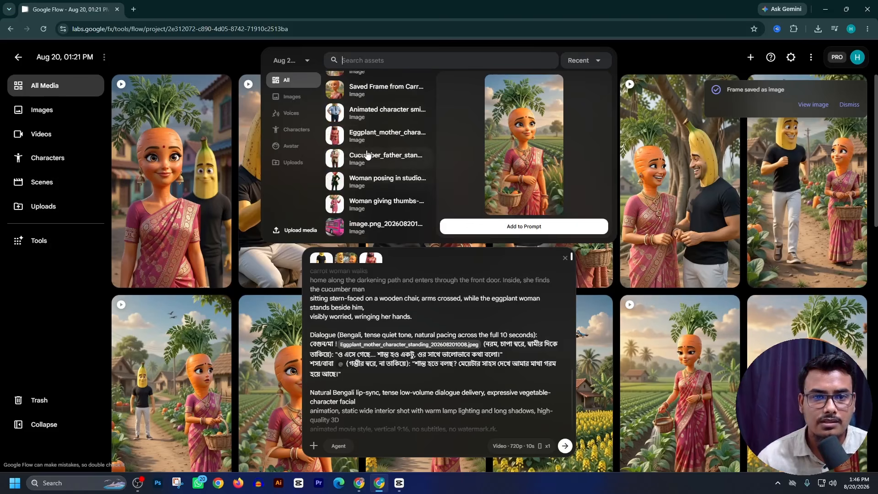
left_click(367, 154)
left_click(466, 226)
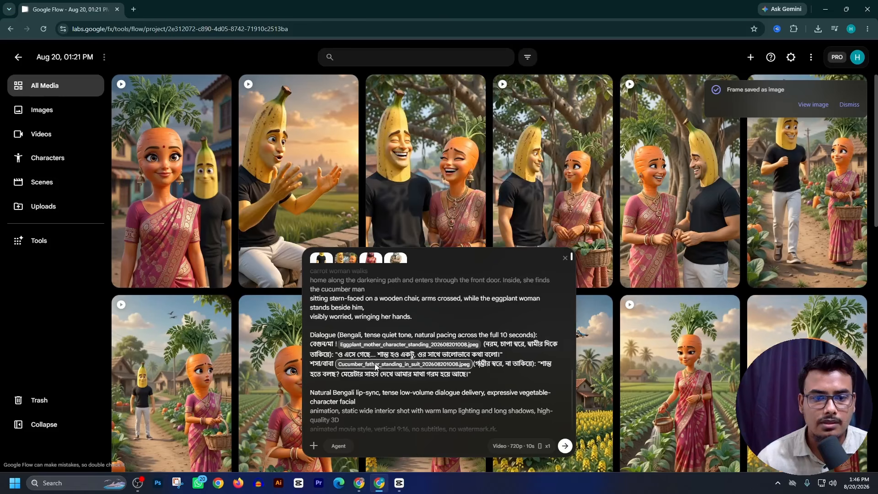
- Remove the banana character image and the old two-character frame from the সেগমেন্ট ৭ prompt's references
scroll(332, 391, "down", 1)
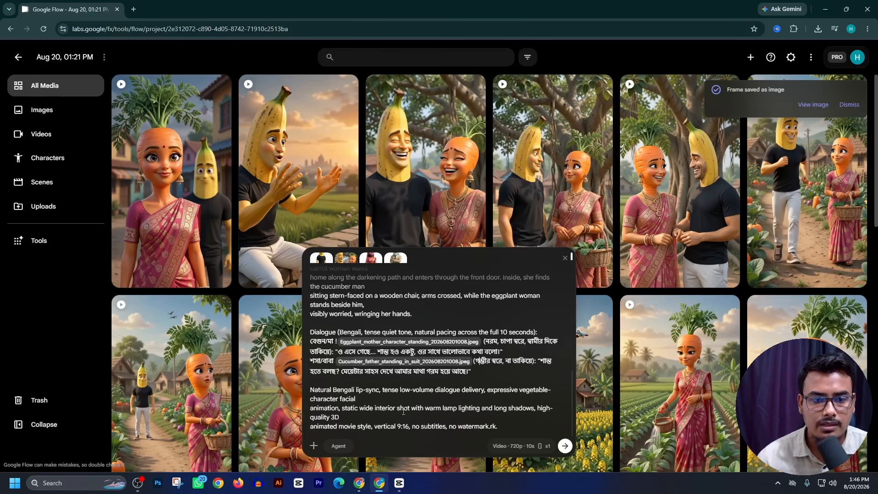
left_click(322, 260)
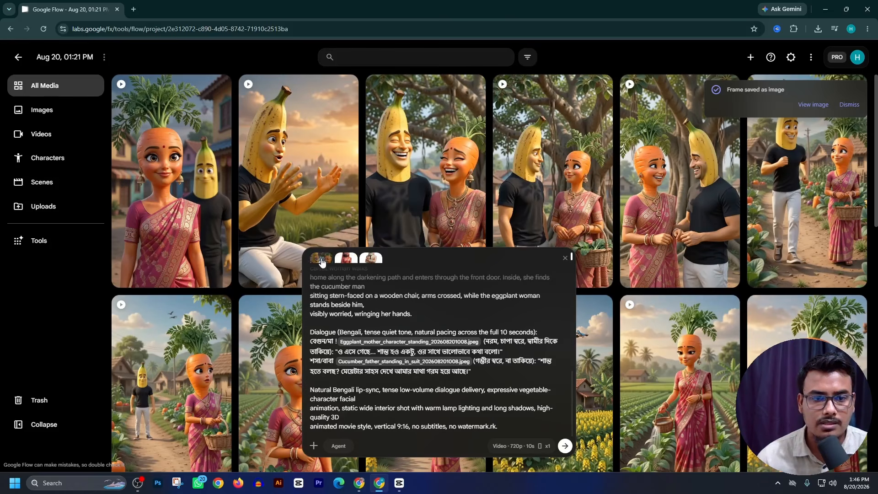
left_click(322, 260)
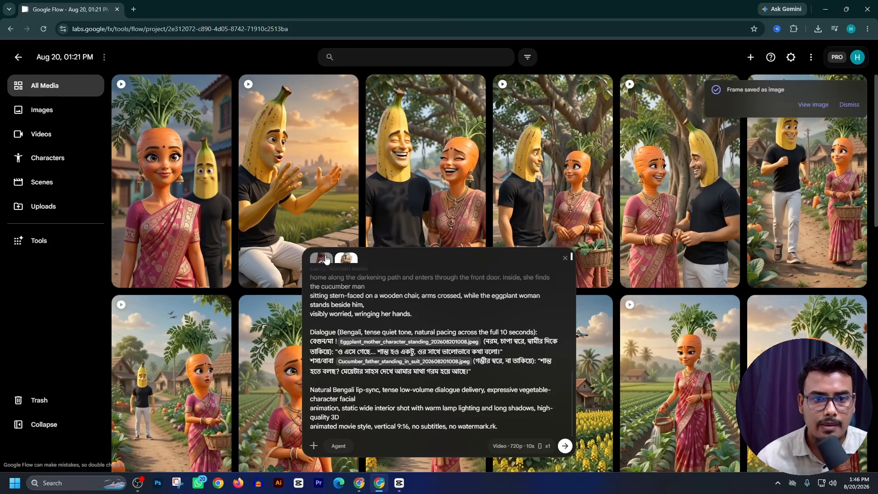
- Play the new video of the carrot woman speaking to the banana man, save its frame at 00:09:01 as an image and download the video
left_click(192, 178)
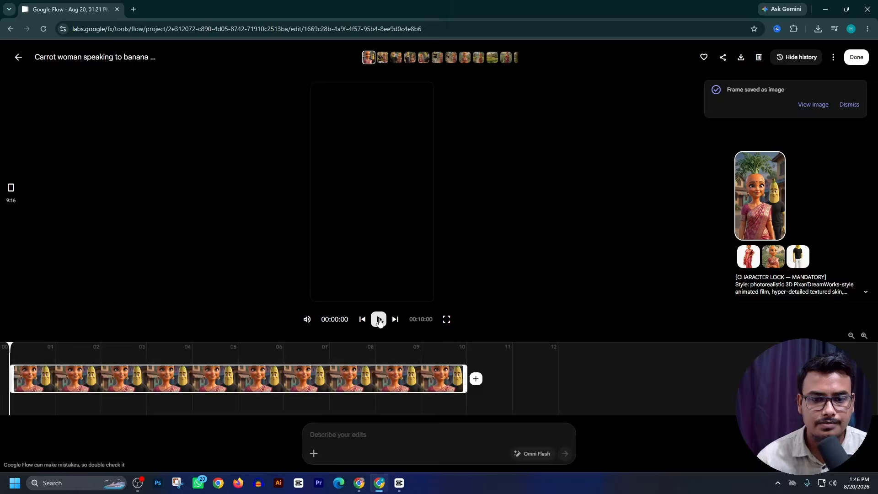
left_click(379, 320)
left_click(379, 320)
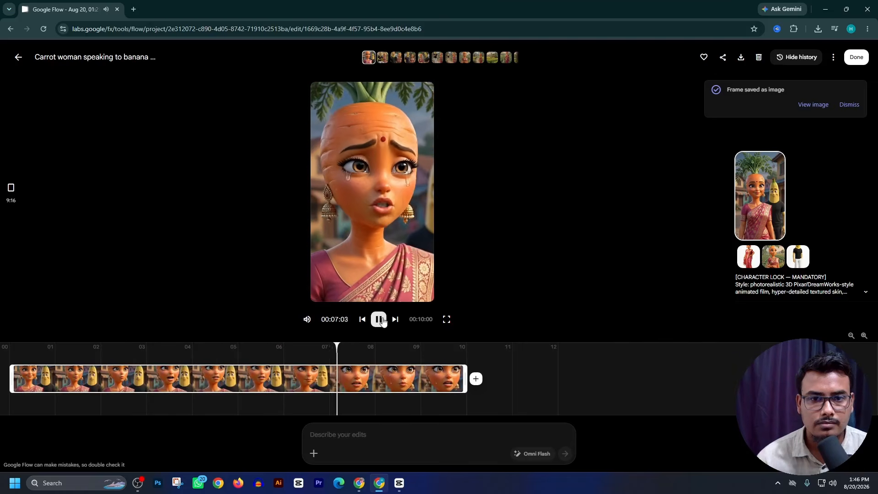
left_click(378, 319)
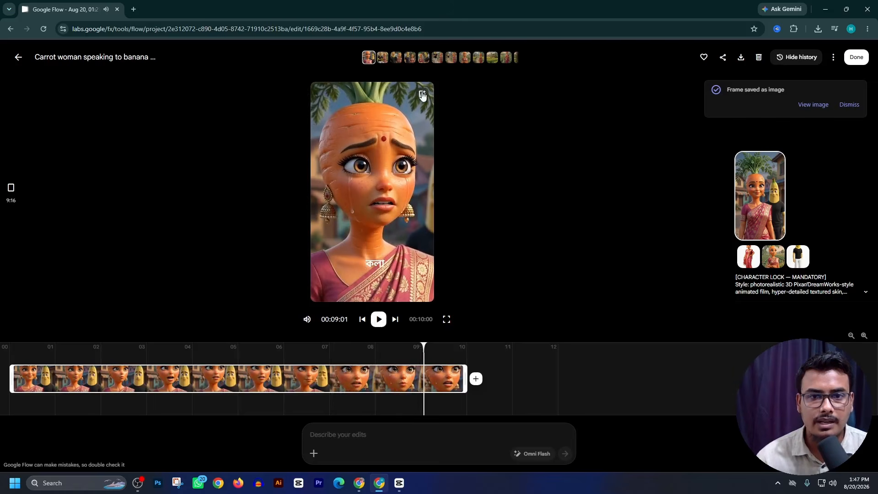
left_click(422, 95)
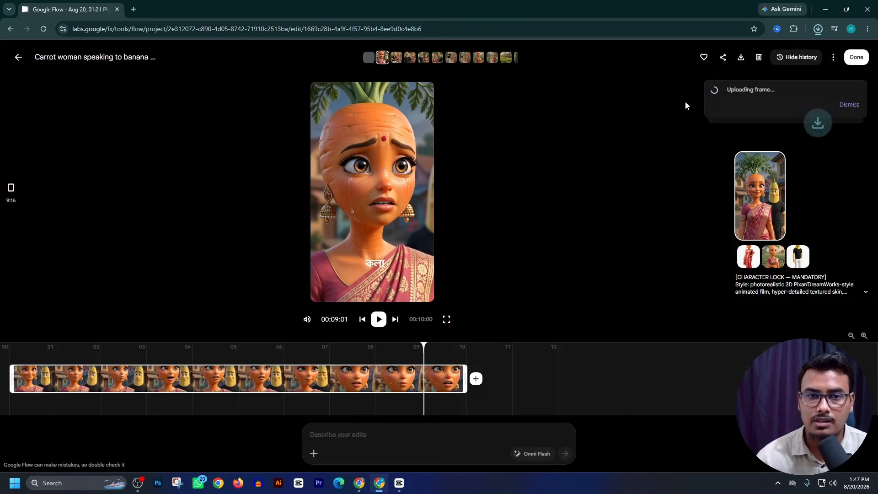
- Back in the project's media, add the saved carrot-woman close-up frame to the সেগমেন্ট ৭ prompt's references and generate the video
left_click(16, 58)
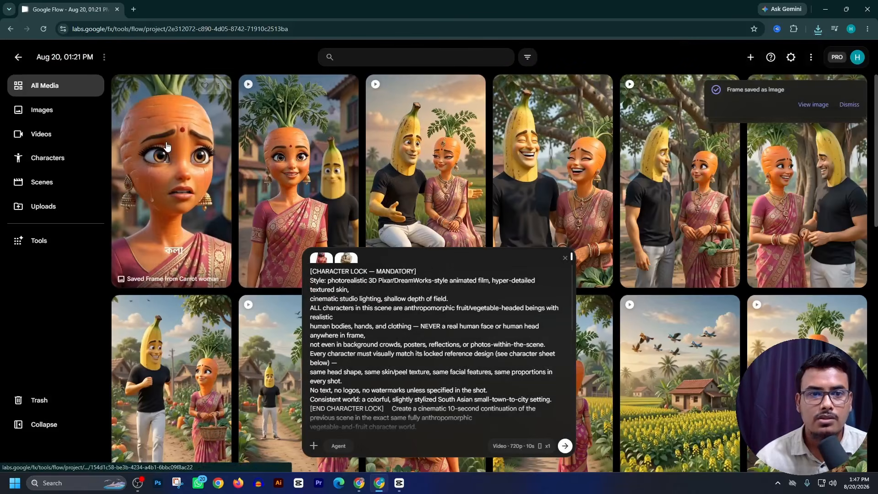
left_click_drag(166, 148, 438, 397)
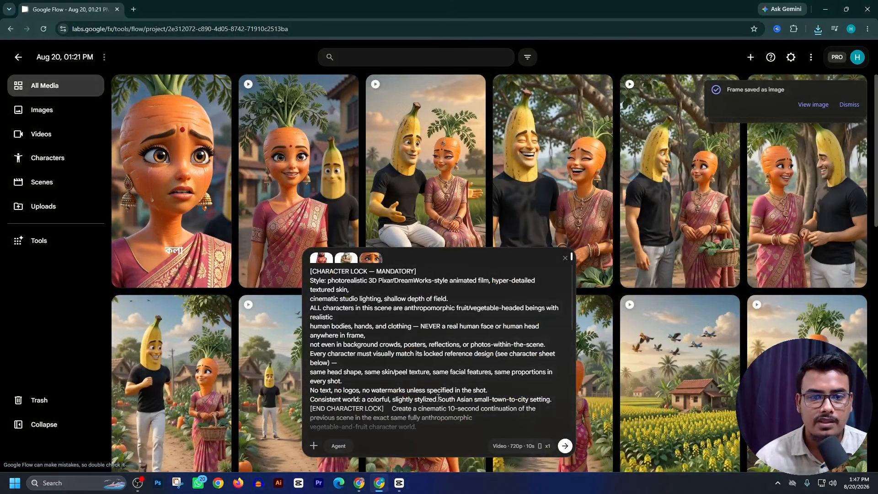
left_click(565, 445)
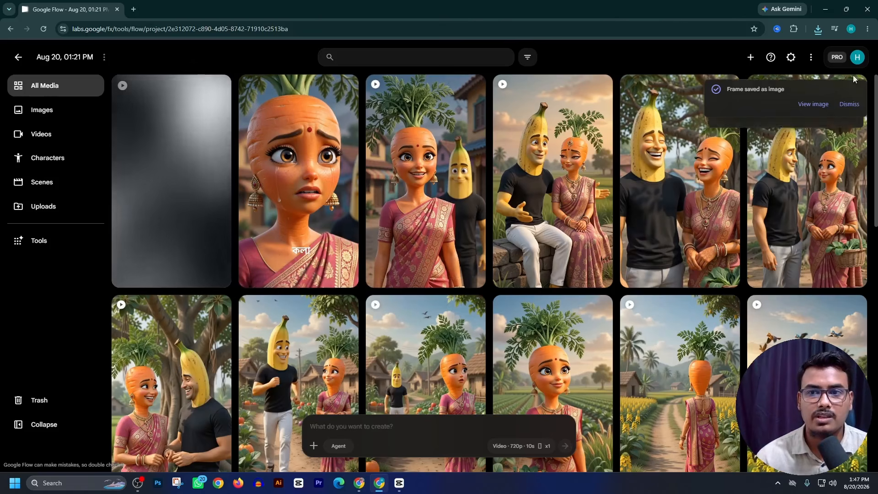
- In CapCut, place the downloaded carrot-woman clip on the timeline after the stone-wall clip and play the edit from the start
left_click(818, 29)
left_click_drag(741, 73, 401, 486)
left_click_drag(675, 389, 653, 350)
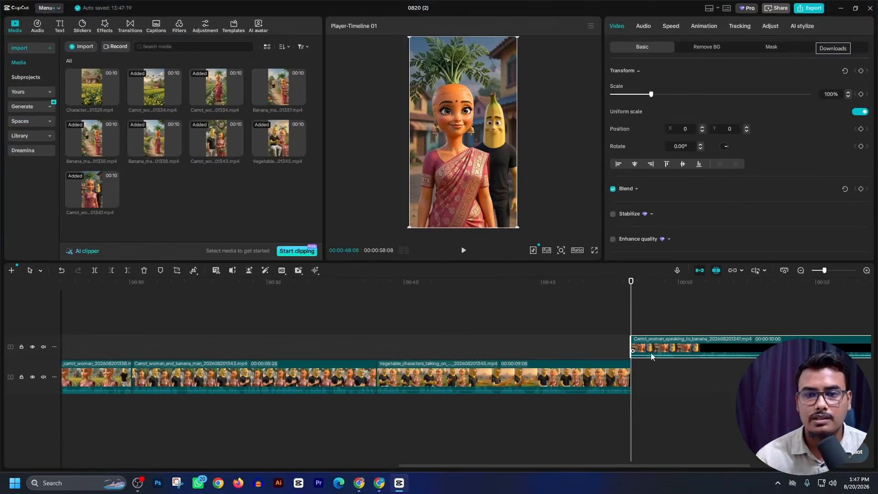
left_click(464, 250)
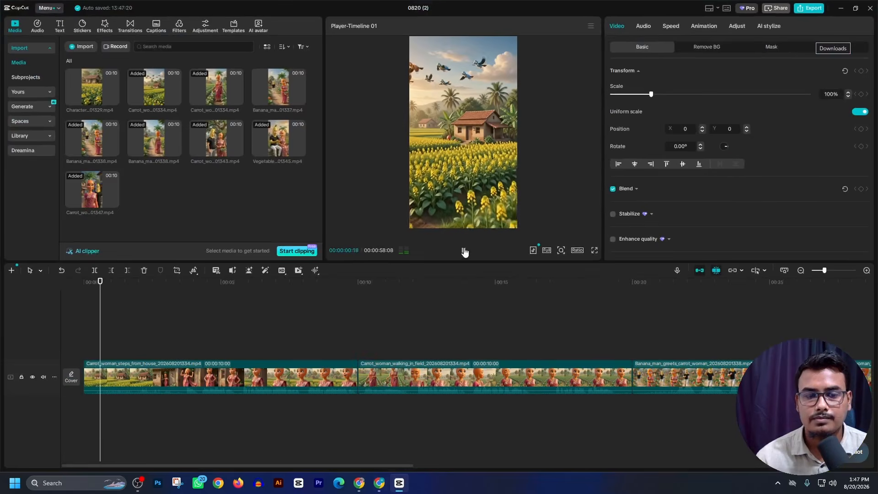
- Review the edit around the carrot-woman speaking clip and trim the unwanted footage off that clip's start and end
left_click(464, 251)
left_click_drag(821, 270, 820, 270)
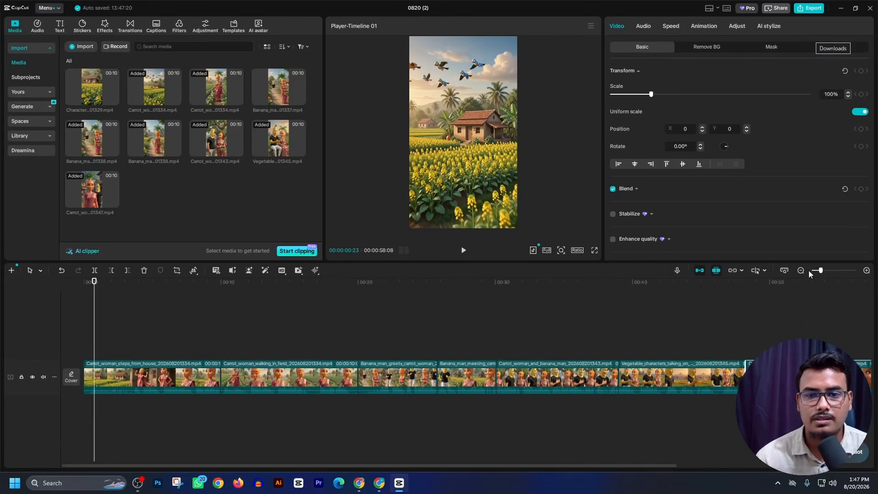
left_click_drag(95, 330, 612, 338)
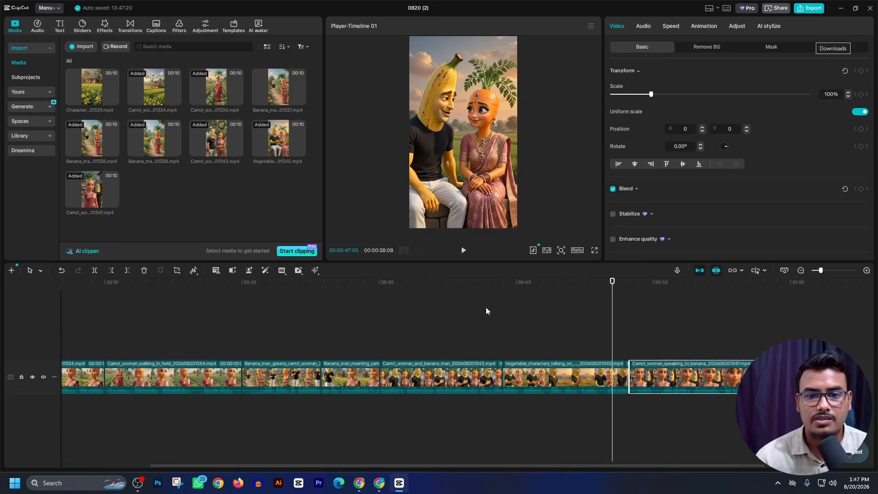
left_click(465, 251)
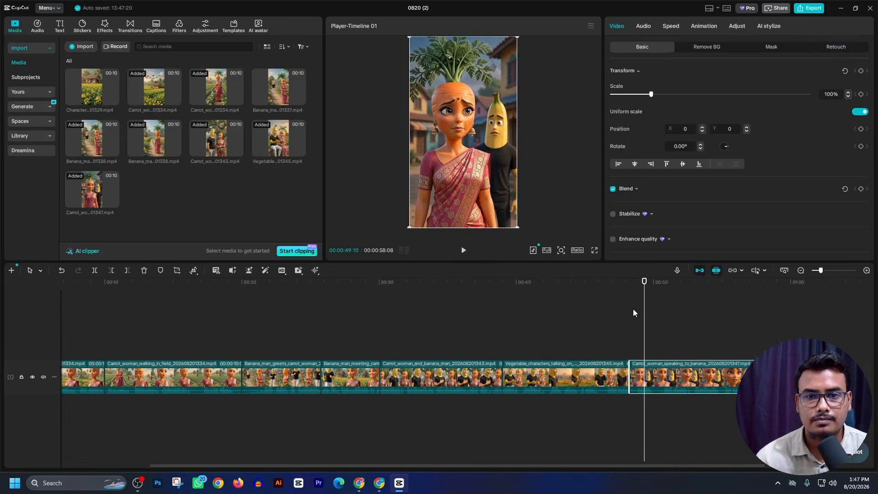
left_click_drag(645, 315, 635, 328)
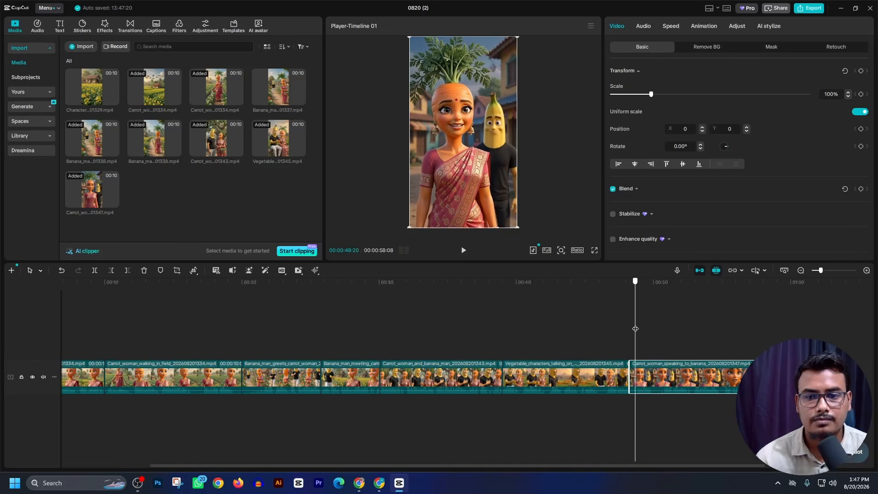
left_click(112, 271)
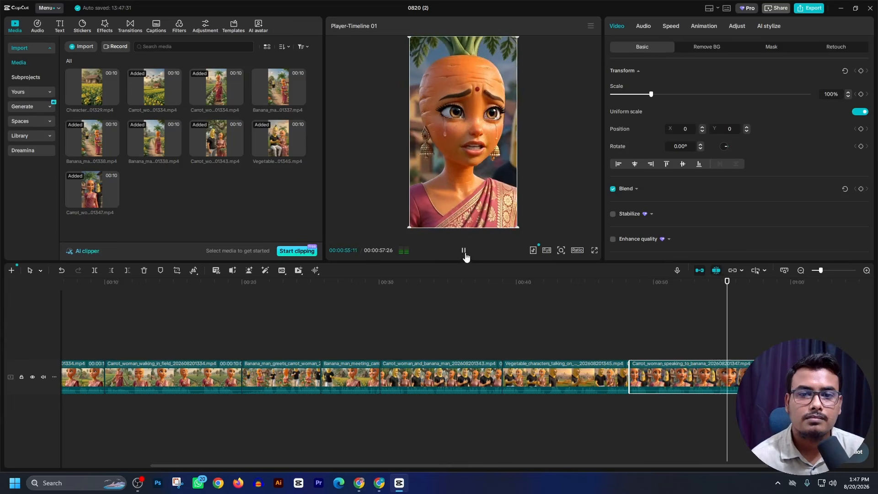
left_click(464, 251)
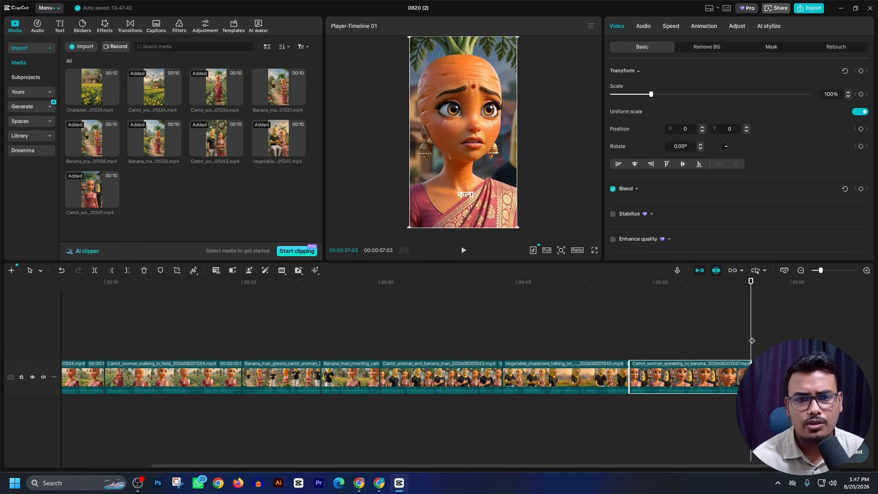
left_click_drag(751, 303, 775, 328)
- Switch to the Claude prompt document and copy the সেগমেন্ট ৮ prompt about the father's anger
left_click(839, 10)
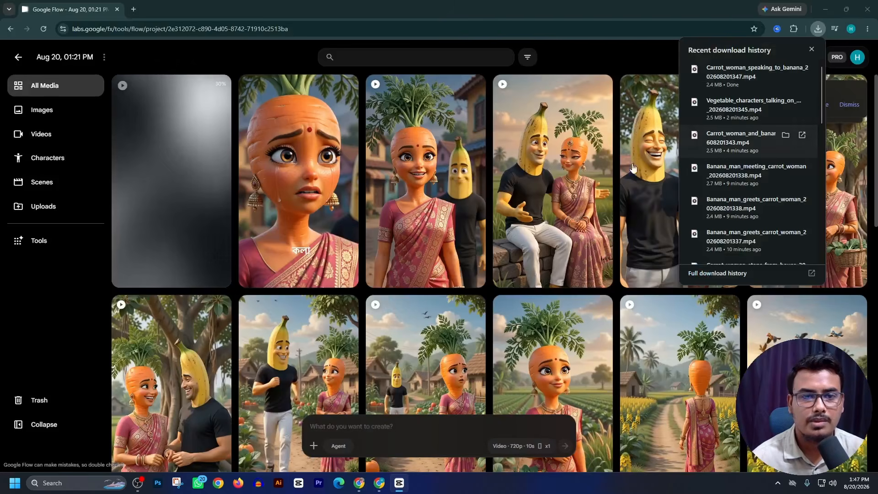
left_click(359, 486)
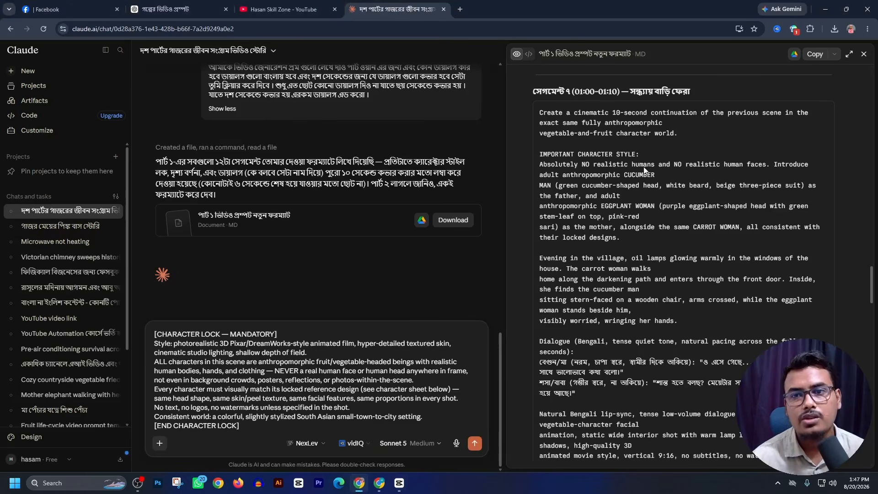
scroll(568, 117, "down", 6)
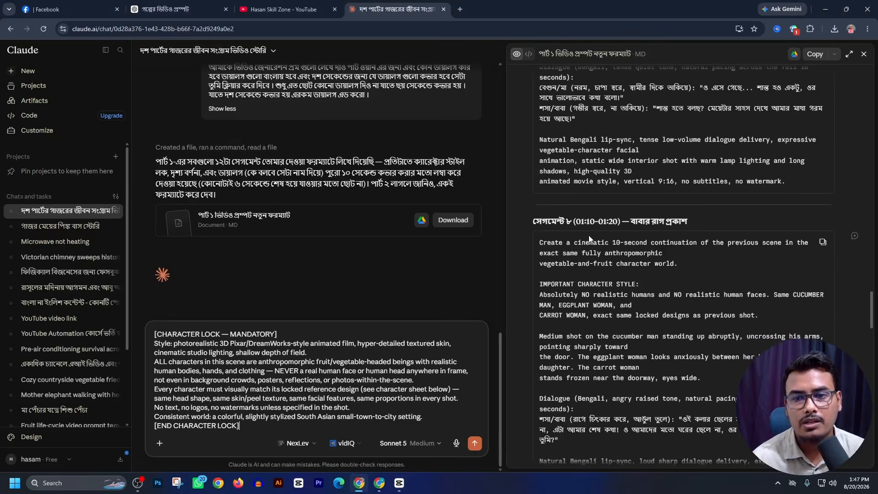
scroll(658, 256, "down", 3)
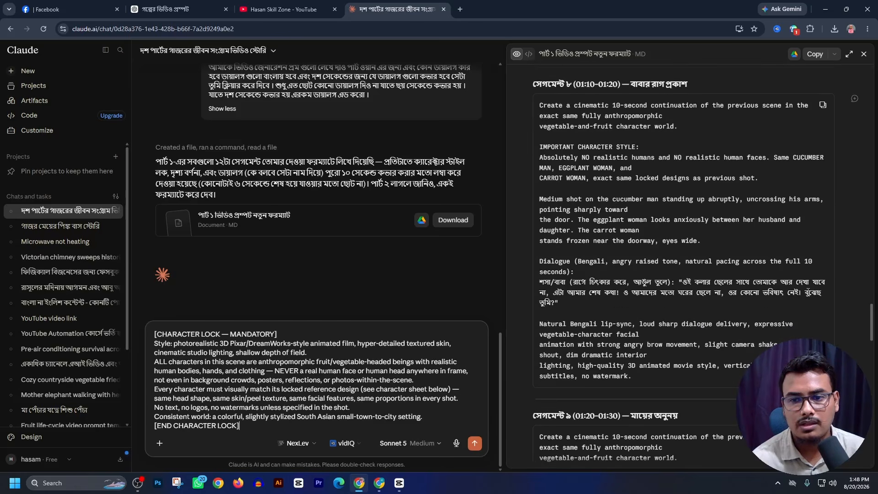
scroll(722, 309, "down", 4)
scroll(712, 312, "up", 5)
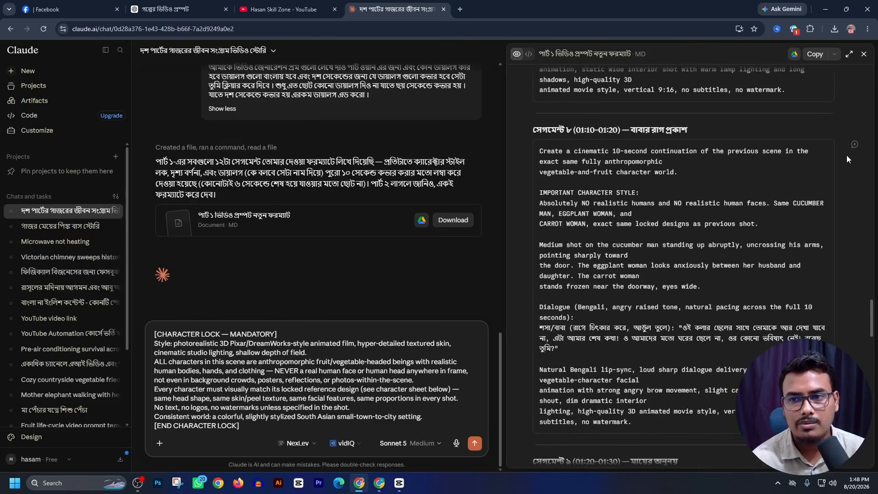
- In Google Flow, play the Carrot woman enters home video and save its frame at 00:09:23 as an image
left_click(378, 484)
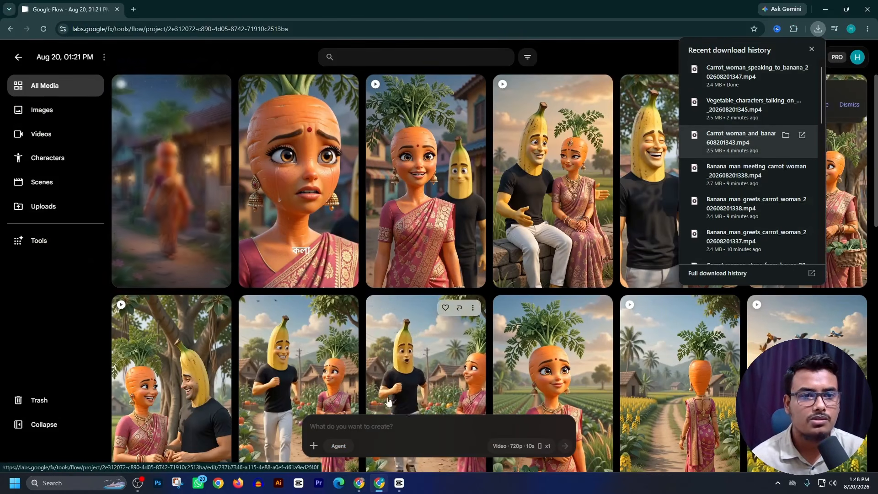
left_click(189, 204)
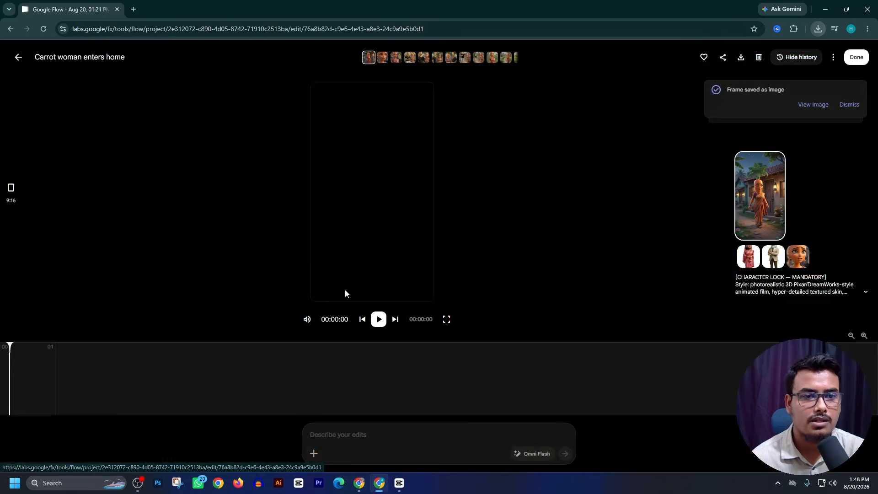
left_click(378, 319)
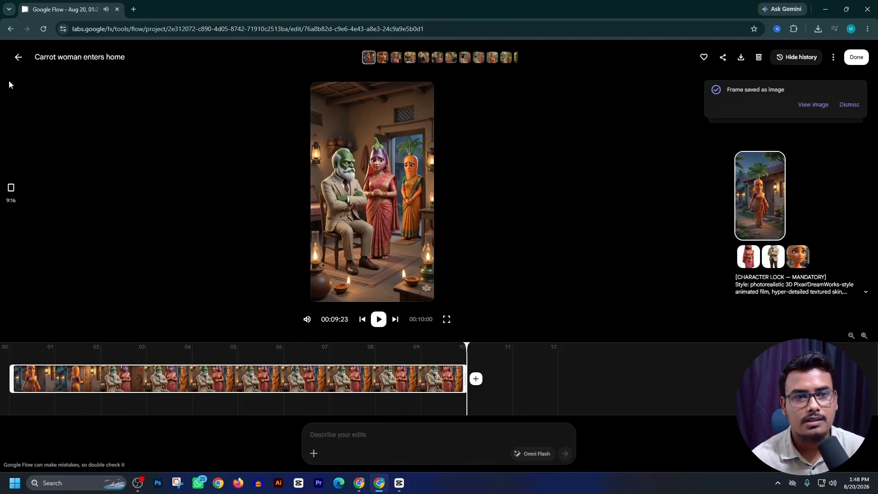
left_click(423, 95)
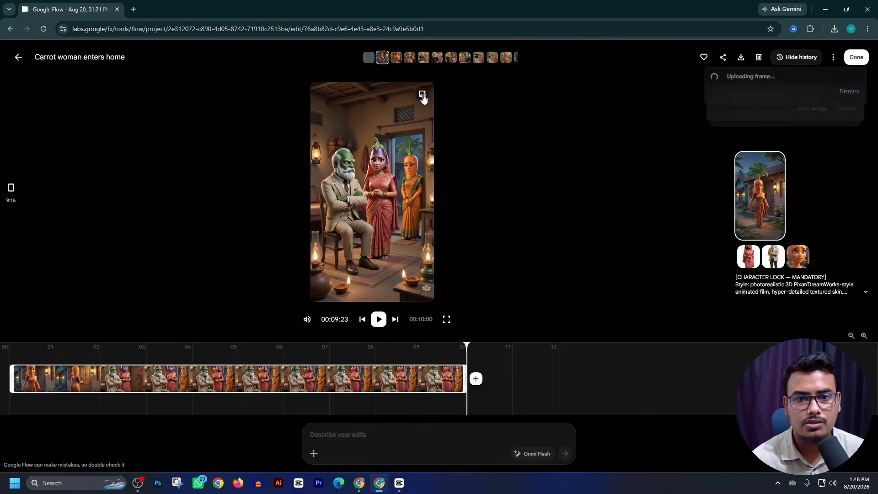
- Back in the project's media, reuse the enters-home video's prompt and replace everything below the character lock with the সেগমেন্ট ৮ text
left_click(16, 60)
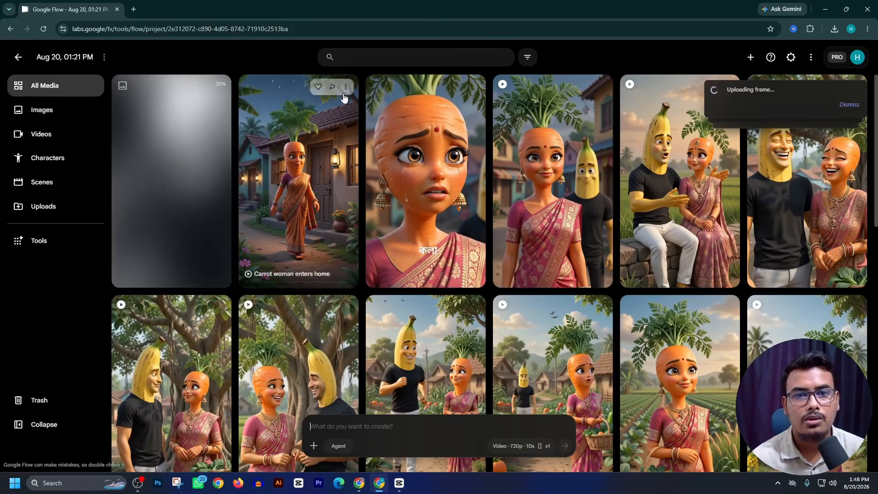
left_click(333, 87)
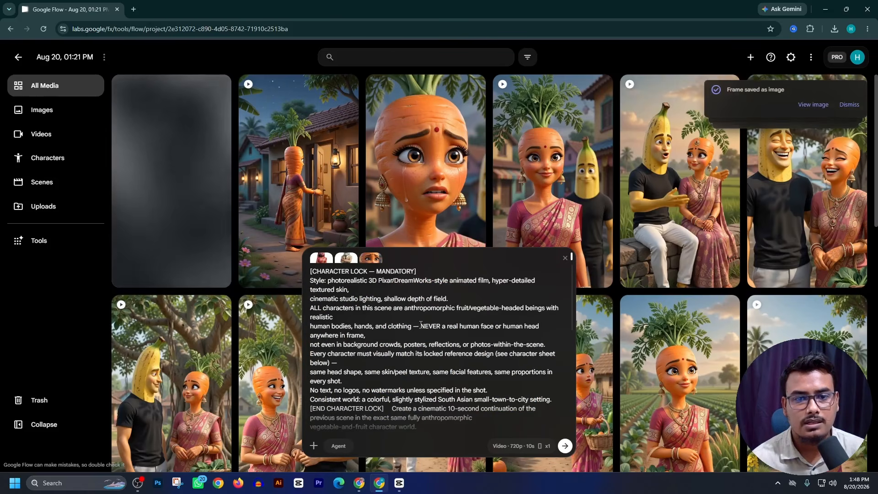
scroll(404, 343, "down", 3)
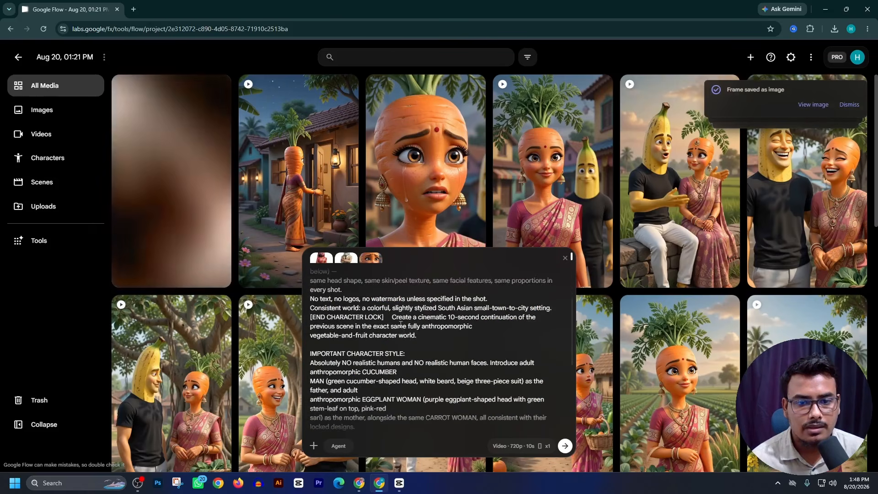
left_click_drag(391, 307, 580, 491)
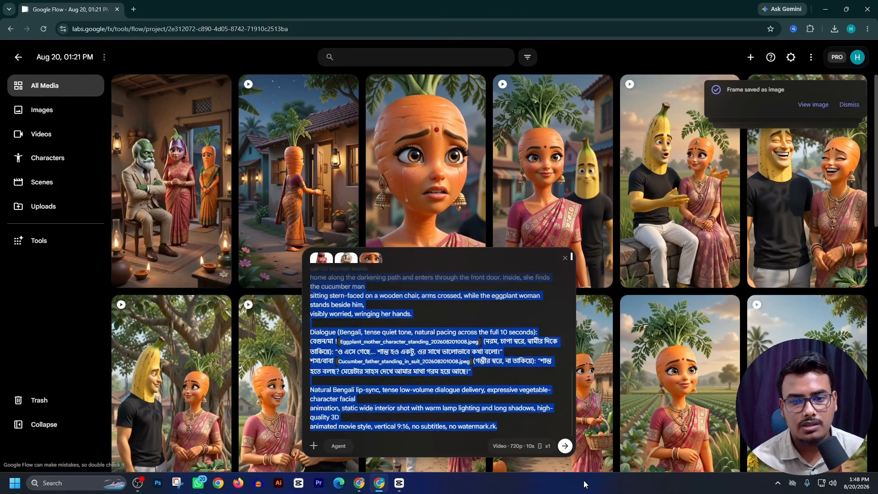
key("ctrl+v")
scroll(347, 357, "up", 10)
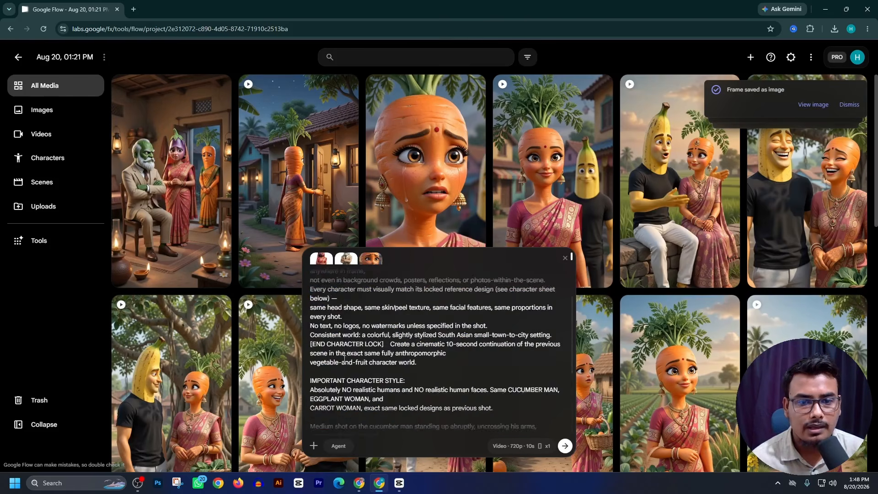
- Replace the prompt's three old reference images with the saved frame of the parents and carrot woman indoors, and generate the video
left_click(324, 262)
left_click(325, 263)
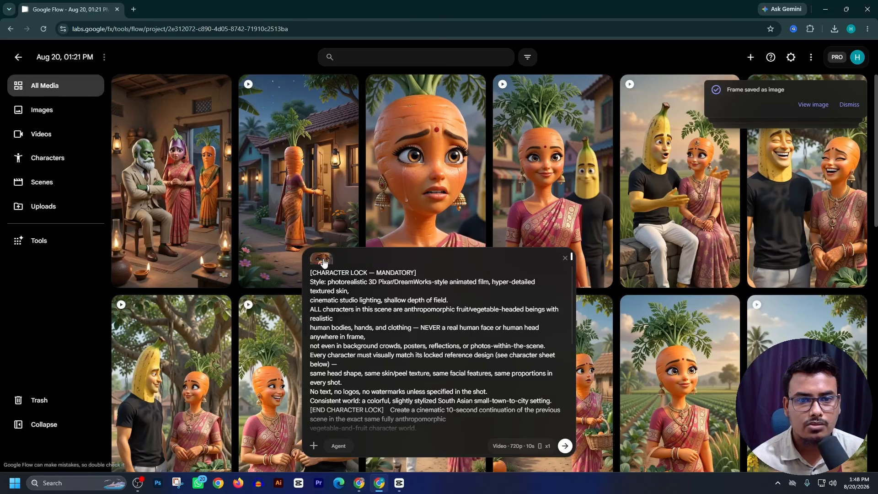
left_click(323, 262)
left_click_drag(174, 170, 425, 412)
scroll(406, 342, "down", 5)
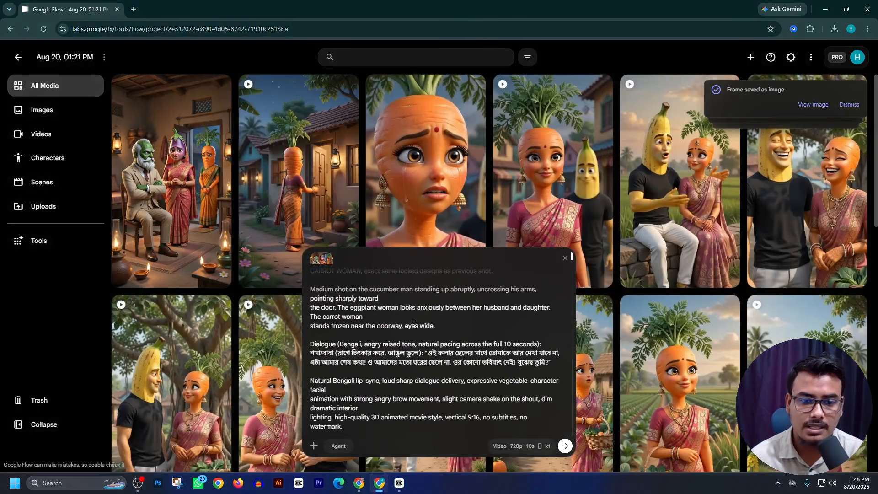
left_click(565, 450)
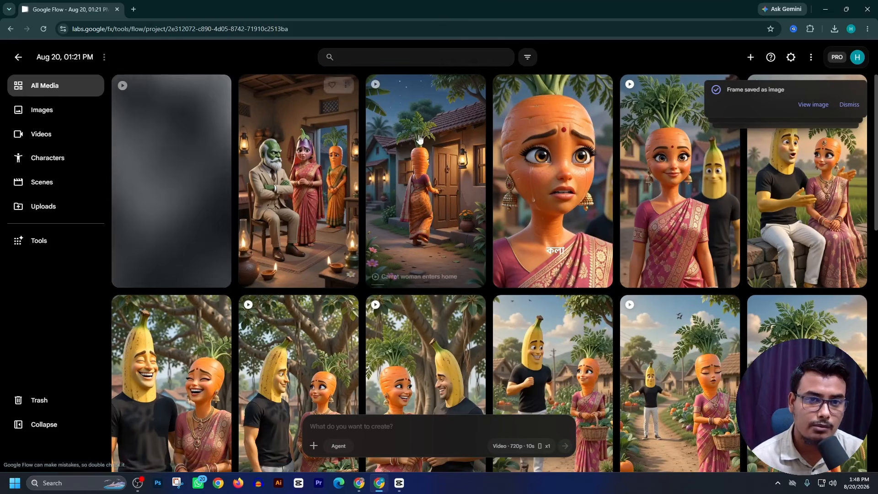
- Download the Carrot woman enters home video and place it on CapCut's main track after the carrot-woman speaking clip
mouse_move(435, 141)
left_click(473, 95)
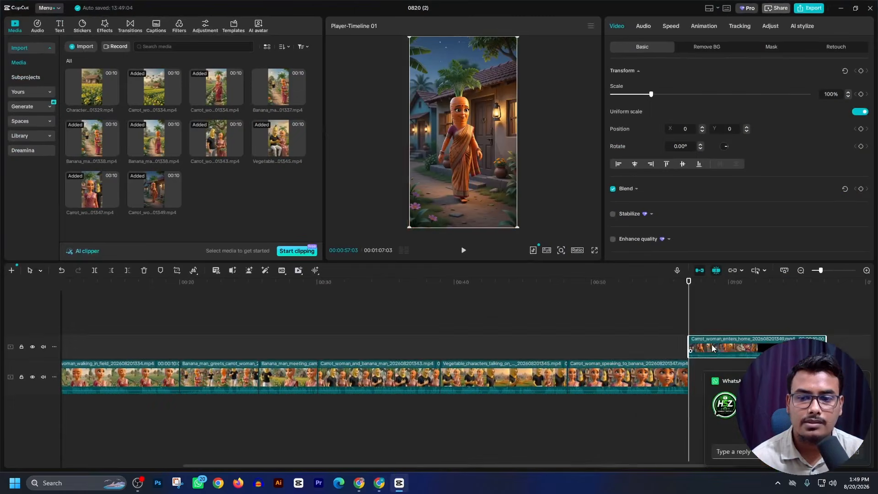
left_click_drag(786, 349, 786, 378)
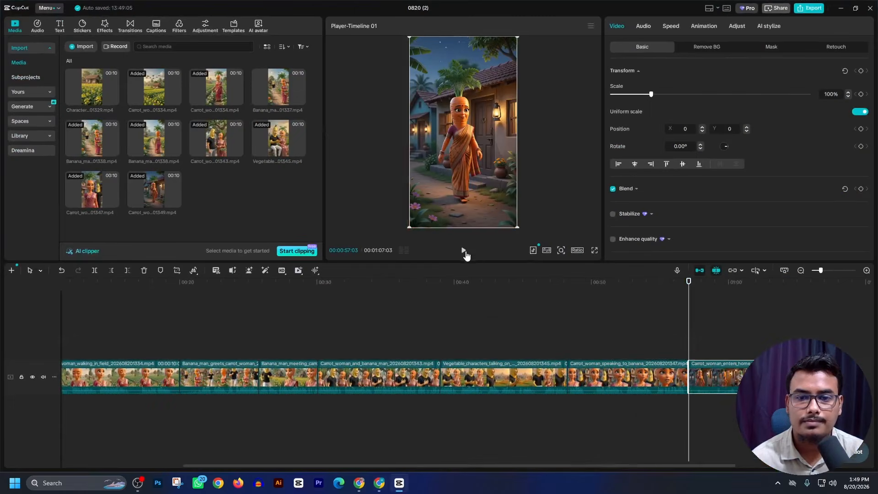
- Play the transition into the enters-home clip, trim that clip's beginning, and play it through to its end
left_click(465, 254)
key("space")
left_click_drag(95, 306, 623, 383)
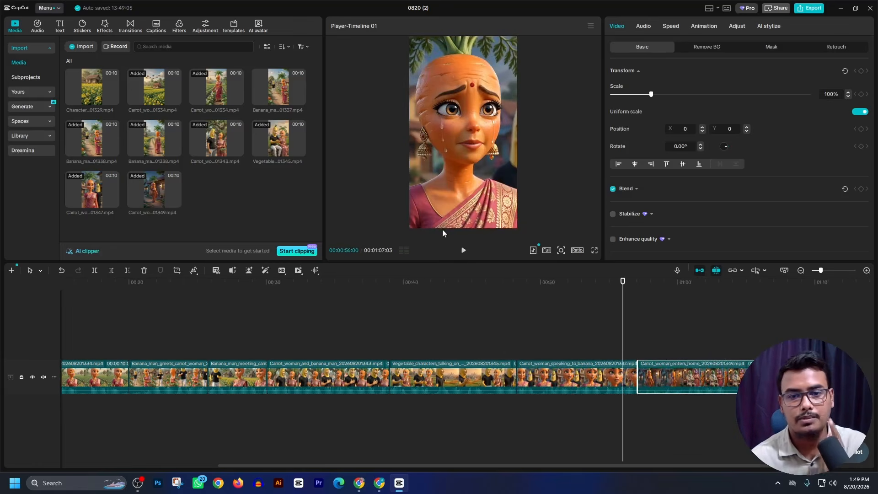
left_click(462, 250)
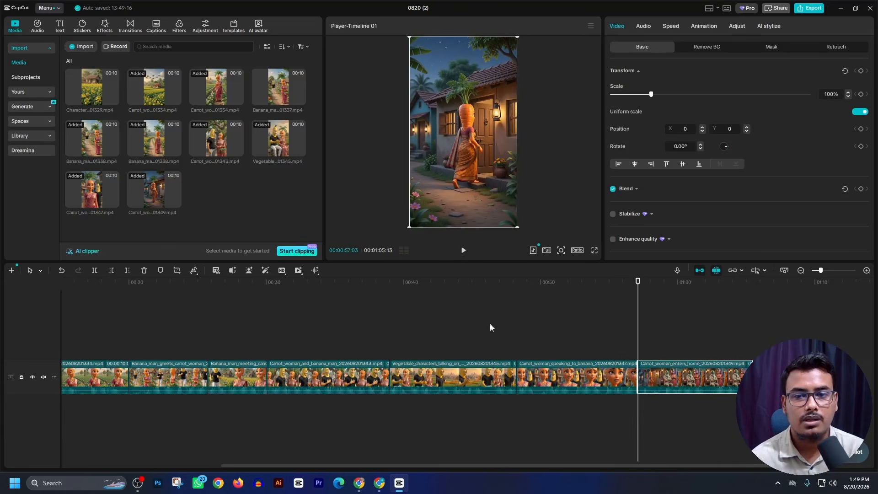
left_click(462, 250)
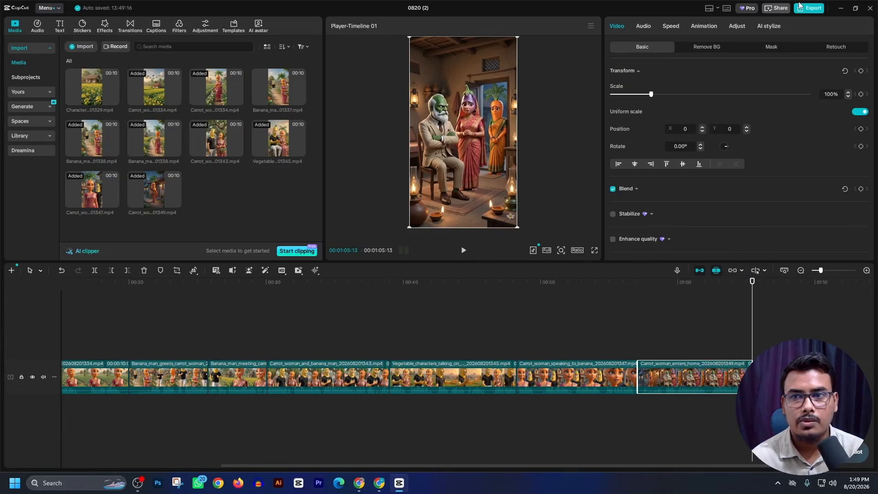
- In Google Flow, review and download the Vegetable characters arguing video, and add it in CapCut after the enters-home clip
left_click(841, 9)
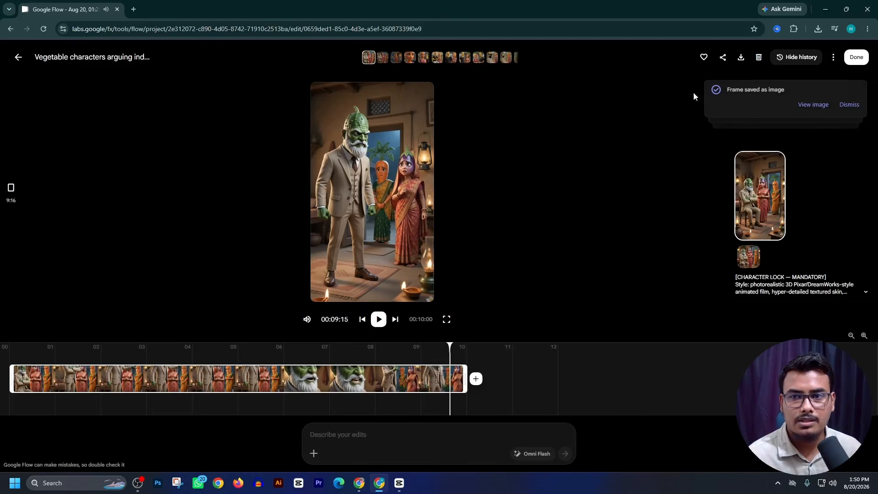
left_click_drag(411, 482, 769, 346)
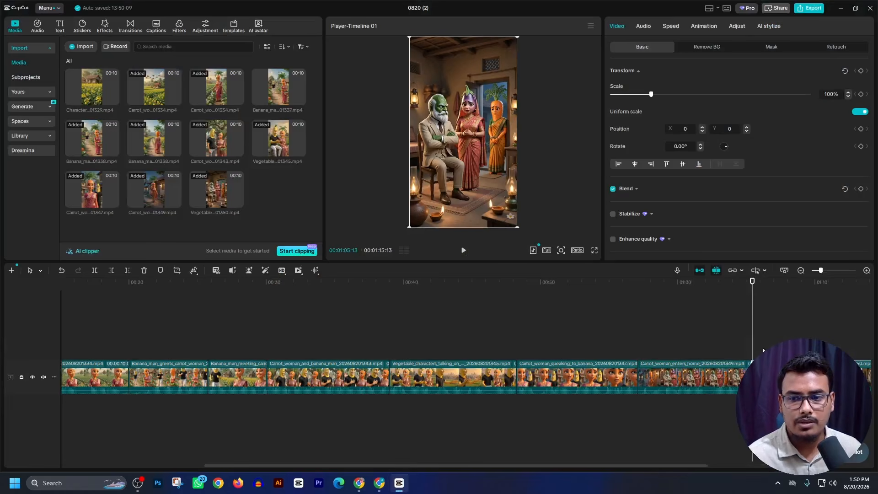
left_click(839, 10)
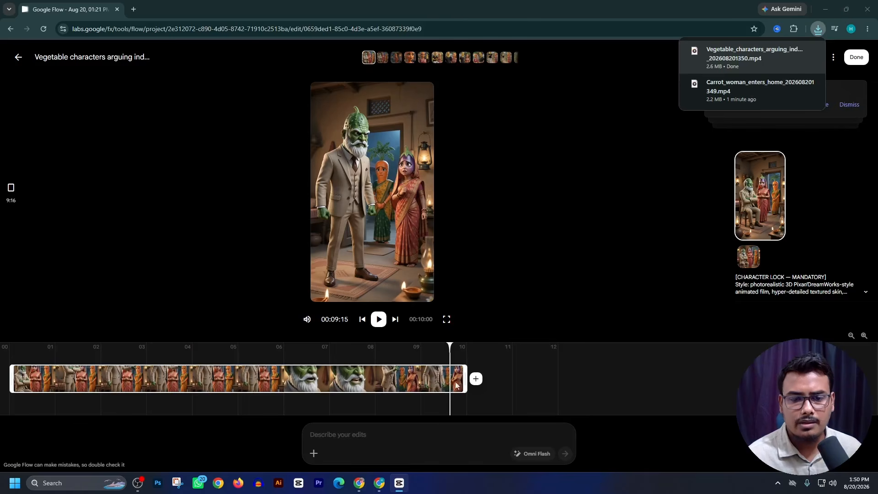
- Copy the সেগমেন্ট ৯ prompt from the Claude document and return to the arguing video in Google Flow
left_click(378, 487)
left_click(359, 484)
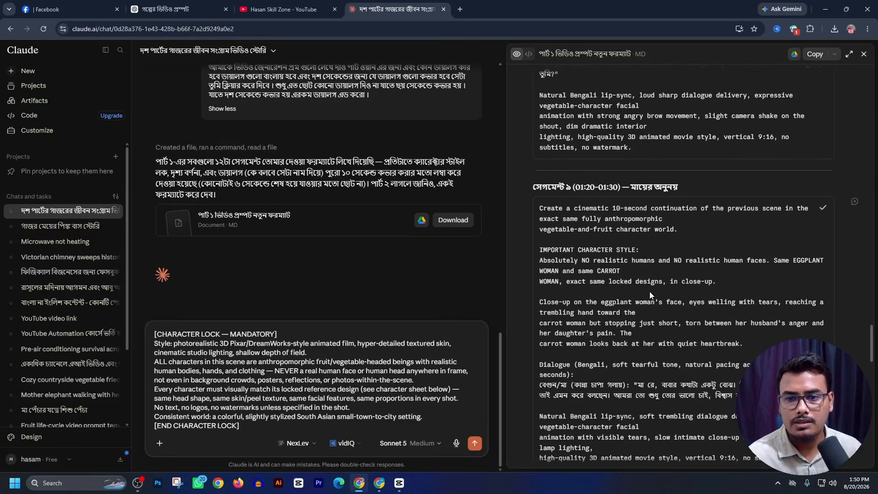
scroll(650, 292, "down", 2)
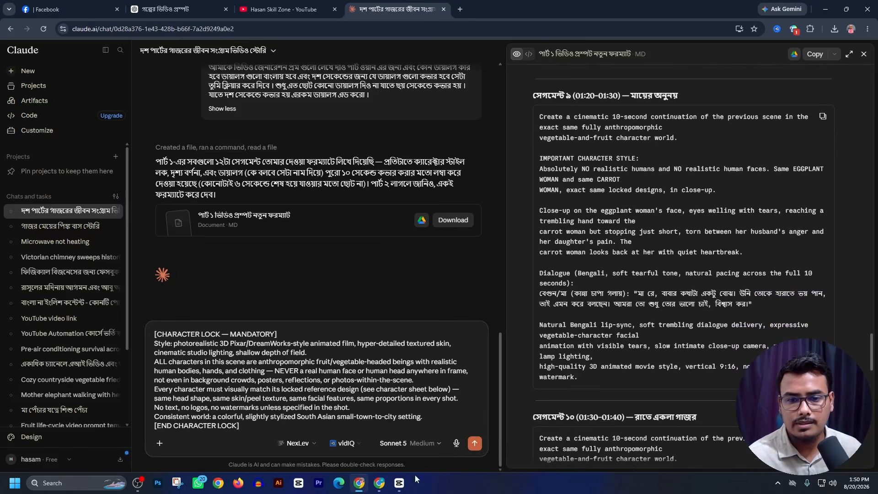
left_click(399, 482)
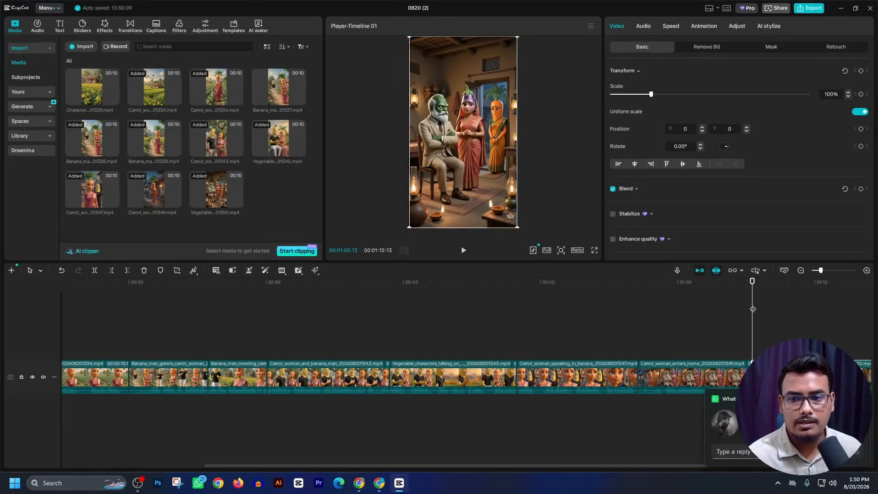
left_click(376, 486)
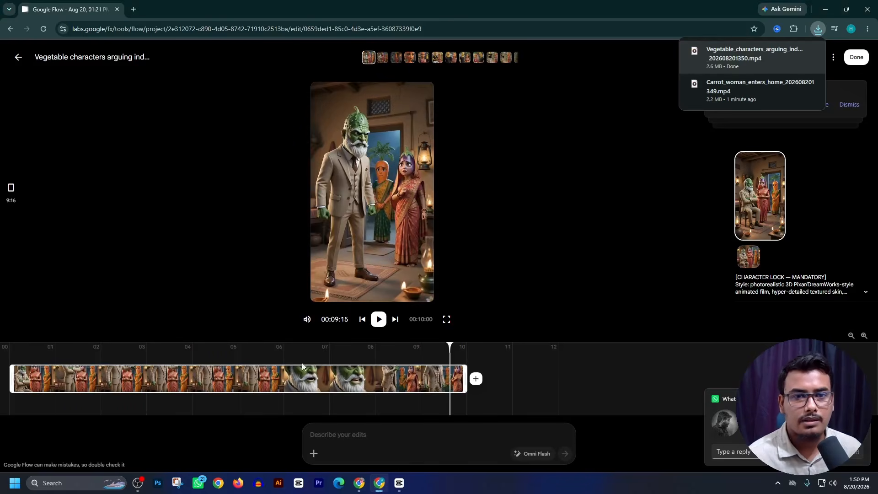
- Save the arguing video's frame at 00:09:15 as an image, return to the project, and reuse that video's prompt
left_click(423, 95)
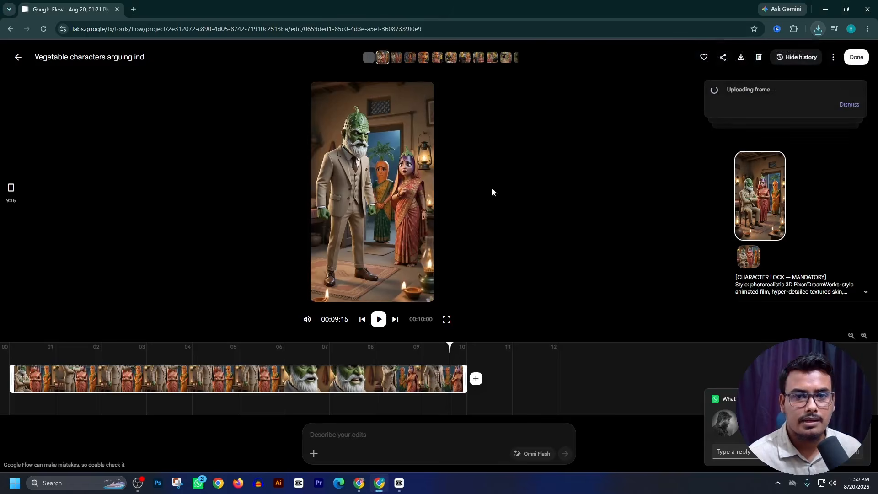
left_click(16, 57)
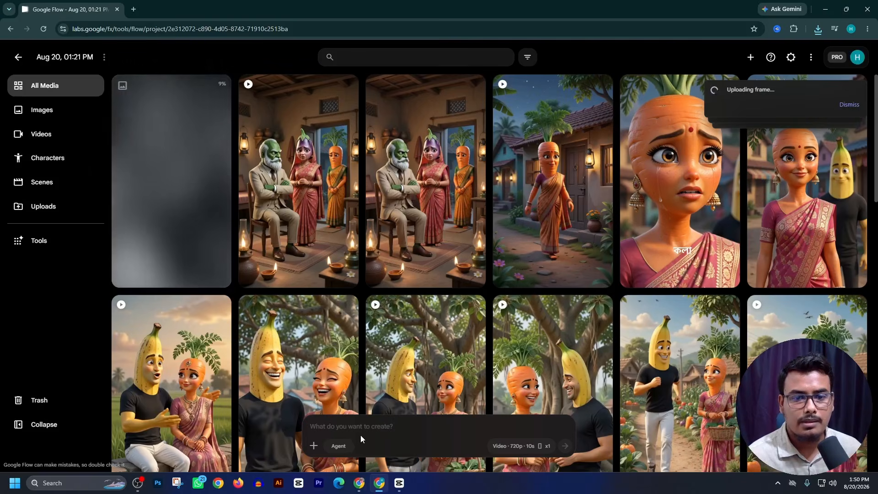
right_click(358, 430)
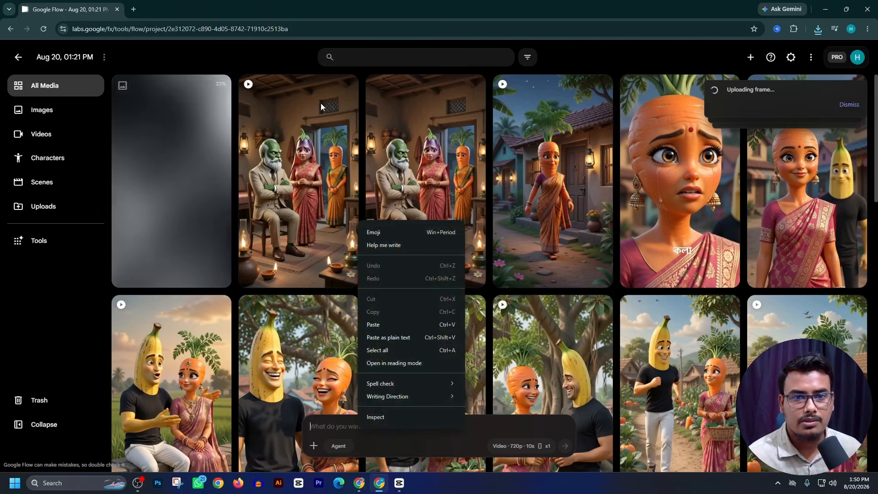
left_click(348, 91)
left_click(333, 87)
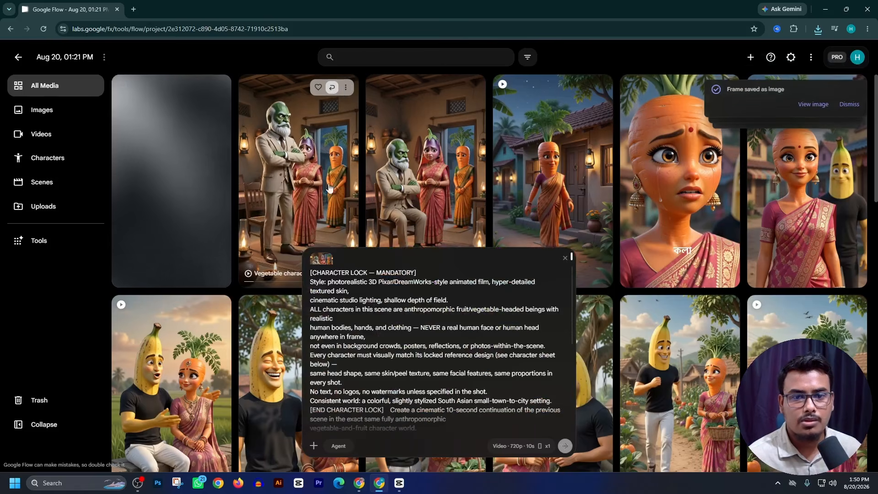
- Replace the reused prompt's scene text with the copied সেগমেন্ট ৯ prompt, attach the saved frame as a reference, and generate the 10-second 720p video
scroll(402, 338, "down", 3)
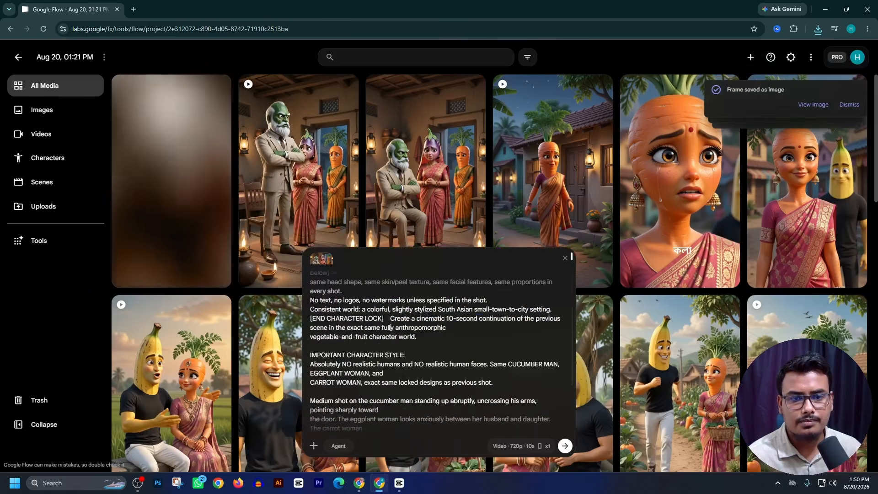
left_click_drag(422, 353, 550, 489)
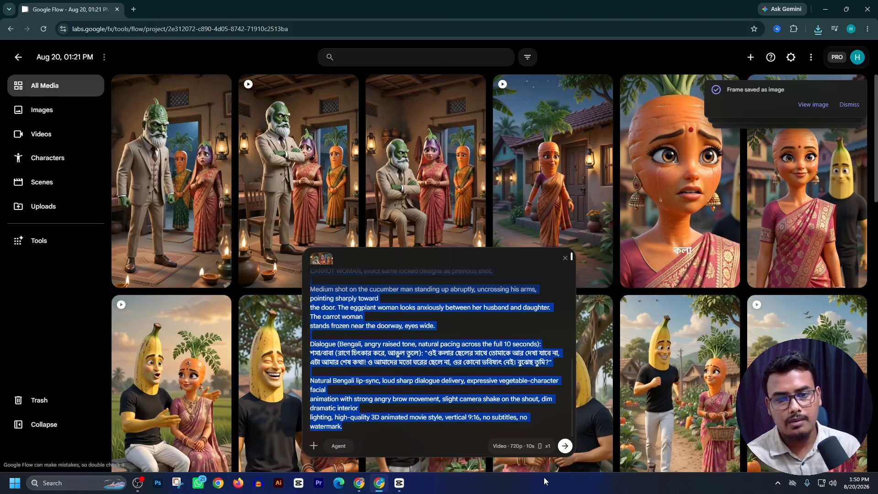
key("ctrl+v")
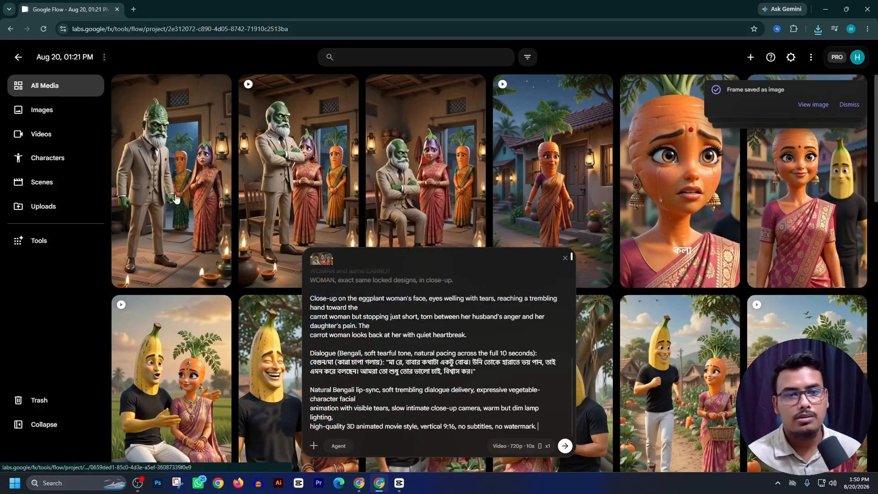
left_click_drag(176, 199, 503, 434)
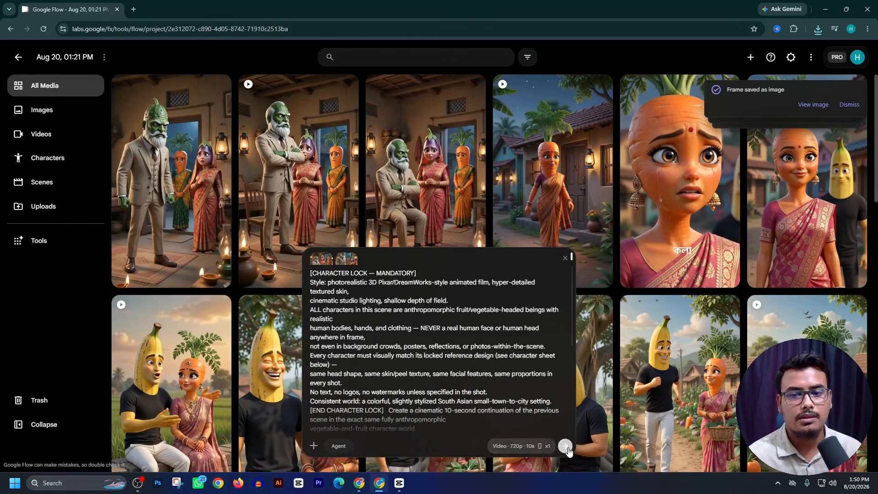
left_click(566, 447)
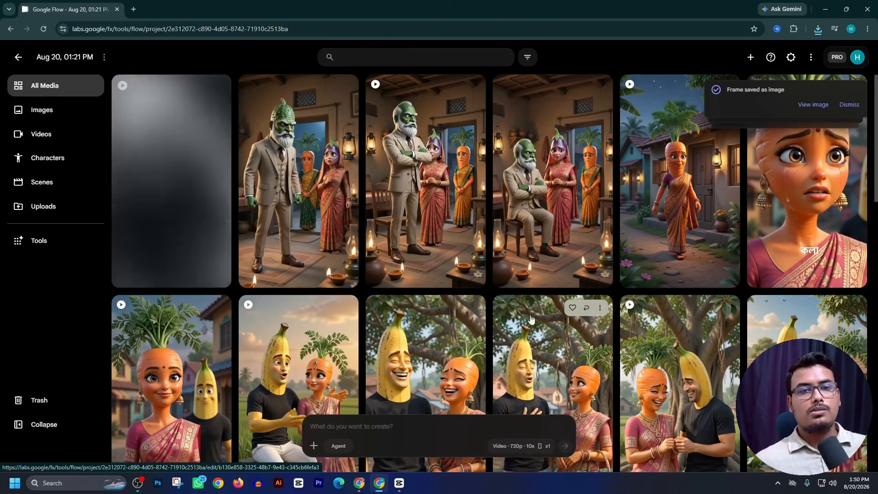
- In CapCut, play from the end of the enters-home clip through the arguing clip and move the playhead to the timeline's end
left_click(397, 488)
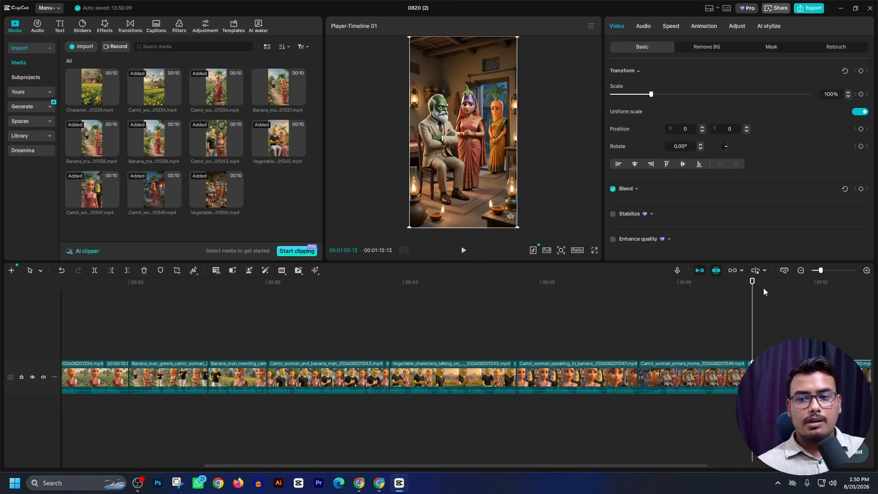
left_click_drag(752, 296, 715, 297)
left_click(463, 250)
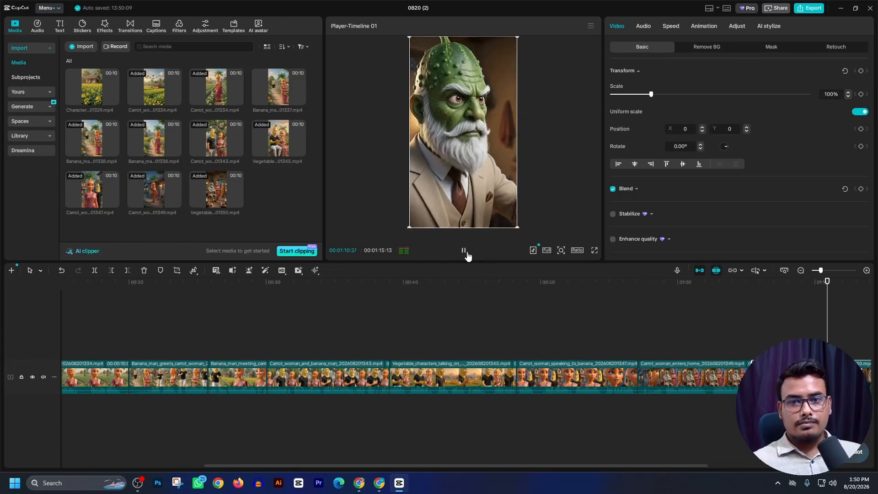
left_click(464, 251)
left_click(464, 253)
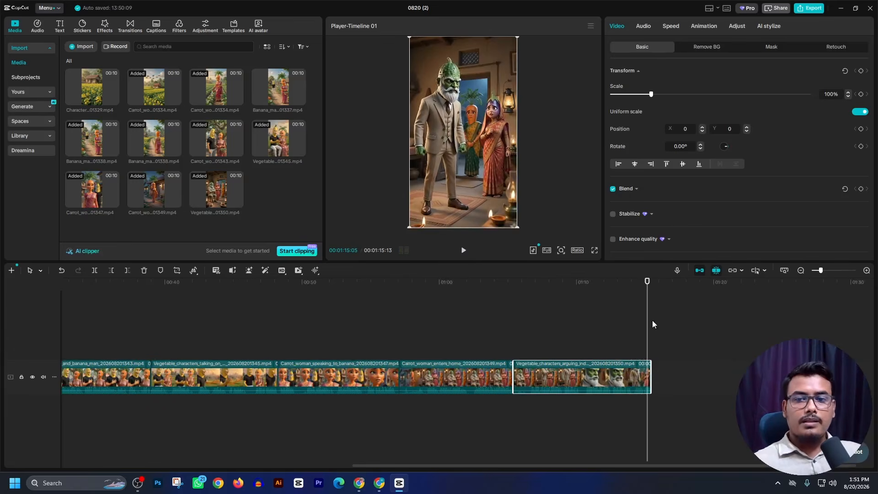
left_click_drag(648, 317, 28, 330)
left_click_drag(209, 359, 866, 391)
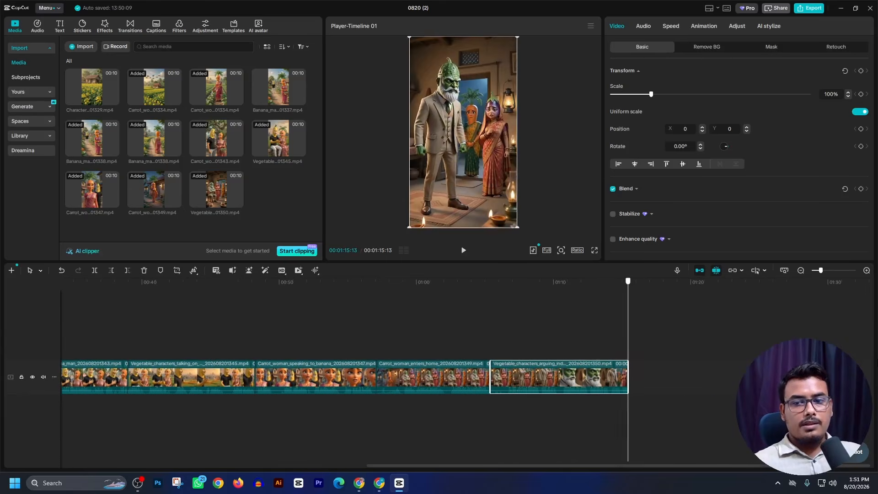
- Return to Google Flow, delete the failed video generation, and reload the project page
left_click(359, 483)
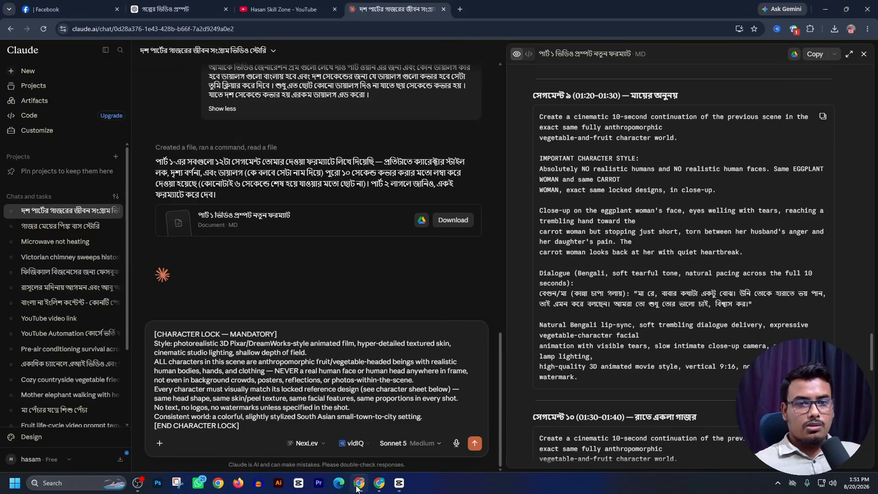
left_click(387, 483)
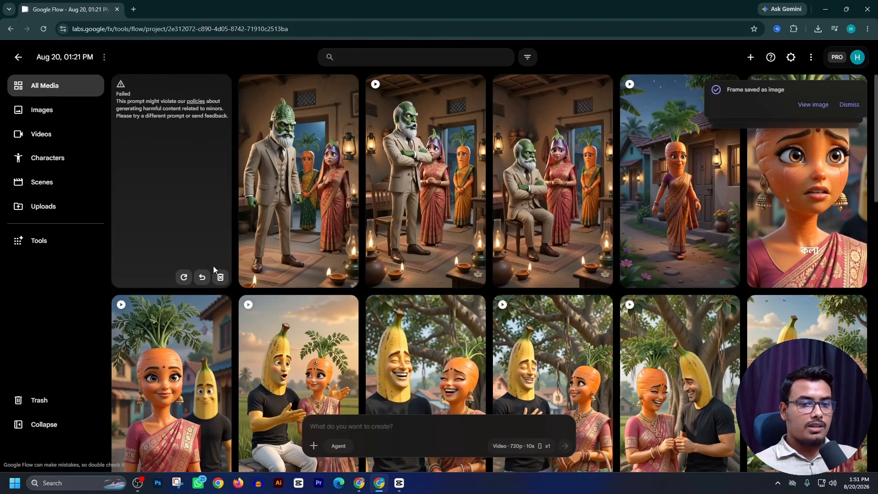
left_click(220, 277)
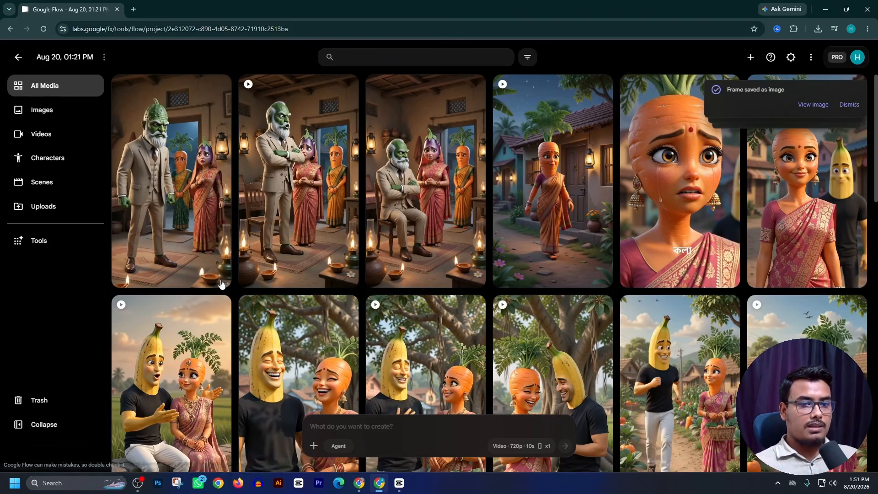
left_click(43, 29)
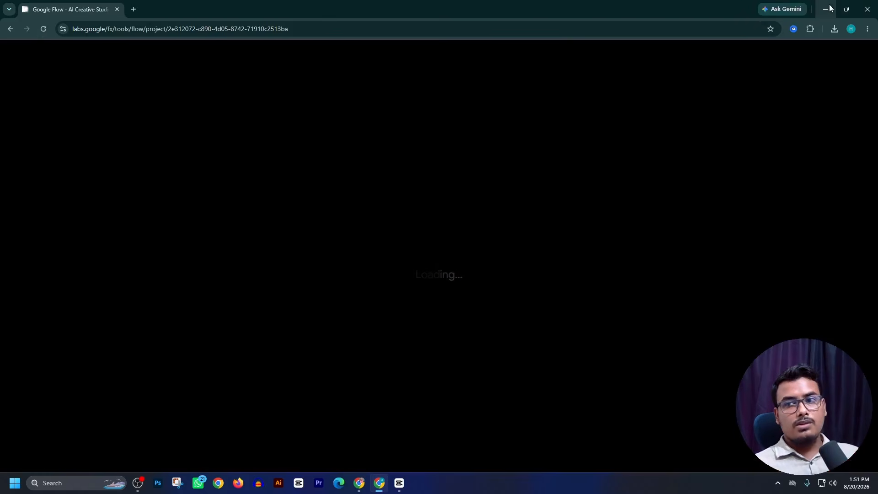
- Switch to Claude, close the open prompt document, and clear the character-lock text from the message draft
left_click(825, 9)
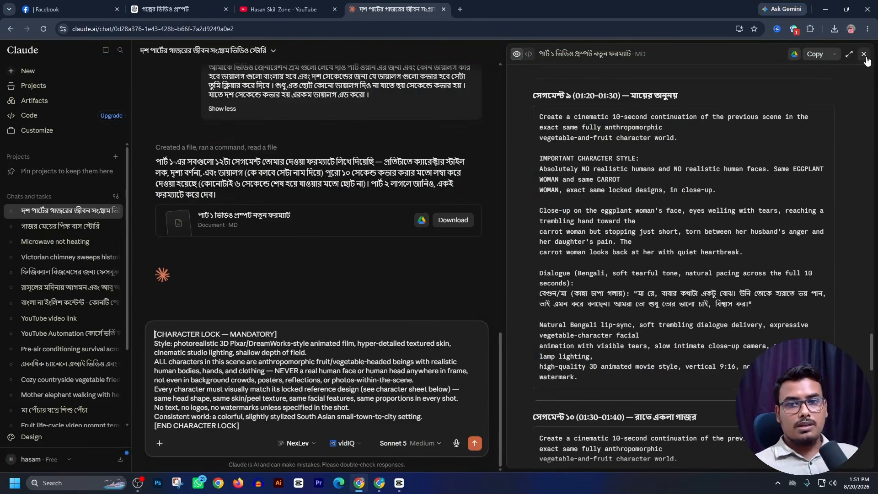
left_click(864, 54)
key("ctrl+a")
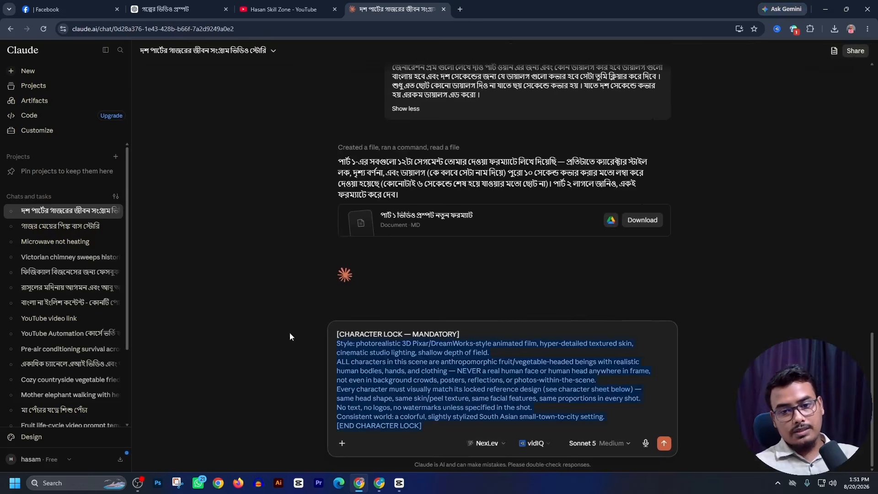
key("BackSpace")
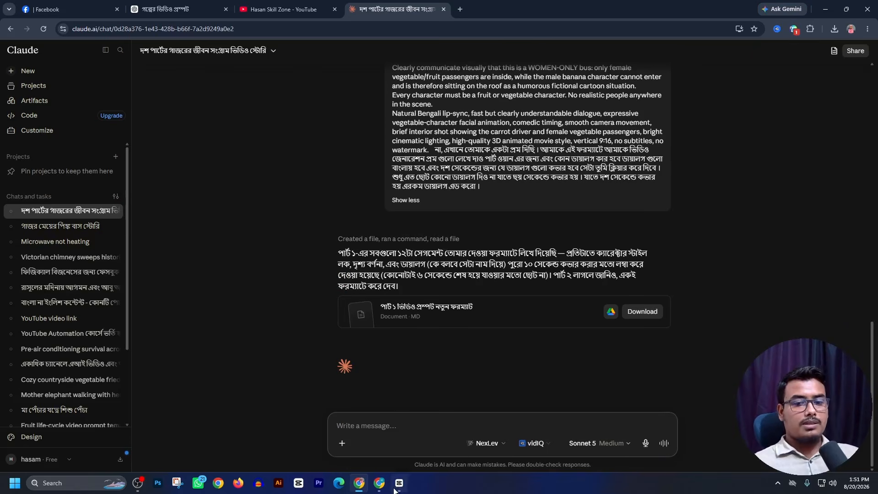
key("alt+Tab")
key("alt+Tab")
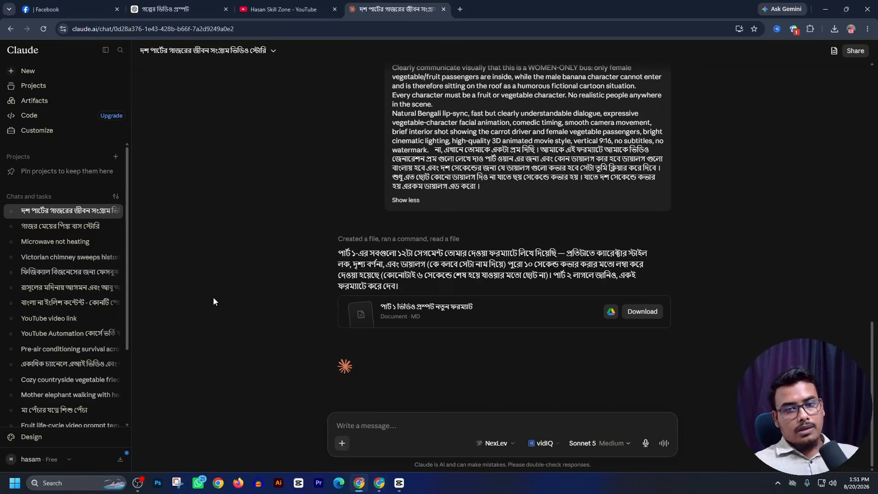
- In ChatGPT, dictate a Bengali request for four 6–7-second background-sound prompts (romantic, emotional, sad crying, angry) and cut the transcribed text
left_click(162, 8)
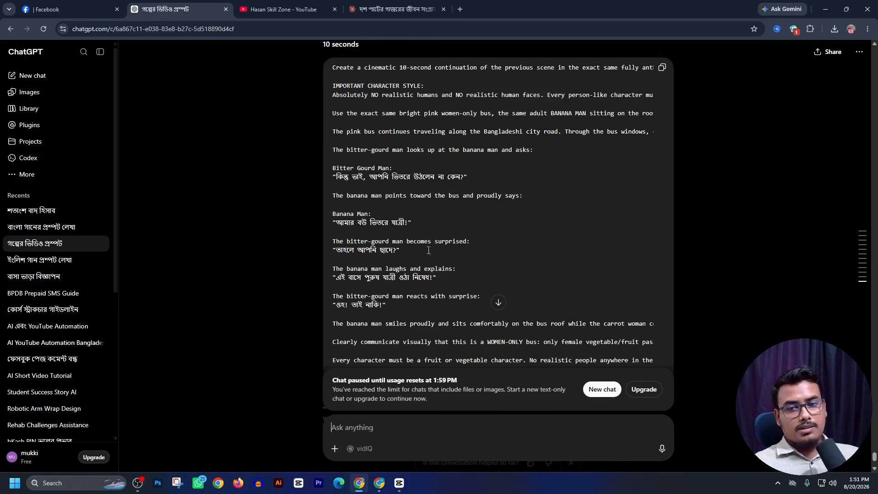
left_click(661, 447)
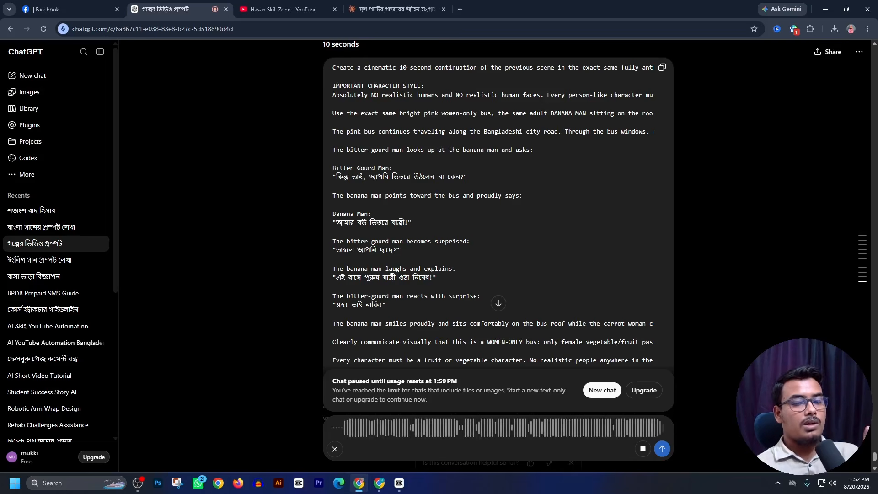
left_click(645, 450)
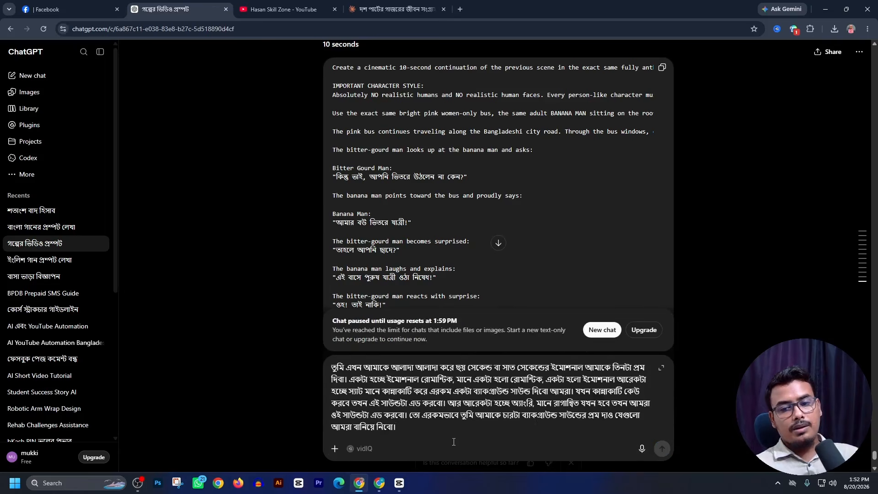
key("ctrl+a")
key("ctrl+x")
- Paste the dictated background-sound request into the Claude chat and send it
left_click(393, 5)
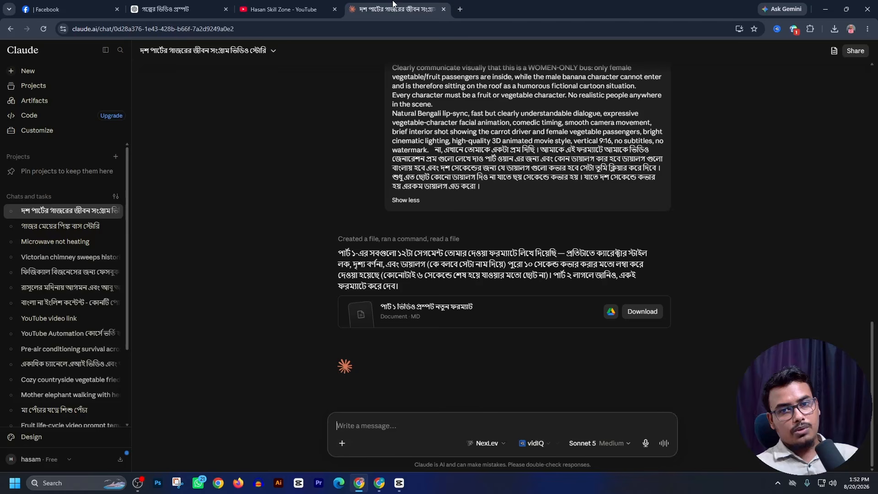
key("ctrl+v")
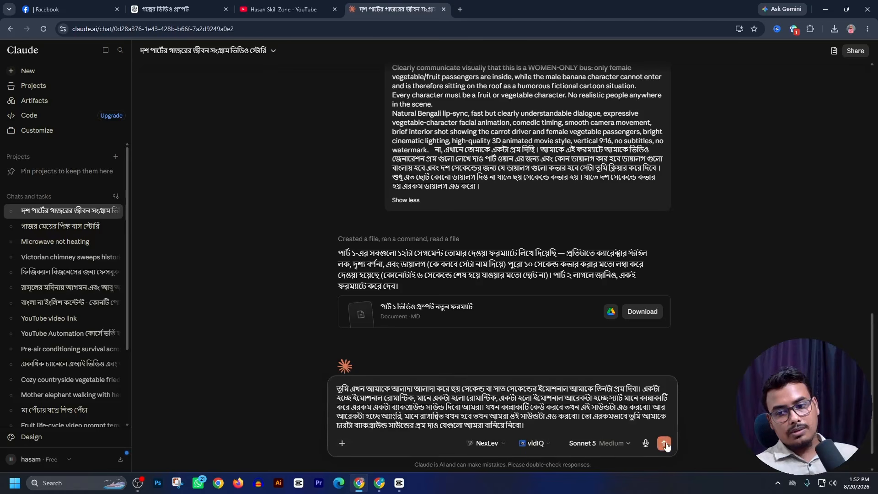
left_click(664, 444)
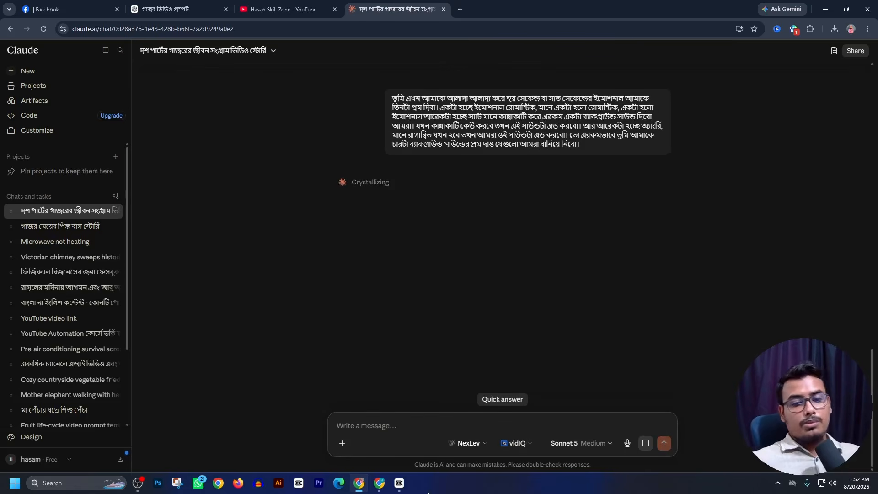
- Leave the Google Flow project for the home page and open Flow Music
left_click(379, 484)
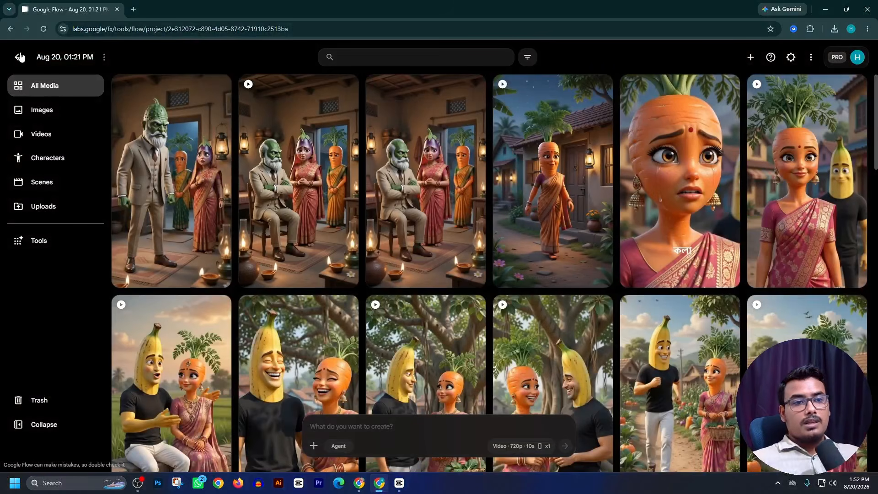
left_click(22, 60)
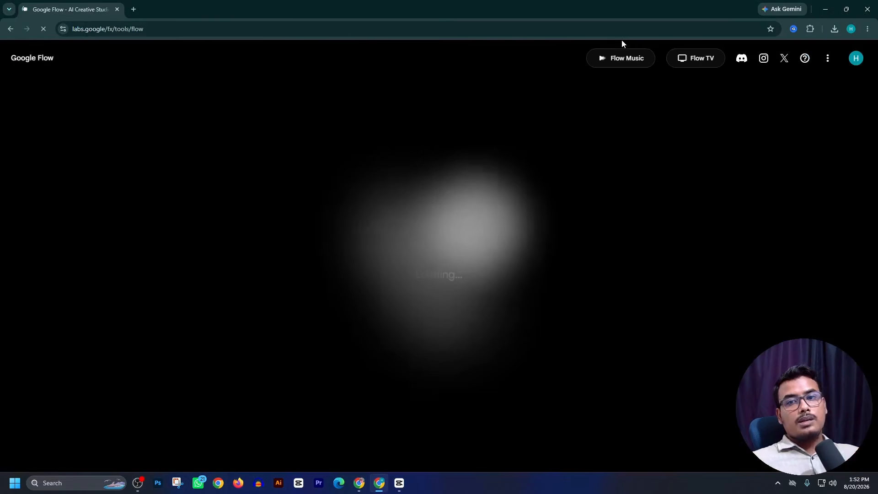
left_click(618, 64)
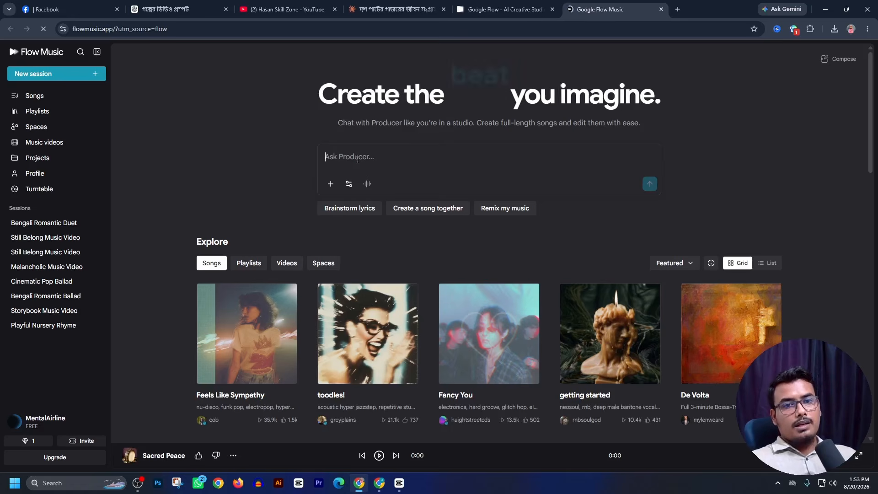
- Copy Claude's 6-second romantic background sound prompt and submit it in Flow Music for generation
left_click(160, 10)
left_click(410, 10)
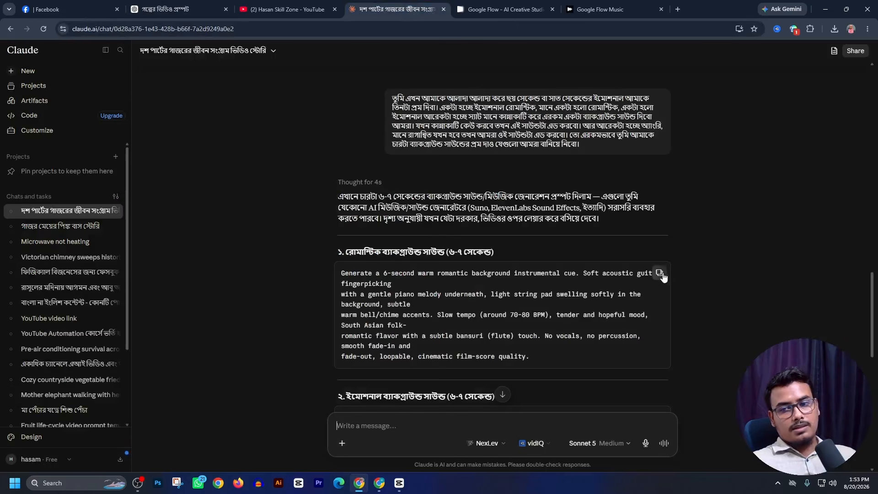
left_click(603, 9)
key("ctrl+v")
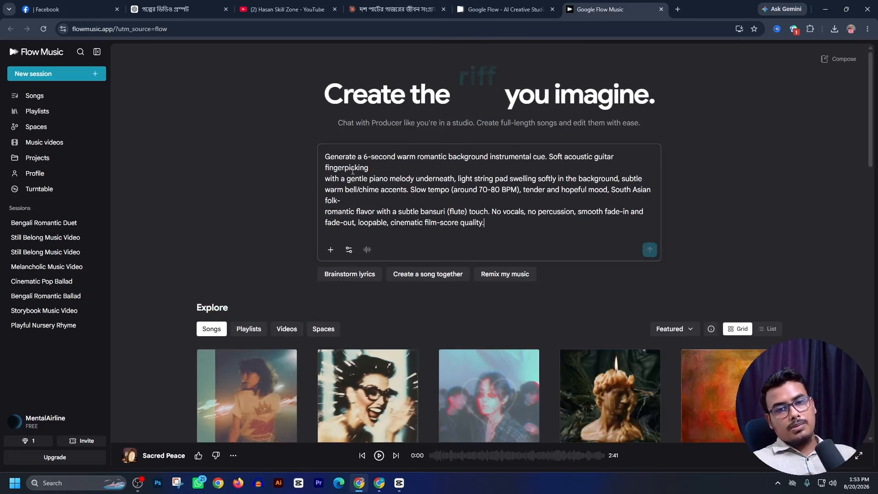
left_click(650, 250)
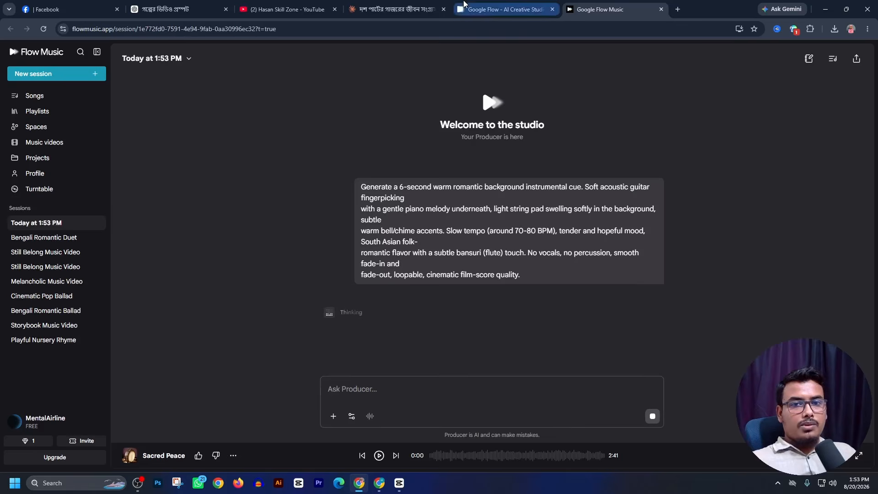
- Copy Claude's 7-second emotional background sound prompt and paste it into the Flow Music prompt without submitting it
left_click(394, 5)
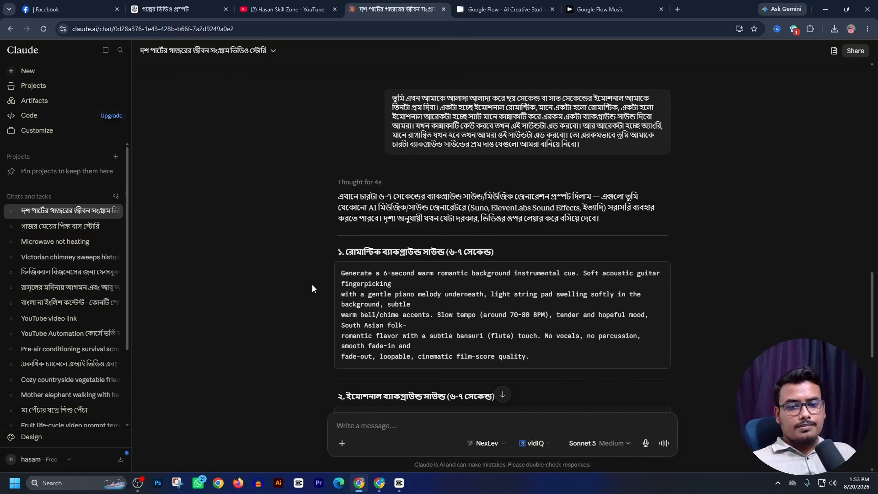
scroll(401, 257, "down", 4)
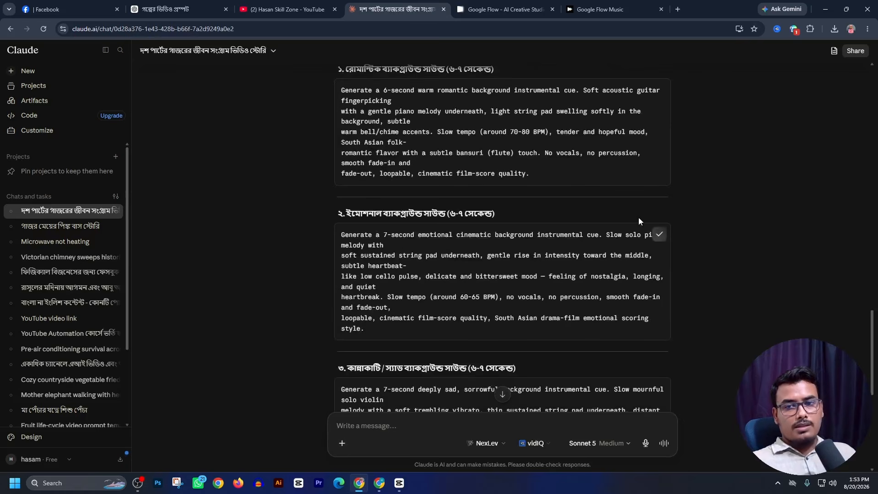
left_click(602, 5)
left_click(349, 386)
key("ctrl+v")
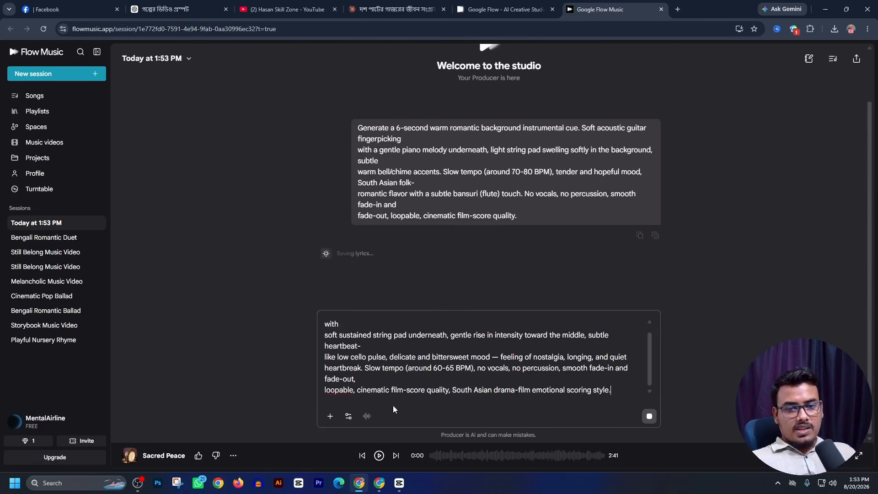
- Copy Claude's 7-second sad crying background sound prompt and return to Flow Music
left_click(396, 9)
scroll(411, 228, "down", 5)
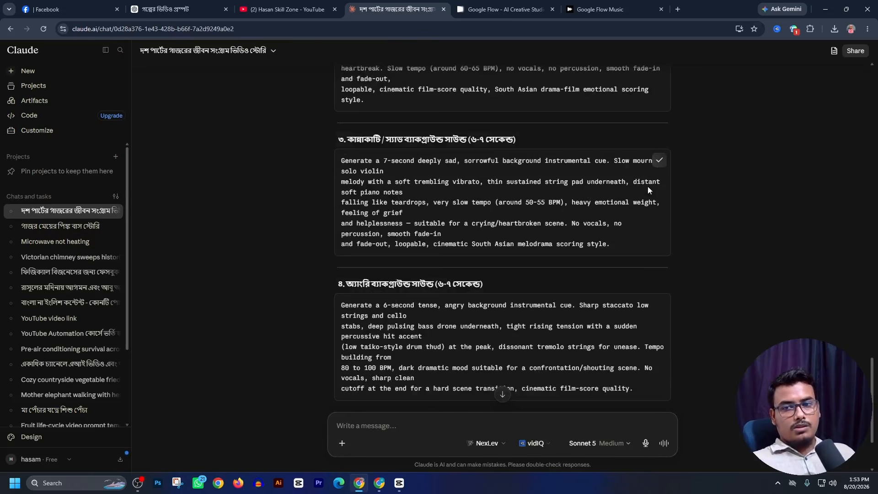
left_click(606, 4)
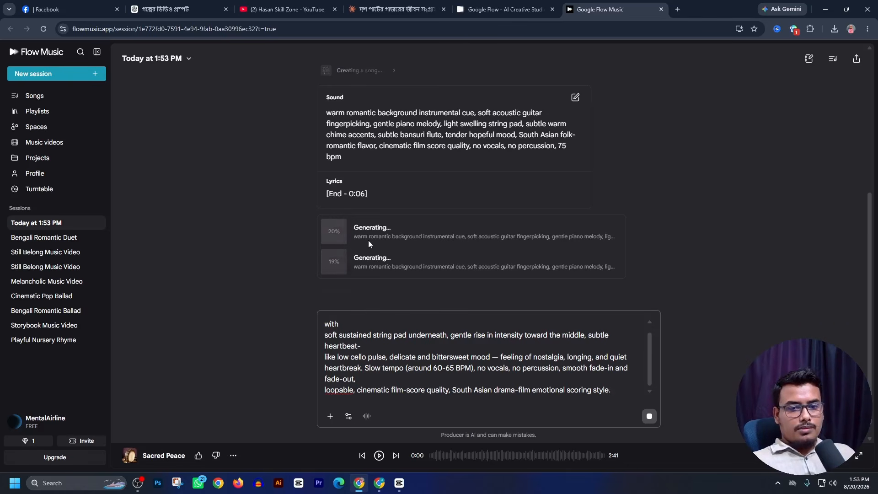
- Follow the romantic cue's generation and preview both Lotus Heart takes and the Lotus Bloom track
scroll(378, 165, "up", 2)
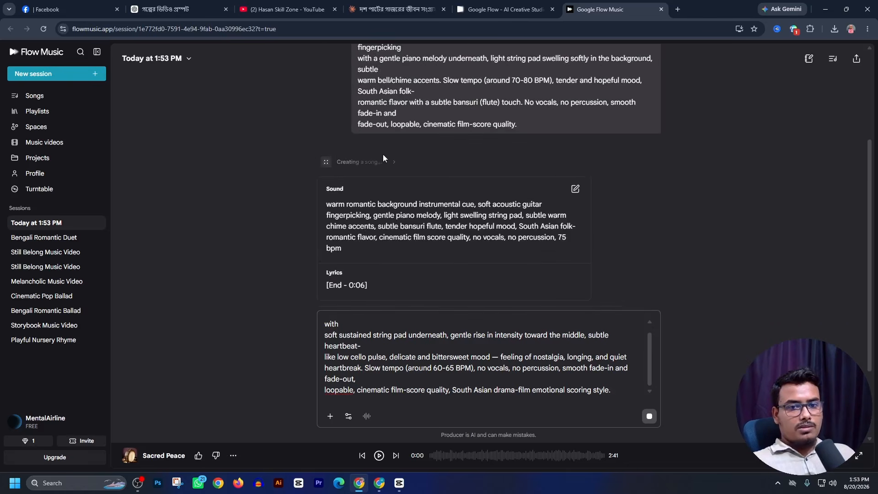
scroll(383, 155, "down", 2)
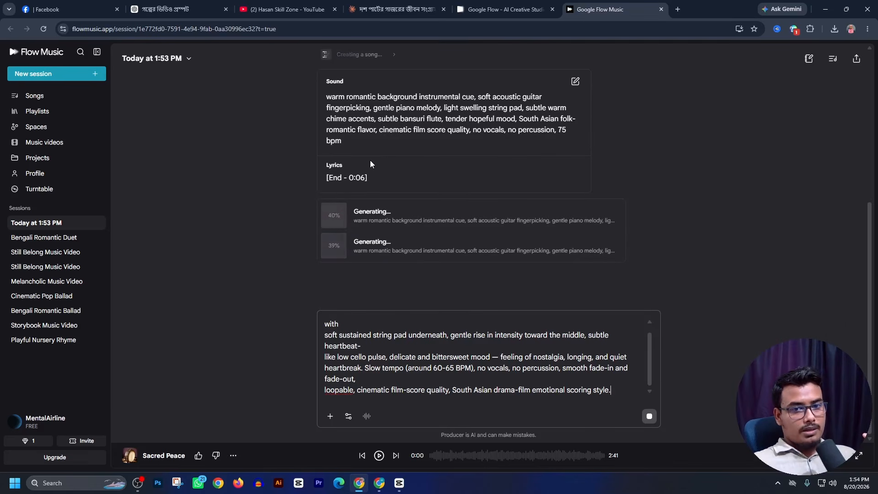
scroll(370, 163, "up", 1)
scroll(369, 163, "down", 1)
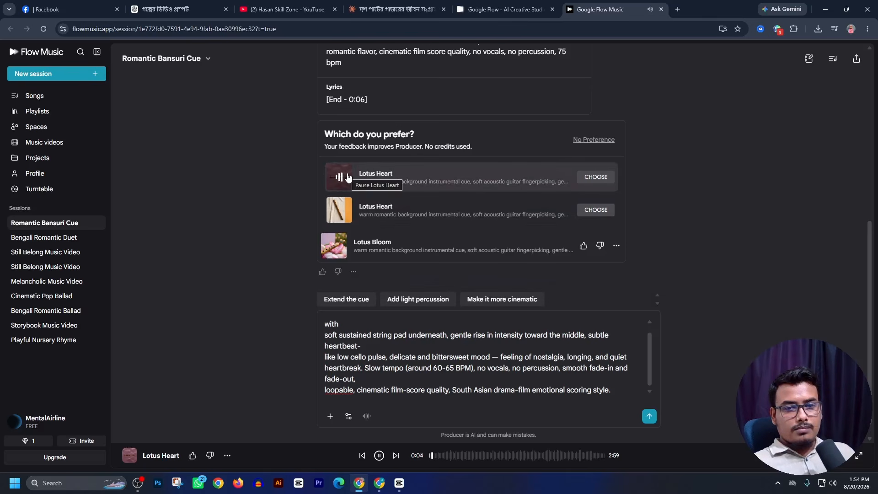
left_click(339, 210)
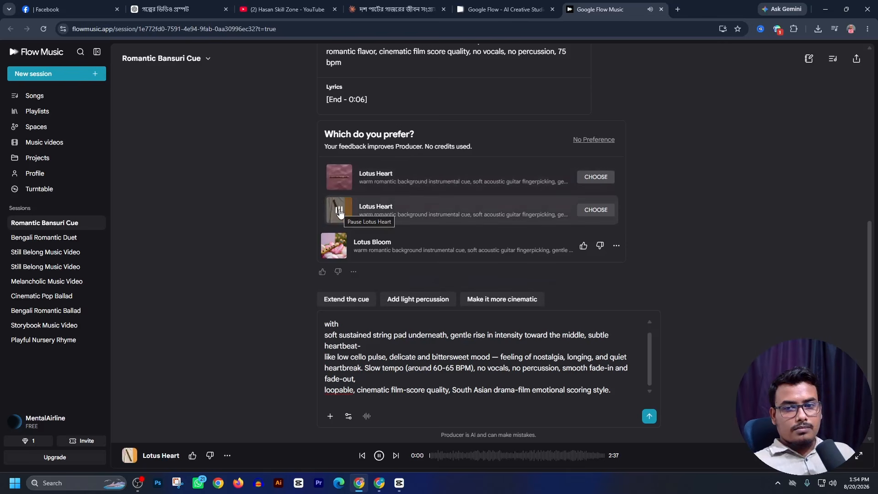
left_click(340, 247)
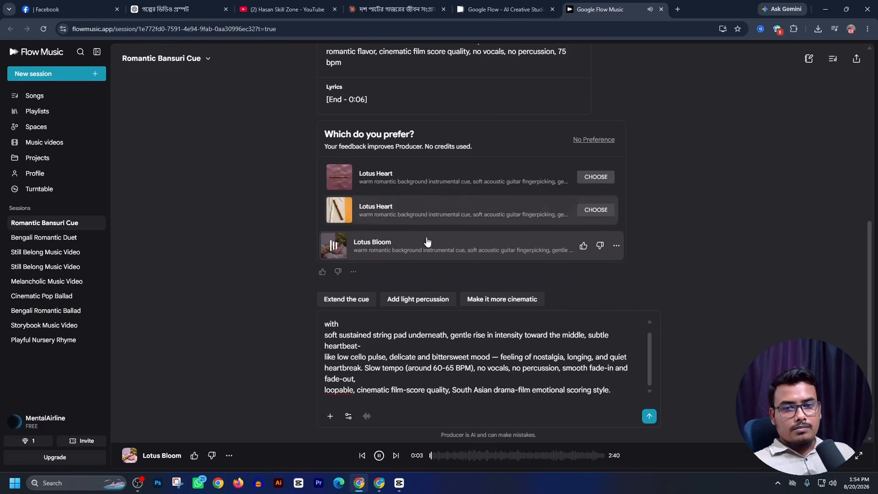
- Download the Lotus Bloom track as an MP3 and stop its playback
left_click(616, 245)
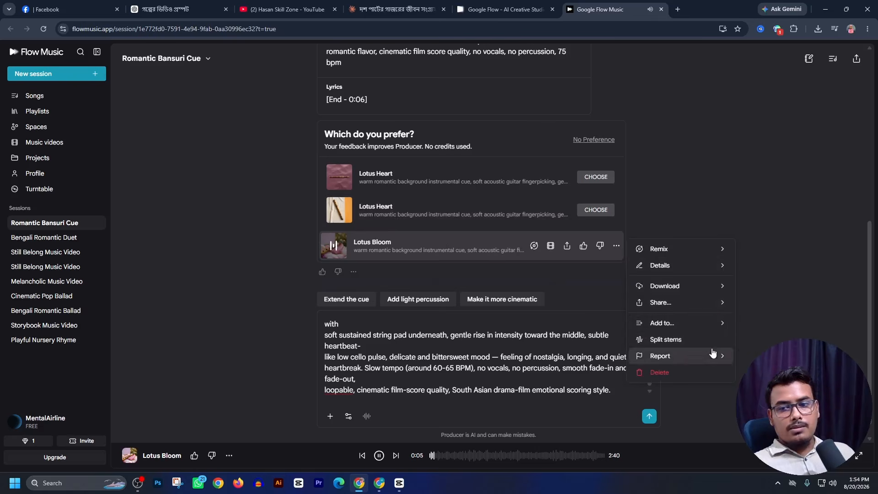
mouse_move(717, 287)
left_click(775, 340)
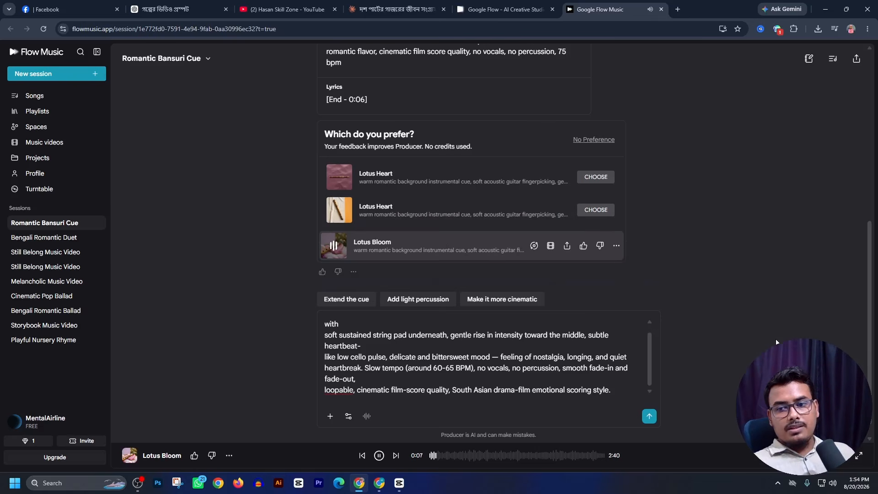
left_click(333, 248)
- Replace the pasted emotional prompt in Flow Music with Claude's 7-second deeply sad, sorrowful prompt and submit it for generation
left_click(396, 13)
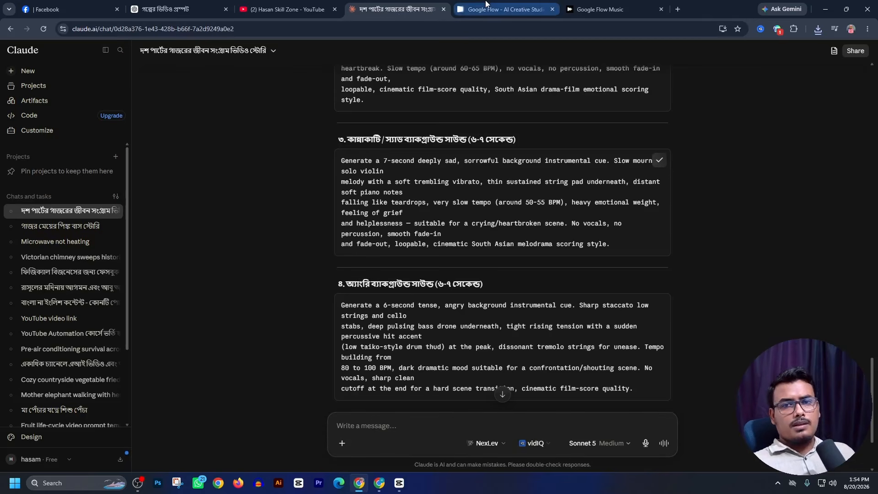
left_click(503, 10)
left_click(578, 13)
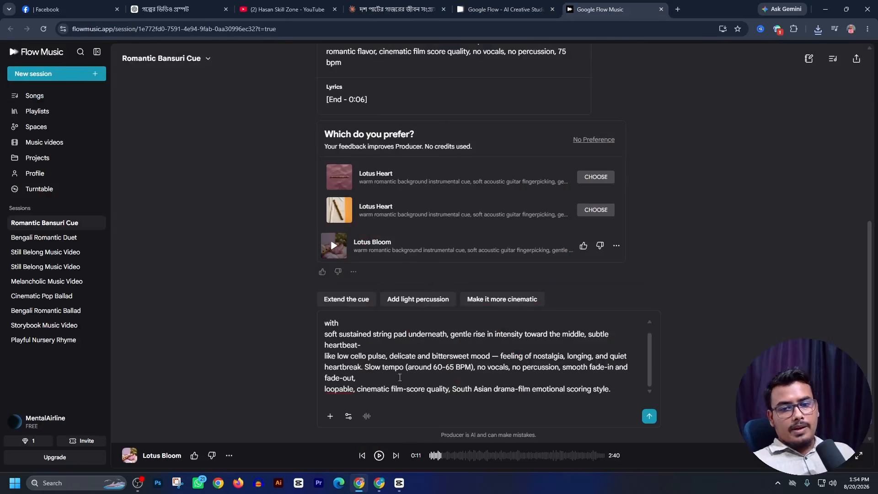
scroll(578, 407, "down", 1)
left_click_drag(616, 393, 267, 288)
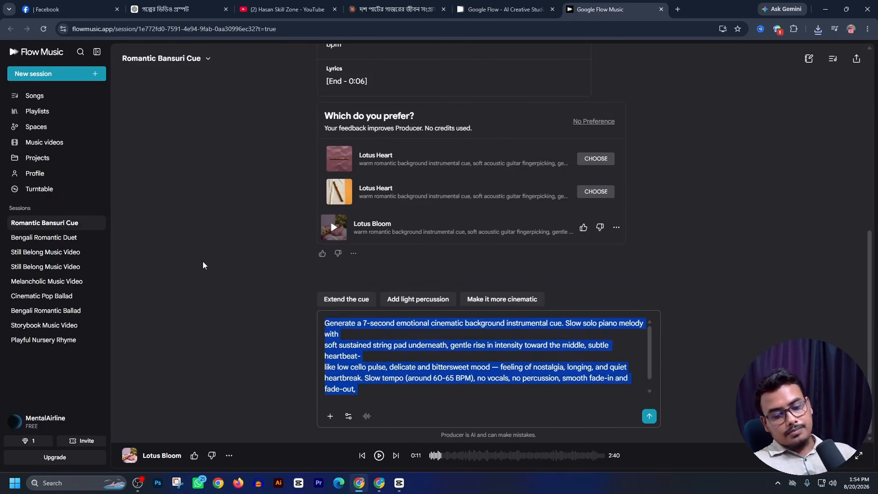
type("Generate a 7-second deeply sad, sorrowful background instrumental cue. Slow mournful solo violin melody with a soft trembling vibrato, thin sustained string pad underneath, distant soft piano notes falling like teardrops, very slow tempo (around 50-55 BPM), heavy emotional weight, feeling of grief and helplessness — suitable for a crying/heartbroken scene. No vocals, no percussion, smooth fade-in and fade-out, loopable, cinematic South Asian melodrama scoring style.")
left_click(648, 416)
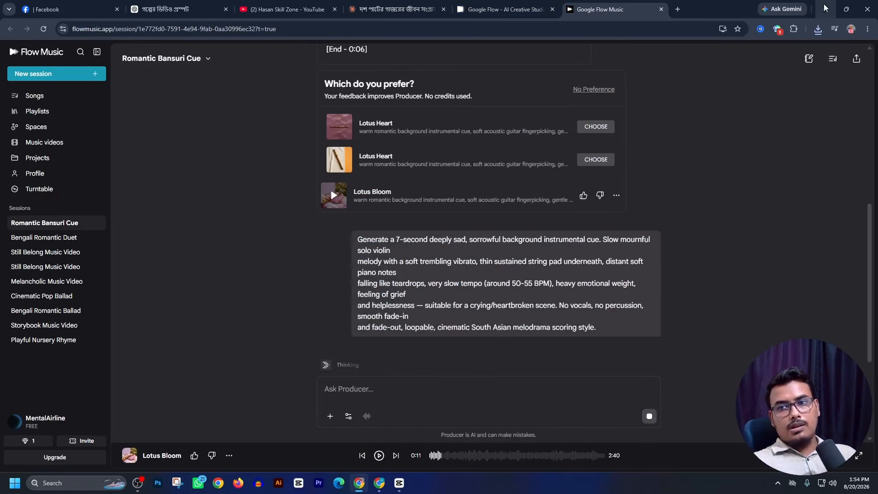
- Bring Lotus Bloom.mp3 from the browser's downloads into CapCut under the clips, align it to the timeline start and lower its volume to -8.8 dB
left_click(818, 29)
left_click_drag(709, 68, 351, 462)
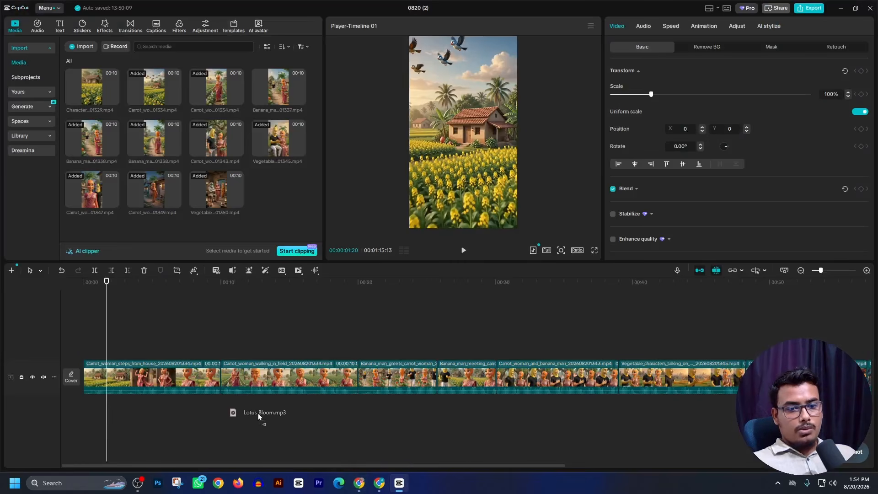
left_click_drag(282, 410, 350, 407)
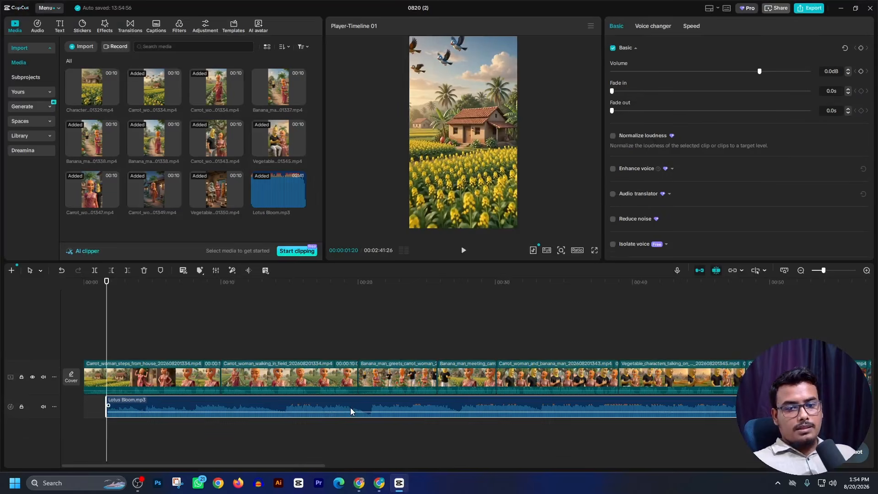
left_click_drag(106, 329, 83, 333)
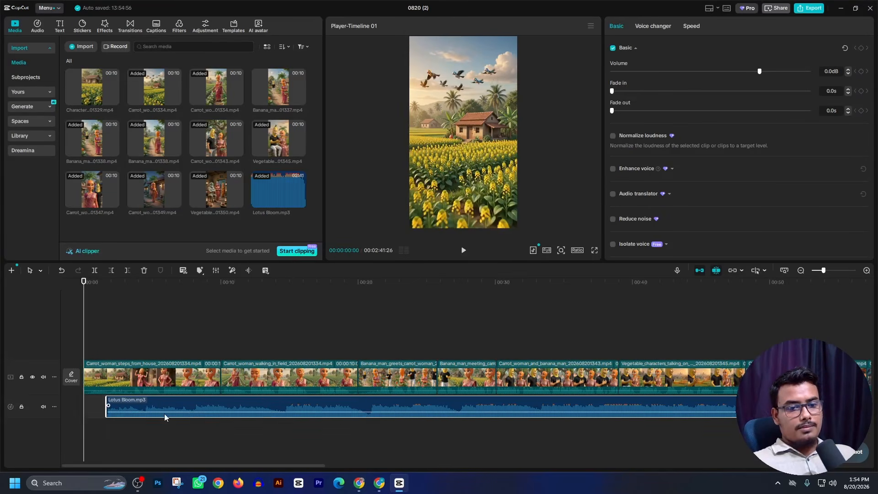
left_click_drag(146, 408, 100, 413)
left_click(464, 250)
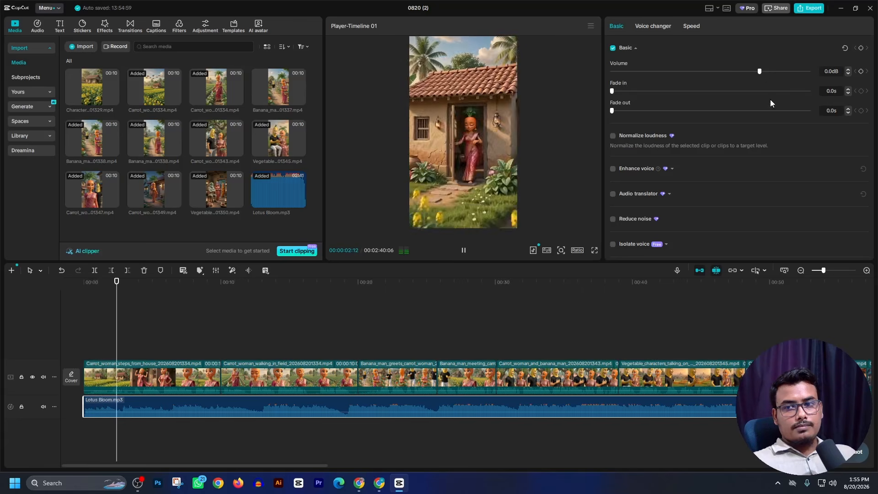
left_click_drag(760, 71, 736, 77)
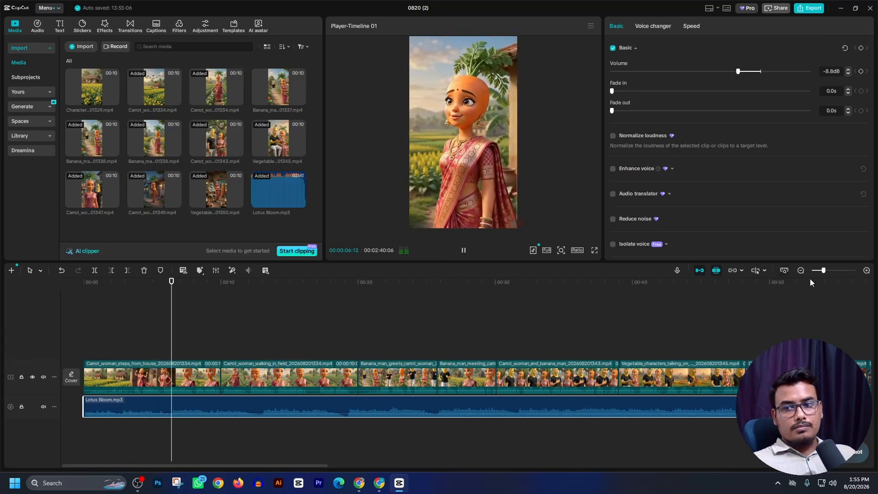
- Select all the video clips on the timeline, raise their audio volume to about 9.4 dB and play the mix
left_click_drag(823, 271, 815, 270)
left_click_drag(239, 380, 55, 364)
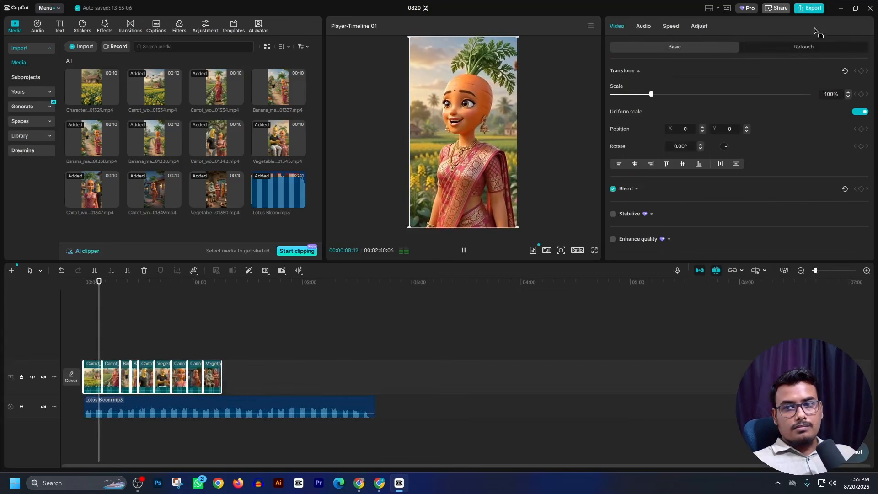
left_click(643, 26)
key("space")
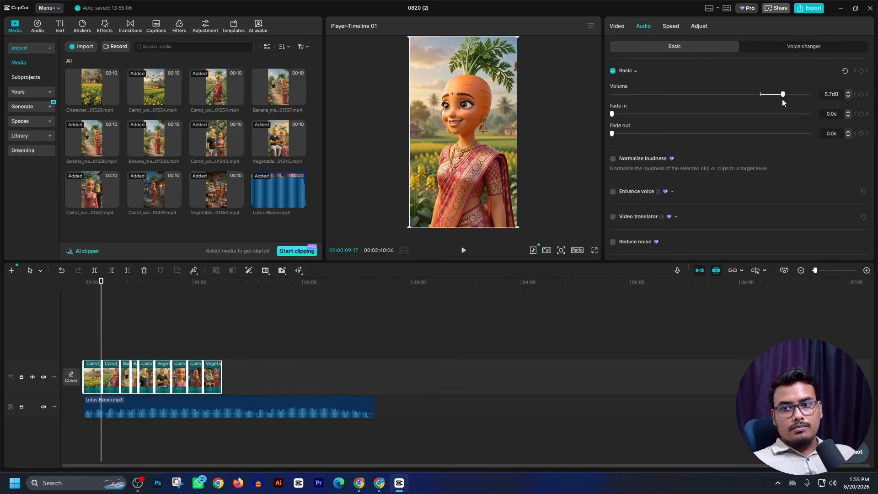
left_click_drag(789, 105, 783, 108)
left_click(464, 250)
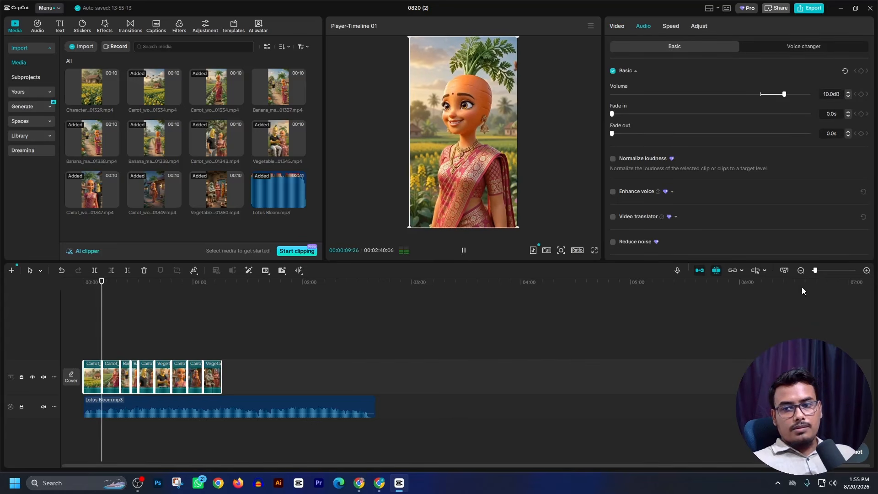
left_click_drag(814, 271, 823, 270)
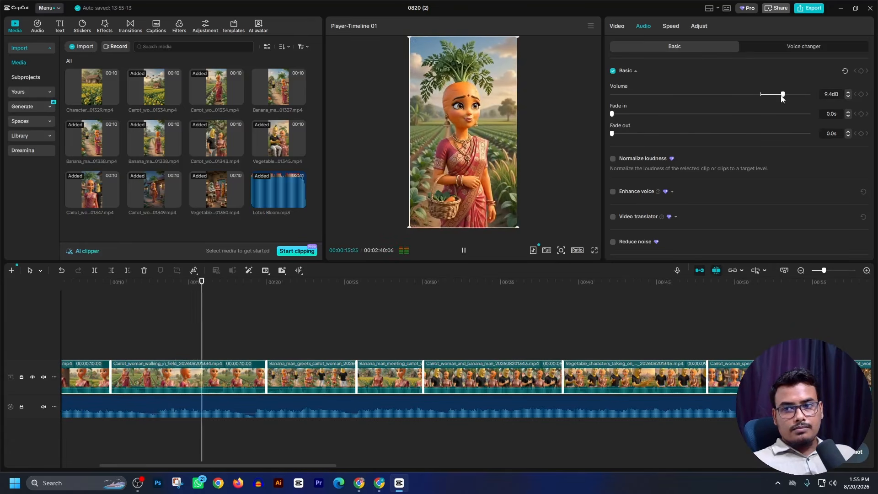
- Set the Lotus Bloom music volume to -9.1 dB and cut off everything in it after 00:00:48:09
left_click(402, 410)
left_click_drag(735, 79, 747, 76)
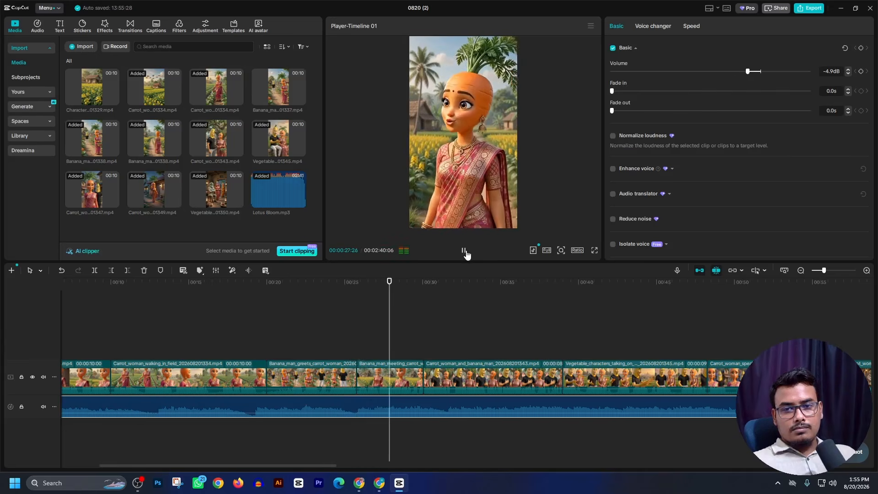
left_click_drag(747, 72, 736, 75)
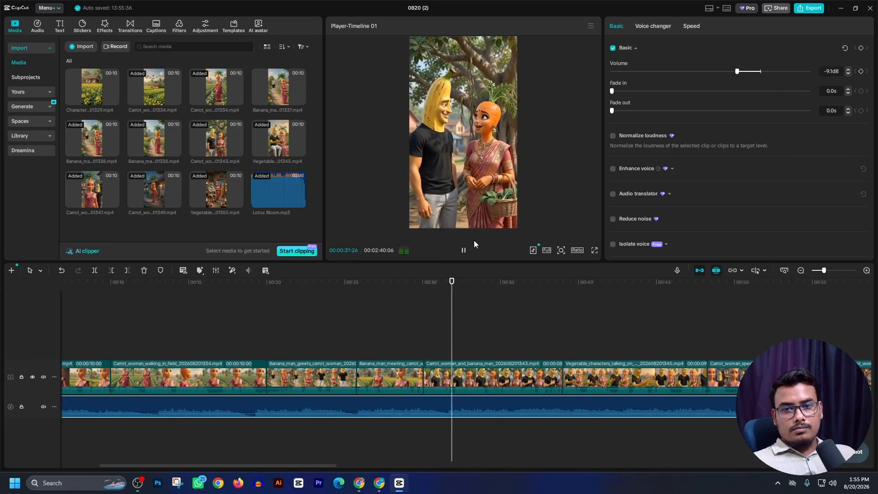
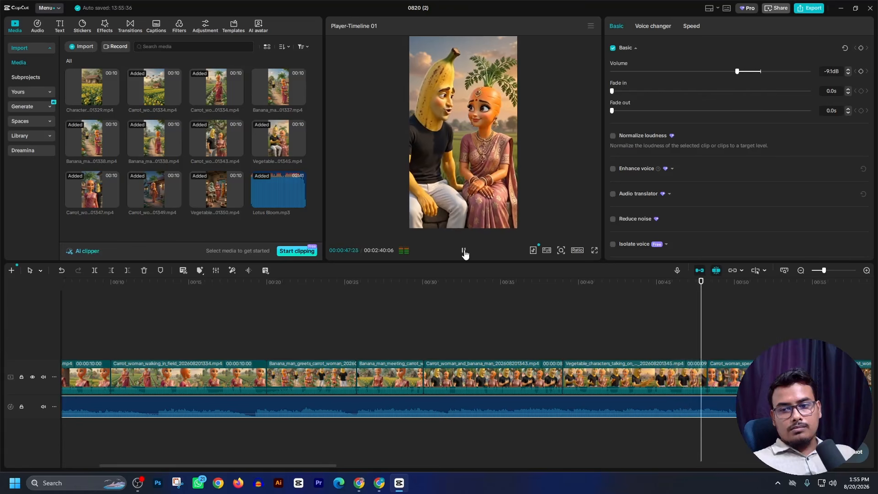
left_click(464, 251)
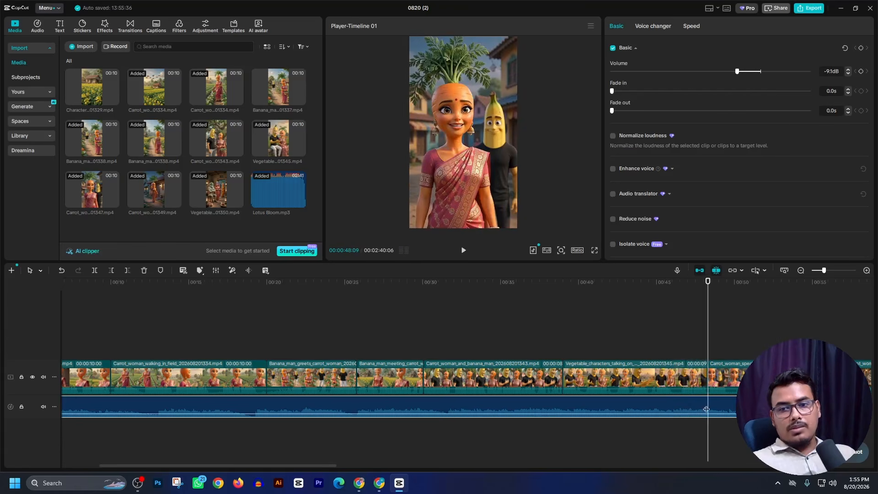
left_click(127, 272)
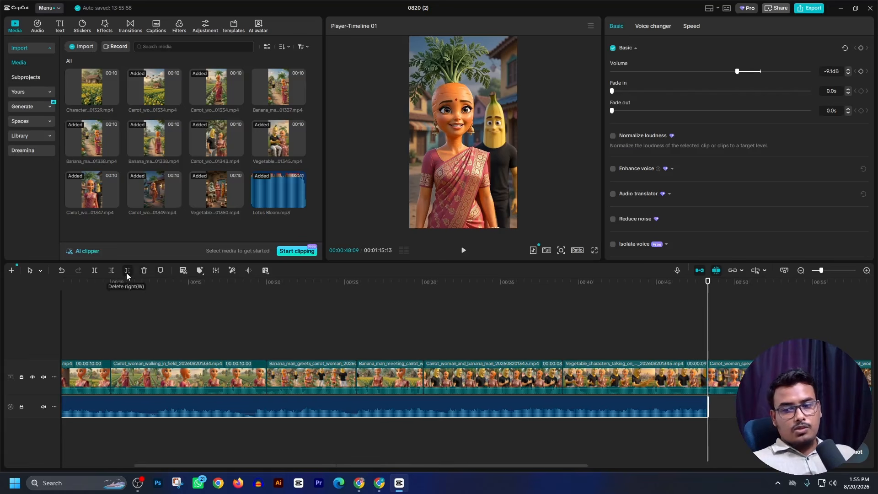
- Switch to Flow Music in the browser and preview the generated sad track Unspoken Pain alongside its prompt
left_click(359, 484)
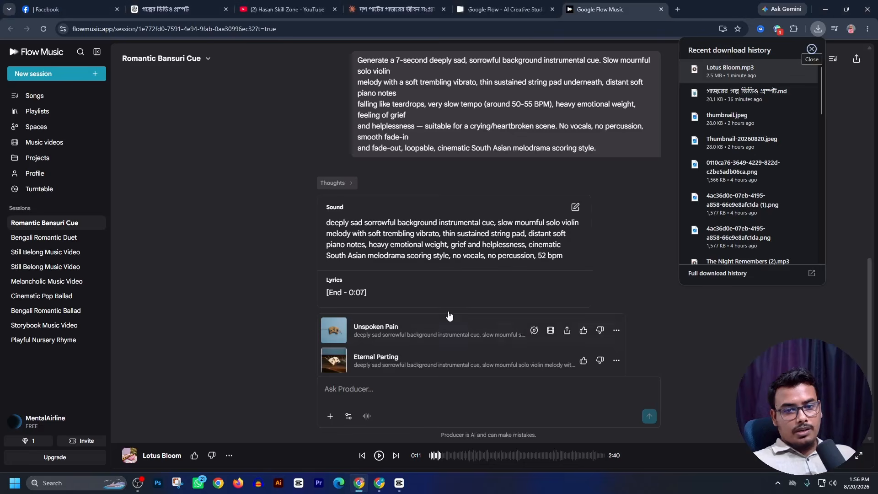
scroll(470, 279, "down", 2)
left_click(334, 251)
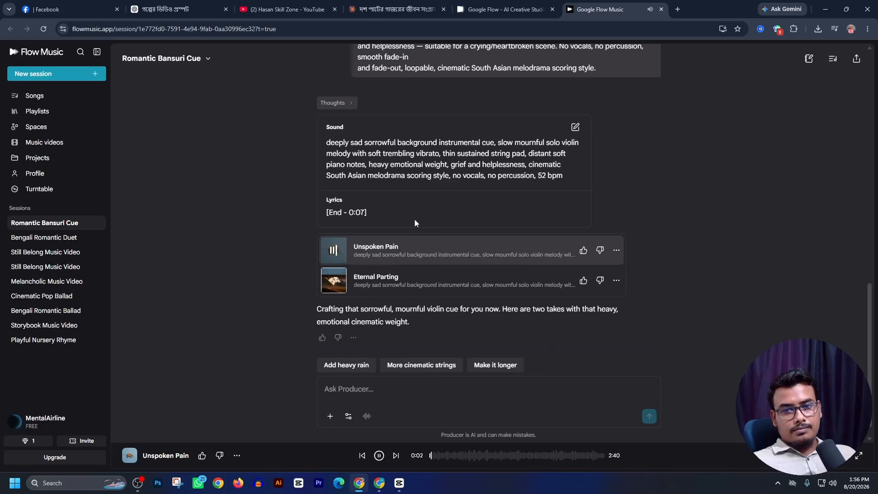
scroll(425, 215, "up", 4)
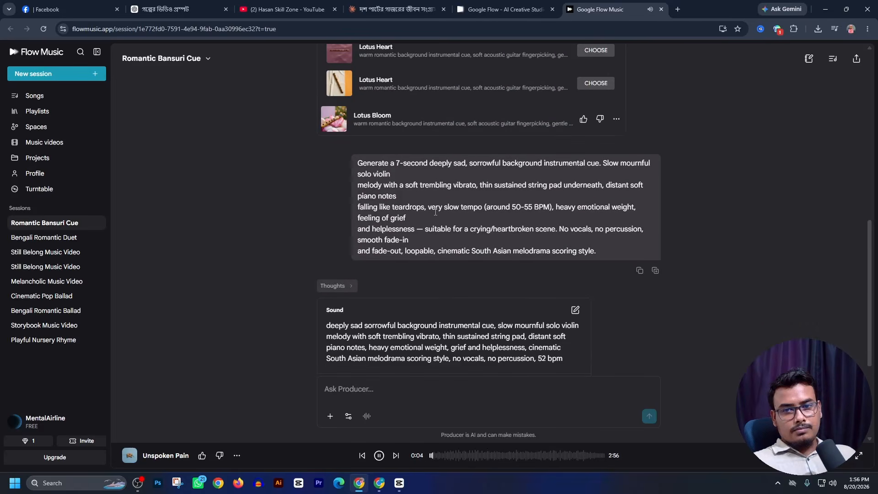
scroll(436, 212, "down", 4)
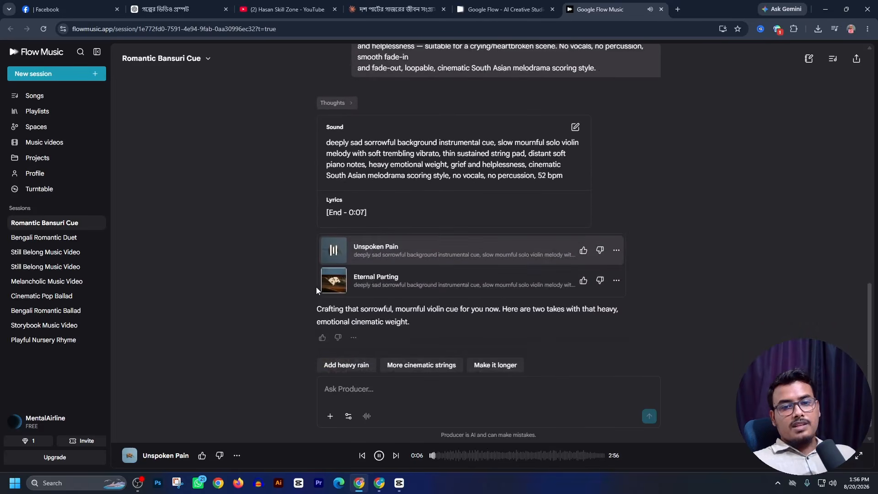
- Copy the 6-second tense, angry background cue prompt from the Claude chat and submit it in the Flow Music session
left_click(388, 9)
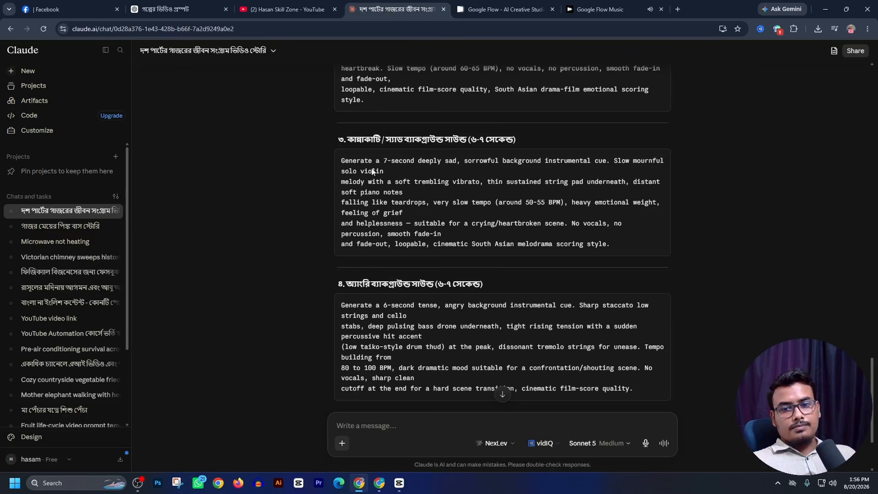
scroll(459, 179, "up", 4)
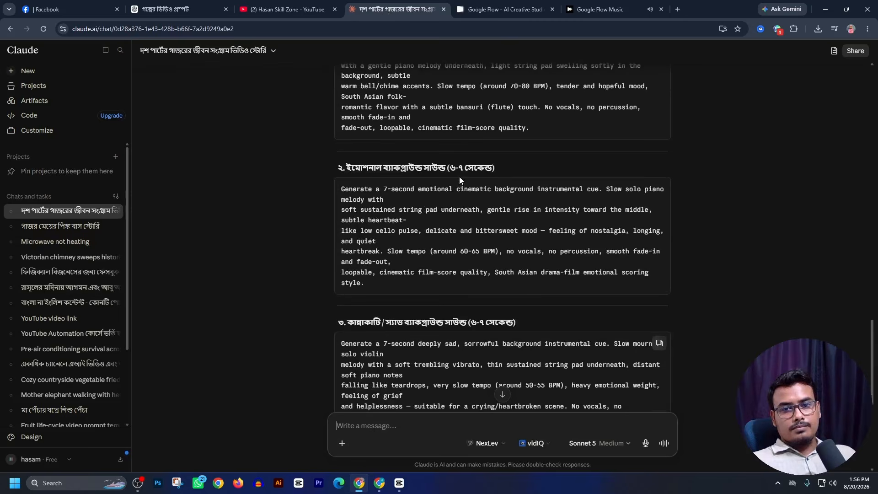
scroll(459, 177, "down", 6)
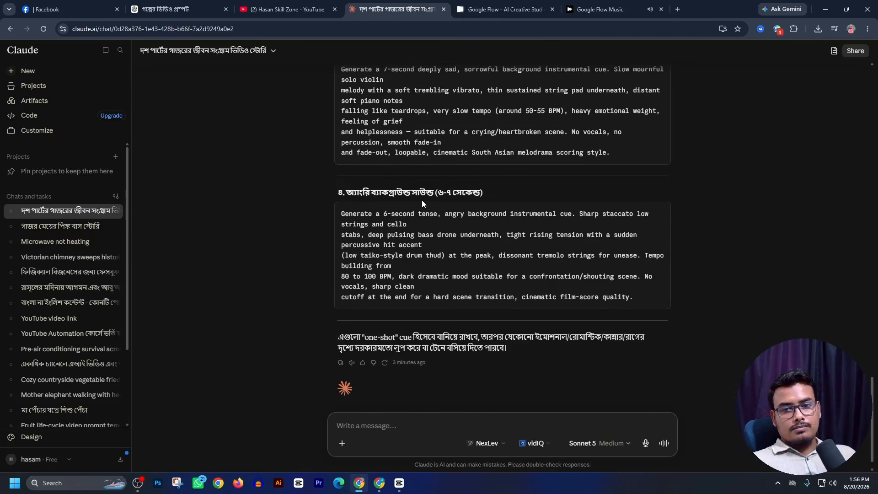
left_click(660, 213)
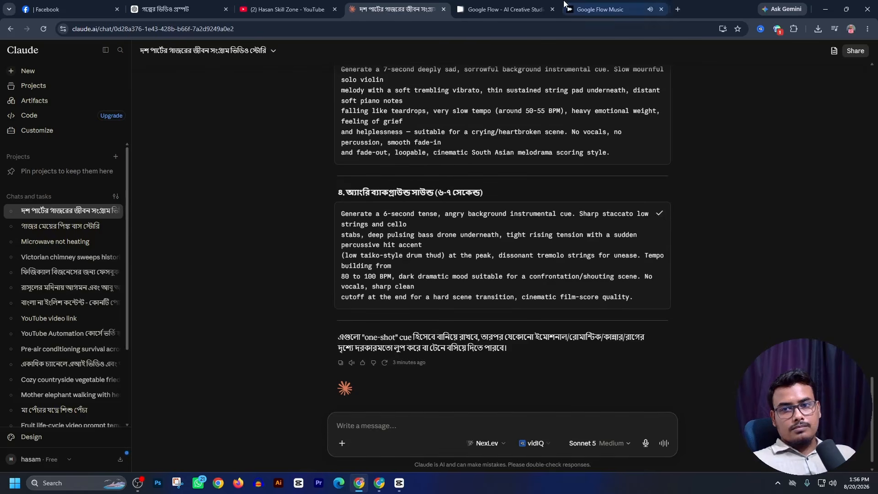
left_click(597, 12)
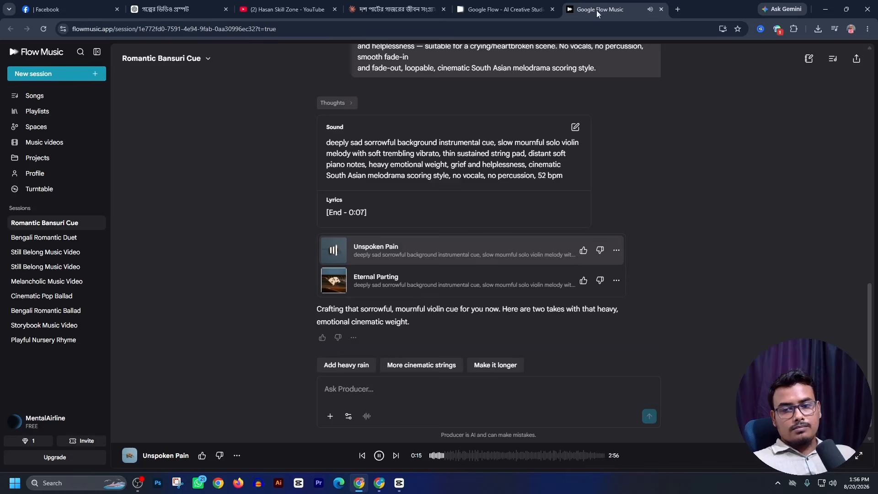
left_click(379, 394)
right_click(381, 392)
left_click(395, 303)
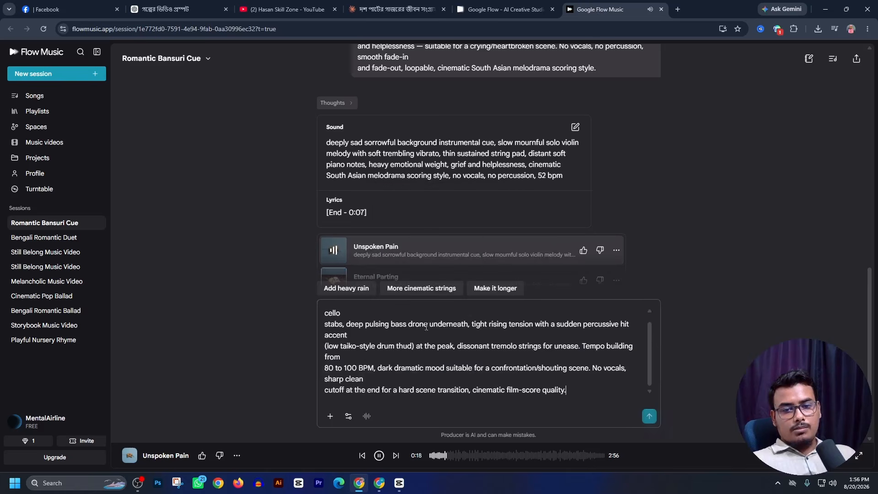
left_click(649, 416)
- Briefly preview the Eternal Parting track, then download Unspoken Pain as an MP3
left_click(333, 166)
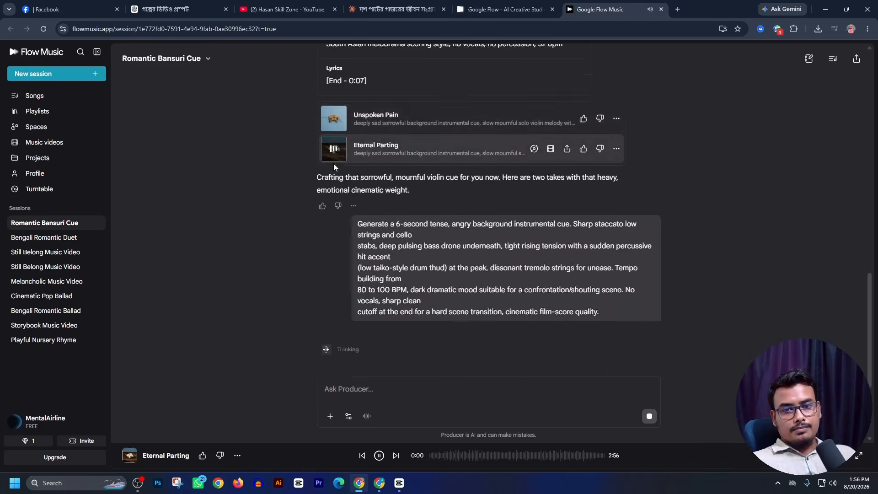
scroll(406, 239, "up", 5)
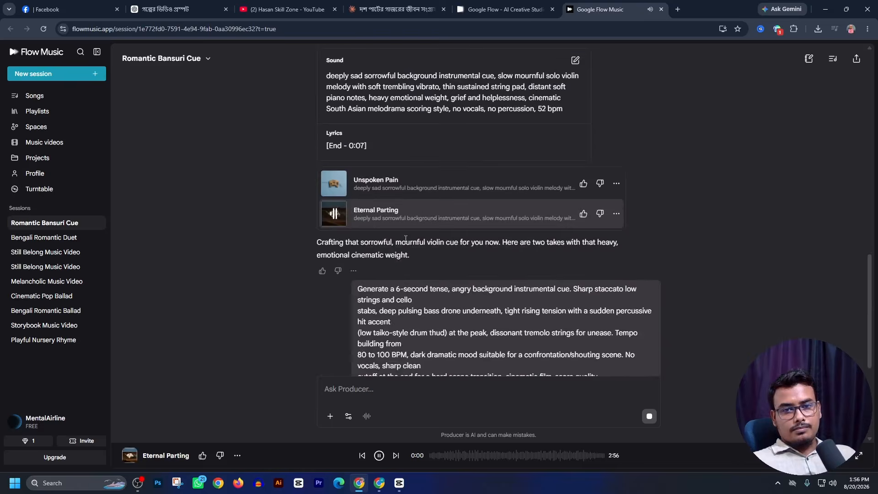
left_click(335, 220)
left_click(617, 184)
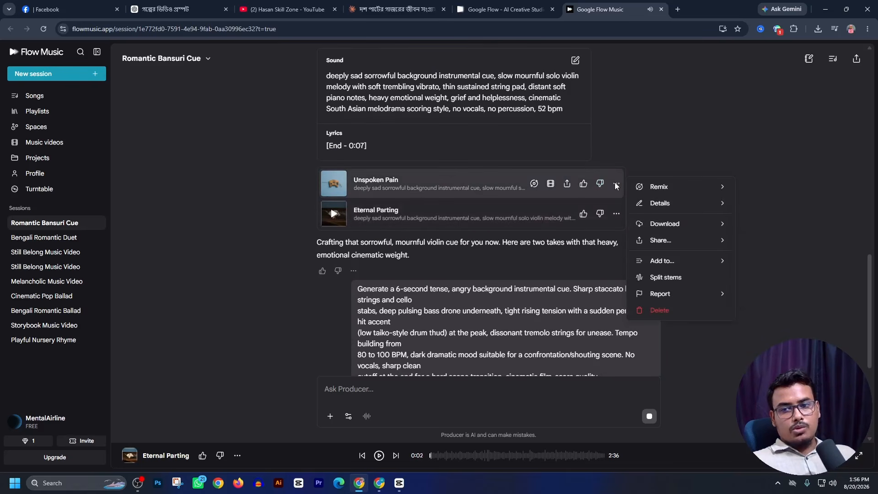
mouse_move(668, 231)
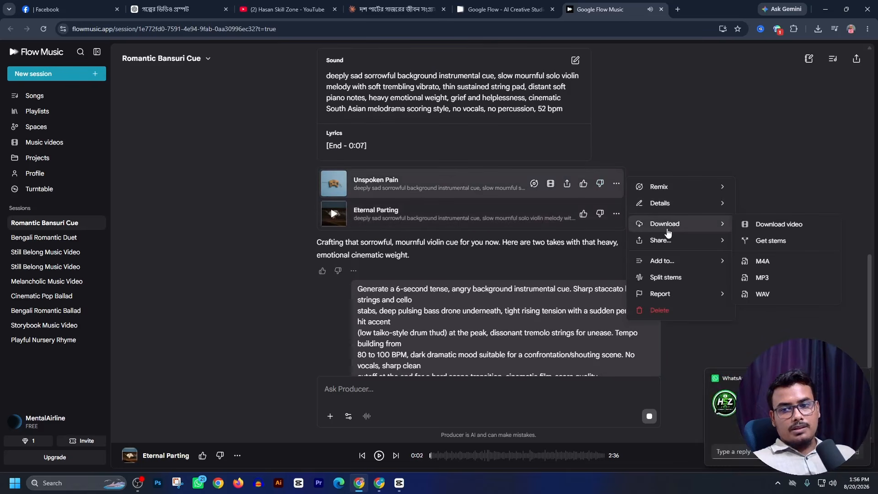
left_click(763, 275)
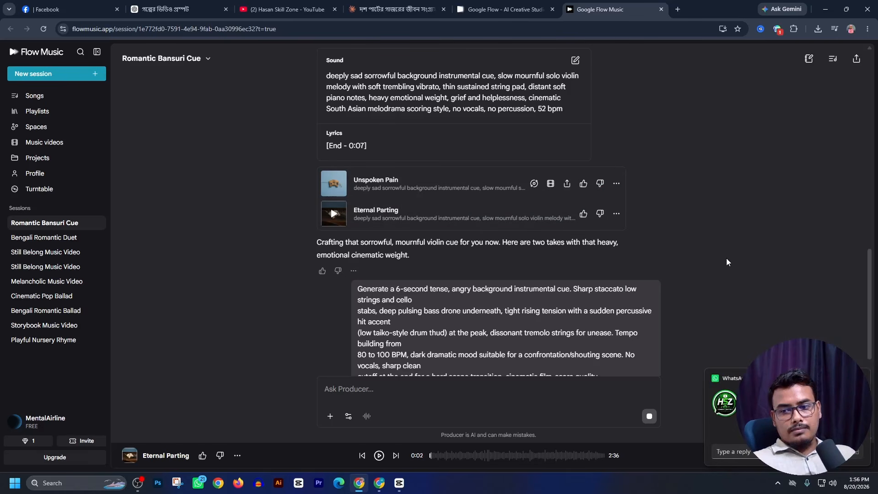
- Bring Unspoken Pain.mp3 from the browser's downloads into CapCut, place it at 00:00:48:09 on the music track and play the mix
left_click_drag(761, 46, 709, 405)
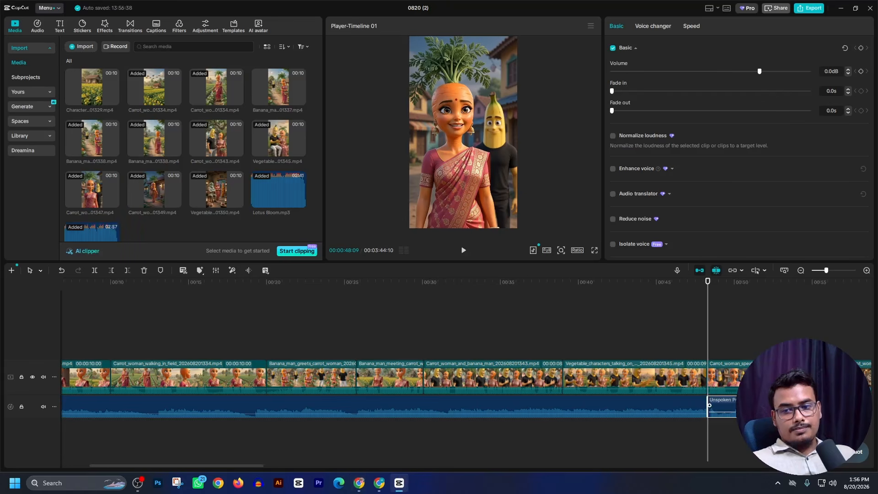
left_click(463, 253)
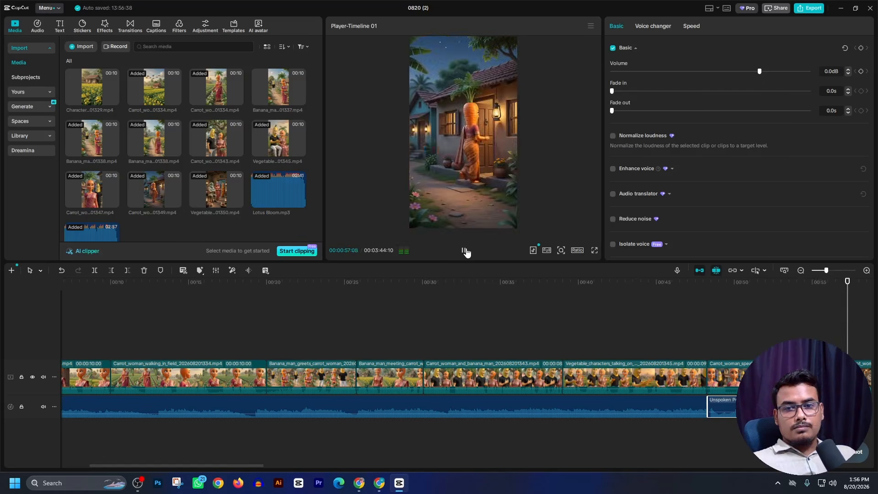
left_click(464, 250)
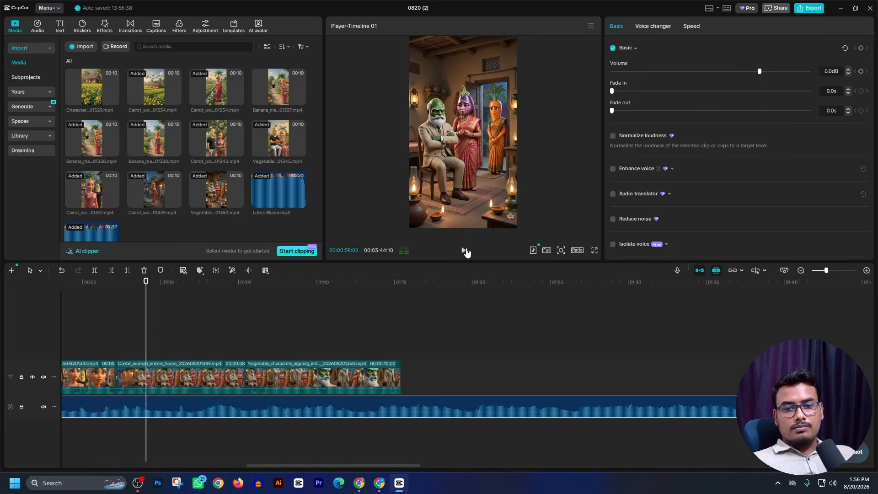
left_click(465, 251)
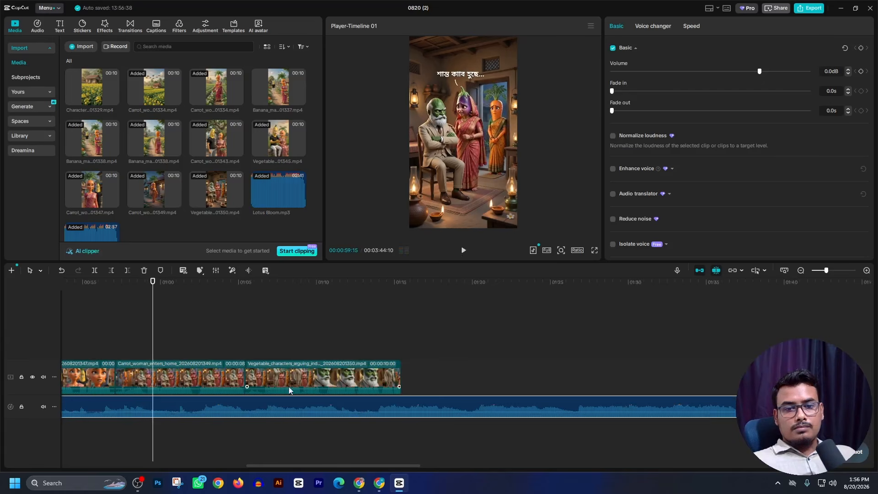
left_click(464, 250)
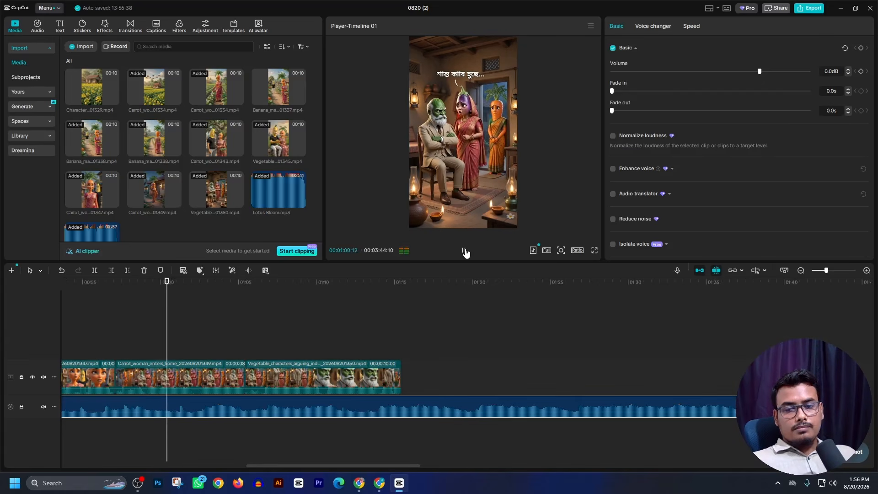
- Raise the Unspoken Pain volume to 4.4 dB and cut off everything in it after 00:01:02:00
left_click(465, 250)
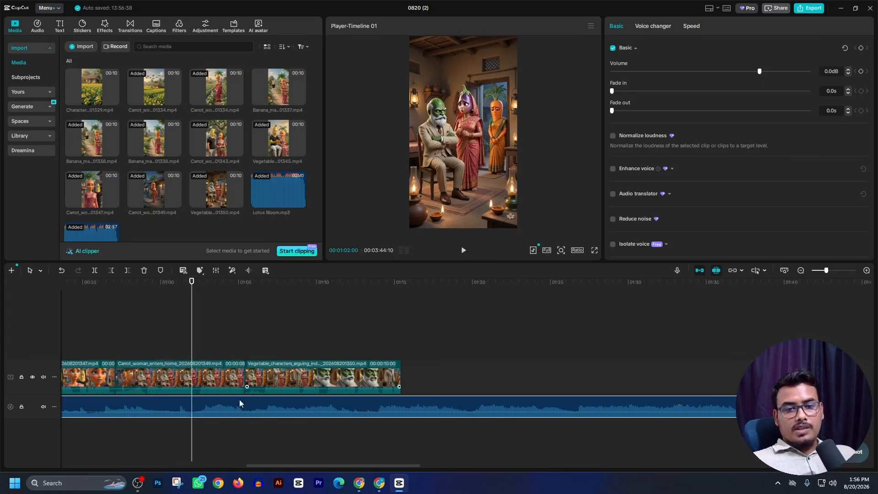
left_click_drag(759, 72, 770, 72)
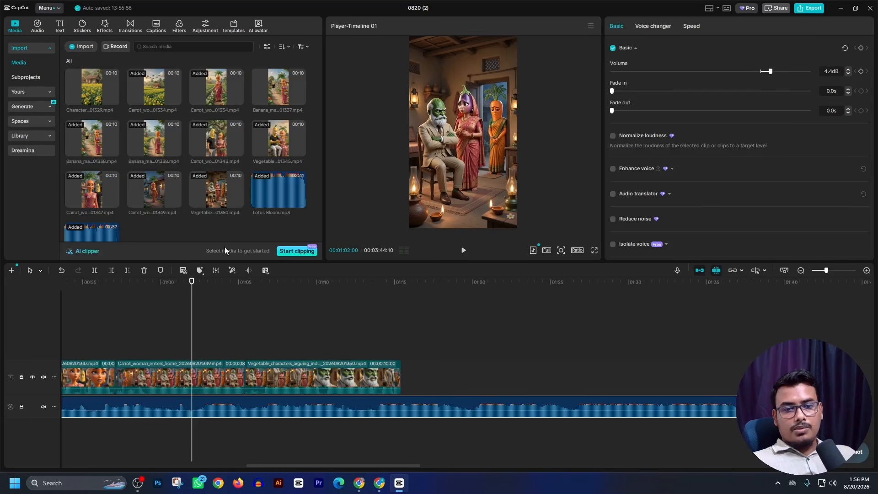
left_click(127, 271)
- Switch to Flow Music in the browser and compare the generated angry tracks Deep Strike and Deadly Intent by listening to both
left_click(361, 486)
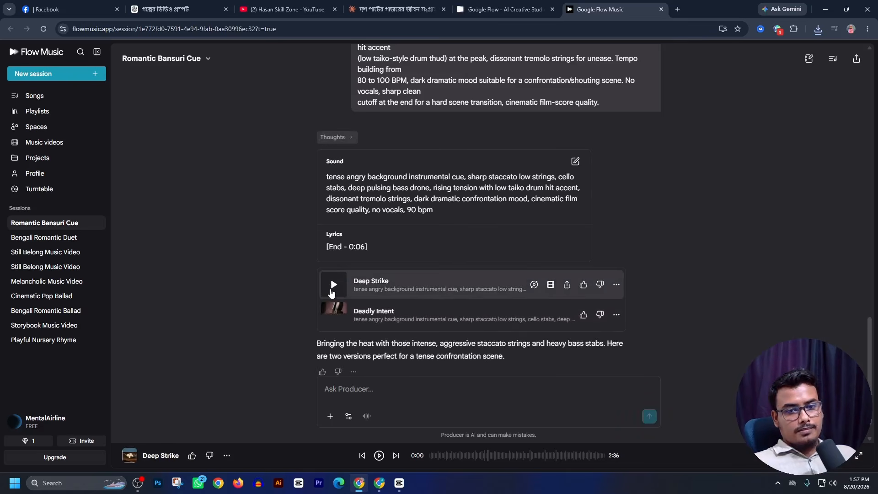
left_click(333, 292)
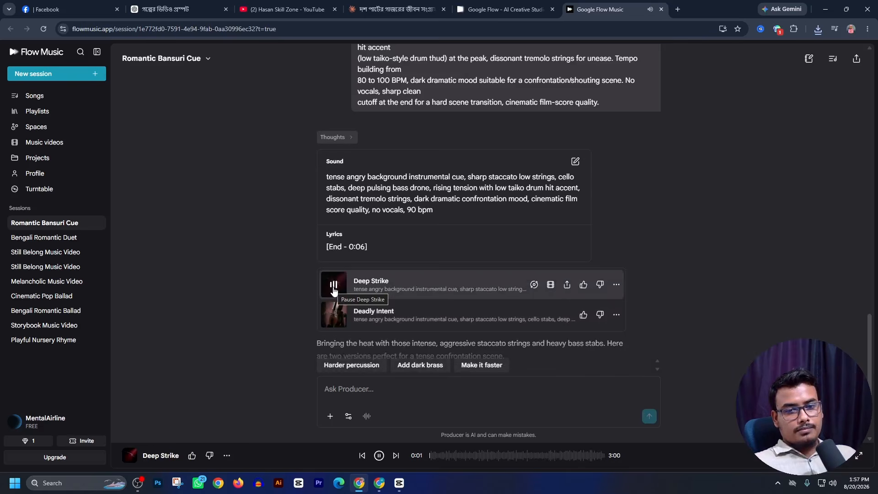
left_click(337, 314)
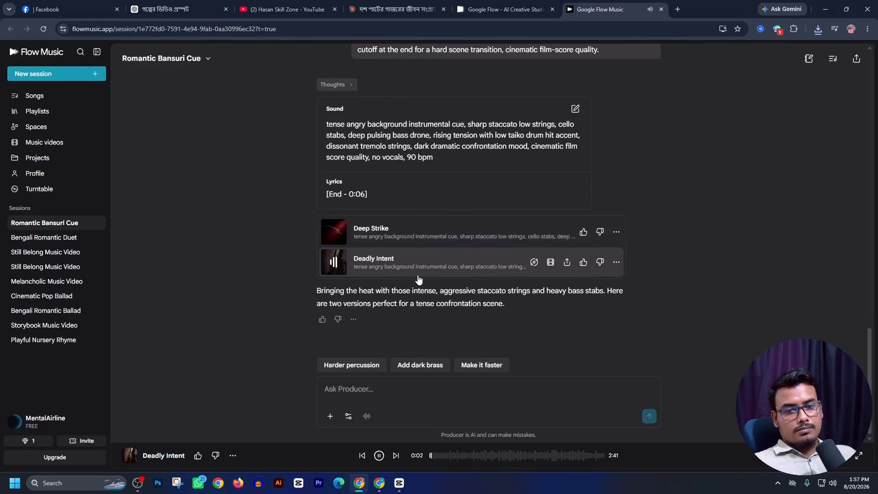
left_click(333, 235)
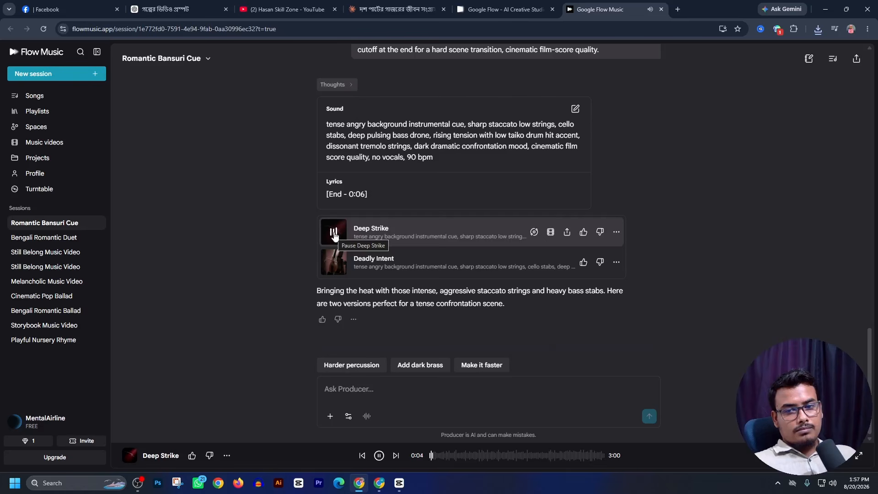
left_click(334, 263)
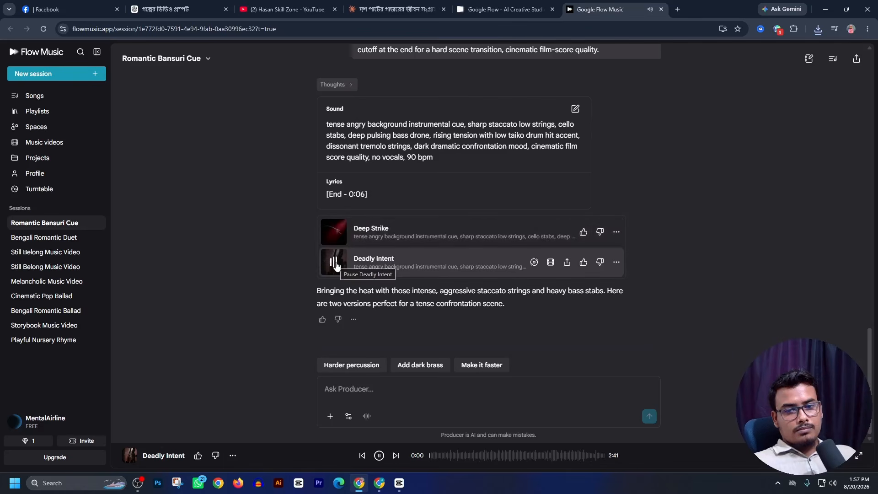
left_click(334, 263)
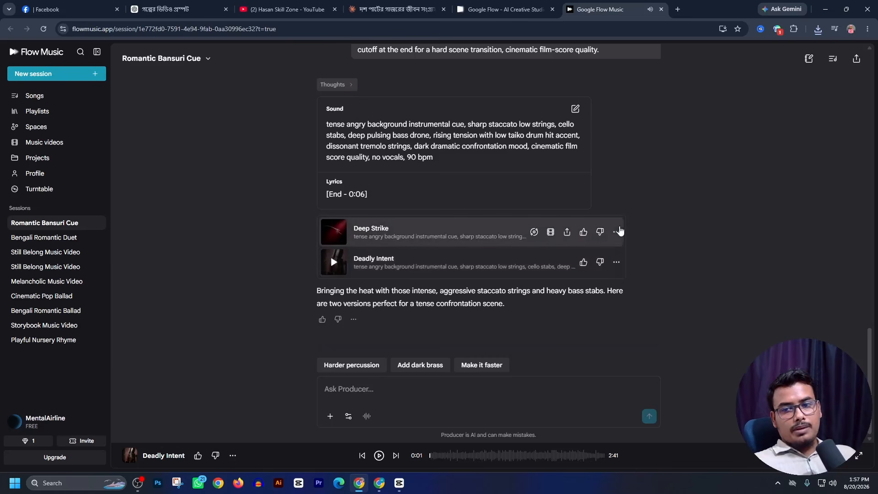
- Download Deep Strike as an MP3 and place it on CapCut's music track directly after Unspoken Pain, at 00:01:02:00
left_click(617, 232)
mouse_move(640, 274)
left_click(770, 308)
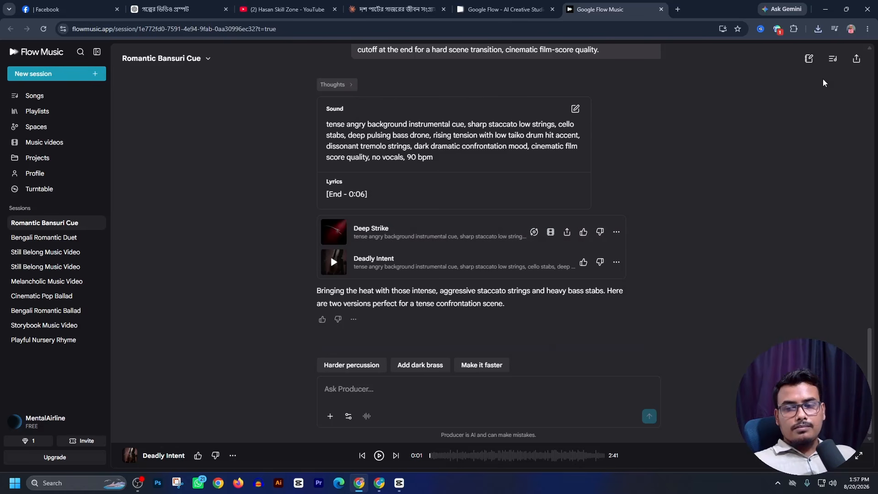
left_click_drag(736, 55, 408, 459)
left_click_drag(443, 412, 452, 399)
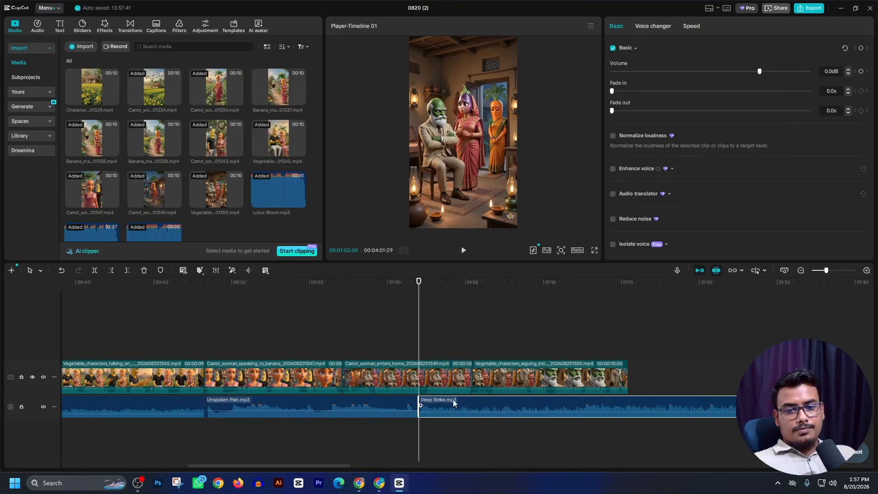
- Play the mix, set the Deep Strike volume to 4.0 dB and cut off the music beyond the last video clip at 00:01:15:12
left_click(463, 250)
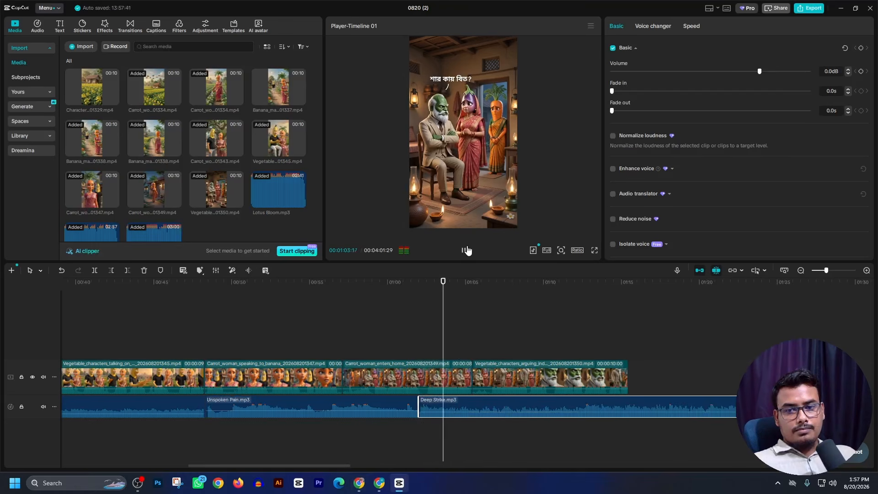
left_click(767, 76)
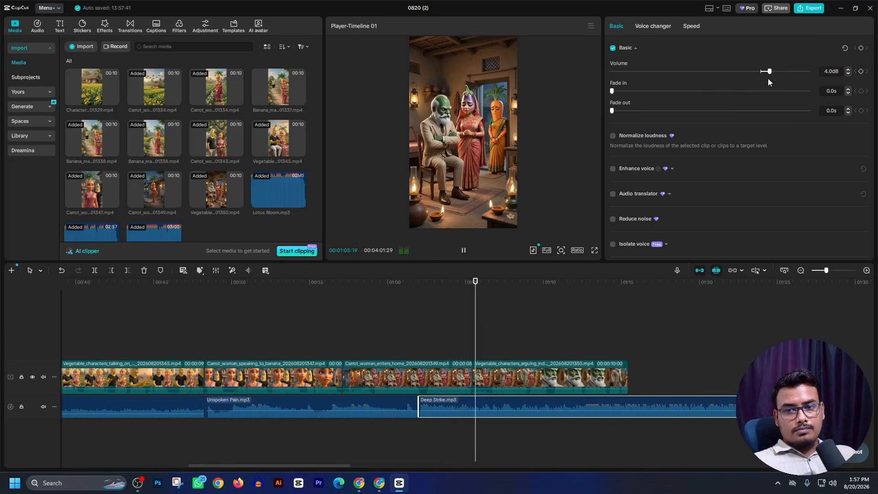
left_click(464, 252)
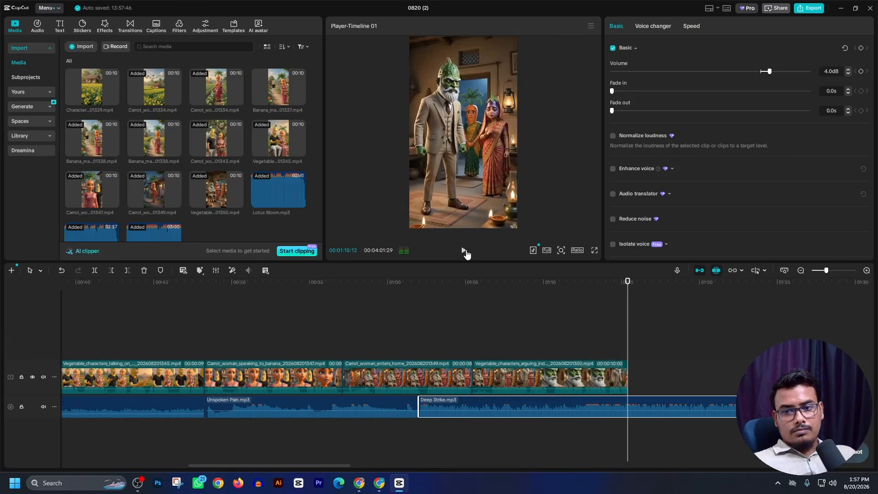
left_click(128, 271)
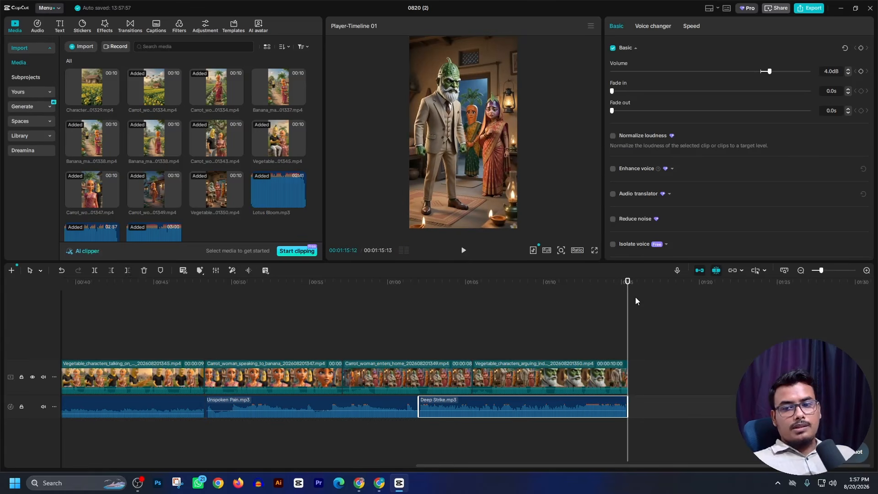
- Play the edit's opening from the start to check the mix, then return the playhead to 00:00:00:00
left_click_drag(627, 282, 1, 415)
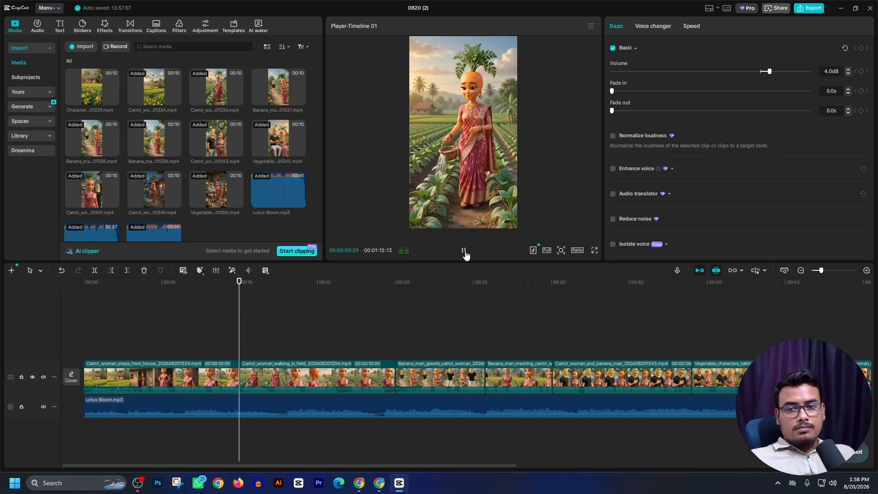
left_click(464, 251)
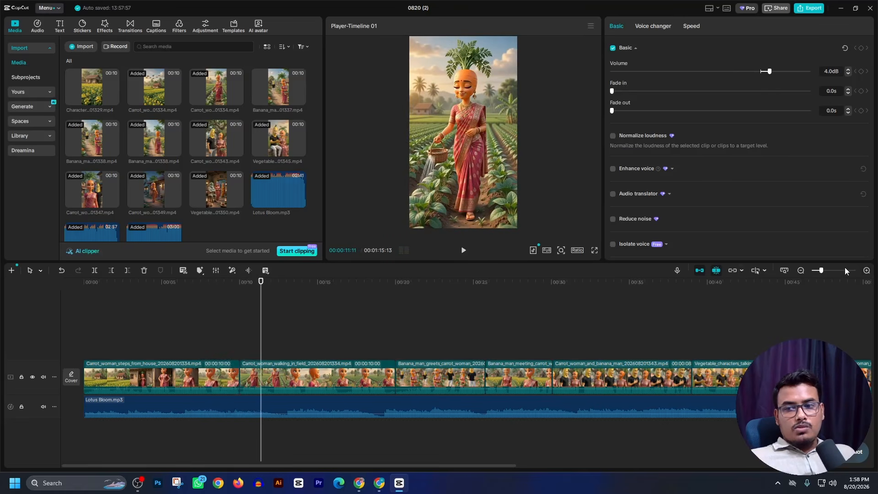
left_click_drag(821, 271, 818, 271)
left_click_drag(175, 322, 65, 348)
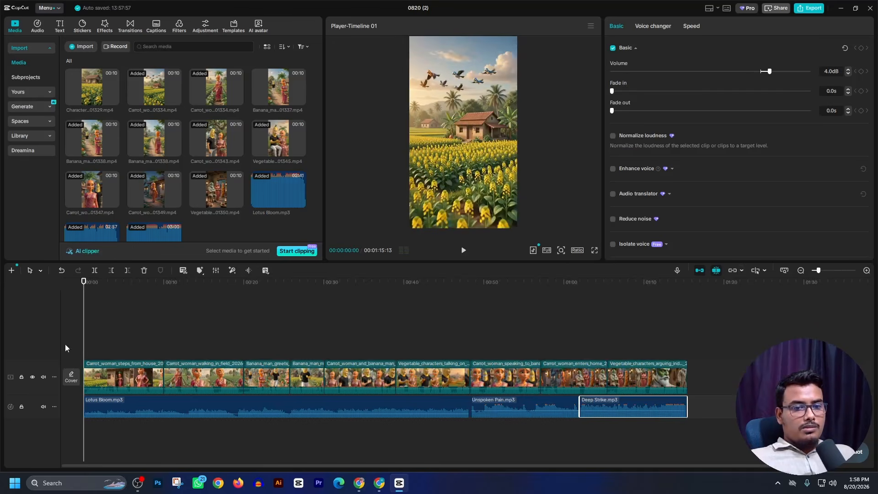
- Search the transitions for "mix." and place Stripe Mix on the cut between the first and second clips
left_click(131, 30)
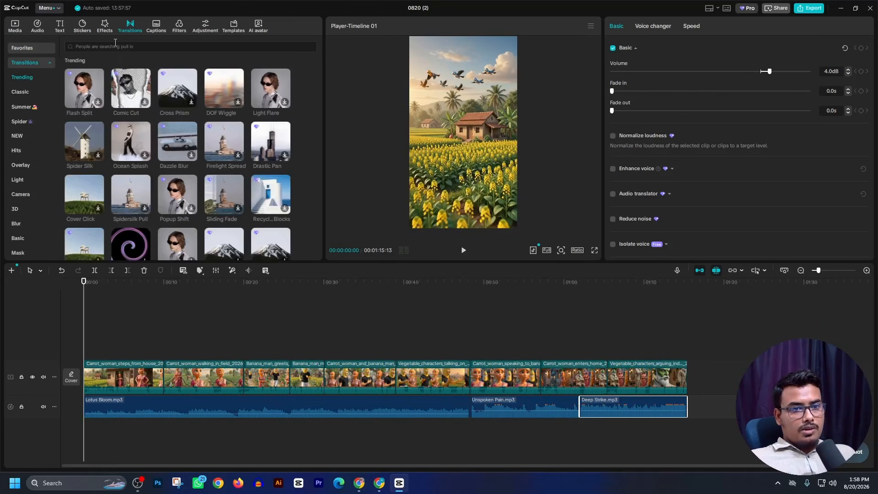
left_click(115, 45)
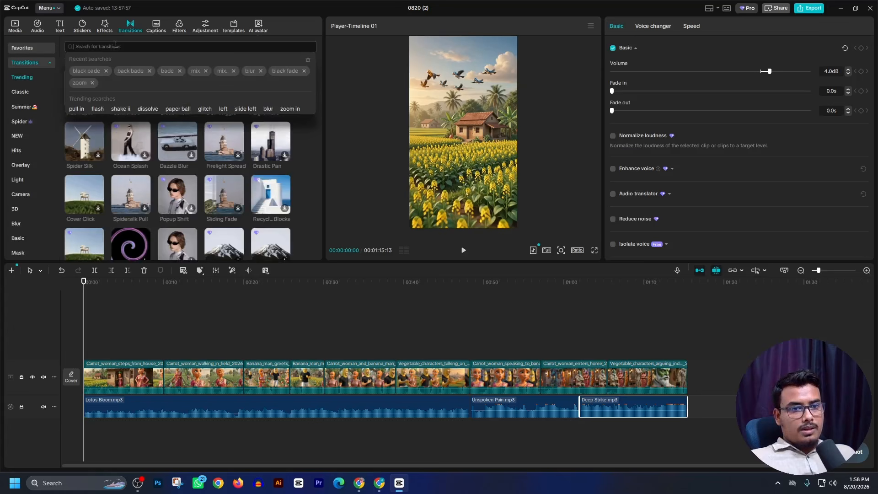
left_click(222, 71)
left_click_drag(85, 78, 164, 375)
left_click(488, 266)
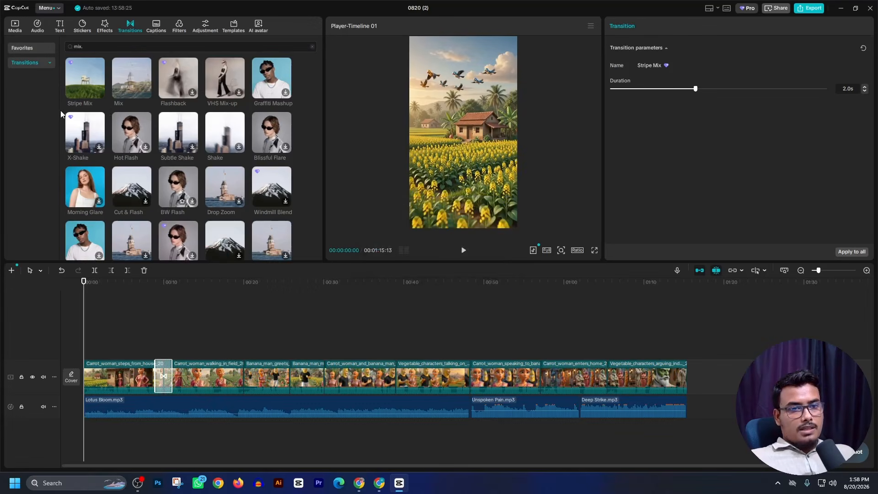
- Add the Stripe Mix transition to the remaining clip cuts, leaving out the cut between the fourth and fifth clips
left_click_drag(87, 87, 384, 369)
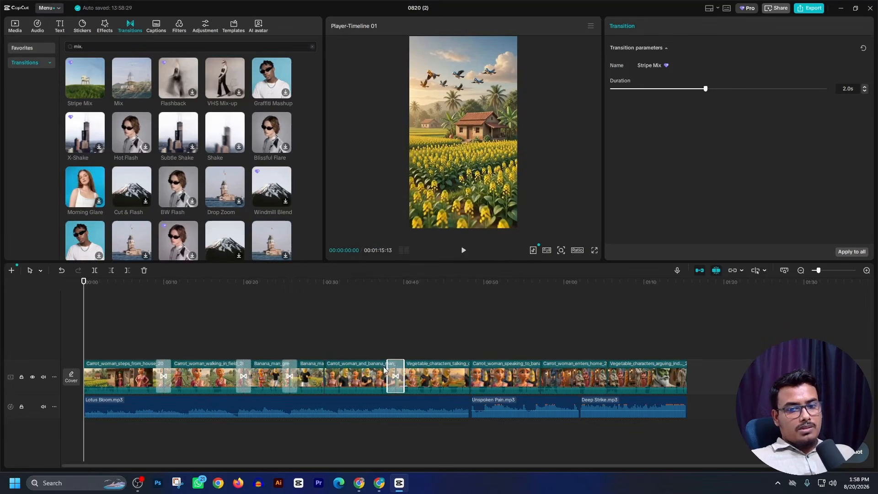
left_click_drag(99, 87, 457, 369)
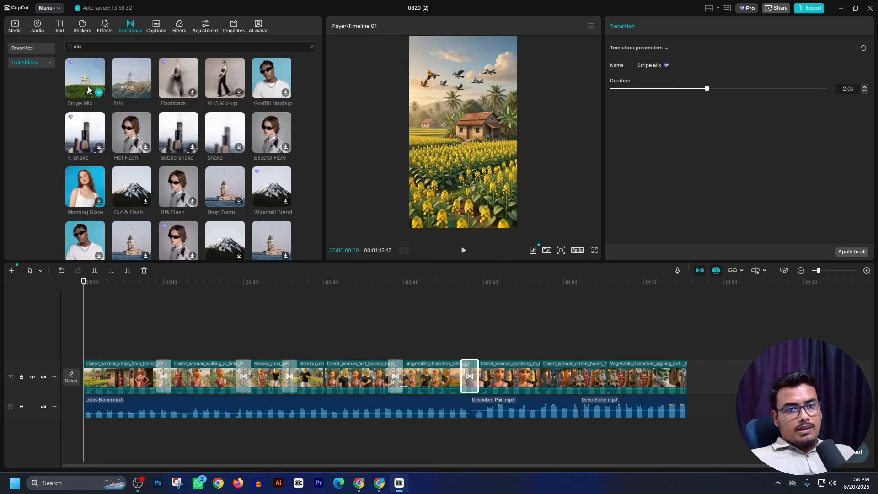
left_click_drag(89, 91, 540, 376)
left_click_drag(91, 90, 607, 375)
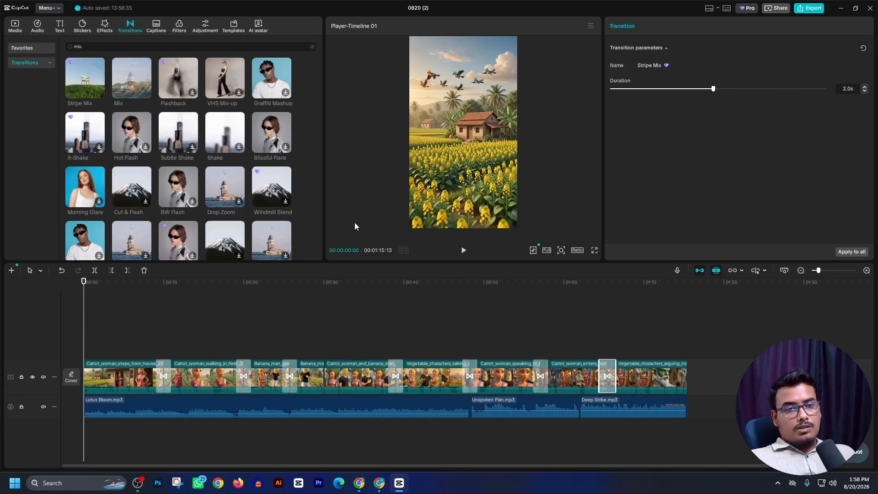
- Find the Universal Sunset filter by searching "univer", add it at the timeline's start and extend it over the whole video
left_click(205, 27)
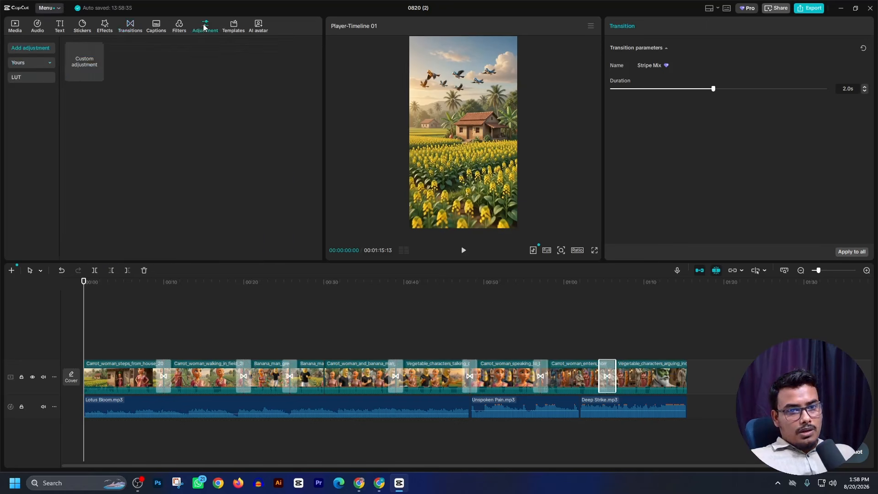
left_click(180, 28)
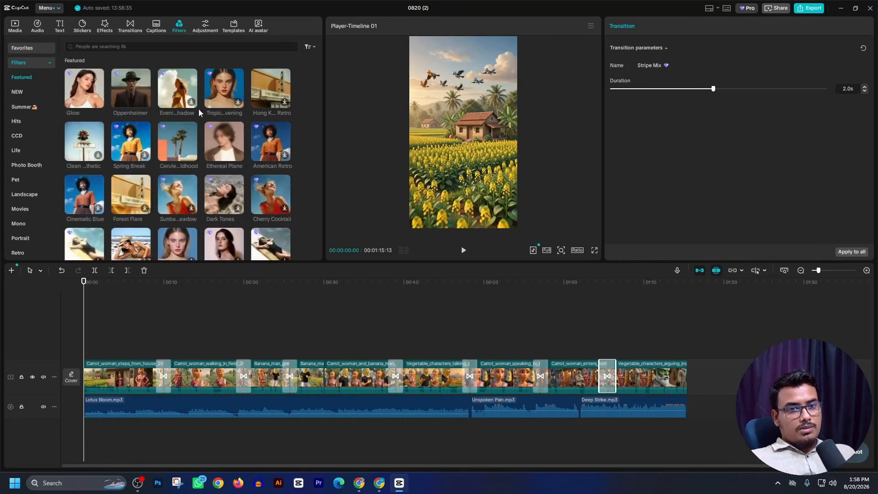
left_click(118, 46)
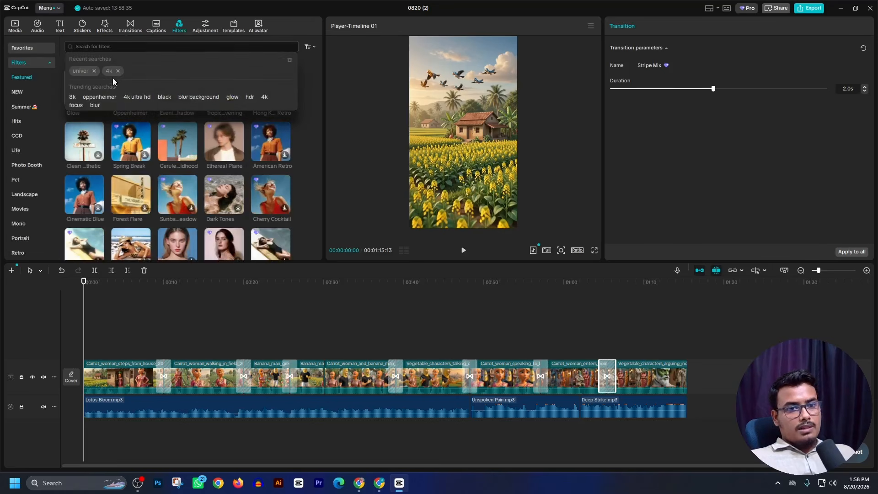
left_click(81, 72)
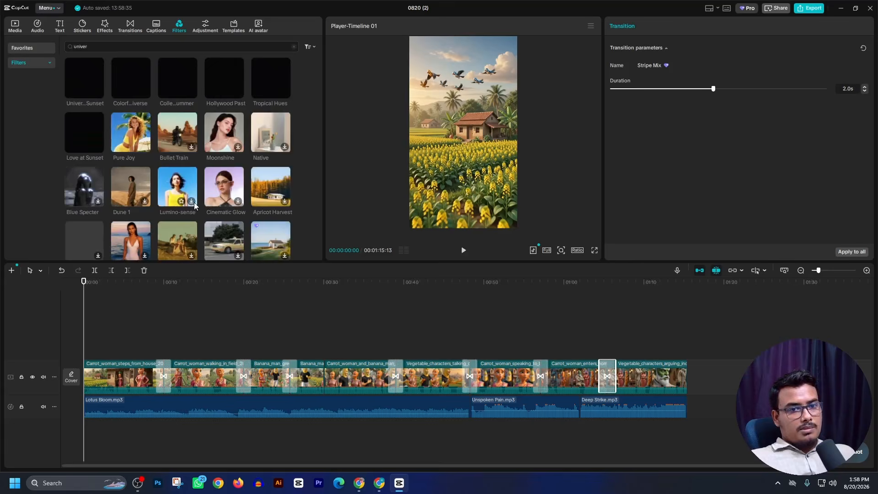
left_click(98, 93)
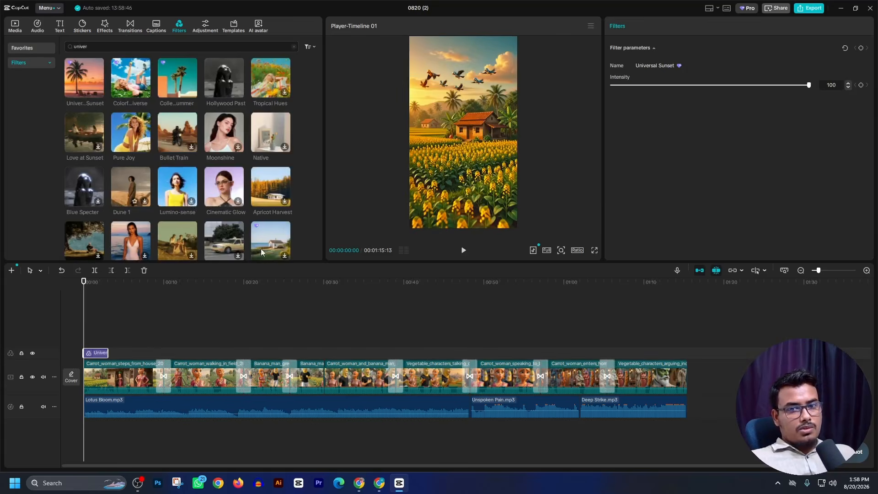
left_click_drag(105, 349, 687, 337)
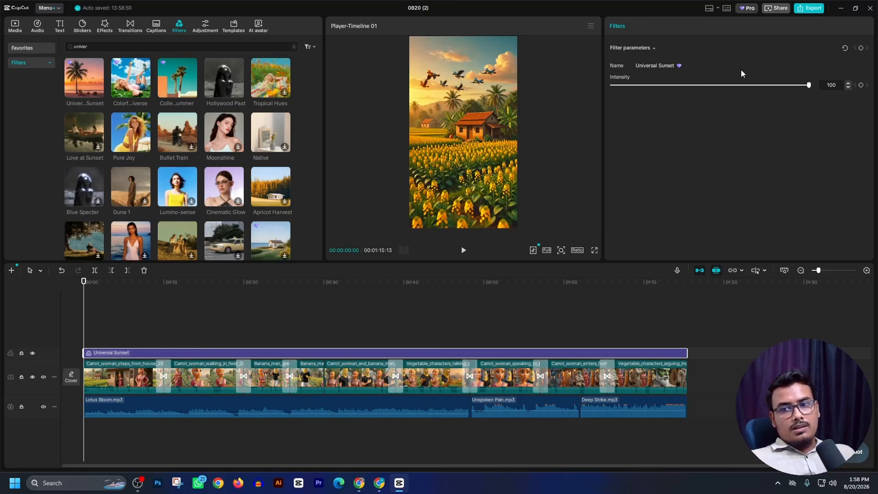
- Set the Universal Sunset filter's intensity to 33 and play the edit to check the look
left_click(724, 85)
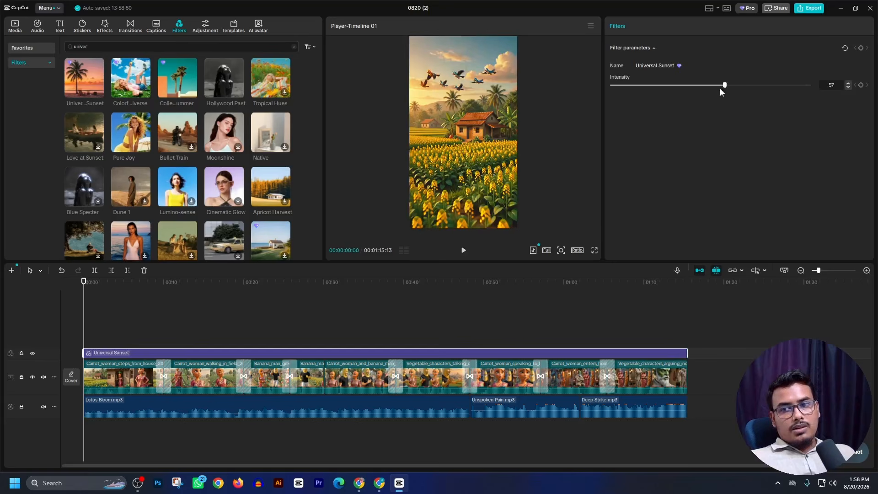
left_click(465, 253)
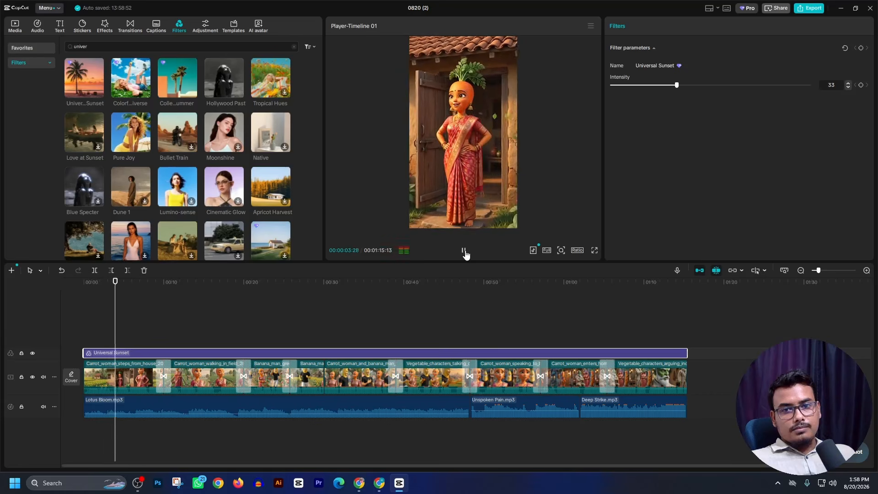
left_click(465, 252)
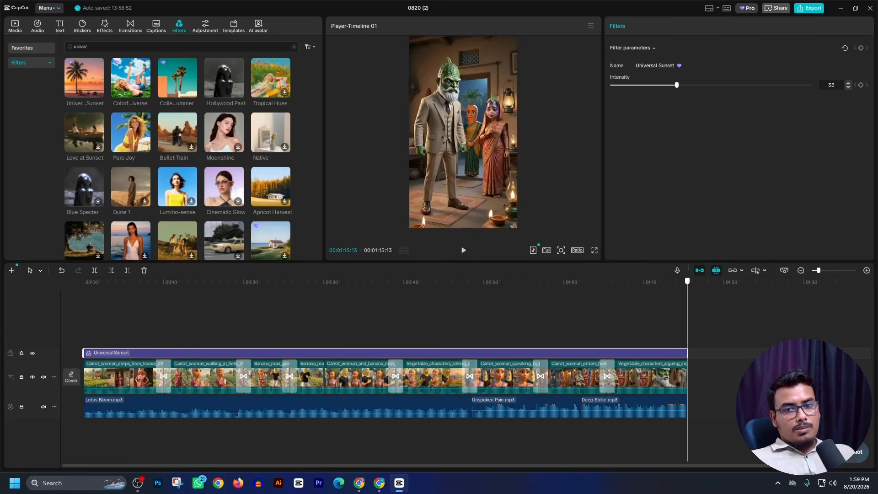
left_click_drag(320, 351, 875, 292)
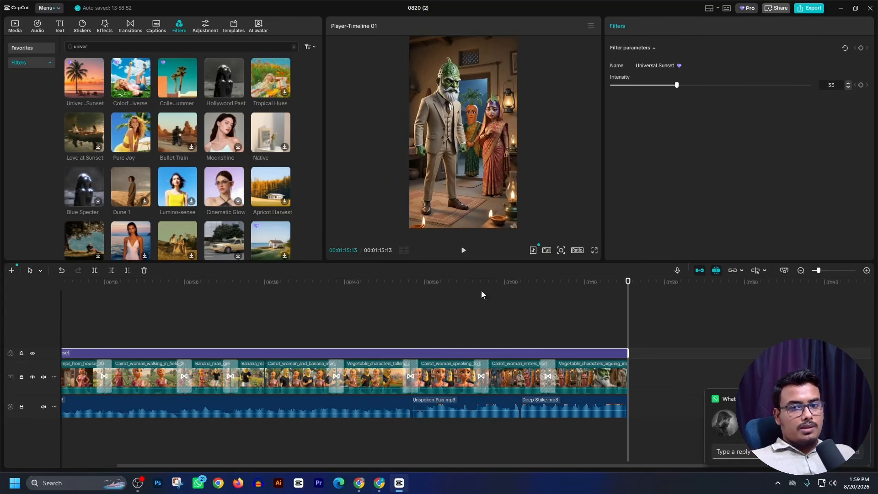
left_click(808, 8)
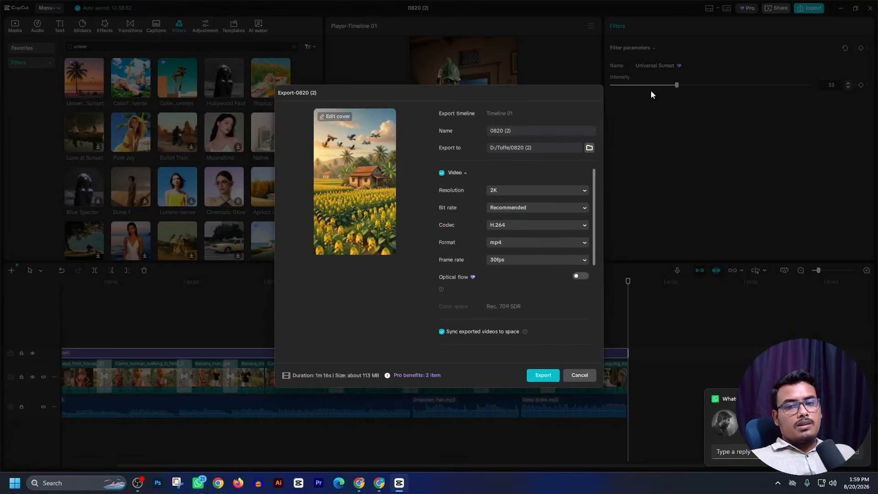
left_click(540, 132)
type("12121")
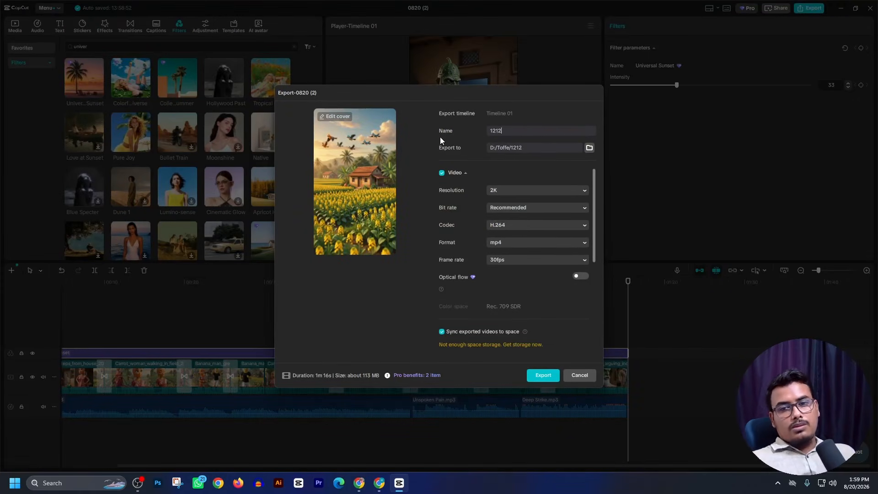
left_click(539, 375)
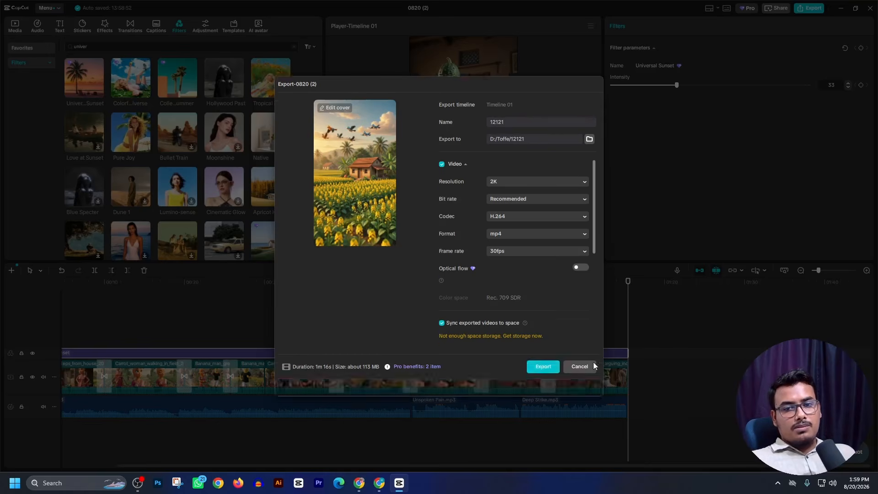
left_click(580, 372)
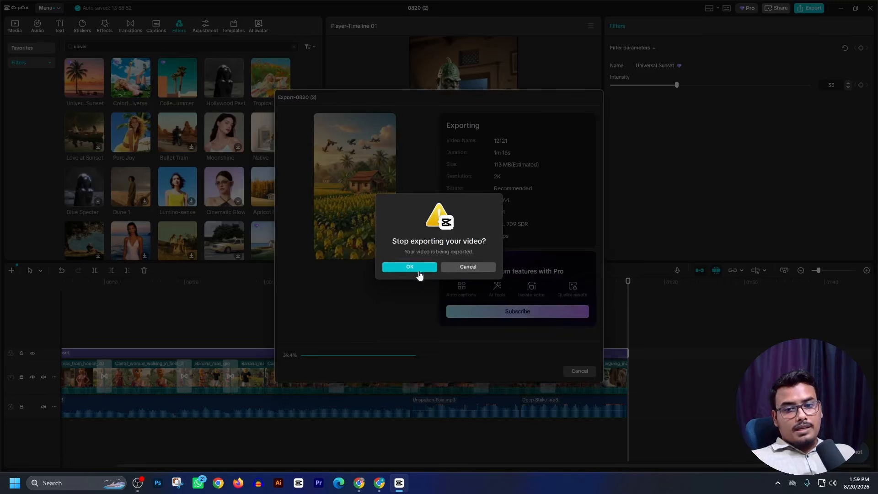
left_click(419, 268)
left_click(579, 374)
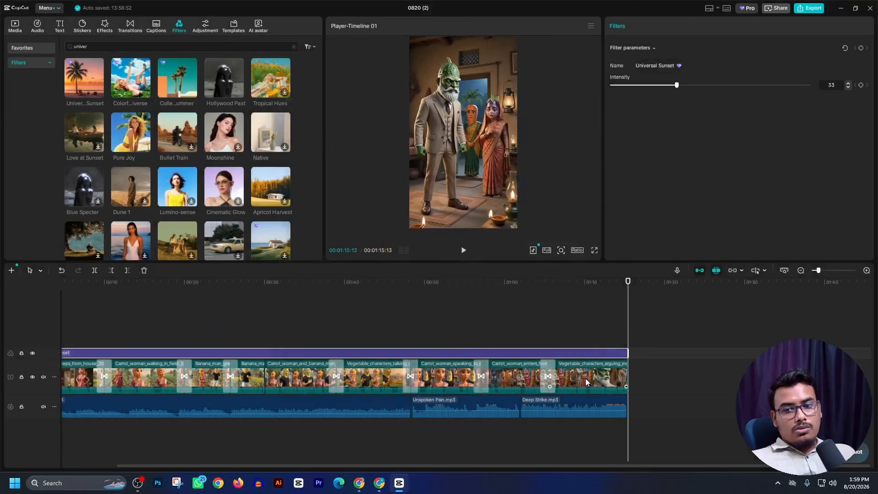
left_click(603, 336)
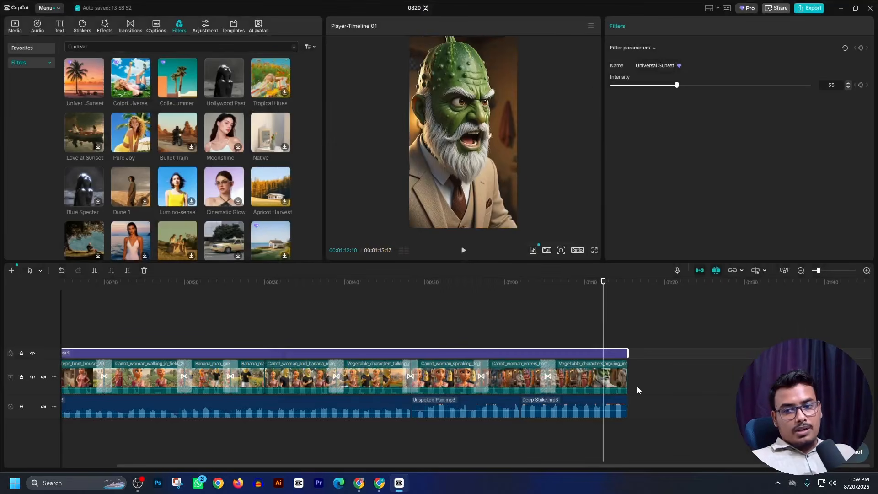
left_click(598, 303)
left_click(624, 318)
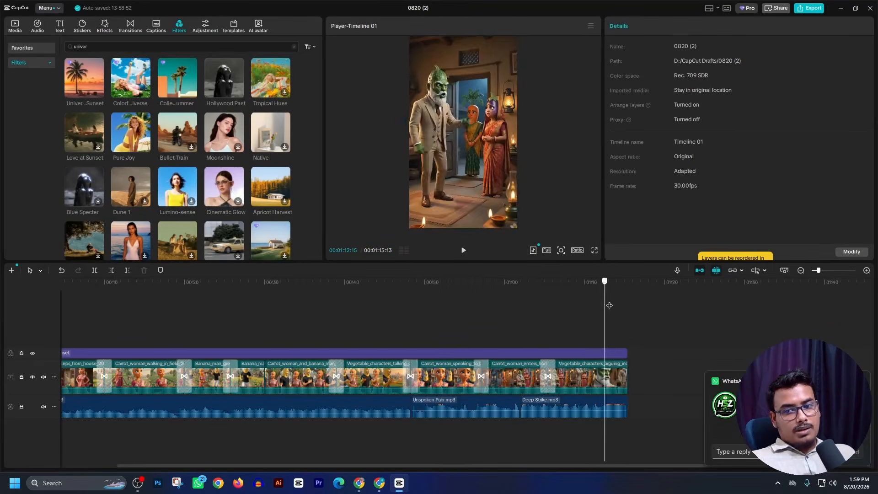
- Export the timeline as a video named gfgfg, using the 2K, H.264, mp4 and 30fps settings
left_click(808, 9)
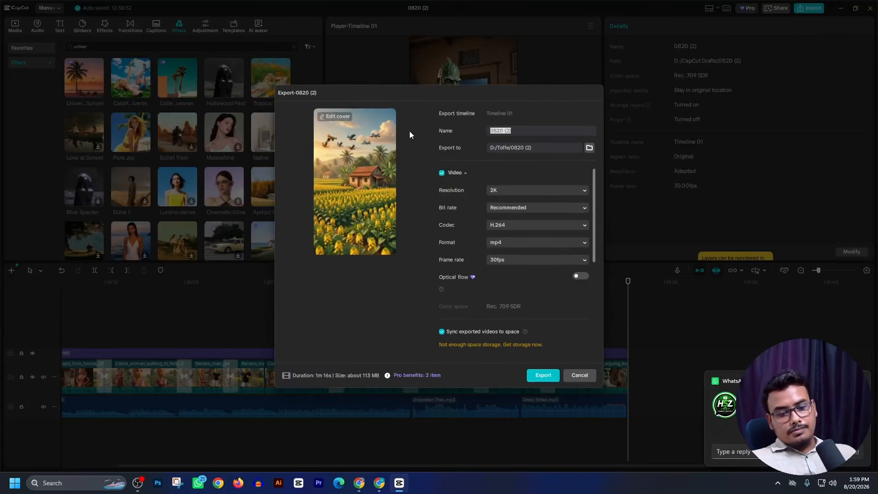
type("gfgfg")
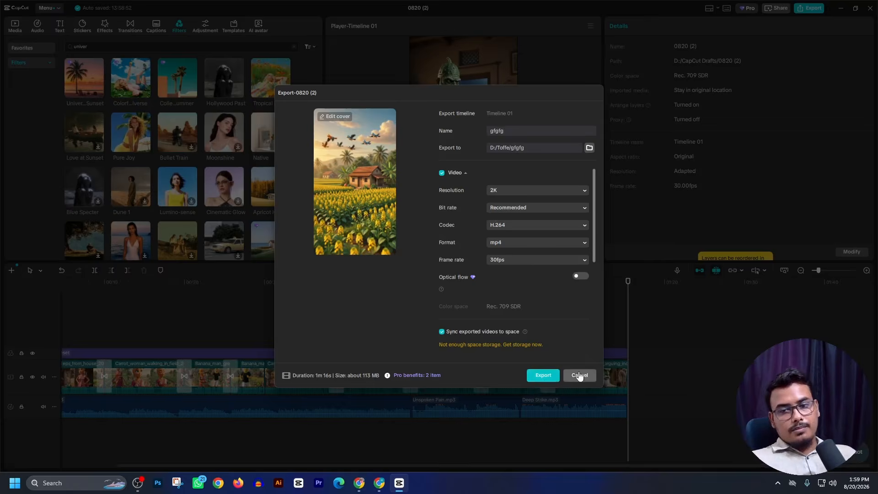
key("Return")
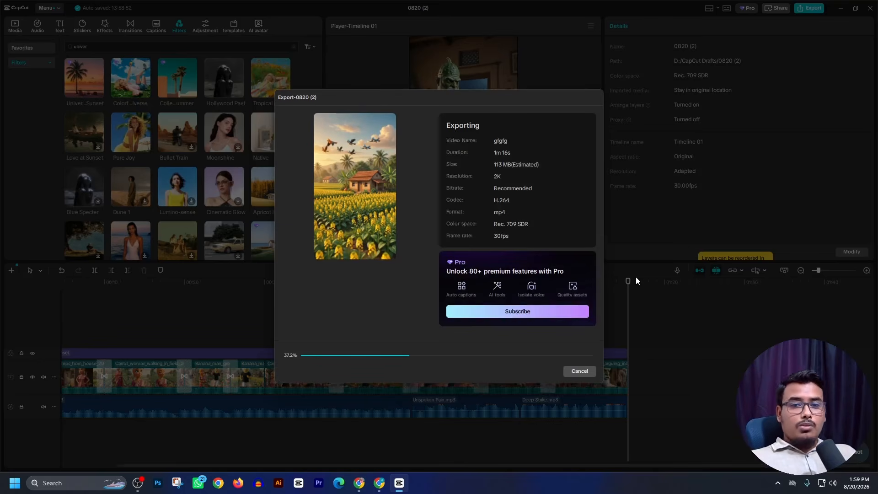